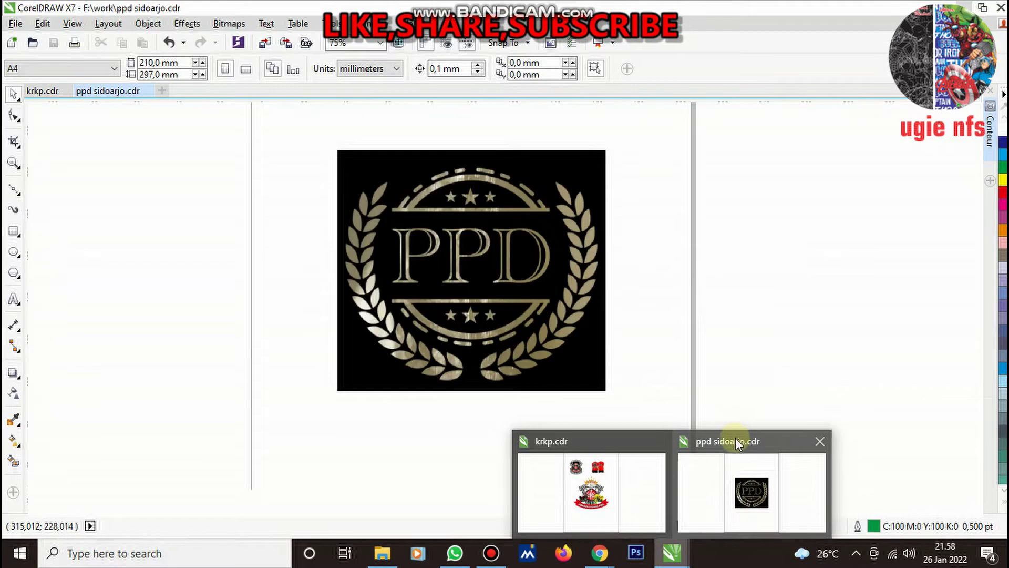
Bring ppd sidoarjo.cdr with the PPD emblem bitmap to the front and pick the Rectangle tool
{"action": "left_click", "coordinate": [736, 440]}
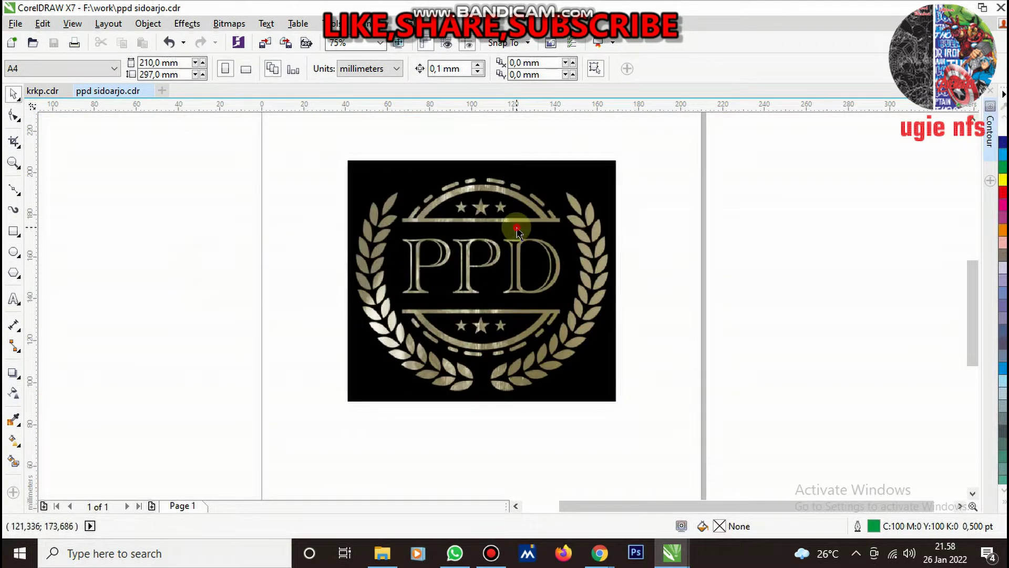
{"action": "right_click", "coordinate": [495, 218]}
{"action": "left_click", "coordinate": [247, 224]}
{"action": "left_click", "coordinate": [13, 231]}
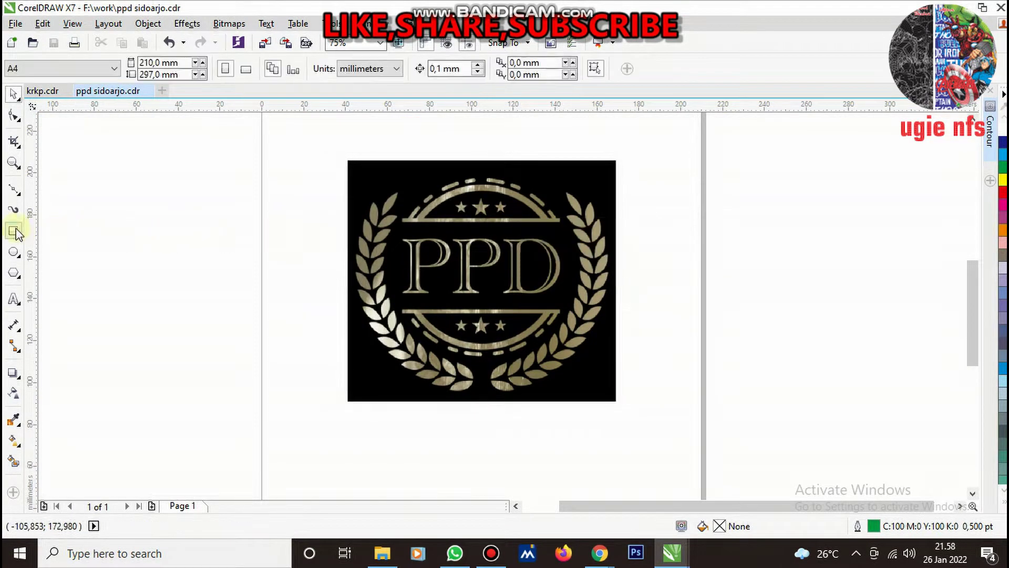
{"action": "scroll", "coordinate": [406, 316], "scroll_direction": "up", "scroll_amount": 3}
{"action": "scroll", "coordinate": [349, 266], "scroll_direction": "up", "scroll_amount": 3}
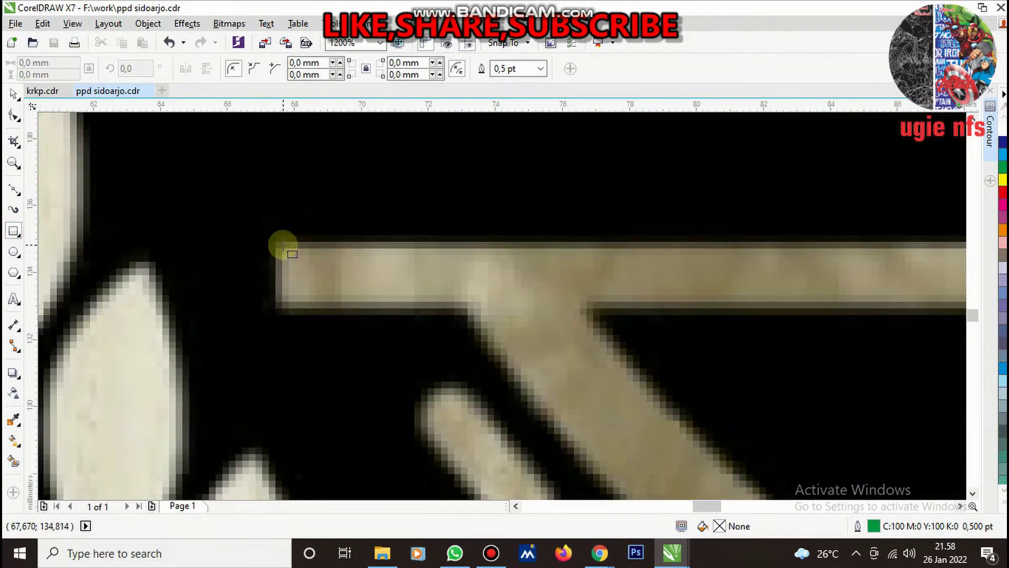
Trace the horizontal bar above the three stars with a 75,142 × 1,962 mm rectangle
{"action": "left_click_drag", "start_coordinate": [281, 243], "coordinate": [574, 308]}
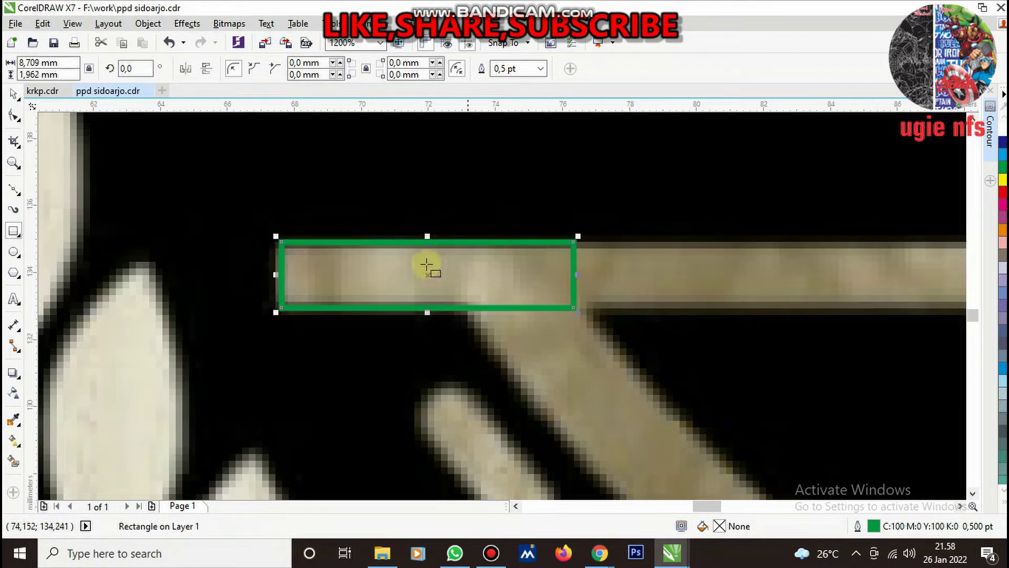
{"action": "scroll", "coordinate": [435, 284], "scroll_direction": "down", "scroll_amount": 4}
{"action": "scroll", "coordinate": [133, 268], "scroll_direction": "up", "scroll_amount": 1}
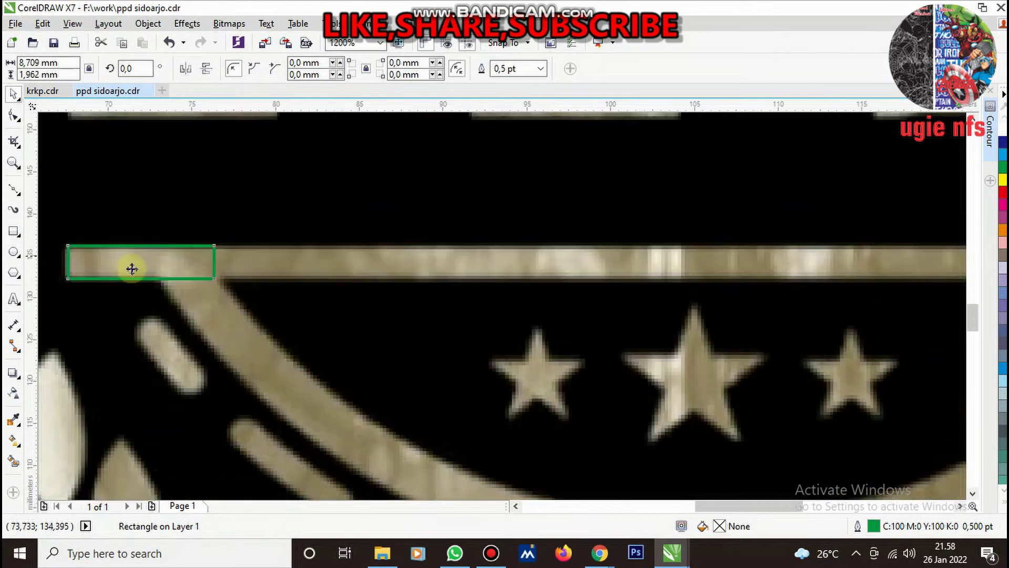
{"action": "scroll", "coordinate": [188, 270], "scroll_direction": "down", "scroll_amount": 1}
{"action": "left_click_drag", "start_coordinate": [179, 266], "coordinate": [733, 292]}
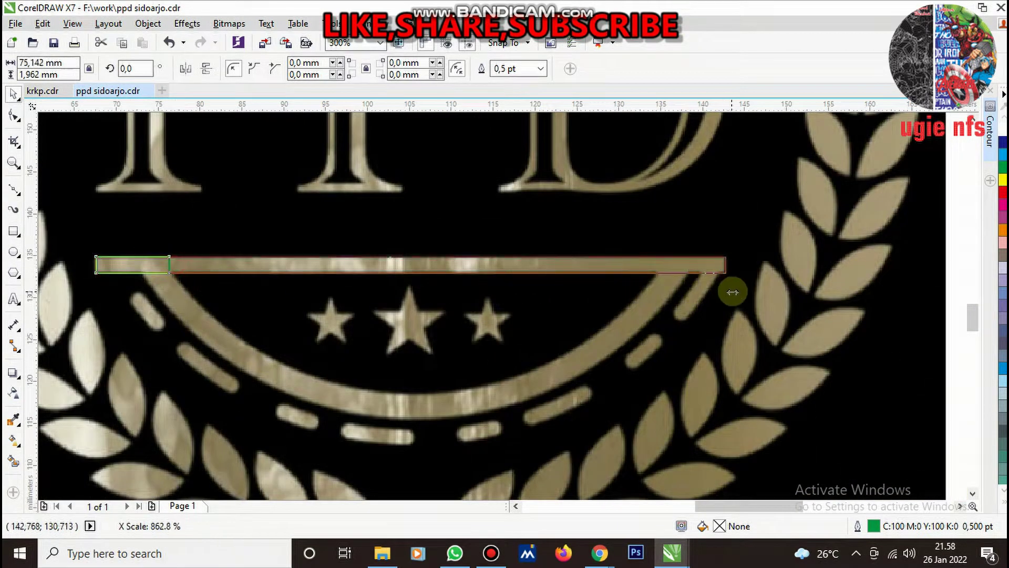
{"action": "scroll", "coordinate": [280, 284], "scroll_direction": "up", "scroll_amount": 2}
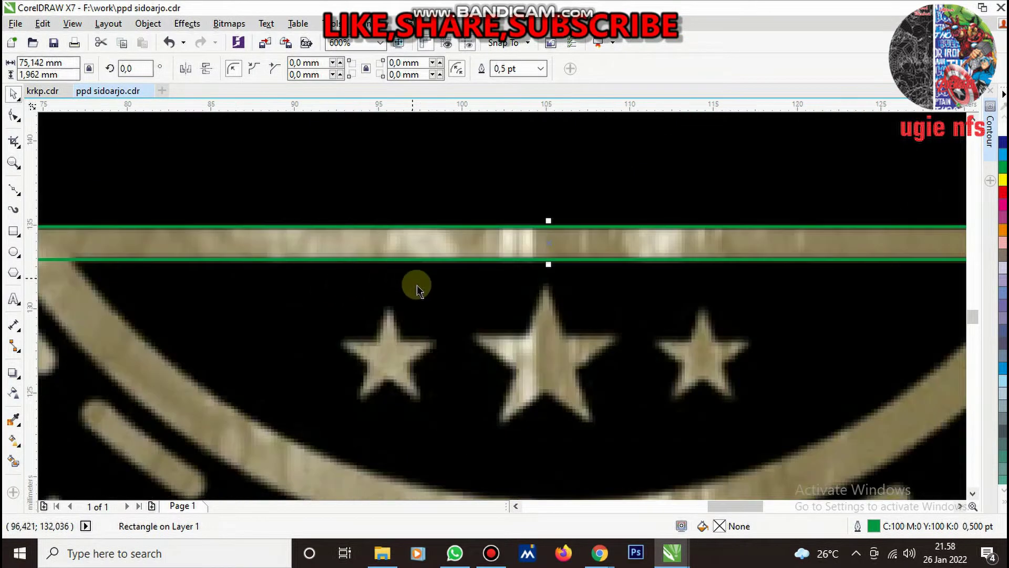
{"action": "scroll", "coordinate": [418, 285], "scroll_direction": "down", "scroll_amount": 4}
{"action": "scroll", "coordinate": [415, 313], "scroll_direction": "up", "scroll_amount": 4}
{"action": "scroll", "coordinate": [185, 261], "scroll_direction": "down", "scroll_amount": 4}
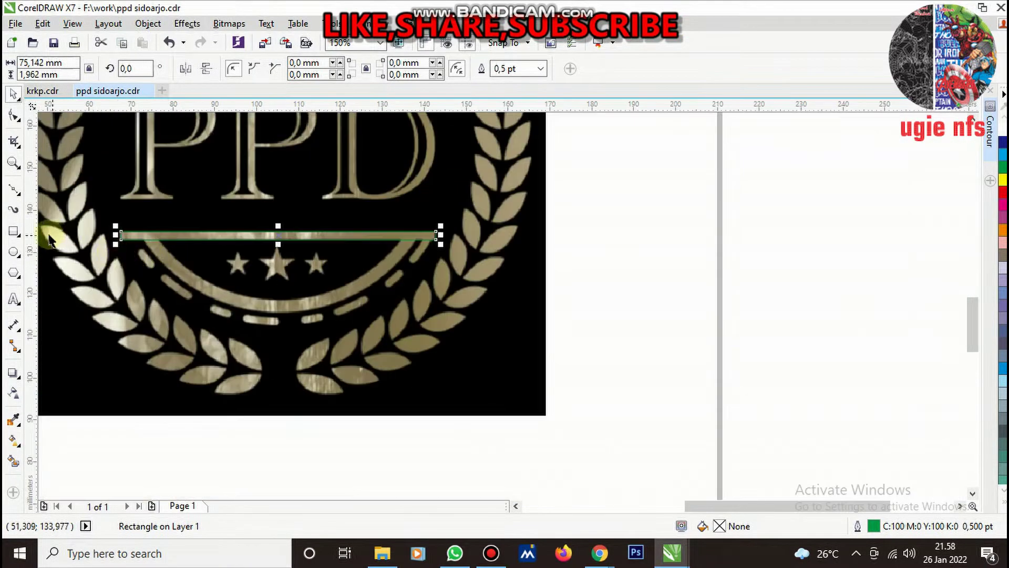
Draw an ellipse and centre it over the ring around the PPD letters
{"action": "left_click_drag", "start_coordinate": [125, 144], "coordinate": [409, 427]}
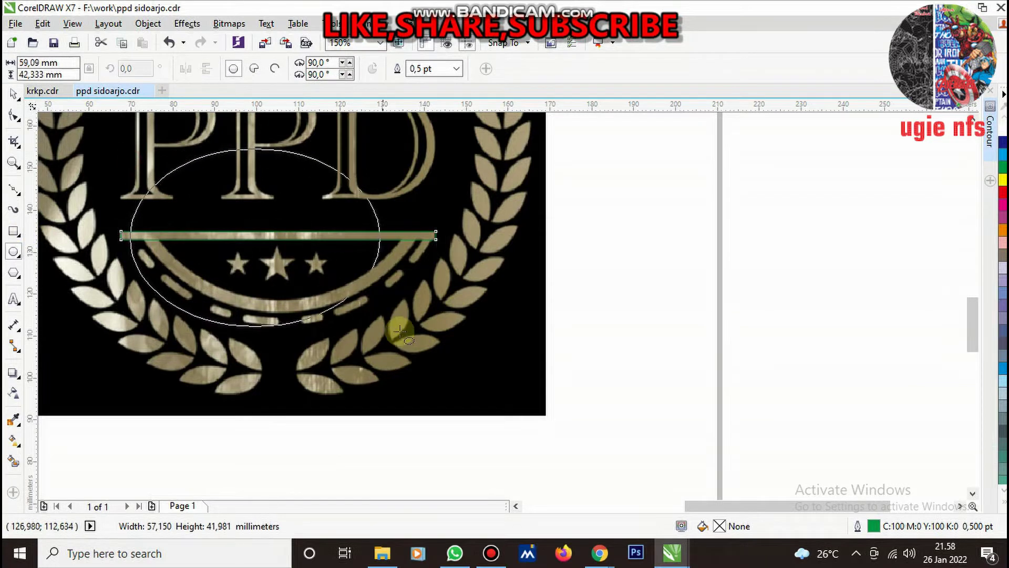
{"action": "key", "text": "space"}
{"action": "left_click_drag", "start_coordinate": [270, 327], "coordinate": [294, 204]}
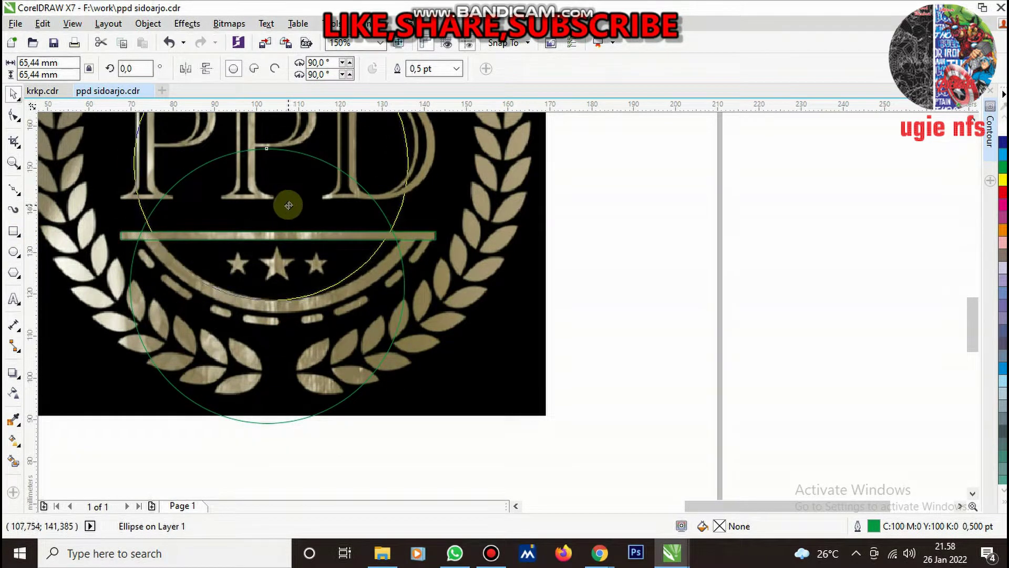
{"action": "left_click_drag", "start_coordinate": [294, 204], "coordinate": [285, 212]}
{"action": "scroll", "coordinate": [404, 171], "scroll_direction": "up", "scroll_amount": 1}
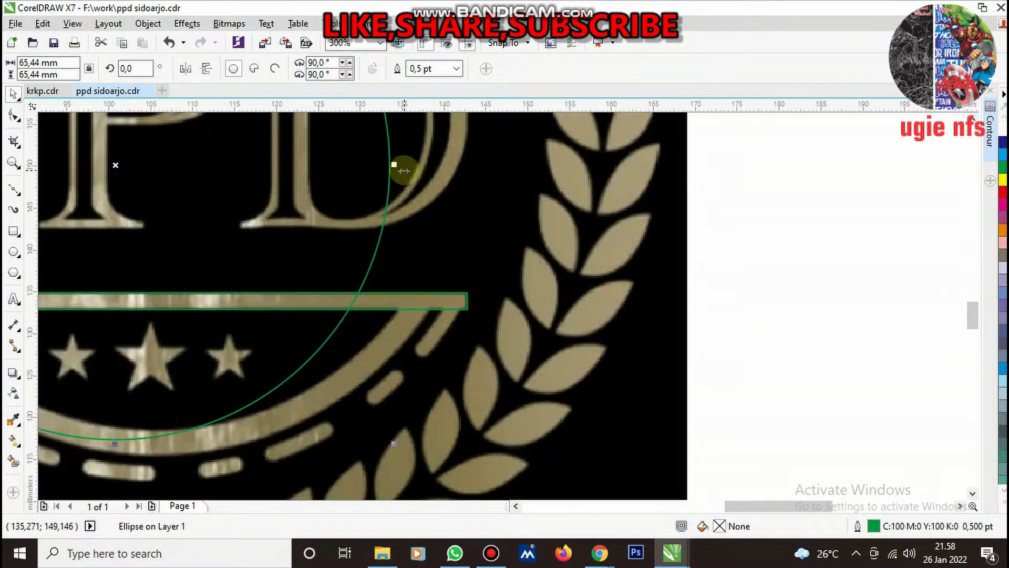
Resize the ellipse to match the band's outer edge on top, bottom and right
{"action": "left_click_drag", "start_coordinate": [396, 165], "coordinate": [480, 225]}
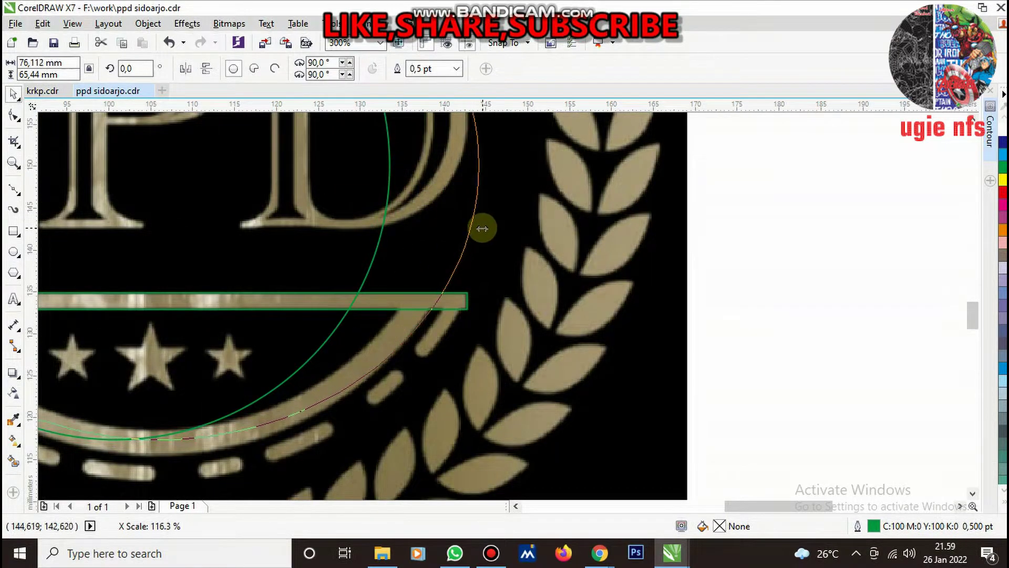
{"action": "scroll", "coordinate": [428, 258], "scroll_direction": "down", "scroll_amount": 1}
{"action": "scroll", "coordinate": [279, 365], "scroll_direction": "up", "scroll_amount": 2}
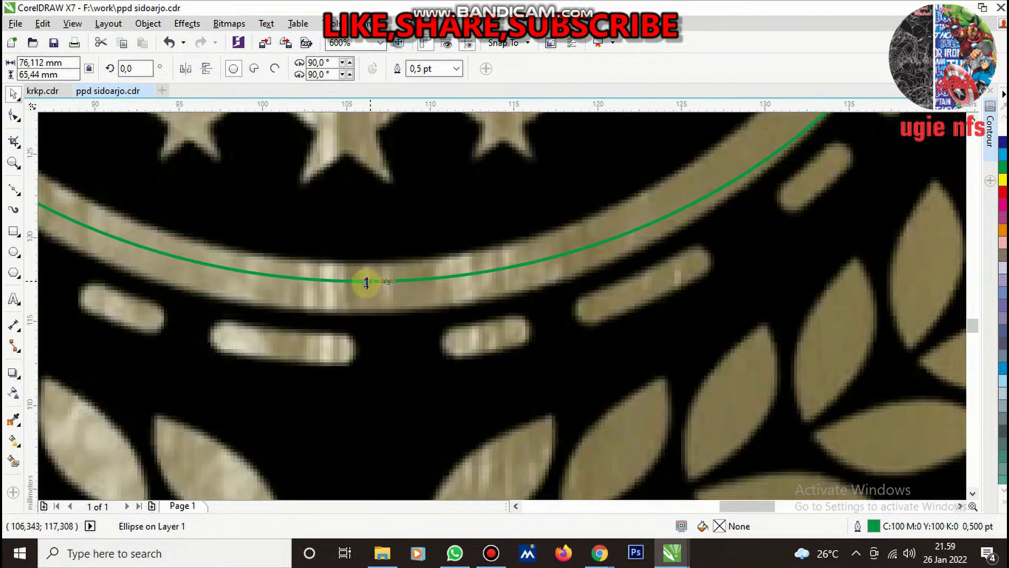
{"action": "left_click_drag", "start_coordinate": [367, 283], "coordinate": [365, 313]}
{"action": "scroll", "coordinate": [388, 289], "scroll_direction": "down", "scroll_amount": 2}
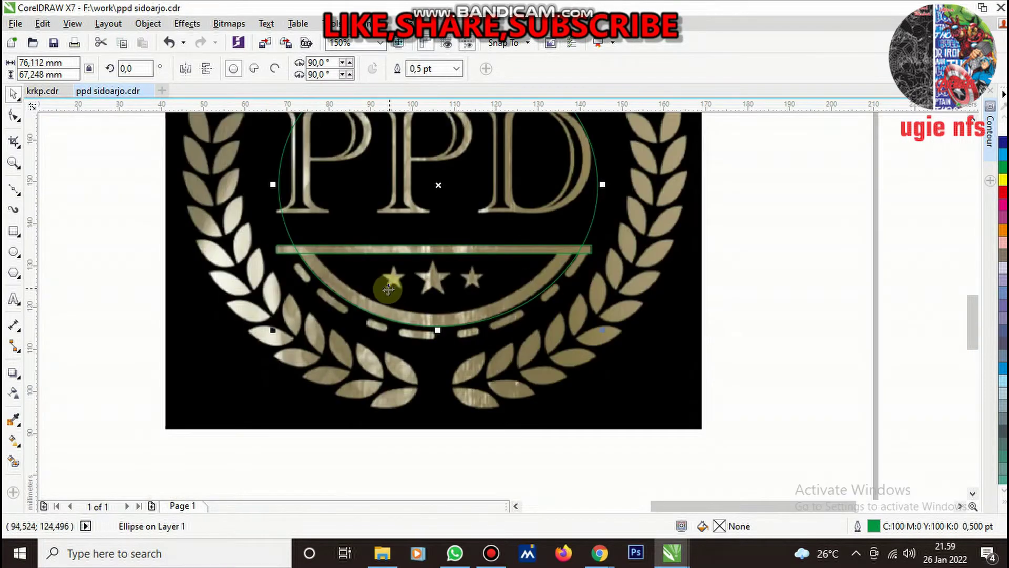
{"action": "scroll", "coordinate": [388, 289], "scroll_direction": "up", "scroll_amount": 1}
{"action": "scroll", "coordinate": [633, 273], "scroll_direction": "down", "scroll_amount": 2}
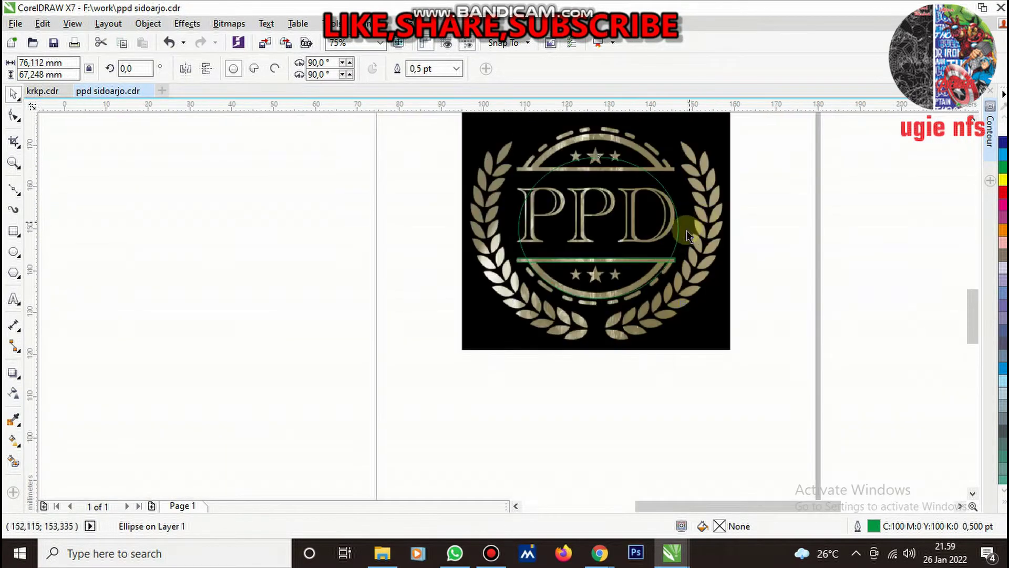
{"action": "scroll", "coordinate": [687, 231], "scroll_direction": "up", "scroll_amount": 2}
{"action": "left_click_drag", "start_coordinate": [652, 234], "coordinate": [642, 235]}
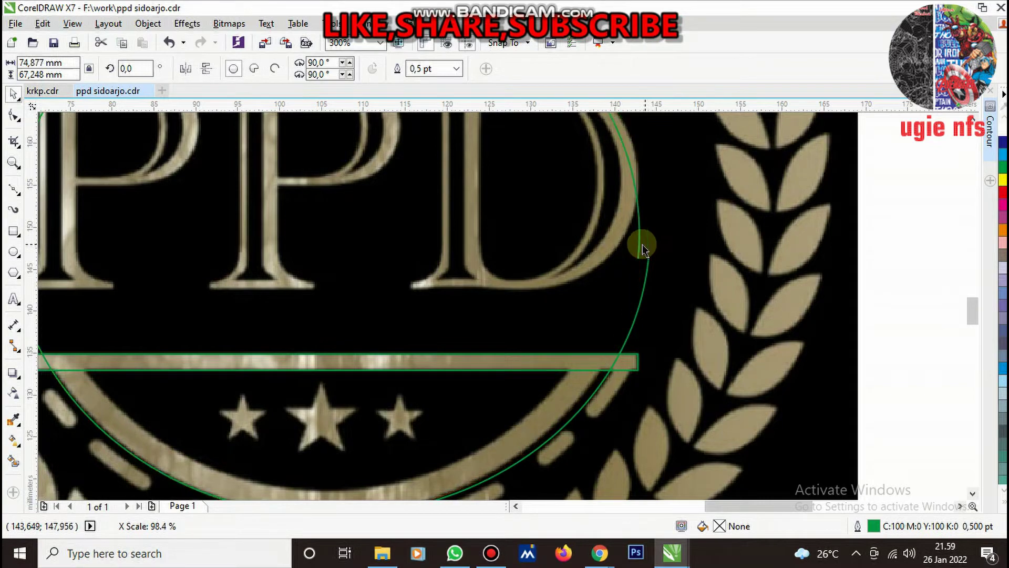
{"action": "scroll", "coordinate": [642, 235], "scroll_direction": "down", "scroll_amount": 1}
{"action": "scroll", "coordinate": [357, 305], "scroll_direction": "up", "scroll_amount": 1}
{"action": "scroll", "coordinate": [523, 299], "scroll_direction": "down", "scroll_amount": 2}
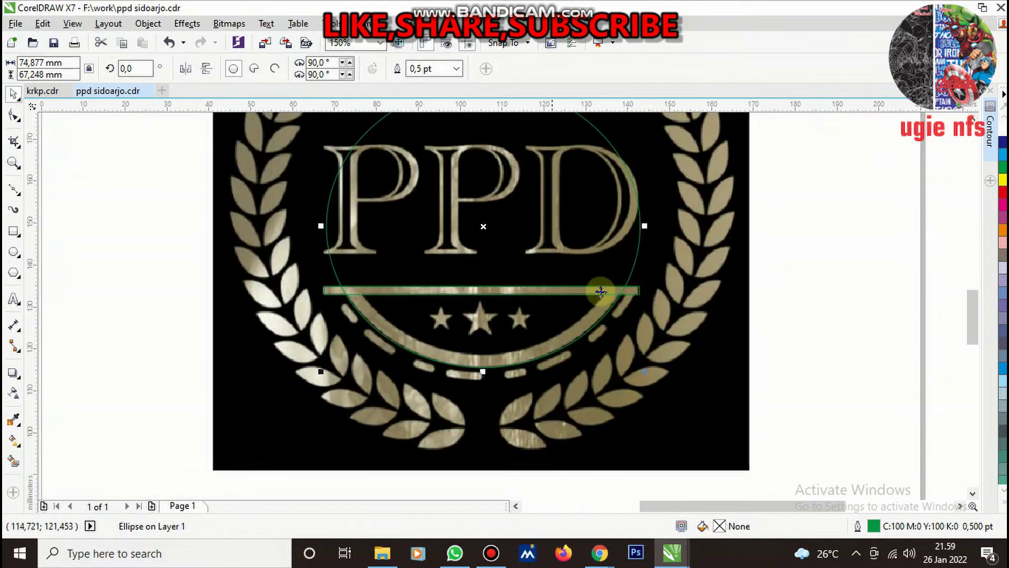
{"action": "scroll", "coordinate": [592, 210], "scroll_direction": "up", "scroll_amount": 1}
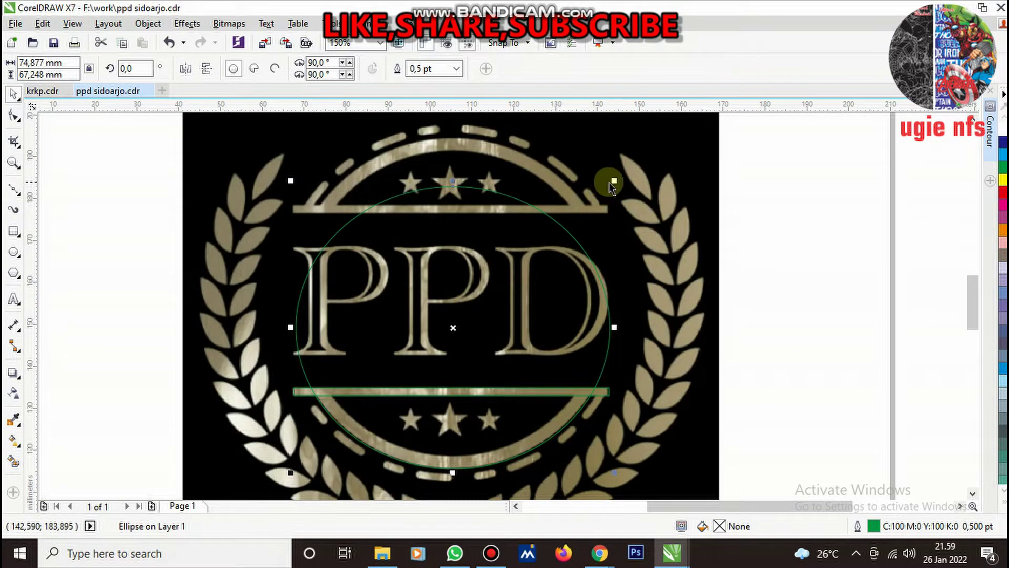
Add a smaller 68,201 × 61,252 mm ellipse along the band's inner edge
{"action": "mouse_move", "coordinate": [612, 182]}
{"action": "left_mouse_down"}
{"action": "mouse_move", "coordinate": [612, 197]}
{"action": "mouse_move", "coordinate": [590, 194]}
{"action": "left_mouse_up"}
{"action": "scroll", "coordinate": [531, 263], "scroll_direction": "down", "scroll_amount": 1}
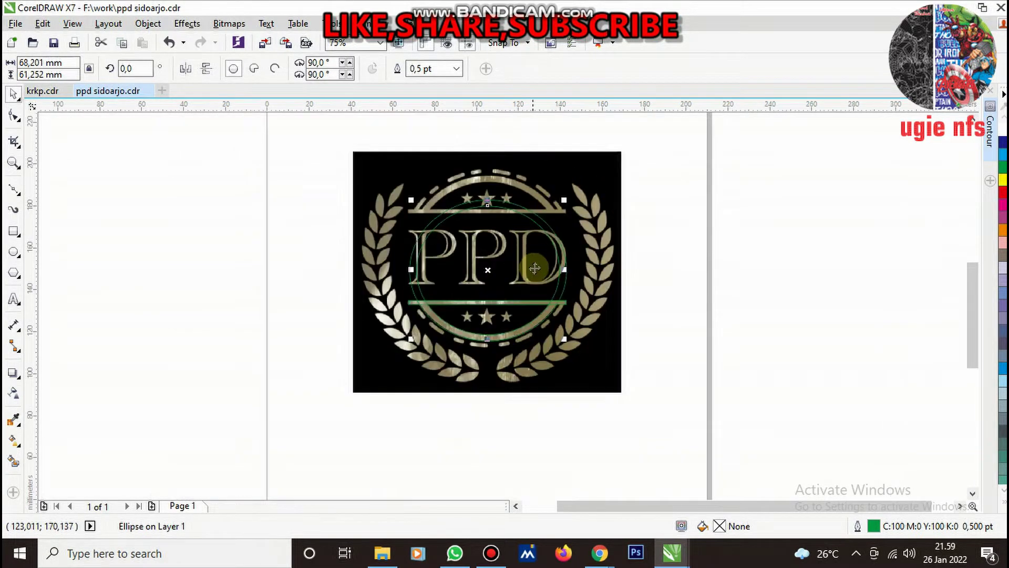
{"action": "scroll", "coordinate": [534, 317], "scroll_direction": "up", "scroll_amount": 1}
Select the inner band ellipse and scale a larger copy toward the dashed ring
{"action": "scroll", "coordinate": [579, 317], "scroll_direction": "up", "scroll_amount": 2}
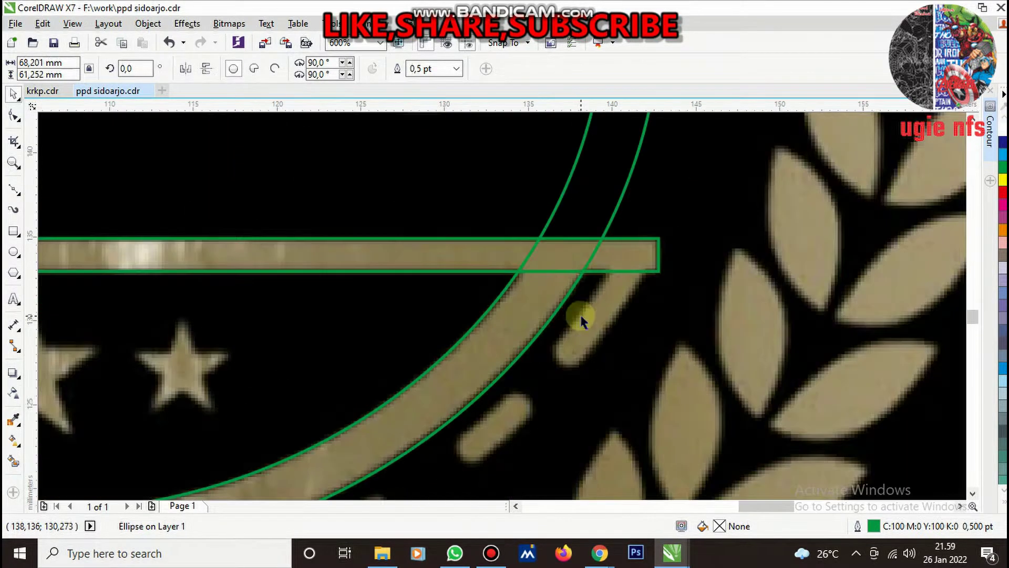
{"action": "left_click", "coordinate": [596, 200], "text": "shift"}
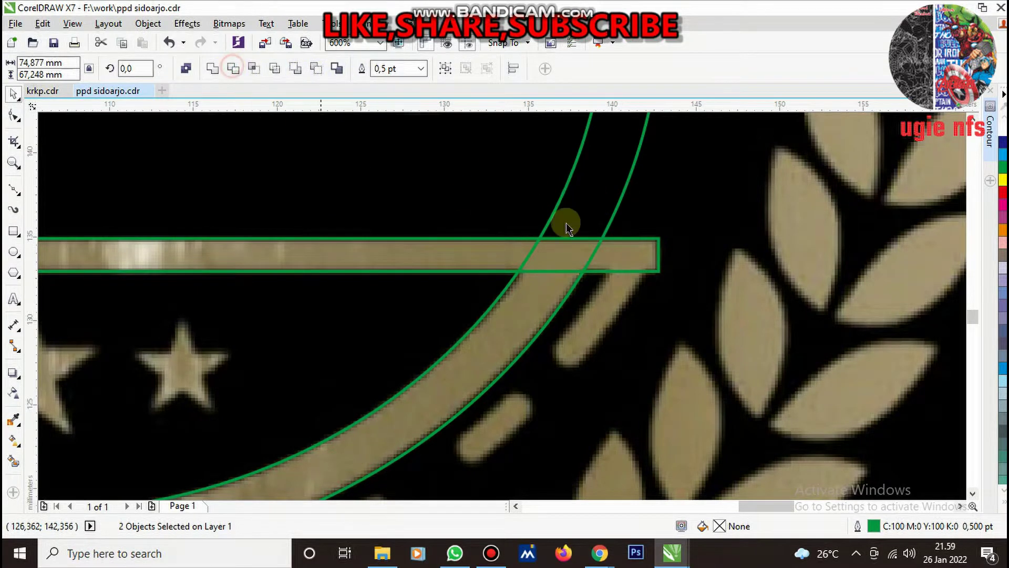
{"action": "scroll", "coordinate": [566, 223], "scroll_direction": "down", "scroll_amount": 2}
{"action": "left_click", "coordinate": [527, 248]}
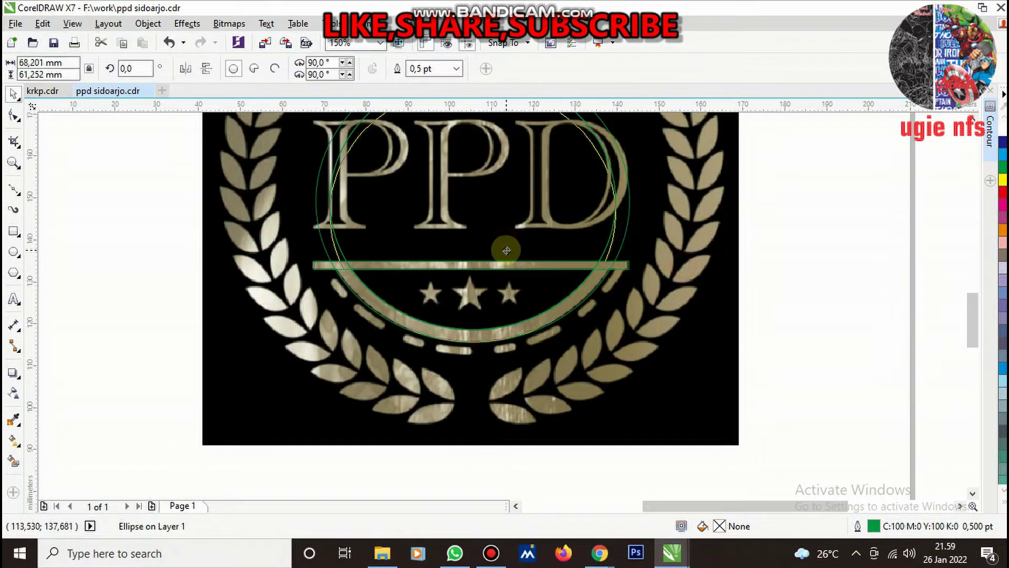
{"action": "scroll", "coordinate": [584, 328], "scroll_direction": "down", "scroll_amount": 2}
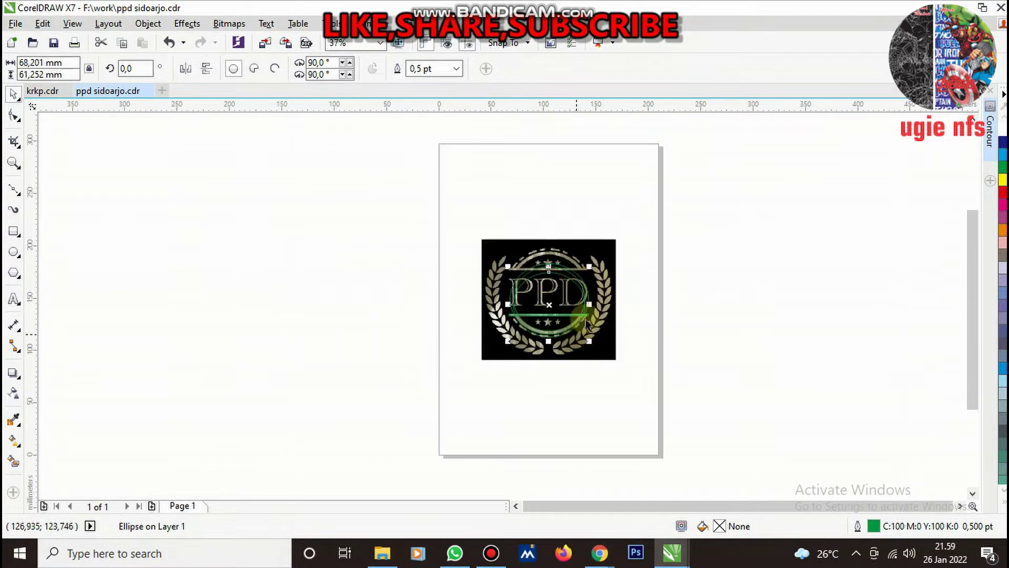
{"action": "scroll", "coordinate": [588, 325], "scroll_direction": "up", "scroll_amount": 1}
{"action": "scroll", "coordinate": [591, 282], "scroll_direction": "up", "scroll_amount": 1}
{"action": "left_click_drag", "start_coordinate": [568, 253], "coordinate": [613, 210]}
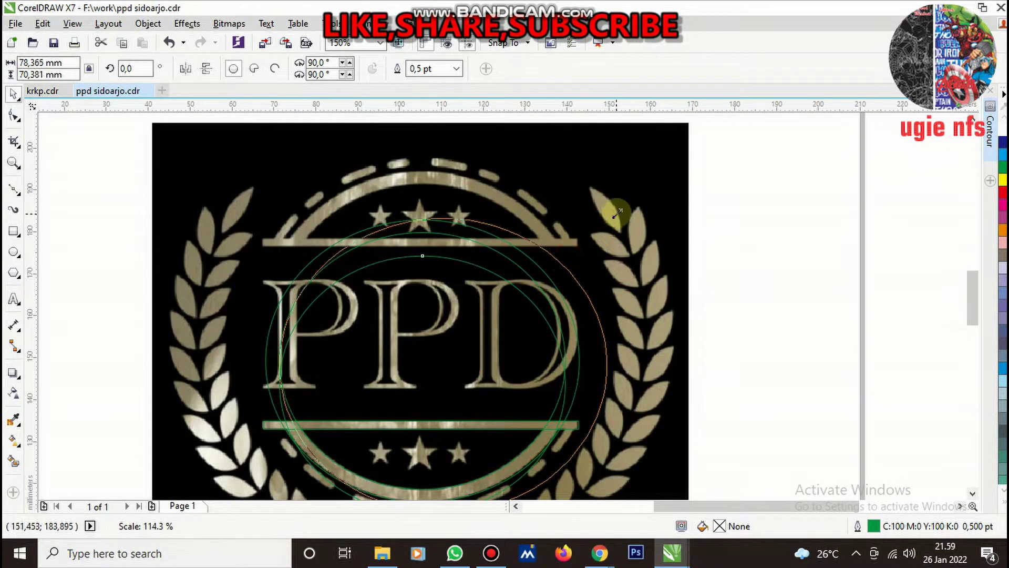
{"action": "scroll", "coordinate": [575, 225], "scroll_direction": "down", "scroll_amount": 1}
{"action": "scroll", "coordinate": [572, 357], "scroll_direction": "up", "scroll_amount": 2}
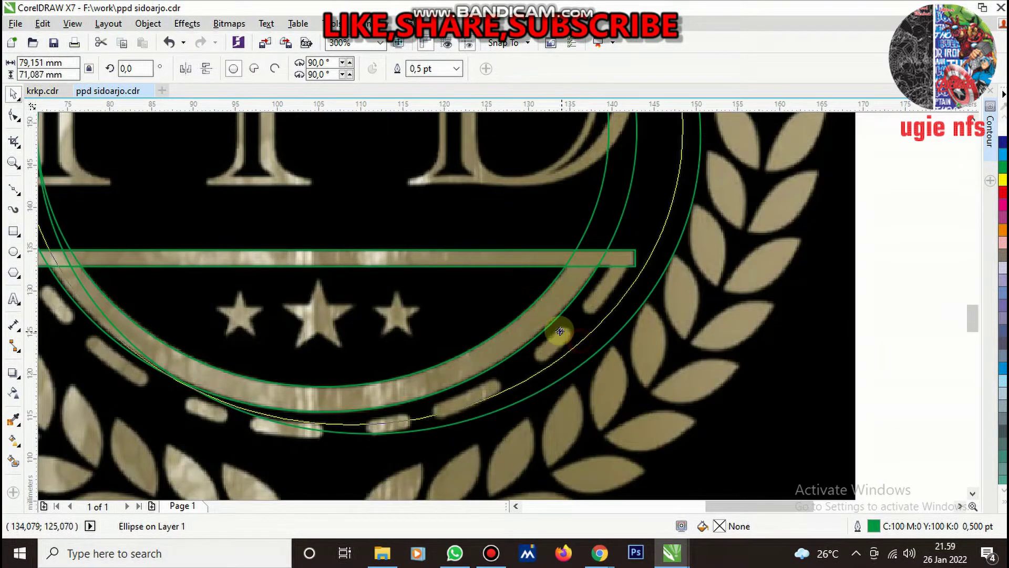
Fit the copy to the dashed ring at about 78,6 × 72,5 mm and delete the extra ellipse
{"action": "left_click_drag", "start_coordinate": [572, 357], "coordinate": [542, 318]}
{"action": "scroll", "coordinate": [595, 333], "scroll_direction": "down", "scroll_amount": 1}
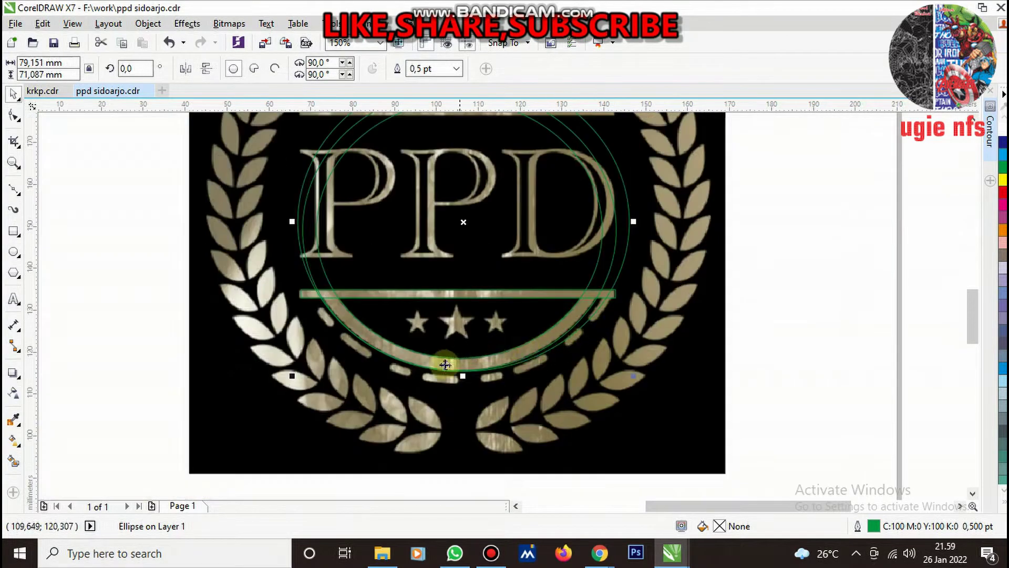
{"action": "scroll", "coordinate": [364, 387], "scroll_direction": "up", "scroll_amount": 2}
{"action": "left_click_drag", "start_coordinate": [149, 383], "coordinate": [135, 390]}
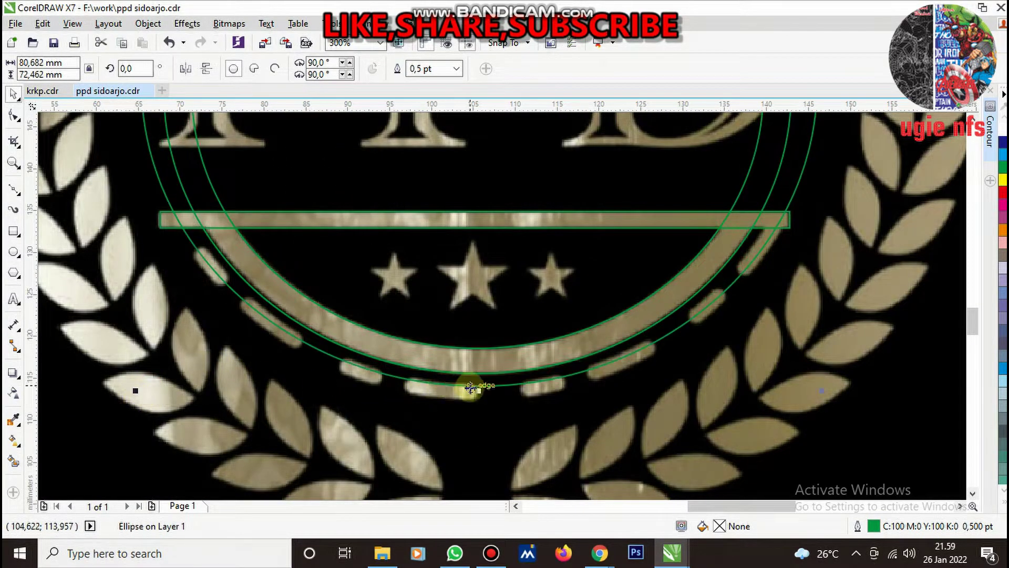
{"action": "scroll", "coordinate": [470, 387], "scroll_direction": "up", "scroll_amount": 1}
{"action": "scroll", "coordinate": [484, 374], "scroll_direction": "down", "scroll_amount": 1}
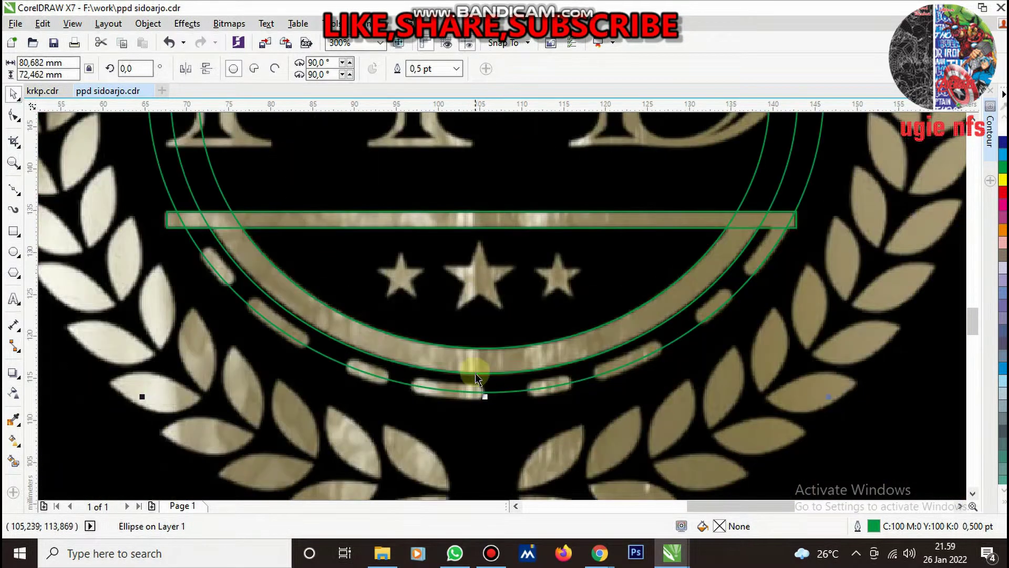
{"action": "scroll", "coordinate": [654, 315], "scroll_direction": "down", "scroll_amount": 1}
{"action": "scroll", "coordinate": [564, 333], "scroll_direction": "down", "scroll_amount": 1}
{"action": "scroll", "coordinate": [548, 369], "scroll_direction": "up", "scroll_amount": 3}
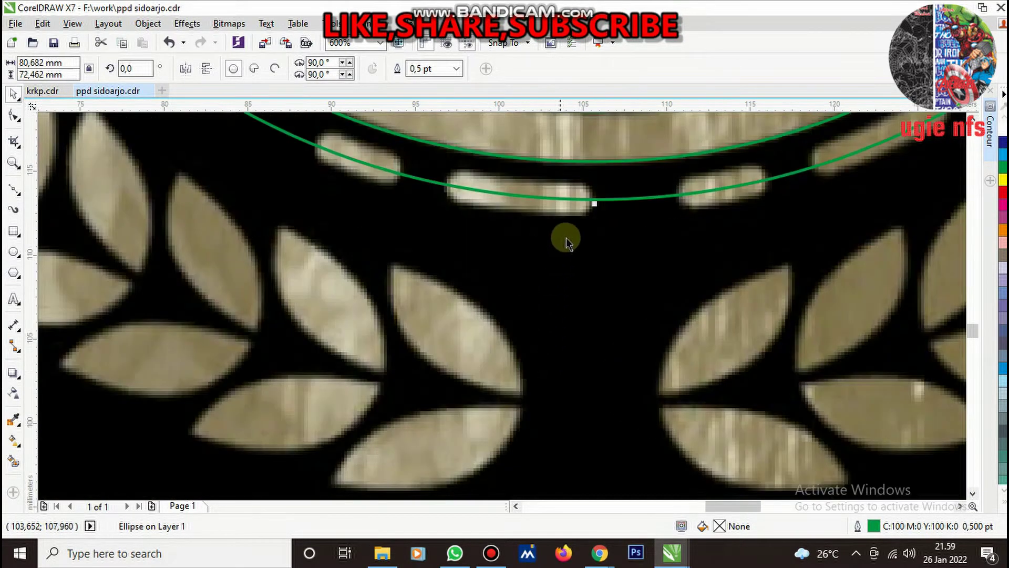
{"action": "scroll", "coordinate": [613, 334], "scroll_direction": "down", "scroll_amount": 2}
{"action": "scroll", "coordinate": [683, 251], "scroll_direction": "down", "scroll_amount": 1}
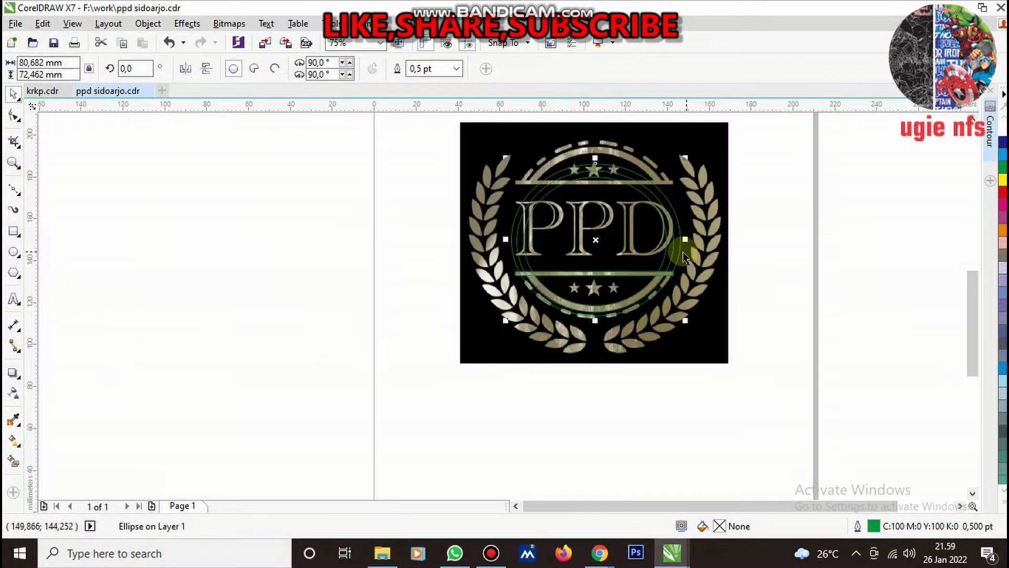
{"action": "scroll", "coordinate": [677, 226], "scroll_direction": "up", "scroll_amount": 2}
{"action": "left_click_drag", "start_coordinate": [676, 205], "coordinate": [668, 217]}
{"action": "scroll", "coordinate": [682, 246], "scroll_direction": "down", "scroll_amount": 2}
{"action": "scroll", "coordinate": [518, 299], "scroll_direction": "up", "scroll_amount": 2}
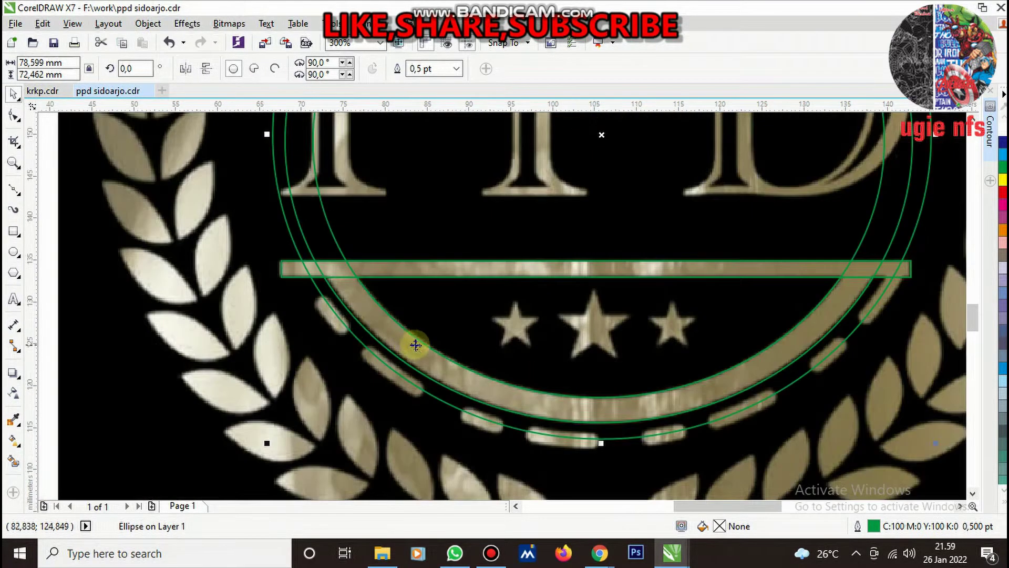
{"action": "key", "text": "Delete"}
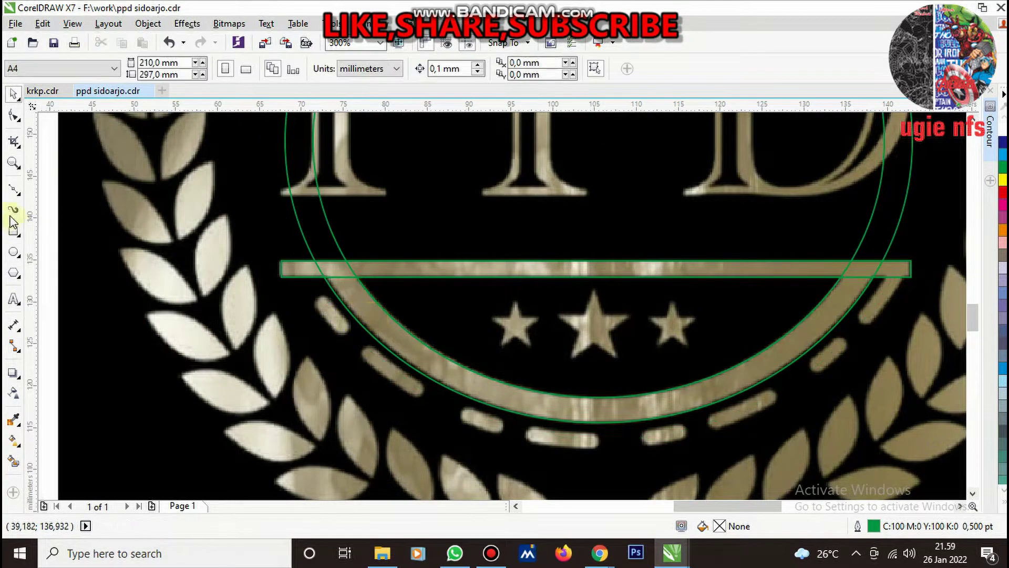
Draw a Bezier line over the dash beside the lower arc's left end
{"action": "left_click", "coordinate": [13, 189]}
{"action": "scroll", "coordinate": [342, 304], "scroll_direction": "up", "scroll_amount": 2}
{"action": "scroll", "coordinate": [194, 288], "scroll_direction": "up", "scroll_amount": 2}
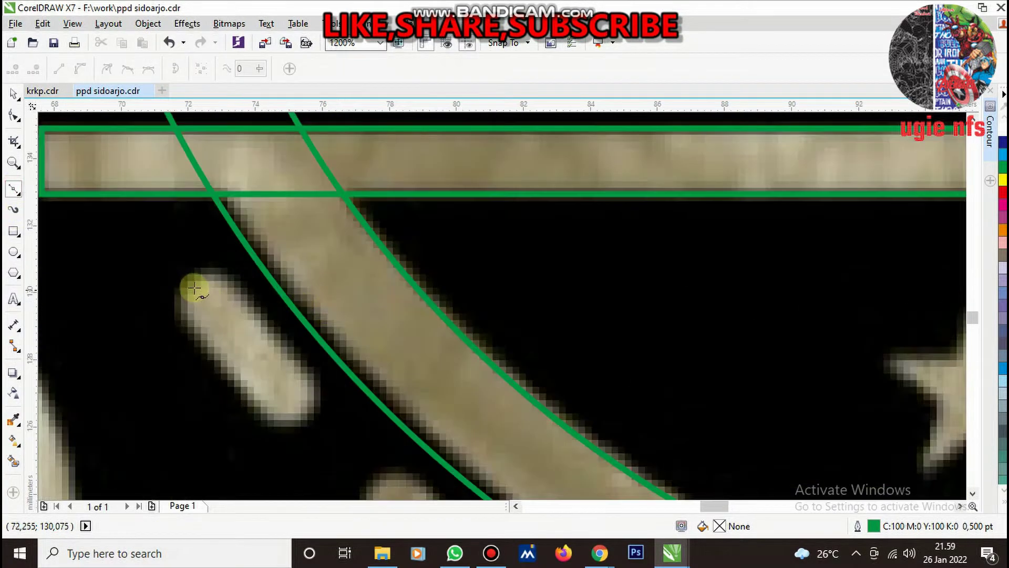
{"action": "left_click", "coordinate": [304, 413]}
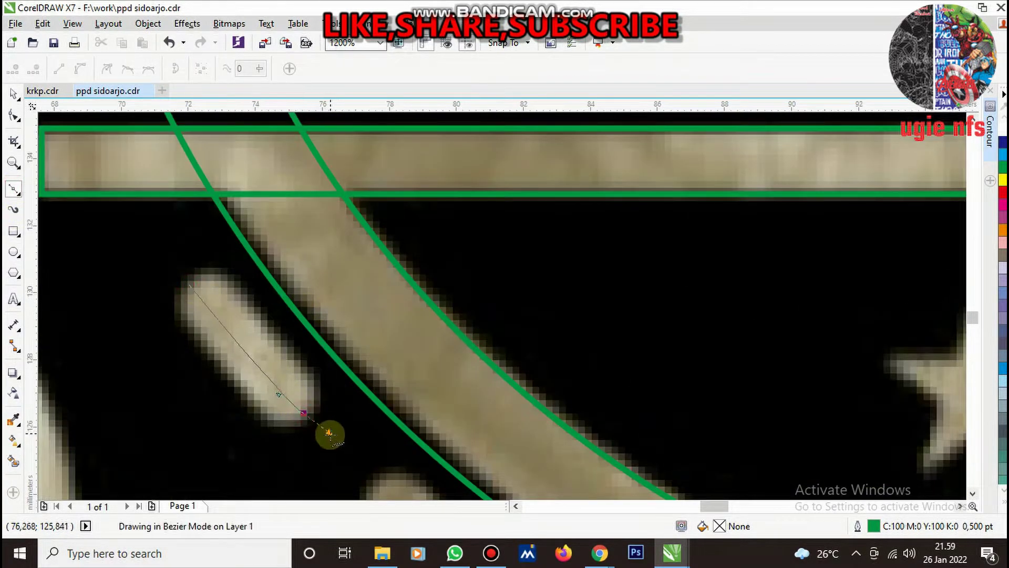
{"action": "key", "text": "space"}
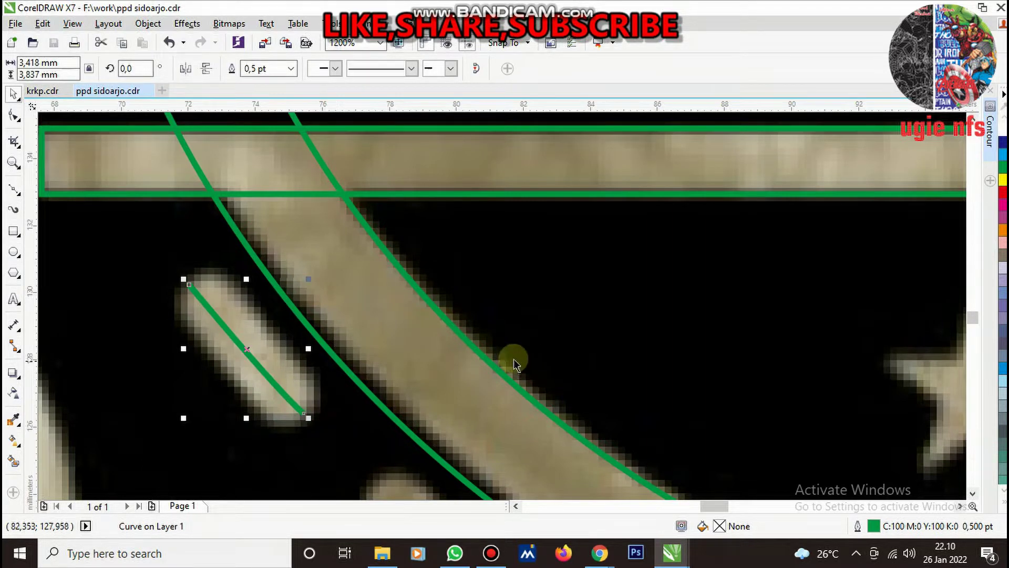
Set the line's outline width to 6 pt
{"action": "left_click", "coordinate": [294, 68]}
{"action": "left_click", "coordinate": [266, 148]}
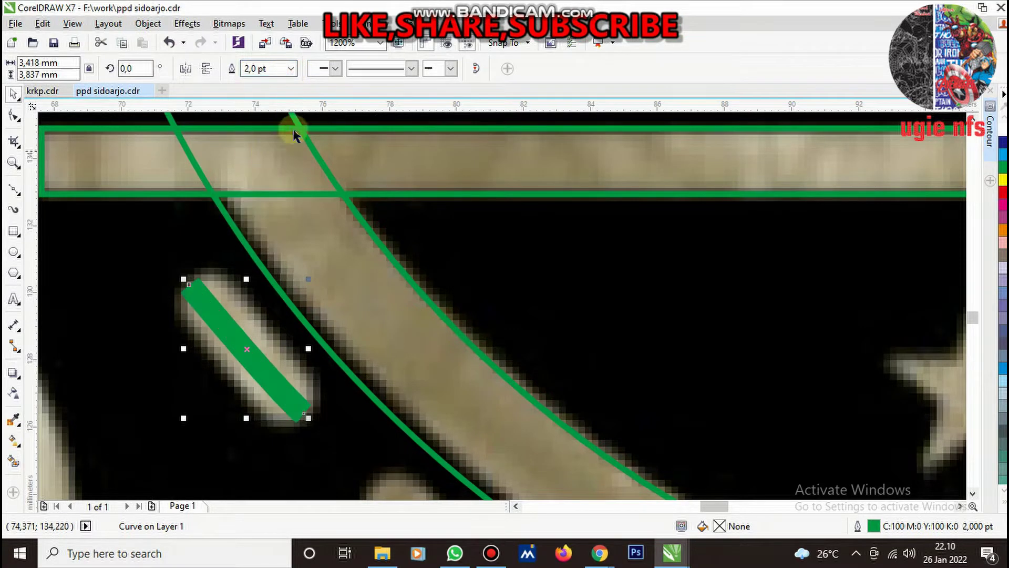
{"action": "left_click", "coordinate": [291, 68]}
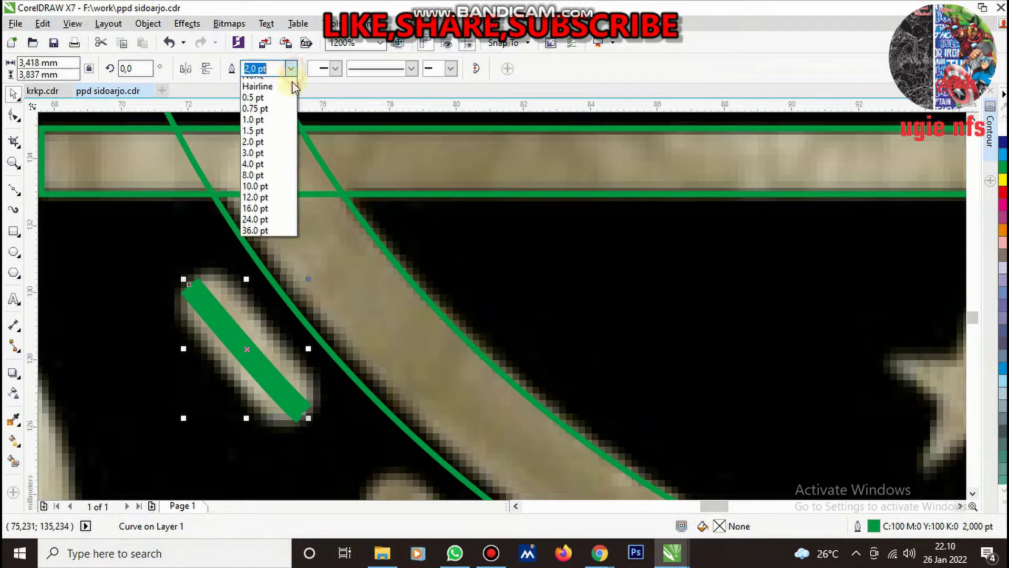
{"action": "left_click", "coordinate": [262, 184]}
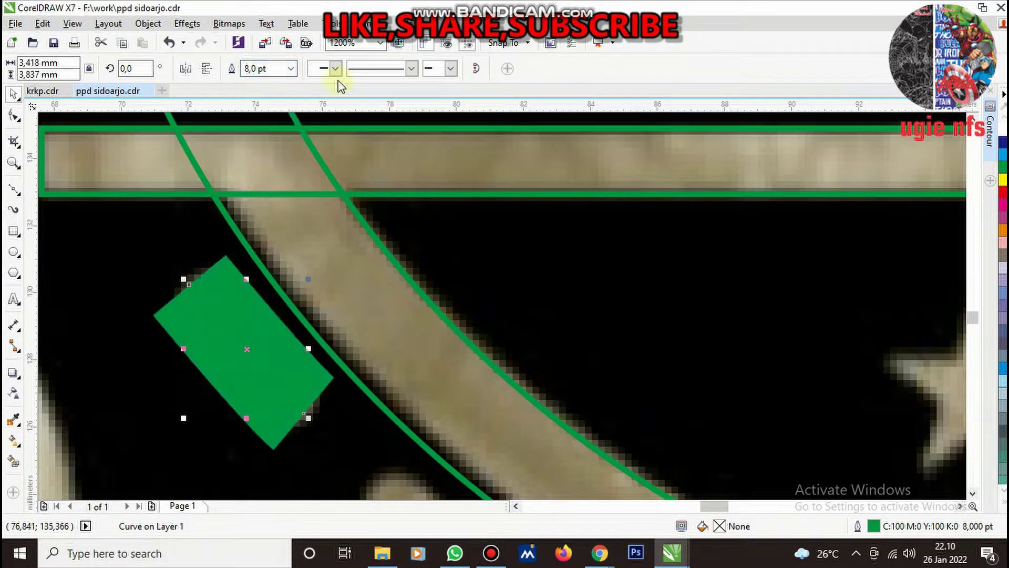
{"action": "left_click", "coordinate": [292, 69]}
{"action": "left_click", "coordinate": [264, 165]}
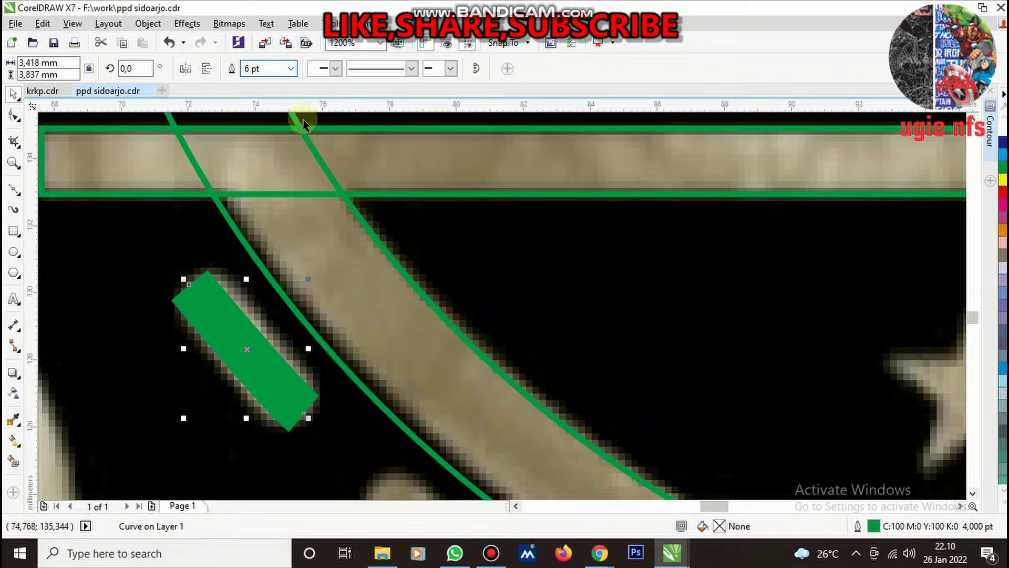
{"action": "type", "text": "6"}
{"action": "key", "text": "Return"}
{"action": "scroll", "coordinate": [310, 316], "scroll_direction": "down", "scroll_amount": 4}
{"action": "scroll", "coordinate": [301, 329], "scroll_direction": "up", "scroll_amount": 2}
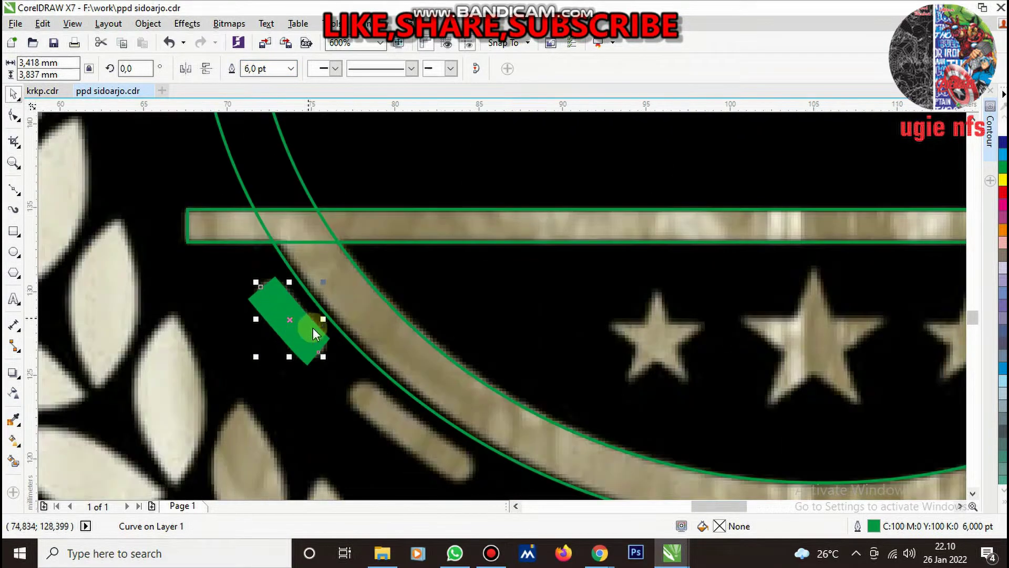
Give the line round caps in the Outline Pen settings
{"action": "key", "text": "F12"}
{"action": "left_click", "coordinate": [491, 414]}
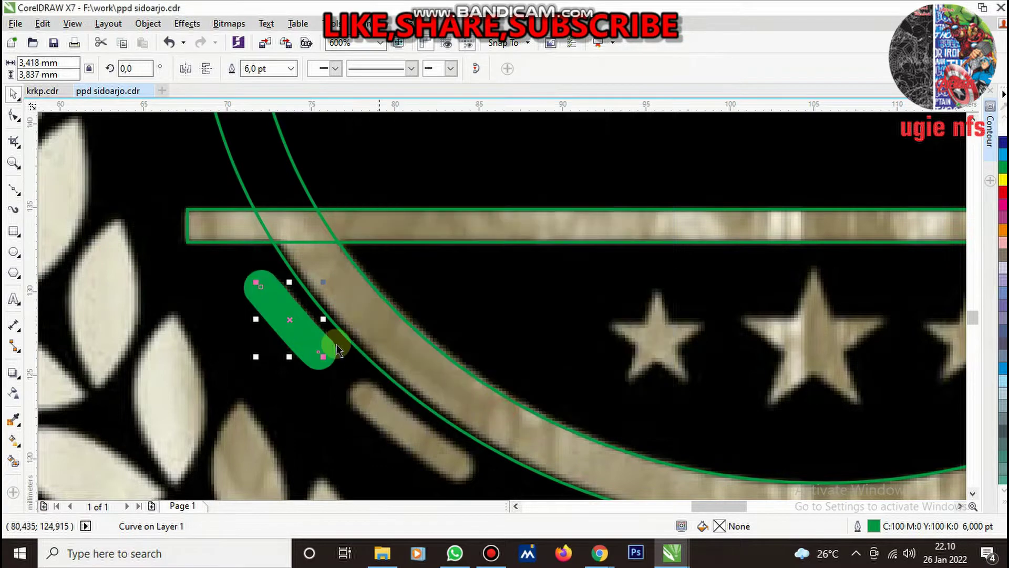
{"action": "scroll", "coordinate": [284, 337], "scroll_direction": "up", "scroll_amount": 4}
Trim the line's end nodes so the pill fits the dash, about 2,7 × 3,1 mm
{"action": "left_click", "coordinate": [14, 117]}
{"action": "scroll", "coordinate": [292, 261], "scroll_direction": "up", "scroll_amount": 2}
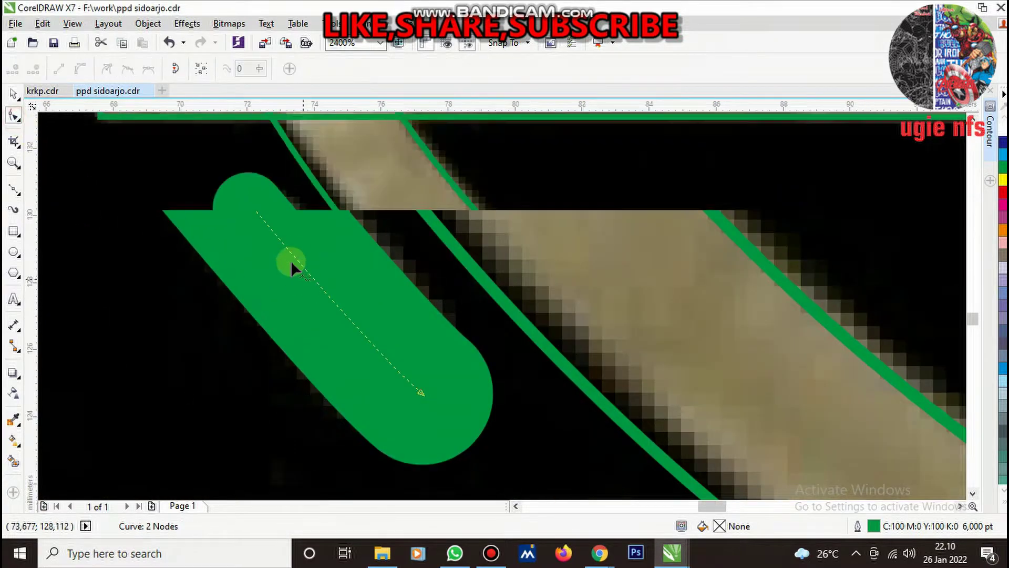
{"action": "left_click_drag", "start_coordinate": [232, 210], "coordinate": [276, 242]}
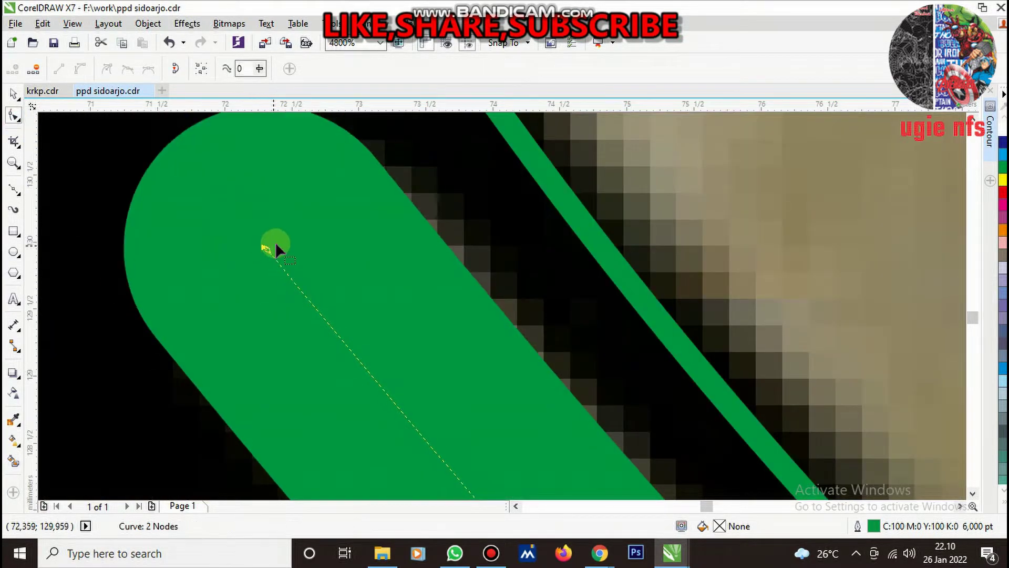
{"action": "scroll", "coordinate": [275, 242], "scroll_direction": "down", "scroll_amount": 4}
{"action": "left_click_drag", "start_coordinate": [386, 367], "coordinate": [333, 325]}
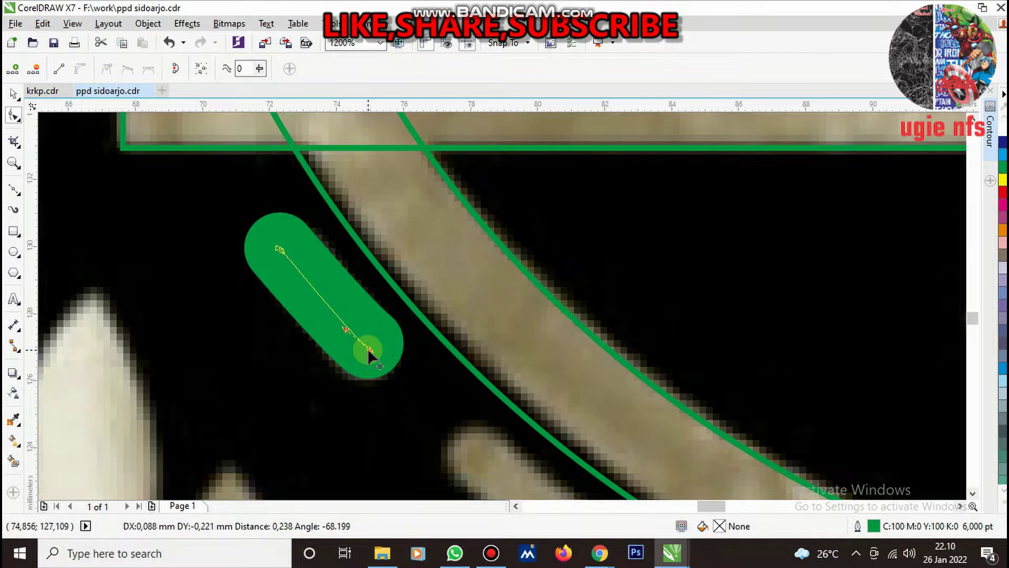
{"action": "key", "text": "space"}
{"action": "scroll", "coordinate": [247, 320], "scroll_direction": "down", "scroll_amount": 1}
{"action": "scroll", "coordinate": [248, 320], "scroll_direction": "down", "scroll_amount": 1}
{"action": "scroll", "coordinate": [248, 319], "scroll_direction": "down", "scroll_amount": 6}
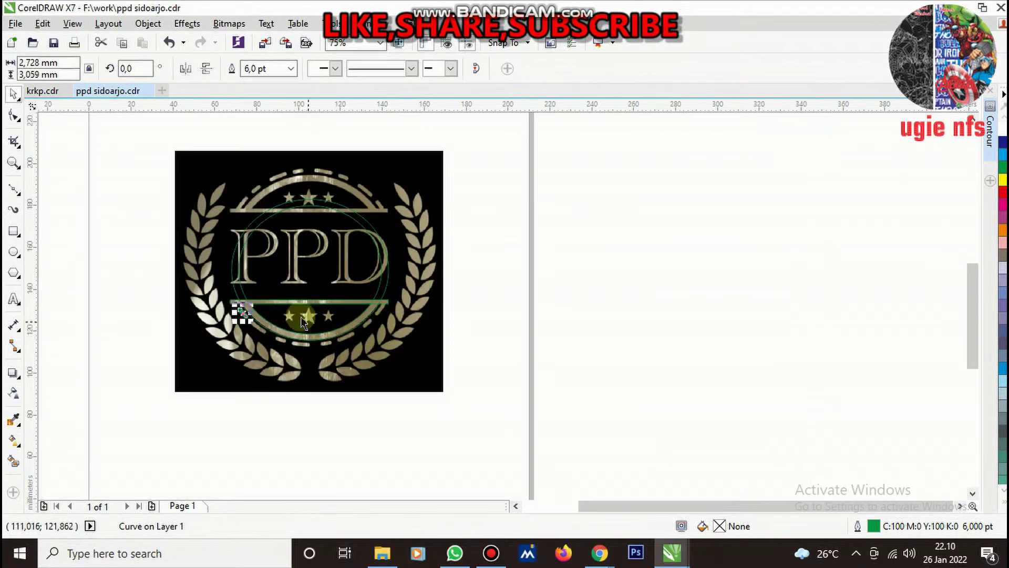
{"action": "scroll", "coordinate": [273, 313], "scroll_direction": "up", "scroll_amount": 5}
{"action": "scroll", "coordinate": [258, 326], "scroll_direction": "down", "scroll_amount": 4}
Draw a second line over the next dash and fit its end nodes to it
{"action": "scroll", "coordinate": [215, 323], "scroll_direction": "up", "scroll_amount": 4}
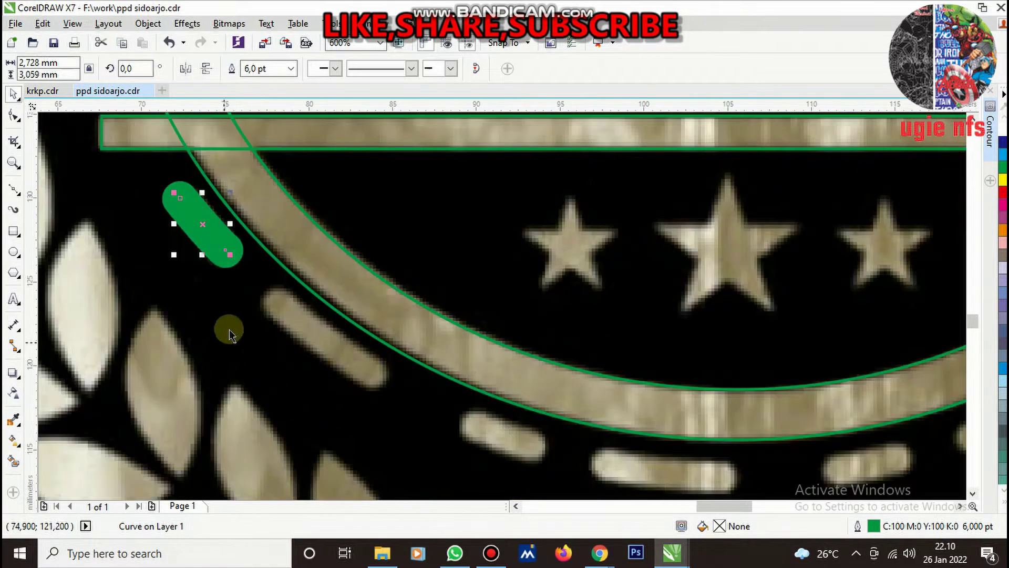
{"action": "key", "text": "space"}
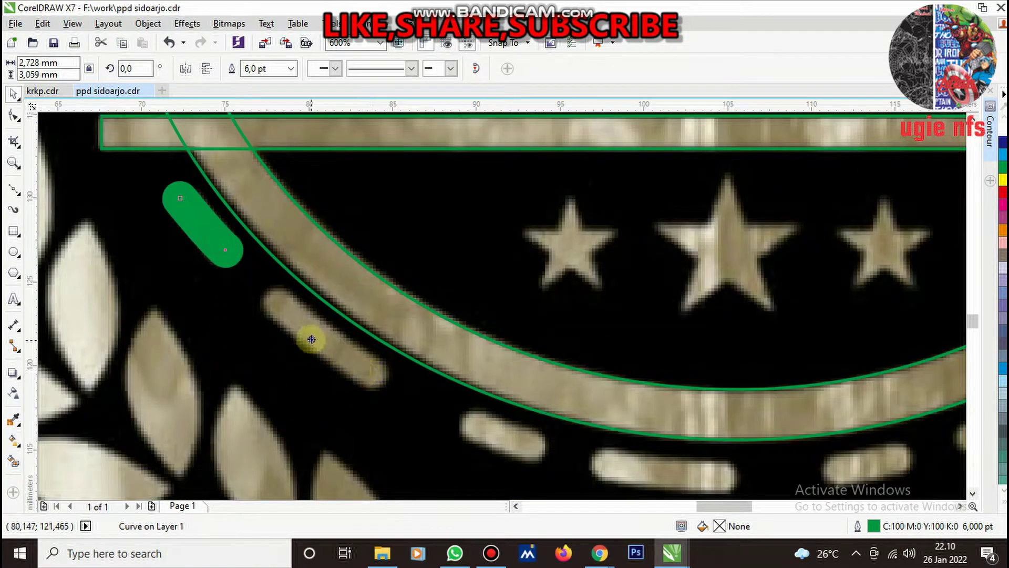
{"action": "left_click", "coordinate": [312, 339]}
{"action": "scroll", "coordinate": [336, 361], "scroll_direction": "up", "scroll_amount": 2}
{"action": "key", "text": "F10"}
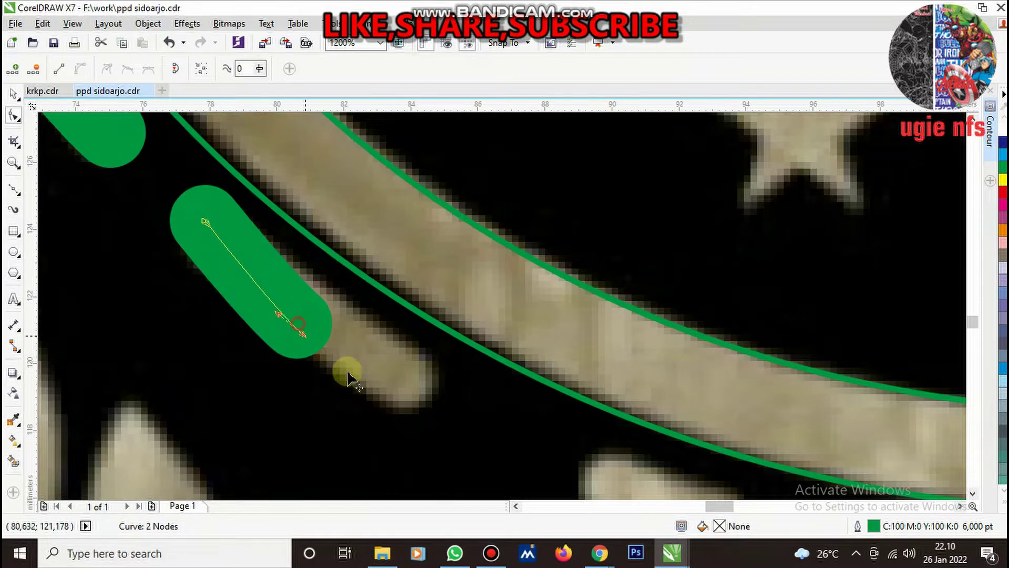
{"action": "mouse_move", "coordinate": [349, 376]}
{"action": "left_mouse_down"}
{"action": "mouse_move", "coordinate": [414, 388]}
{"action": "mouse_move", "coordinate": [315, 336]}
{"action": "left_mouse_up"}
{"action": "left_click_drag", "start_coordinate": [207, 220], "coordinate": [209, 230]}
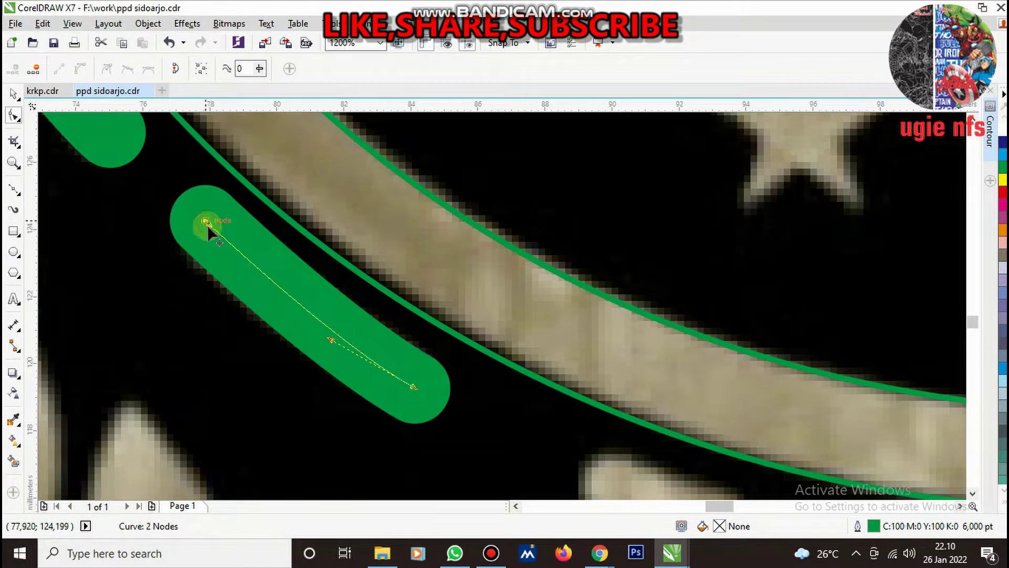
{"action": "scroll", "coordinate": [226, 245], "scroll_direction": "down", "scroll_amount": 2}
{"action": "key", "text": "space"}
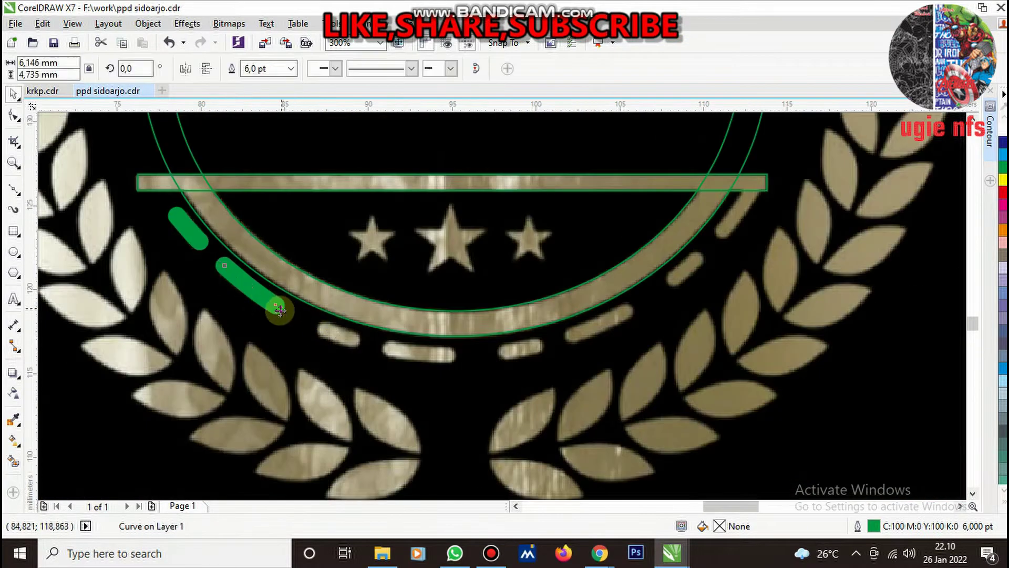
{"action": "scroll", "coordinate": [274, 308], "scroll_direction": "up", "scroll_amount": 1}
Rotate a pill copy 17° over the following dash and shorten its ends to fit
{"action": "scroll", "coordinate": [414, 384], "scroll_direction": "up", "scroll_amount": 1}
{"action": "scroll", "coordinate": [424, 402], "scroll_direction": "up", "scroll_amount": 1}
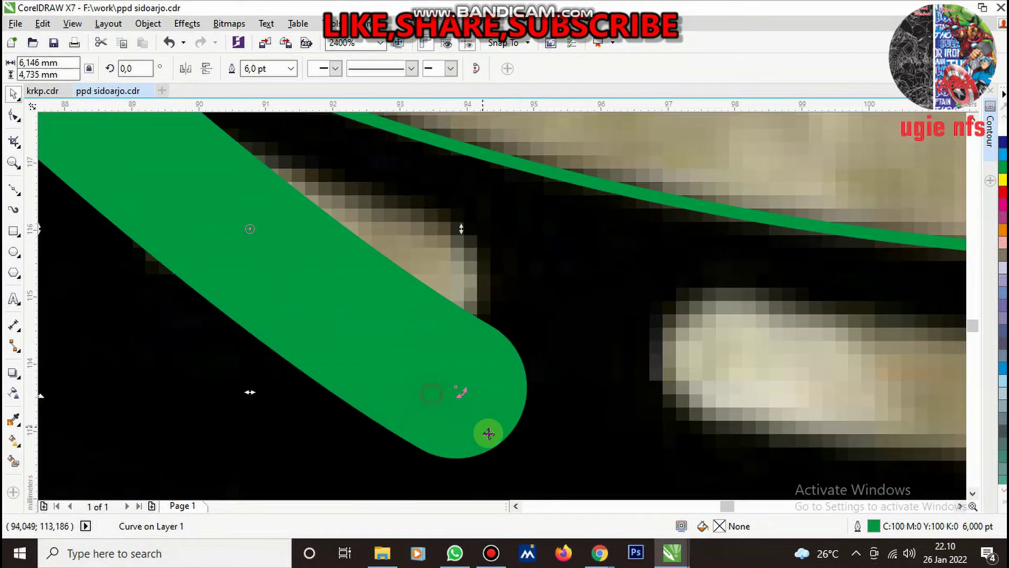
{"action": "mouse_move", "coordinate": [465, 397]}
{"action": "left_mouse_down"}
{"action": "mouse_move", "coordinate": [510, 323]}
{"action": "mouse_move", "coordinate": [424, 286]}
{"action": "mouse_move", "coordinate": [520, 365]}
{"action": "left_mouse_up"}
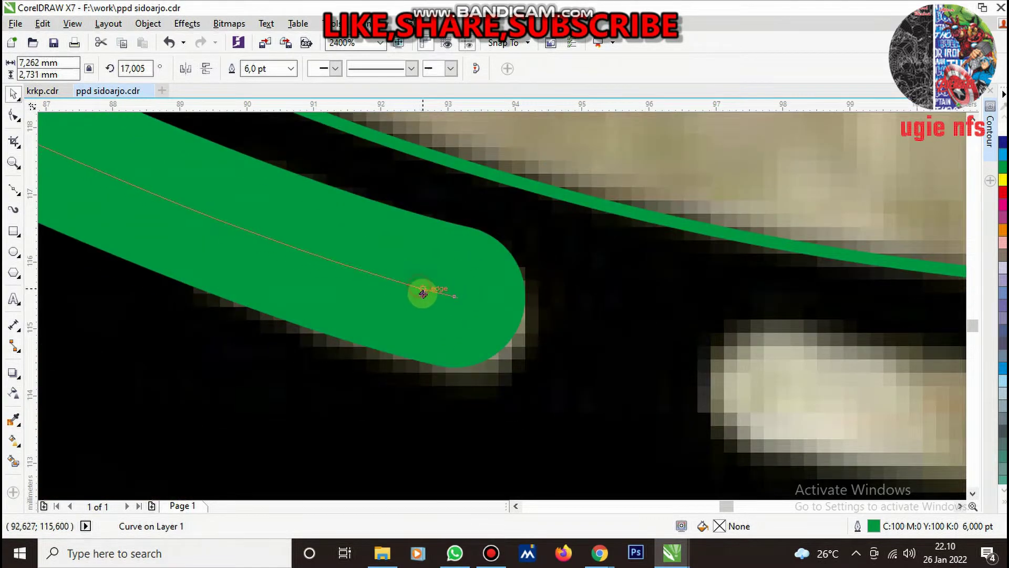
{"action": "scroll", "coordinate": [521, 366], "scroll_direction": "down", "scroll_amount": 2}
{"action": "scroll", "coordinate": [450, 315], "scroll_direction": "up", "scroll_amount": 2}
{"action": "key", "text": "F10"}
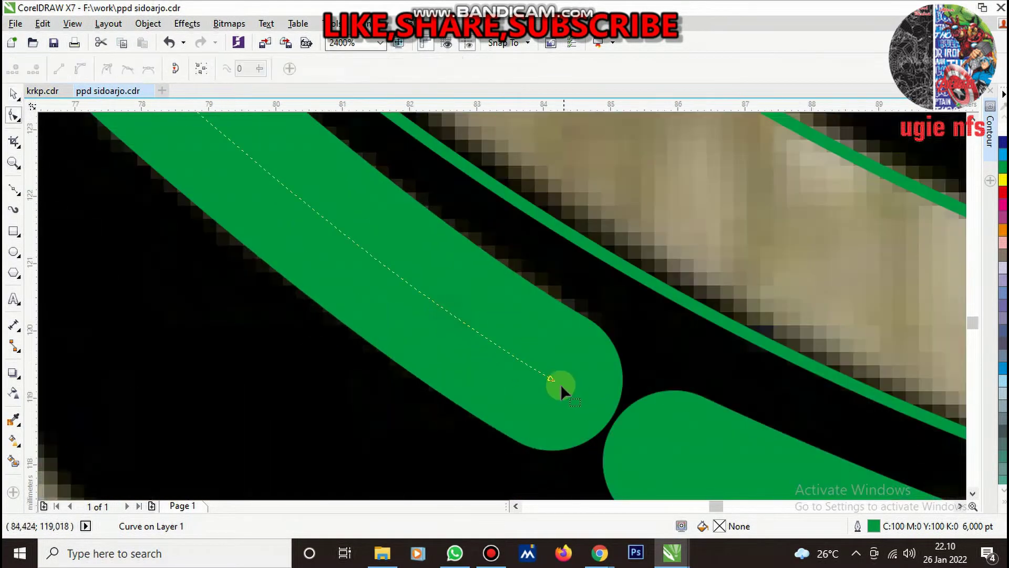
{"action": "left_click_drag", "start_coordinate": [549, 374], "coordinate": [523, 356]}
{"action": "scroll", "coordinate": [533, 395], "scroll_direction": "down", "scroll_amount": 2}
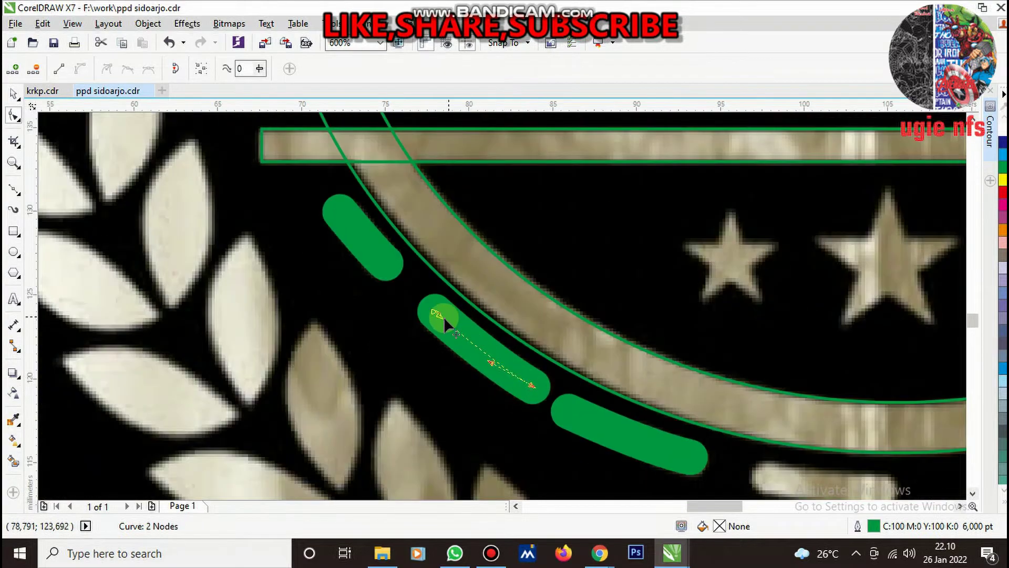
{"action": "scroll", "coordinate": [443, 316], "scroll_direction": "up", "scroll_amount": 2}
{"action": "left_click_drag", "start_coordinate": [408, 291], "coordinate": [430, 320]}
{"action": "scroll", "coordinate": [371, 305], "scroll_direction": "down", "scroll_amount": 1}
{"action": "scroll", "coordinate": [558, 414], "scroll_direction": "down", "scroll_amount": 1}
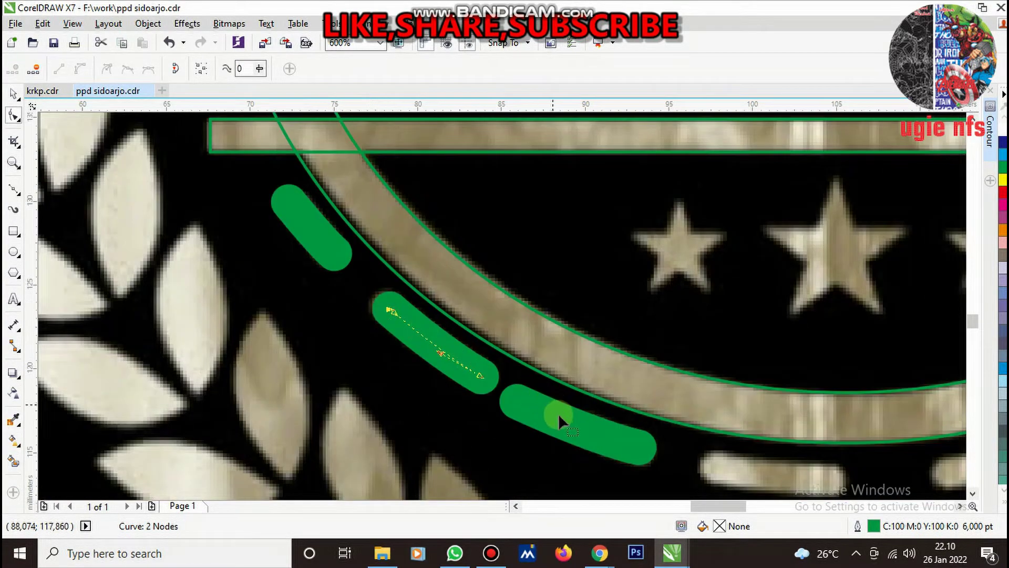
{"action": "scroll", "coordinate": [539, 415], "scroll_direction": "up", "scroll_amount": 1}
Reshape the green pill's curve and nodes so it stretches along the first dash
{"action": "left_click_drag", "start_coordinate": [559, 429], "coordinate": [591, 433]}
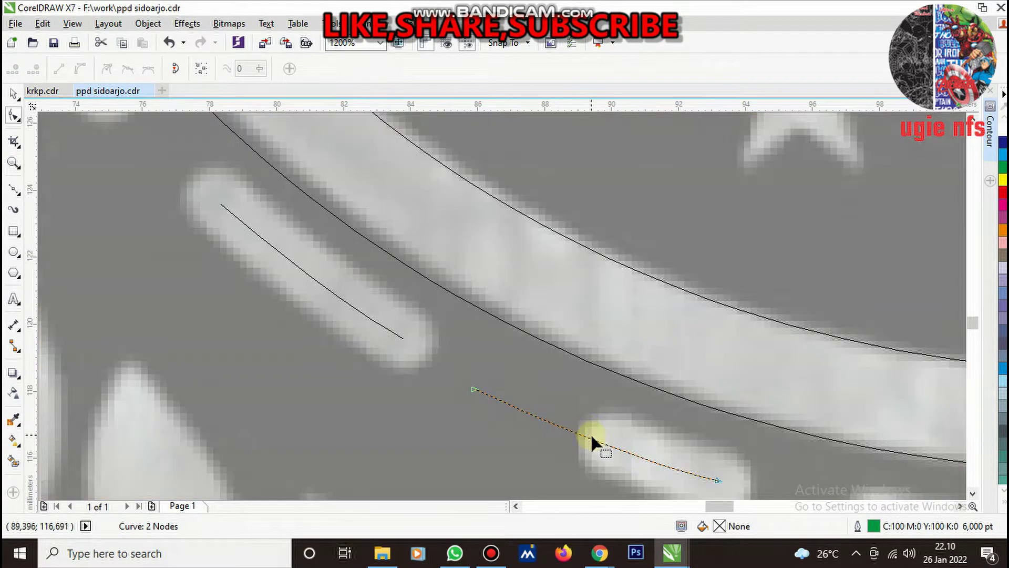
{"action": "double_click", "coordinate": [588, 436]}
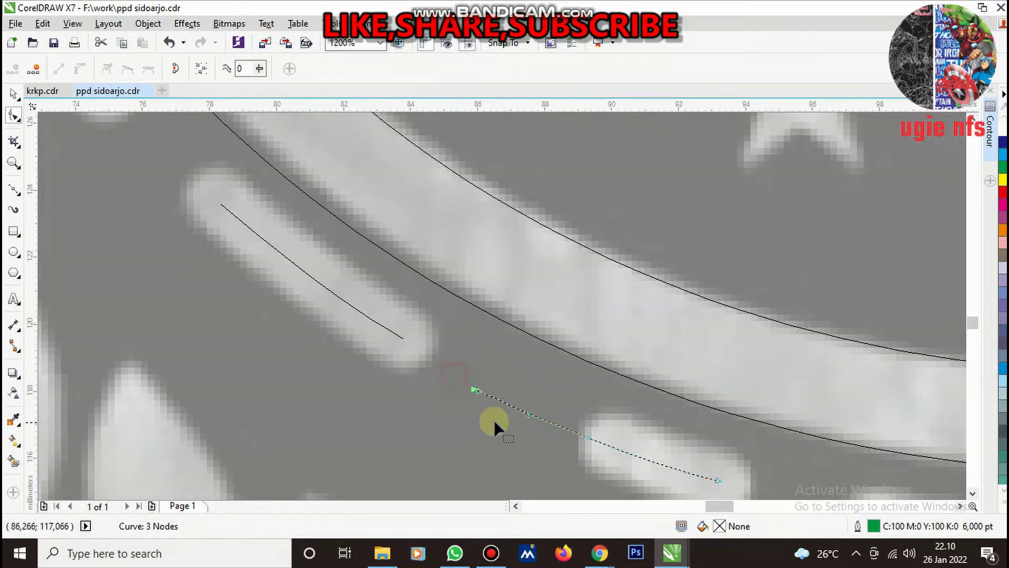
{"action": "key", "text": "space"}
{"action": "scroll", "coordinate": [510, 414], "scroll_direction": "down", "scroll_amount": 1}
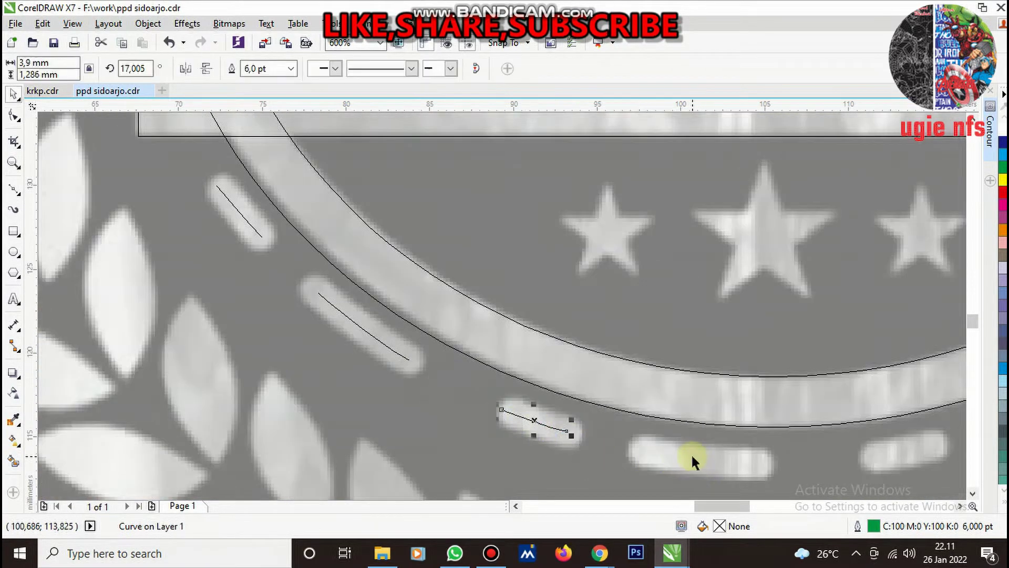
{"action": "key", "text": "shift+F9"}
{"action": "scroll", "coordinate": [646, 460], "scroll_direction": "up", "scroll_amount": 1}
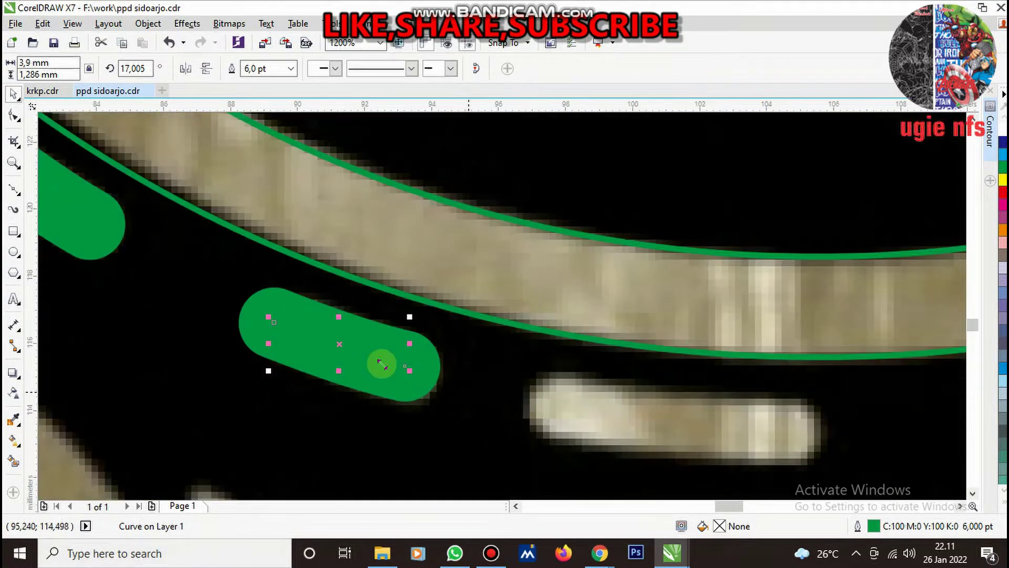
{"action": "scroll", "coordinate": [270, 331], "scroll_direction": "up", "scroll_amount": 1}
{"action": "key", "text": "F10"}
{"action": "left_click_drag", "start_coordinate": [279, 311], "coordinate": [302, 323]}
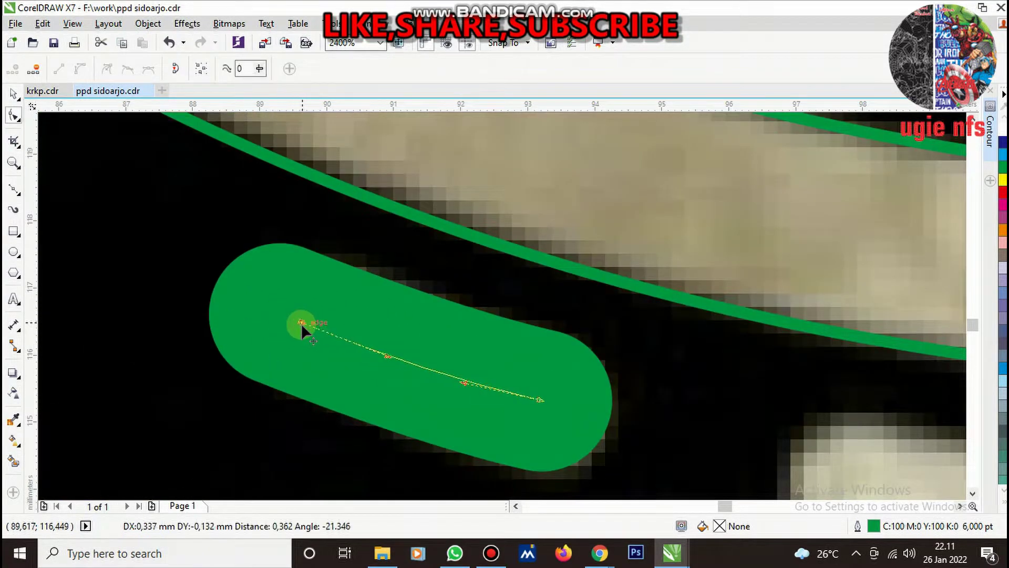
{"action": "scroll", "coordinate": [301, 323], "scroll_direction": "down", "scroll_amount": 1}
{"action": "key", "text": "space"}
Place a pill copy on the next bar, rotated about 30° and stretched to fit
{"action": "left_click_drag", "start_coordinate": [357, 338], "coordinate": [640, 415]}
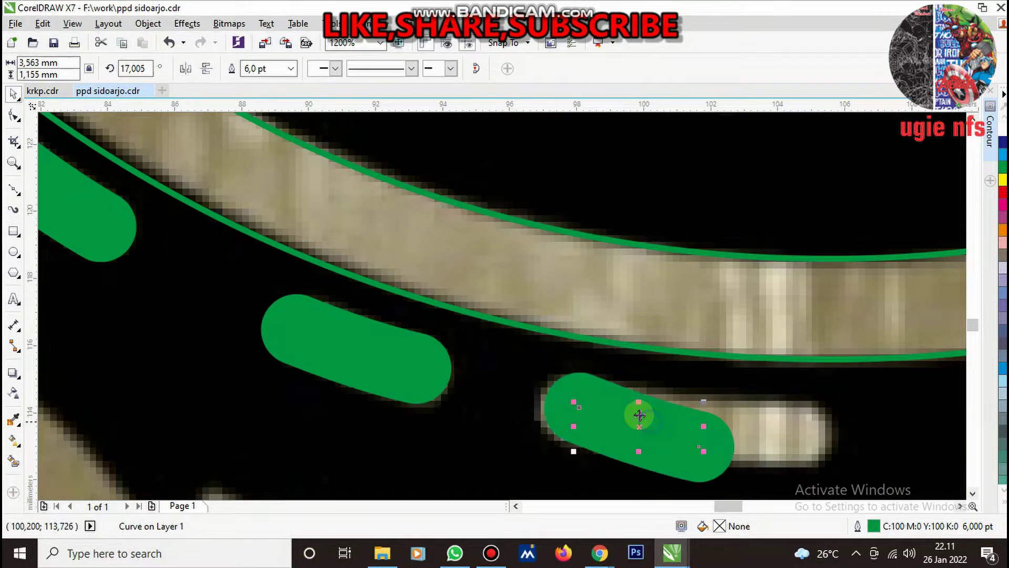
{"action": "scroll", "coordinate": [640, 415], "scroll_direction": "down", "scroll_amount": 1}
{"action": "left_click", "coordinate": [658, 432]}
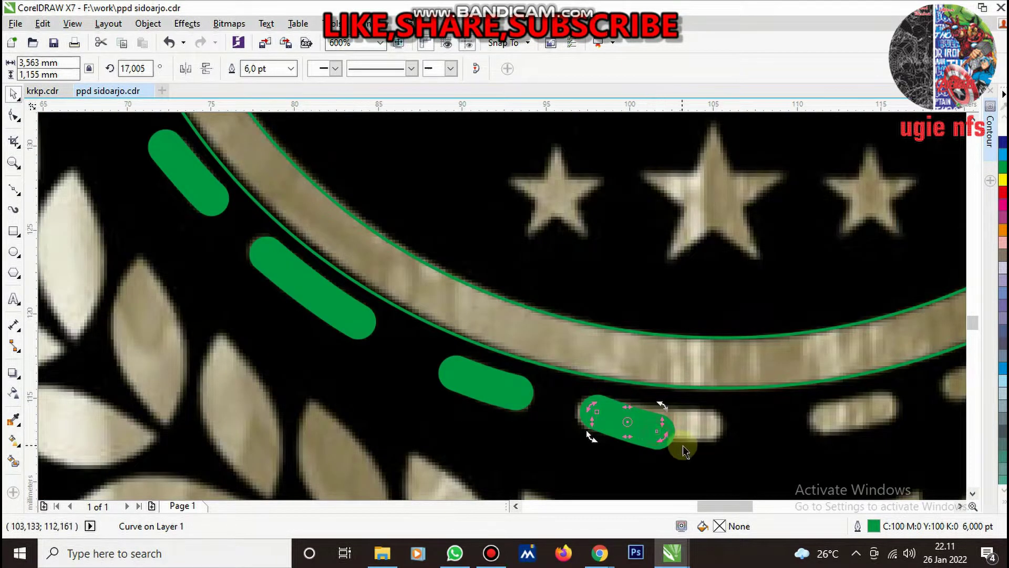
{"action": "scroll", "coordinate": [658, 432], "scroll_direction": "up", "scroll_amount": 2}
{"action": "left_click_drag", "start_coordinate": [586, 399], "coordinate": [580, 366]}
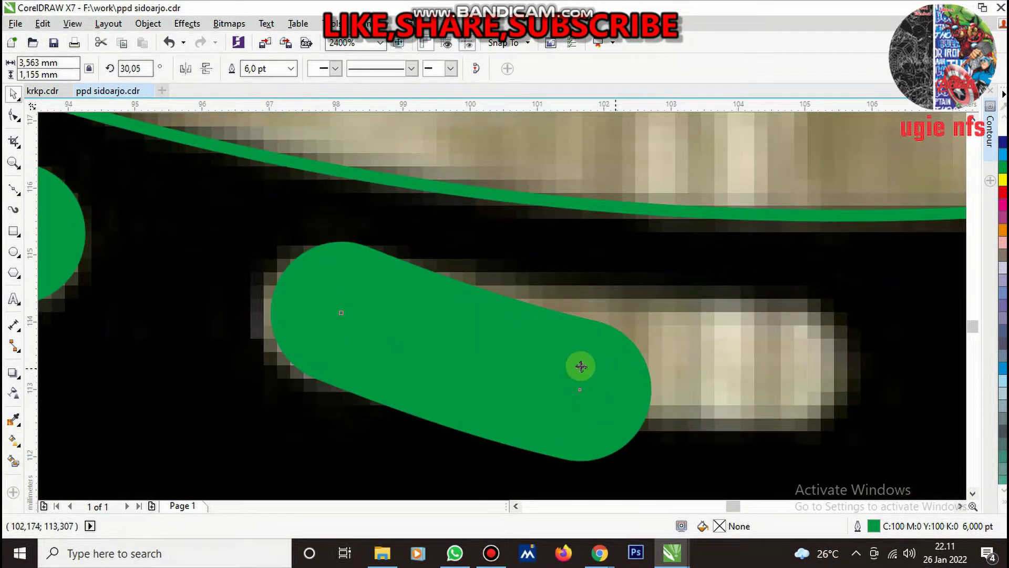
{"action": "left_click_drag", "start_coordinate": [510, 357], "coordinate": [486, 342]}
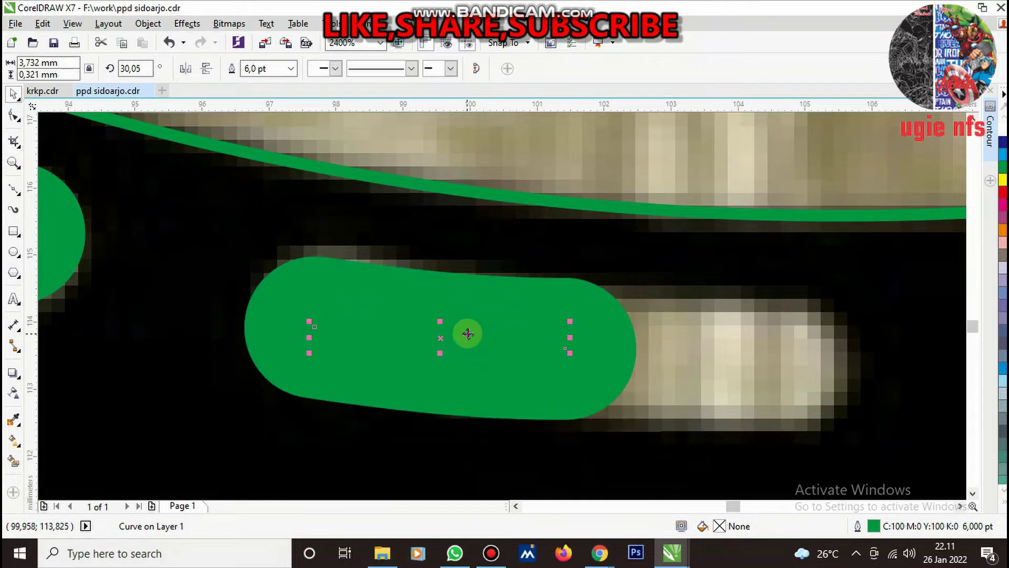
{"action": "key", "text": "F10"}
{"action": "mouse_move", "coordinate": [569, 346]}
{"action": "left_mouse_down"}
{"action": "mouse_move", "coordinate": [754, 367]}
{"action": "mouse_move", "coordinate": [790, 358]}
{"action": "left_mouse_up"}
{"action": "scroll", "coordinate": [368, 405], "scroll_direction": "down", "scroll_amount": 4}
{"action": "key", "text": "space"}
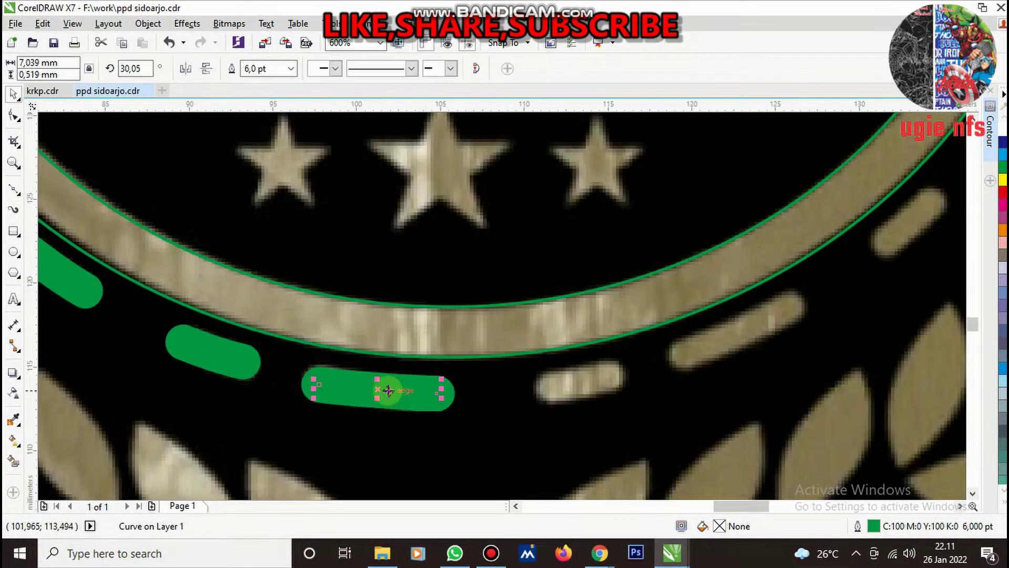
Add a tilted pill copy onto the following bar, deleting a misplaced copy
{"action": "left_click_drag", "start_coordinate": [388, 390], "coordinate": [584, 386]}
{"action": "key", "text": "Delete"}
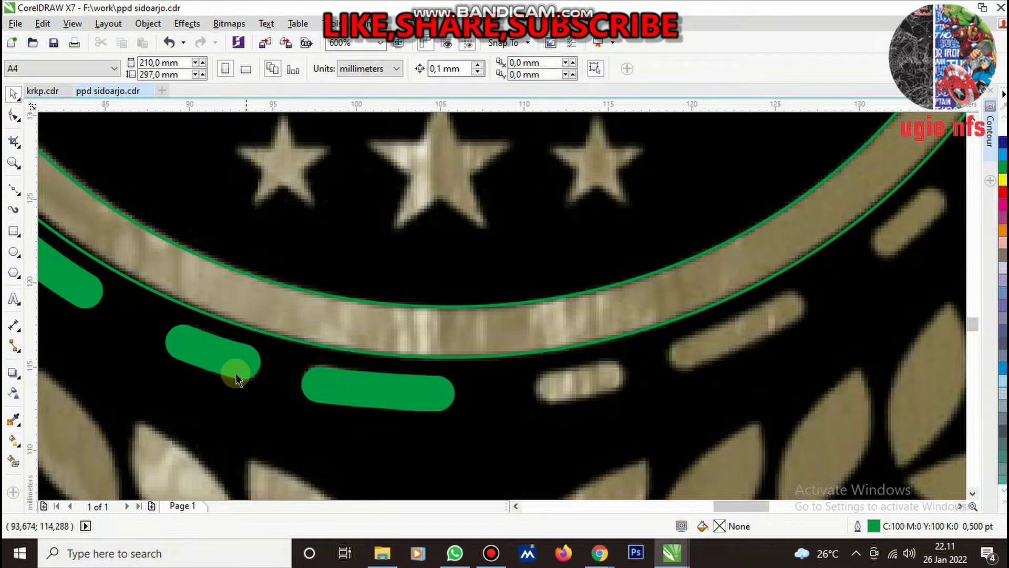
{"action": "left_click_drag", "start_coordinate": [236, 373], "coordinate": [620, 406]}
{"action": "key", "text": "Escape"}
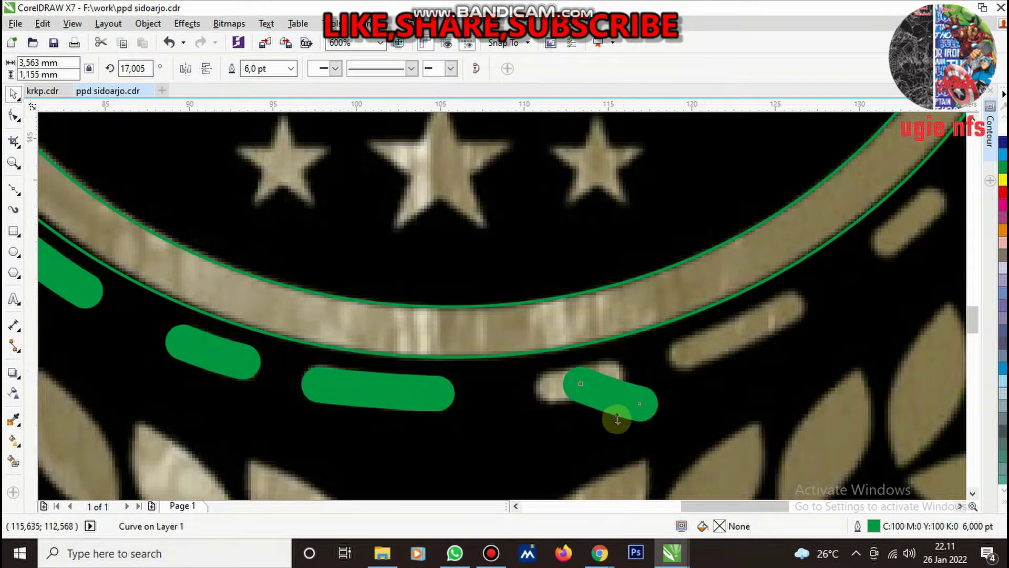
{"action": "scroll", "coordinate": [604, 420], "scroll_direction": "down", "scroll_amount": 4}
{"action": "scroll", "coordinate": [578, 418], "scroll_direction": "up", "scroll_amount": 2}
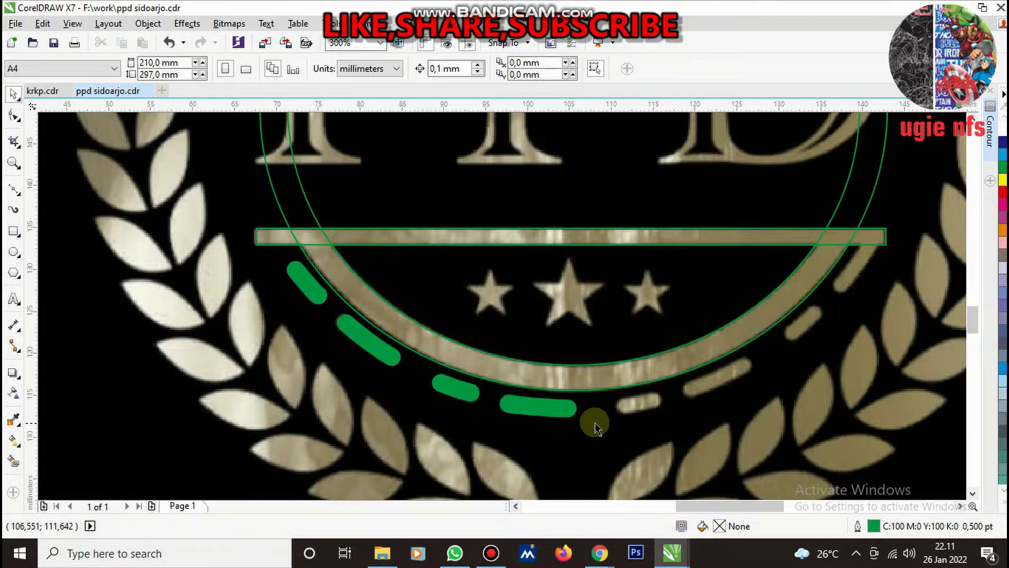
Select the four lower-left green dashes and group them with Ctrl+G
{"action": "left_click", "coordinate": [528, 408]}
{"action": "left_click", "coordinate": [455, 389], "text": "shift"}
{"action": "left_click", "coordinate": [372, 348], "text": "shift"}
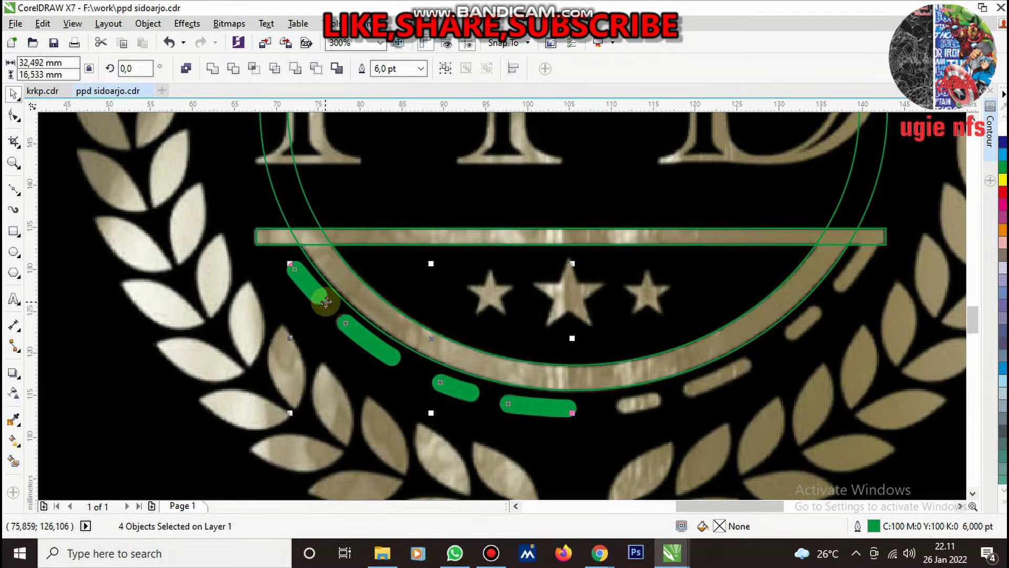
{"action": "key", "text": "ctrl+g"}
Place a copy of the dash group on the right and flip it using the mirror buttons
{"action": "left_click_drag", "start_coordinate": [326, 307], "coordinate": [672, 308]}
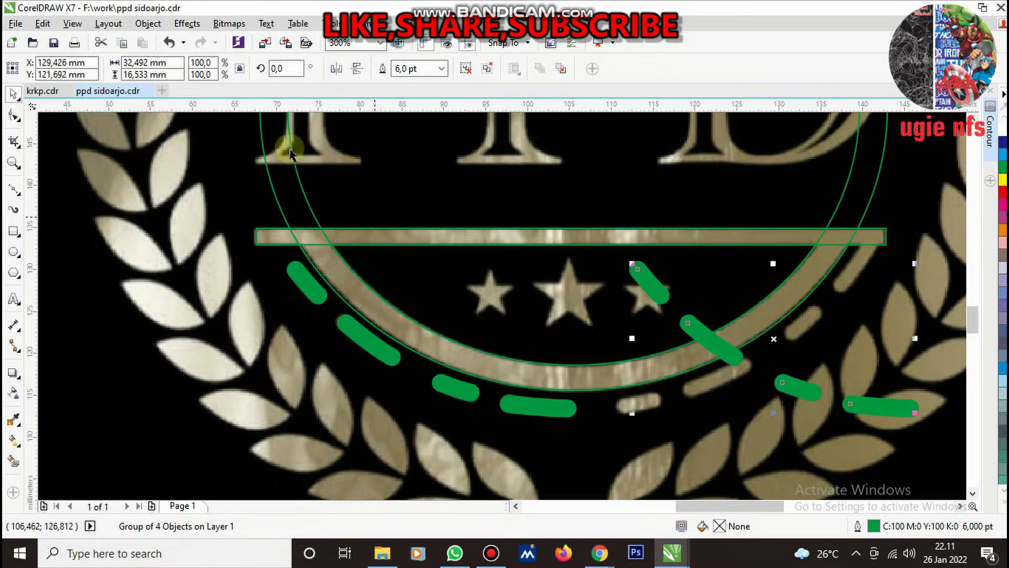
{"action": "left_click", "coordinate": [355, 69]}
{"action": "scroll", "coordinate": [832, 374], "scroll_direction": "up", "scroll_amount": 1}
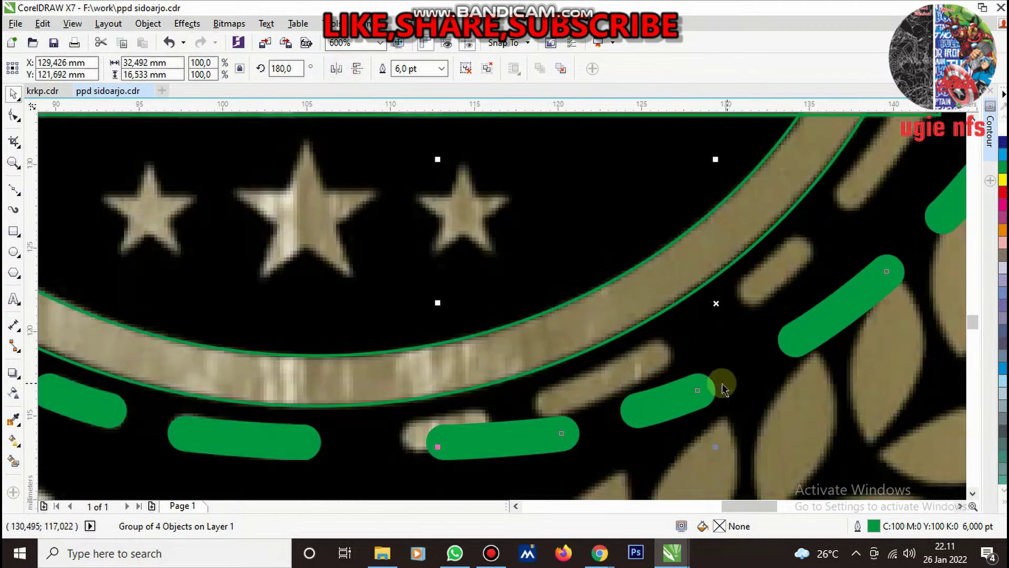
{"action": "left_click_drag", "start_coordinate": [812, 319], "coordinate": [711, 320]}
{"action": "scroll", "coordinate": [711, 319], "scroll_direction": "down", "scroll_amount": 1}
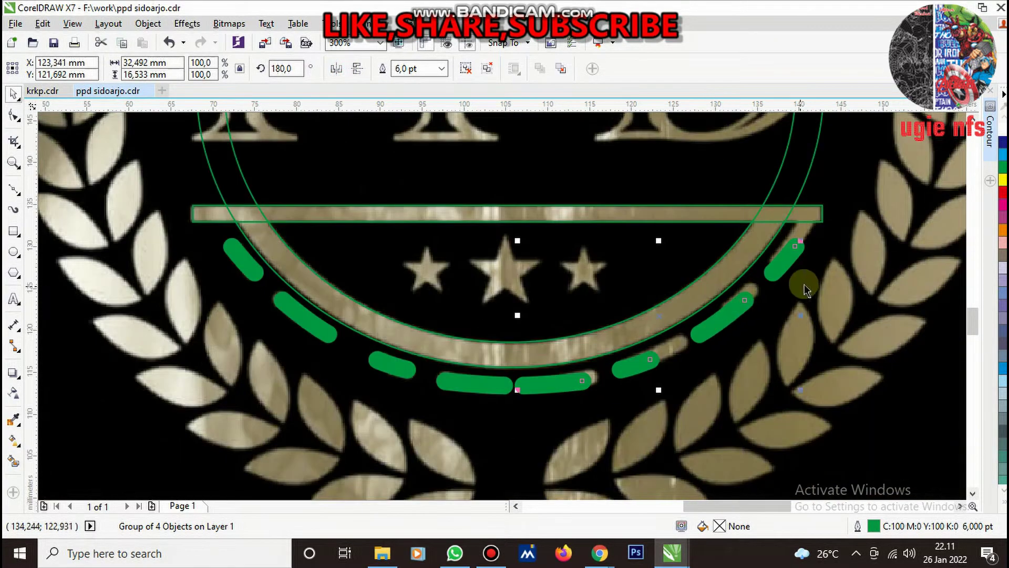
{"action": "scroll", "coordinate": [788, 275], "scroll_direction": "up", "scroll_amount": 1}
{"action": "scroll", "coordinate": [669, 349], "scroll_direction": "down", "scroll_amount": 1}
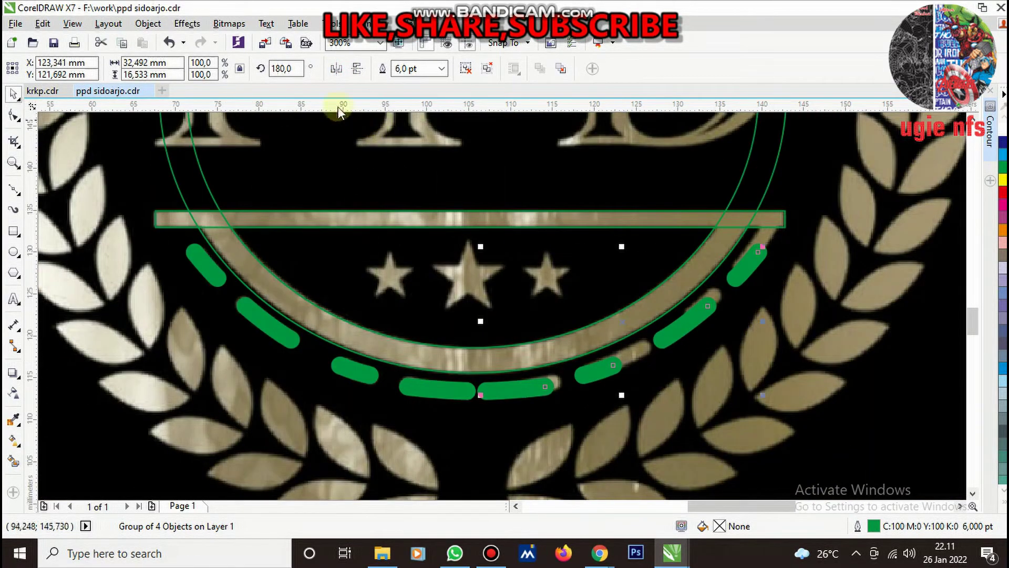
{"action": "left_click", "coordinate": [337, 70]}
{"action": "left_click", "coordinate": [362, 69]}
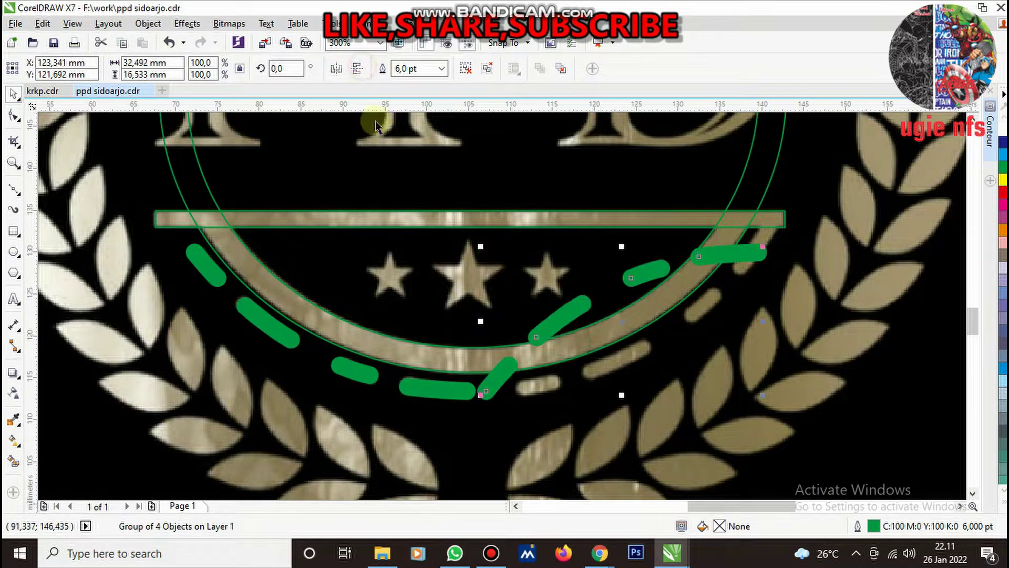
{"action": "left_click", "coordinate": [361, 72]}
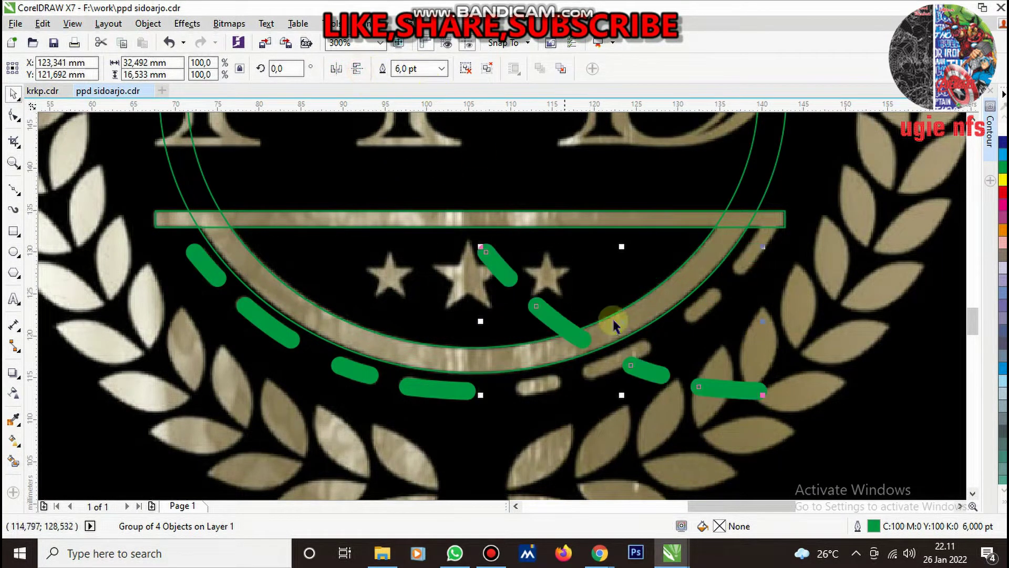
{"action": "left_click", "coordinate": [710, 387]}
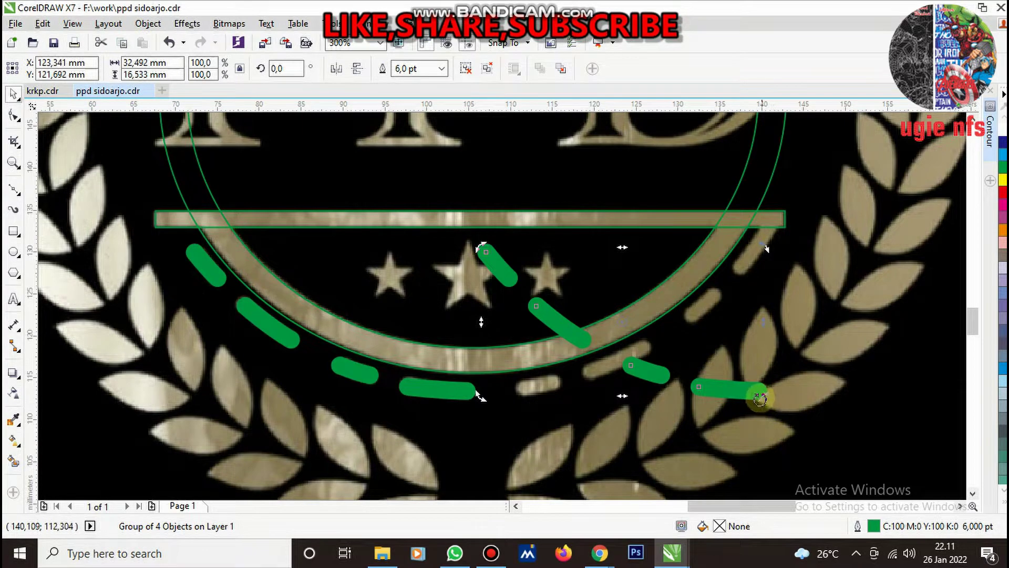
Rotate the copied dash group to about 62.4° so it follows the arc's lower right
{"action": "left_click_drag", "start_coordinate": [761, 398], "coordinate": [747, 238]}
{"action": "scroll", "coordinate": [738, 278], "scroll_direction": "up", "scroll_amount": 2}
{"action": "scroll", "coordinate": [748, 238], "scroll_direction": "down", "scroll_amount": 3}
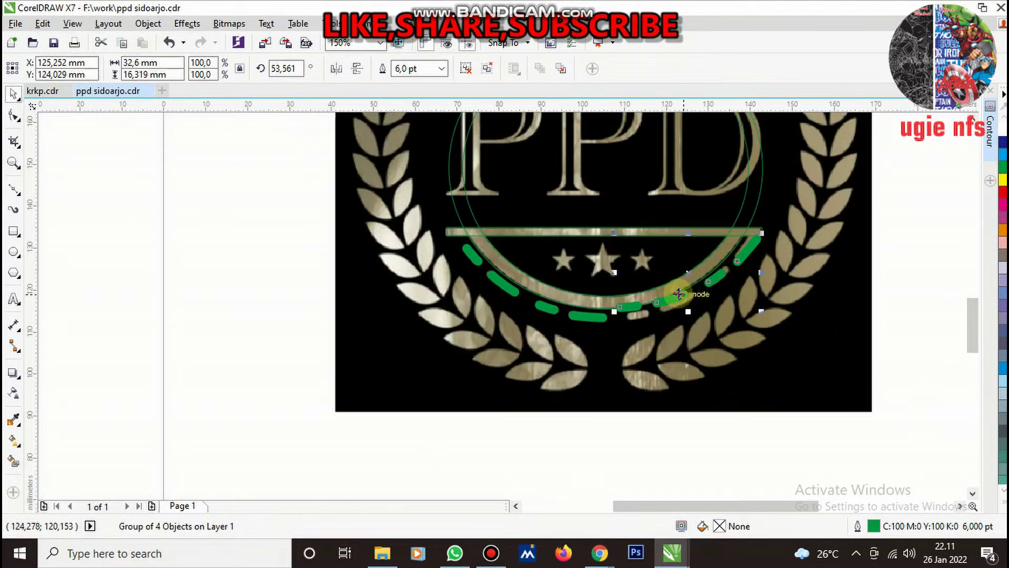
{"action": "scroll", "coordinate": [644, 308], "scroll_direction": "up", "scroll_amount": 3}
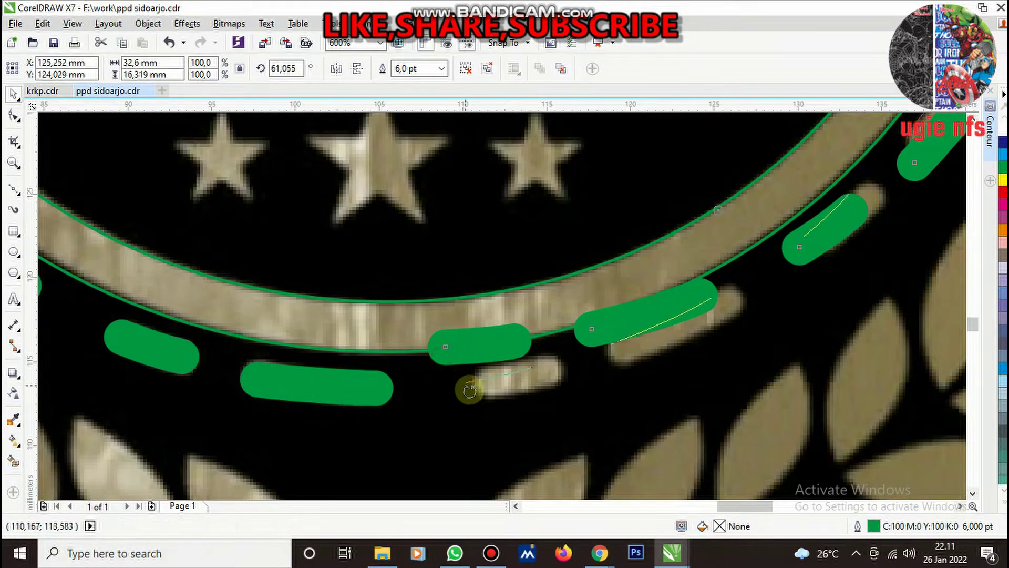
{"action": "left_click_drag", "start_coordinate": [440, 356], "coordinate": [514, 384]}
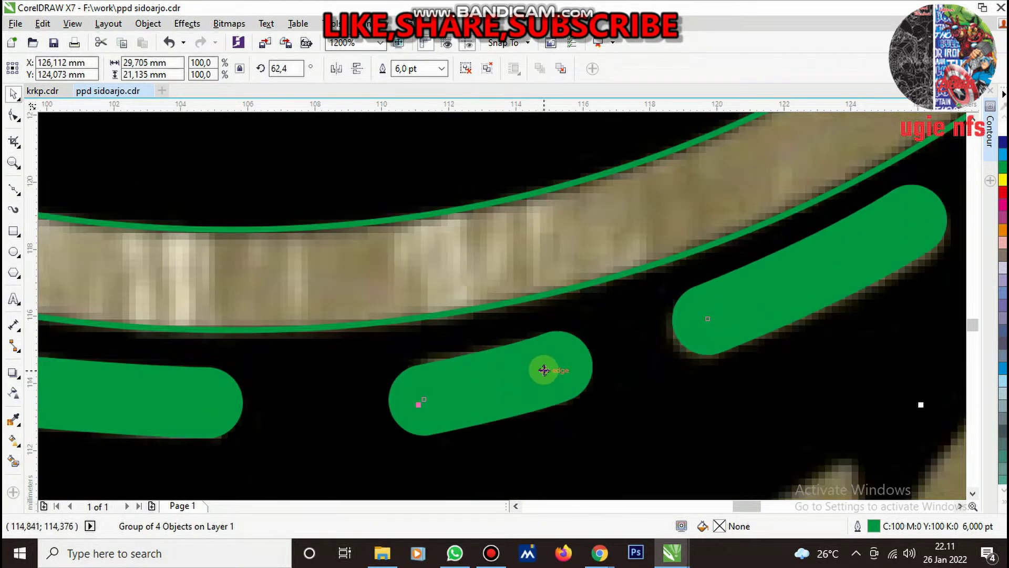
{"action": "scroll", "coordinate": [541, 367], "scroll_direction": "down", "scroll_amount": 1}
{"action": "scroll", "coordinate": [717, 306], "scroll_direction": "down", "scroll_amount": 2}
{"action": "scroll", "coordinate": [777, 282], "scroll_direction": "up", "scroll_amount": 2}
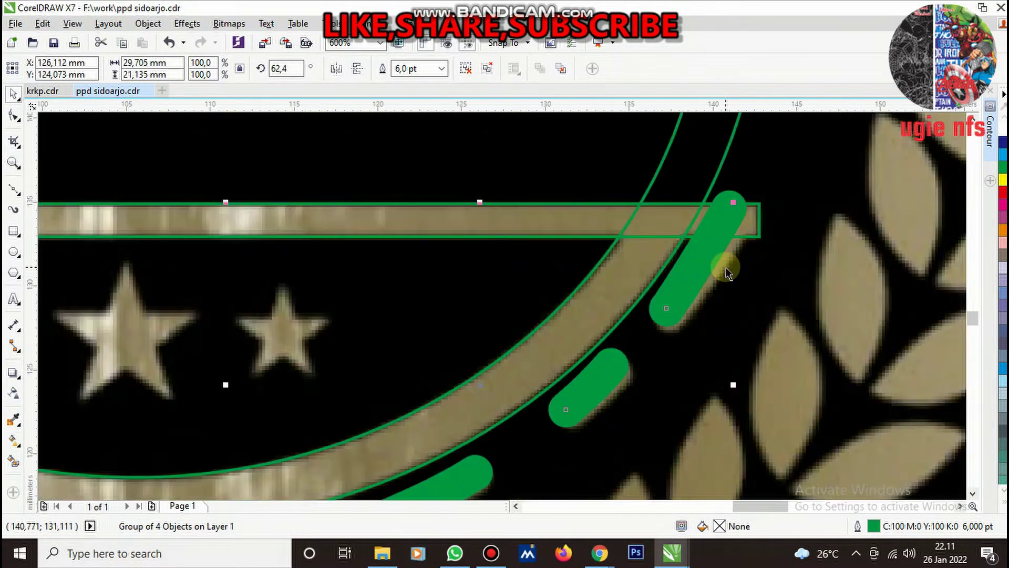
Move one right-side dash onto its bar and pull its top end slightly down
{"action": "left_click", "coordinate": [699, 267]}
{"action": "scroll", "coordinate": [704, 265], "scroll_direction": "up", "scroll_amount": 1}
{"action": "double_click", "coordinate": [704, 263]}
{"action": "key", "text": "space"}
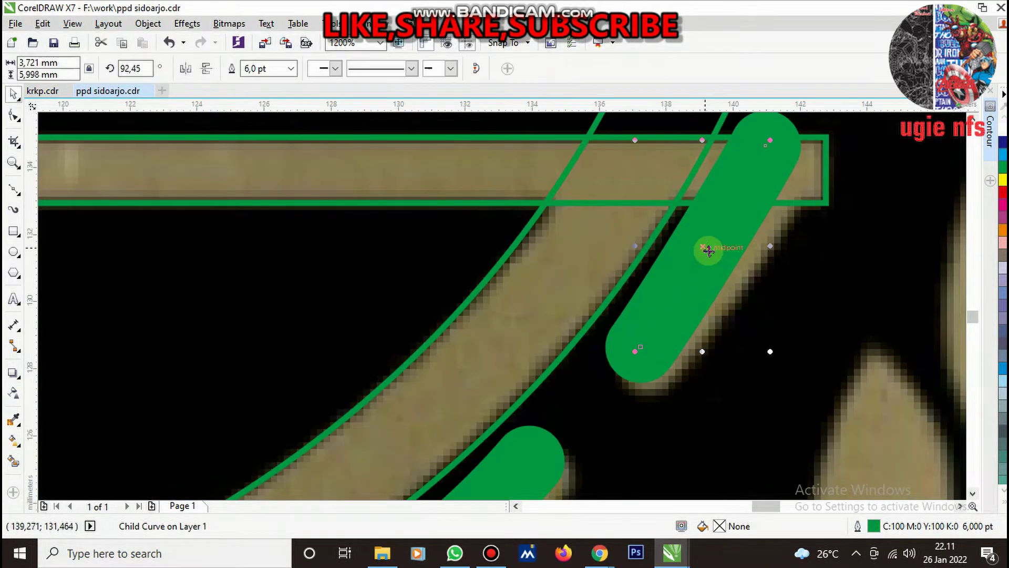
{"action": "mouse_move", "coordinate": [708, 248]}
{"action": "left_mouse_down"}
{"action": "mouse_move", "coordinate": [725, 260]}
{"action": "mouse_move", "coordinate": [718, 266]}
{"action": "left_mouse_up"}
{"action": "key", "text": "space"}
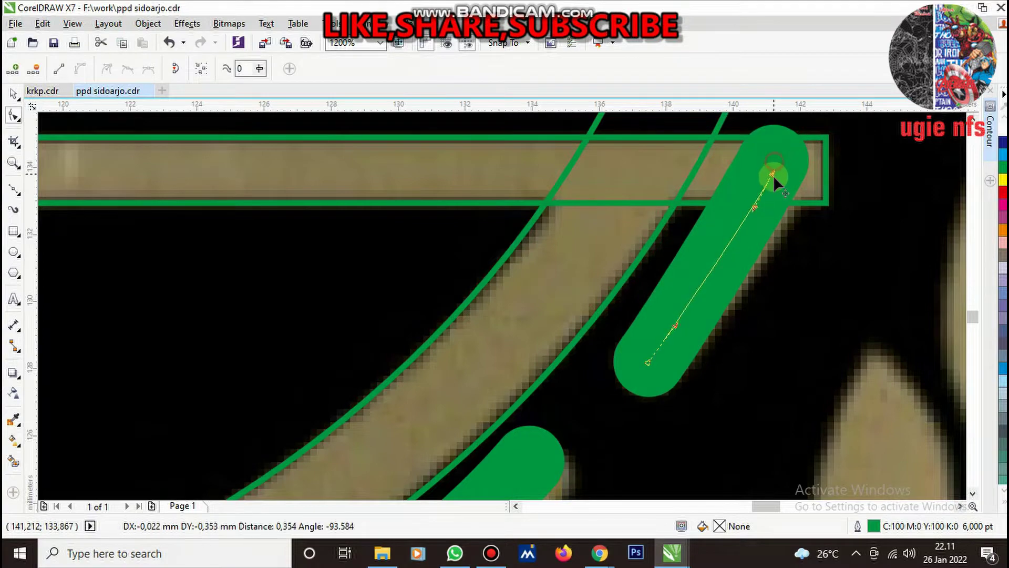
{"action": "left_click_drag", "start_coordinate": [777, 160], "coordinate": [775, 177]}
{"action": "scroll", "coordinate": [649, 336], "scroll_direction": "down", "scroll_amount": 1}
{"action": "scroll", "coordinate": [632, 325], "scroll_direction": "up", "scroll_amount": 2}
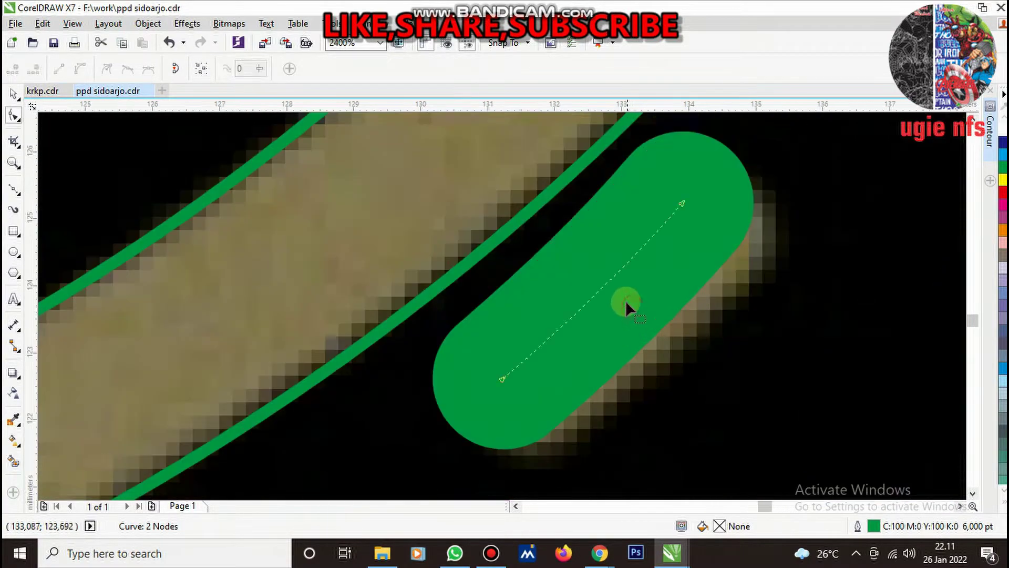
{"action": "key", "text": "space"}
{"action": "left_click_drag", "start_coordinate": [670, 270], "coordinate": [687, 286]}
{"action": "scroll", "coordinate": [683, 289], "scroll_direction": "down", "scroll_amount": 2}
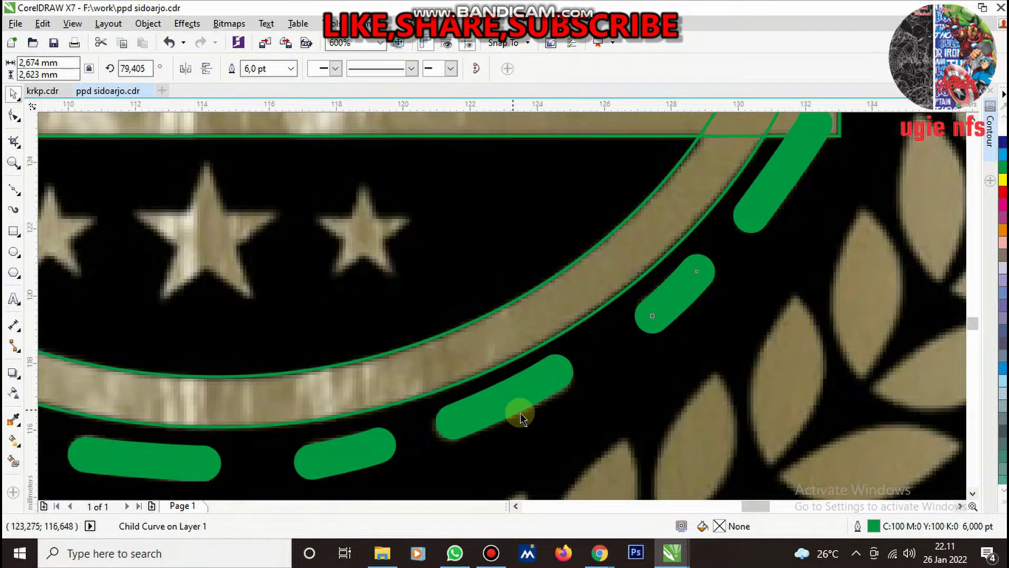
Adjust the next dash's end node so it fits its bar
{"action": "left_click", "coordinate": [520, 413]}
{"action": "scroll", "coordinate": [520, 412], "scroll_direction": "up", "scroll_amount": 1}
{"action": "key", "text": "space"}
{"action": "left_click_drag", "start_coordinate": [599, 344], "coordinate": [603, 334]}
{"action": "scroll", "coordinate": [566, 370], "scroll_direction": "down", "scroll_amount": 1}
{"action": "key", "text": "space"}
{"action": "scroll", "coordinate": [566, 372], "scroll_direction": "down", "scroll_amount": 3}
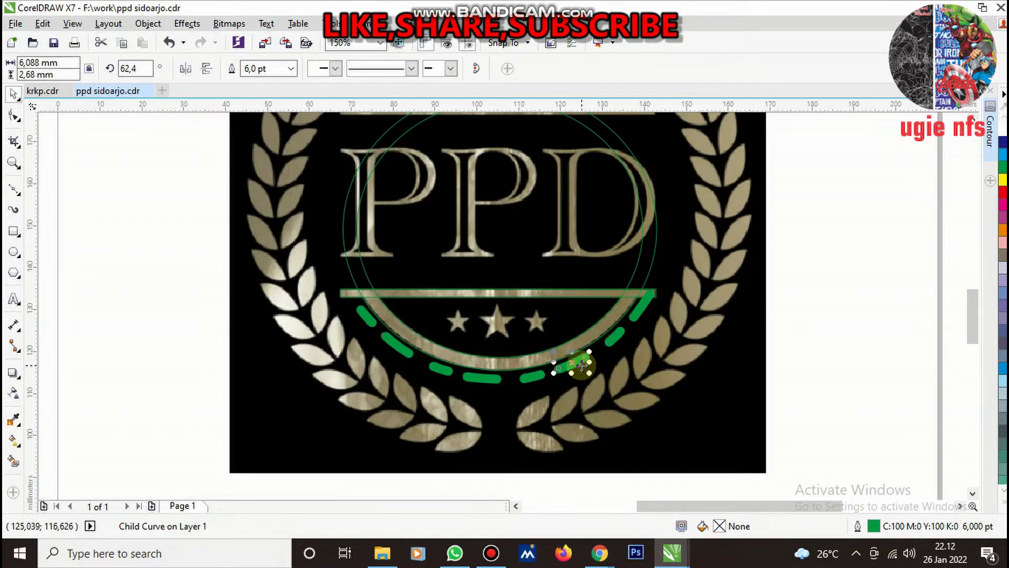
{"action": "scroll", "coordinate": [581, 353], "scroll_direction": "up", "scroll_amount": 2}
{"action": "left_click", "coordinate": [426, 403]}
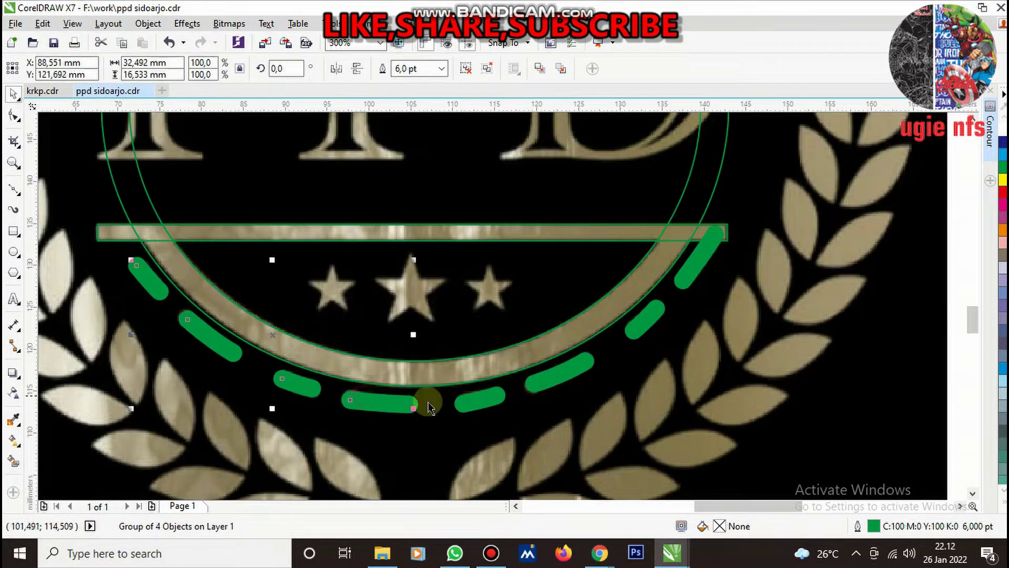
Select both dash groups, place a copy toward the emblem's top, and group them
{"action": "left_click", "coordinate": [488, 405], "text": "shift"}
{"action": "scroll", "coordinate": [488, 406], "scroll_direction": "down", "scroll_amount": 1}
{"action": "scroll", "coordinate": [521, 416], "scroll_direction": "down", "scroll_amount": 2}
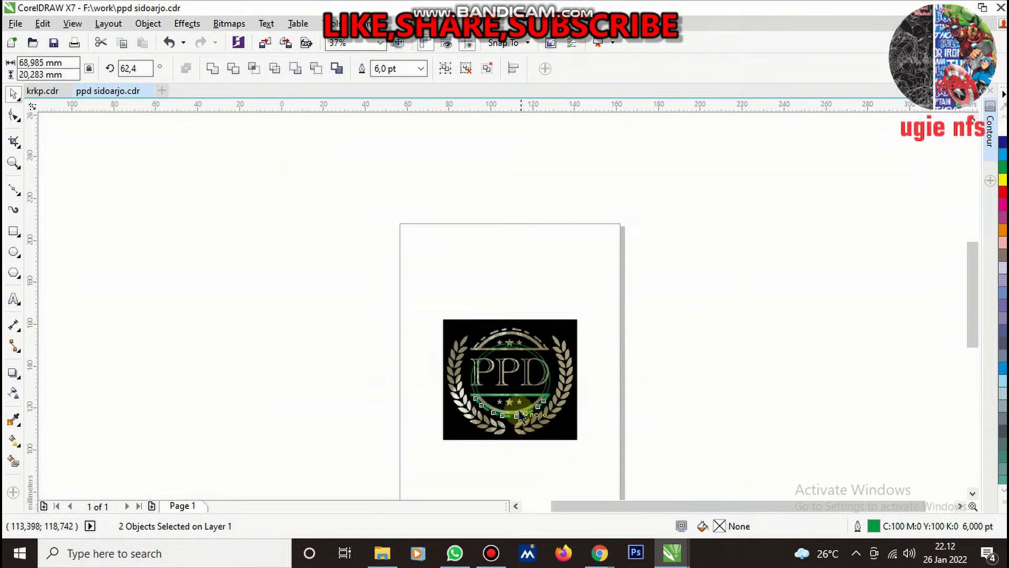
{"action": "scroll", "coordinate": [521, 415], "scroll_direction": "up", "scroll_amount": 1}
{"action": "left_click_drag", "start_coordinate": [518, 419], "coordinate": [518, 256]}
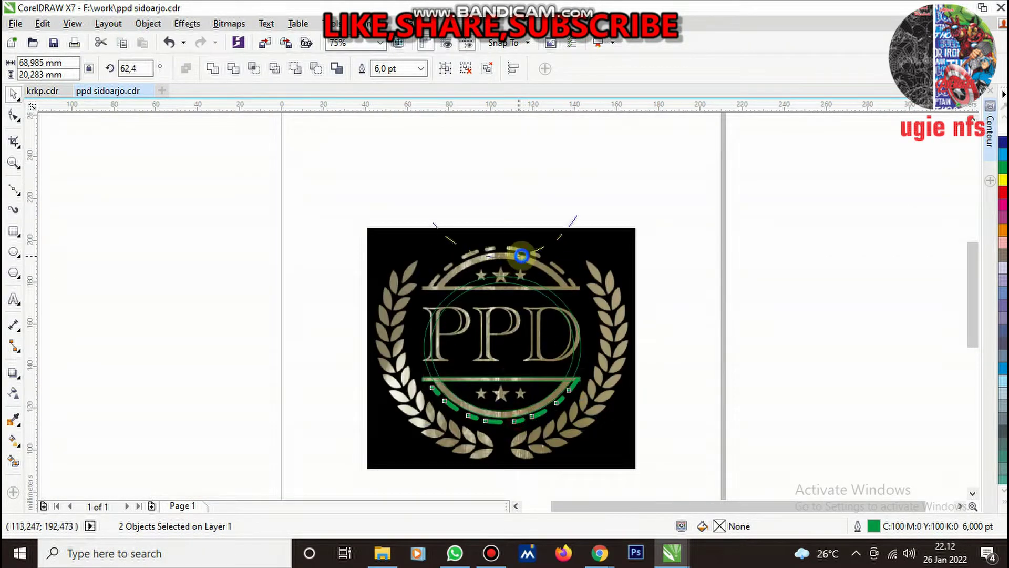
{"action": "key", "text": "ctrl+g"}
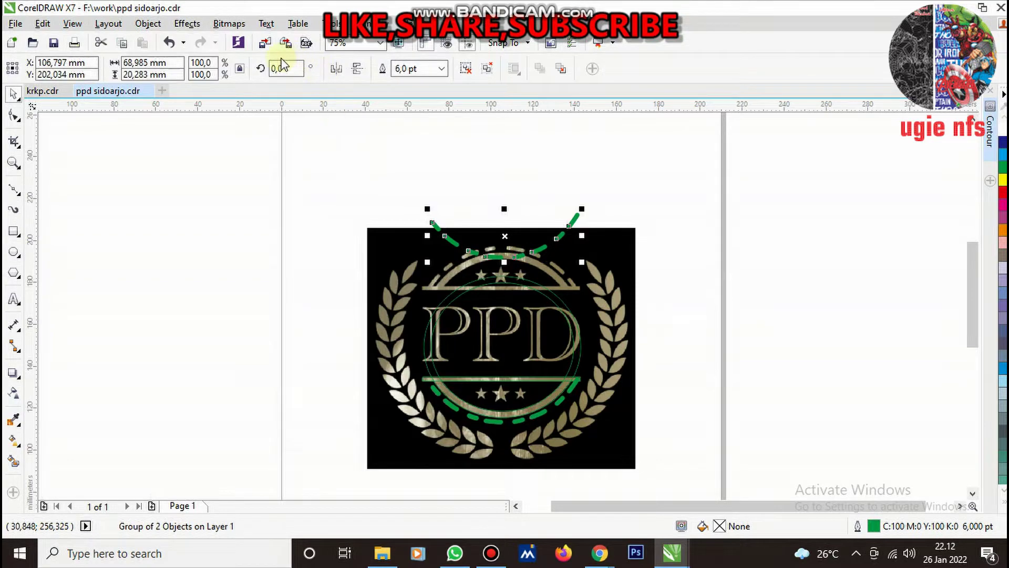
{"action": "scroll", "coordinate": [519, 390], "scroll_direction": "up", "scroll_amount": 3}
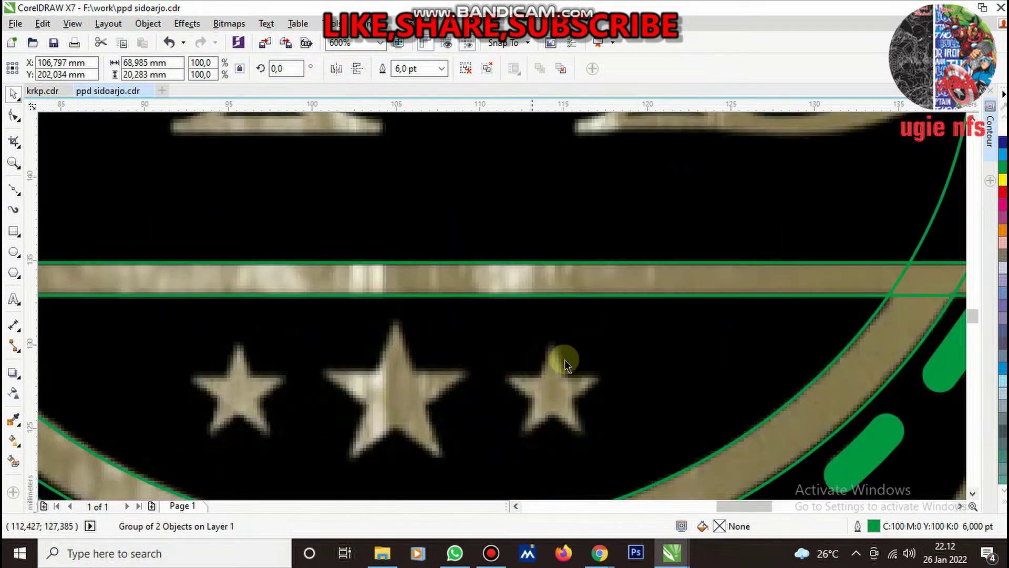
{"action": "scroll", "coordinate": [699, 418], "scroll_direction": "down", "scroll_amount": 3}
Group the two lower dash sets, ungroup all, then regroup all eight dashes as one
{"action": "left_click", "coordinate": [684, 410]}
{"action": "scroll", "coordinate": [683, 410], "scroll_direction": "up", "scroll_amount": 2}
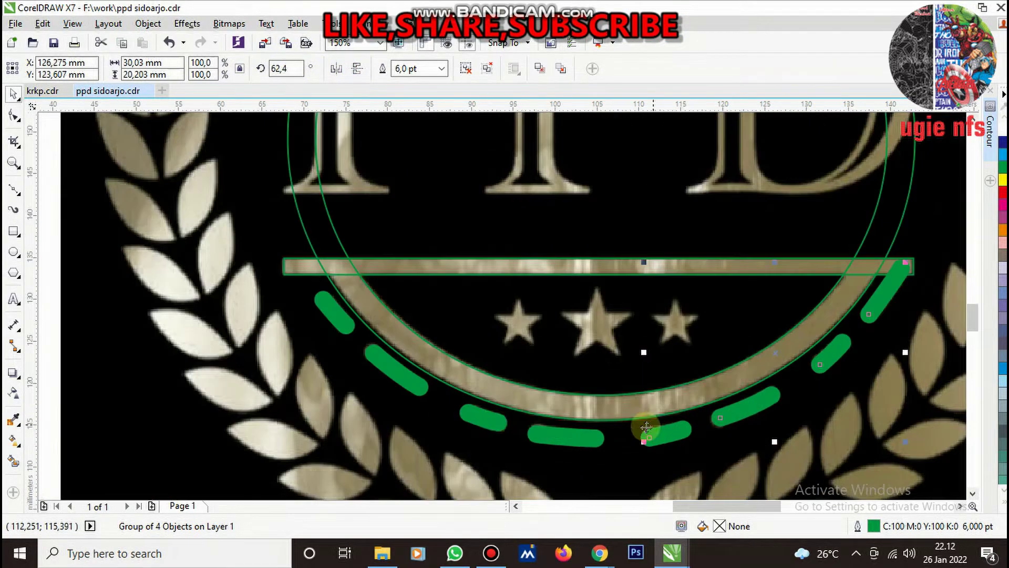
{"action": "left_click", "coordinate": [489, 427], "text": "shift"}
{"action": "right_click", "coordinate": [484, 419]}
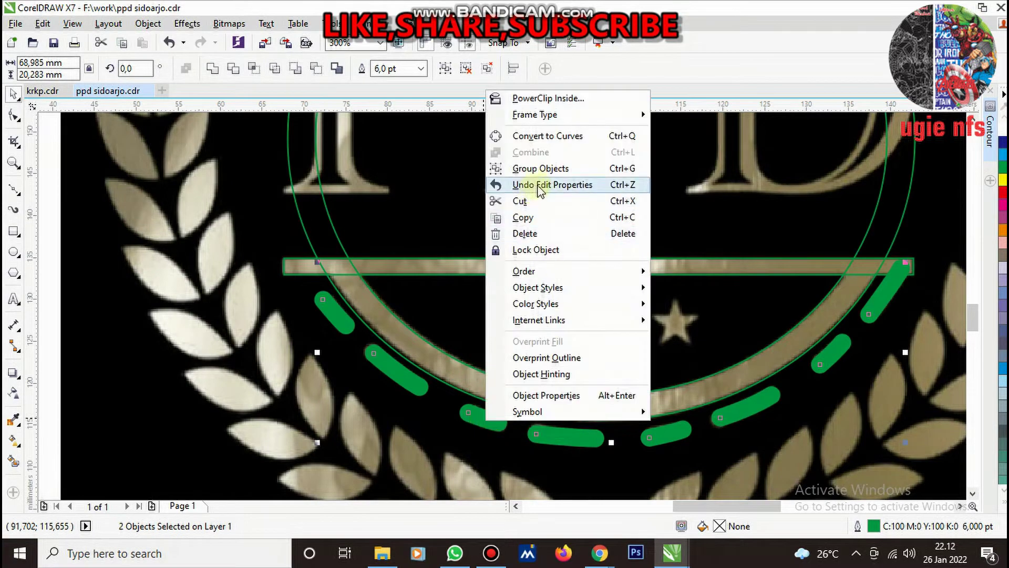
{"action": "left_click", "coordinate": [542, 169]}
{"action": "right_click", "coordinate": [488, 417]}
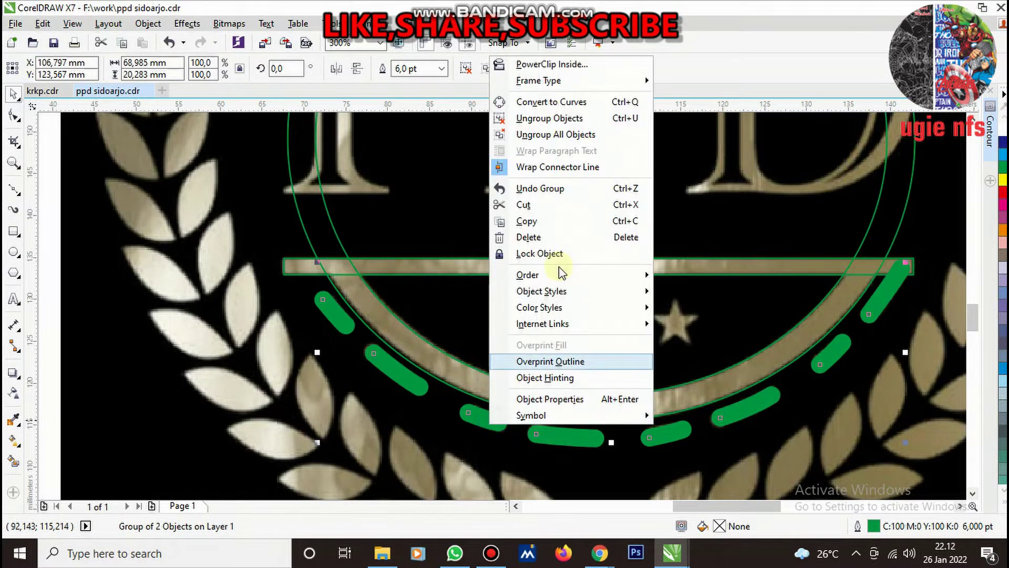
{"action": "left_click", "coordinate": [535, 135]}
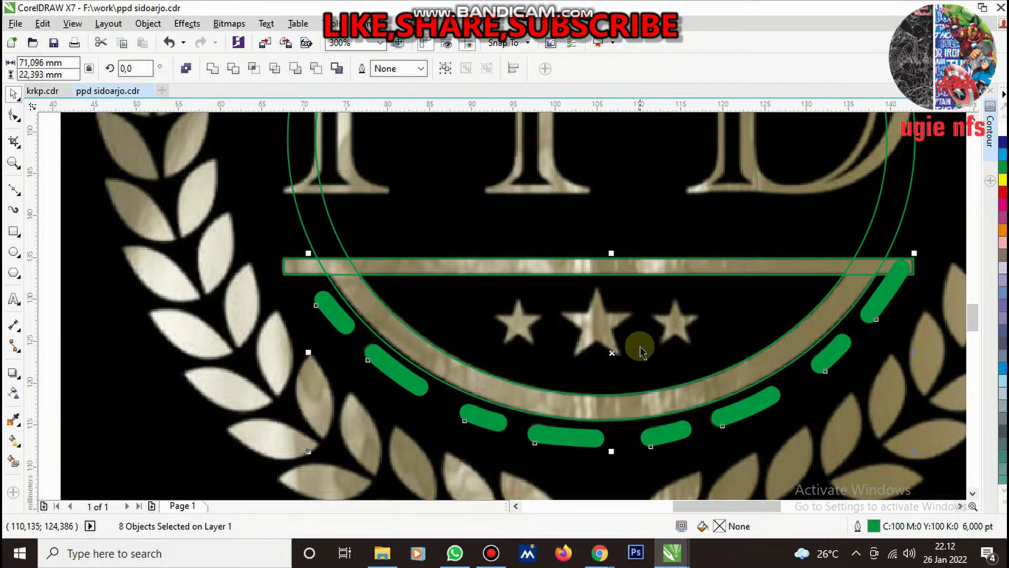
{"action": "key", "text": "ctrl+g"}
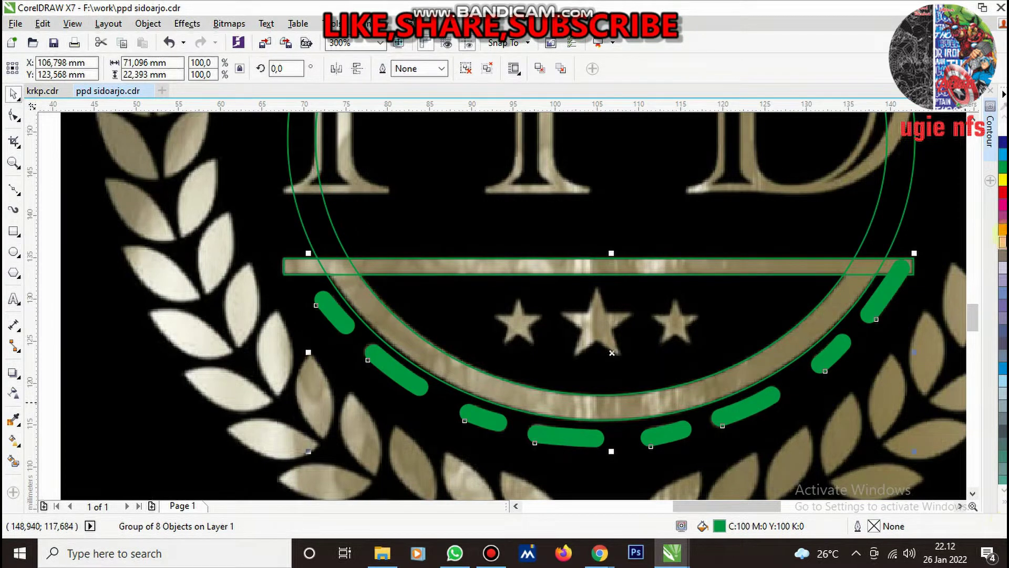
Fill the eight-dash group with red from the colour palette
{"action": "left_click", "coordinate": [1003, 198]}
{"action": "scroll", "coordinate": [645, 300], "scroll_direction": "down", "scroll_amount": 2}
{"action": "scroll", "coordinate": [669, 312], "scroll_direction": "up", "scroll_amount": 4}
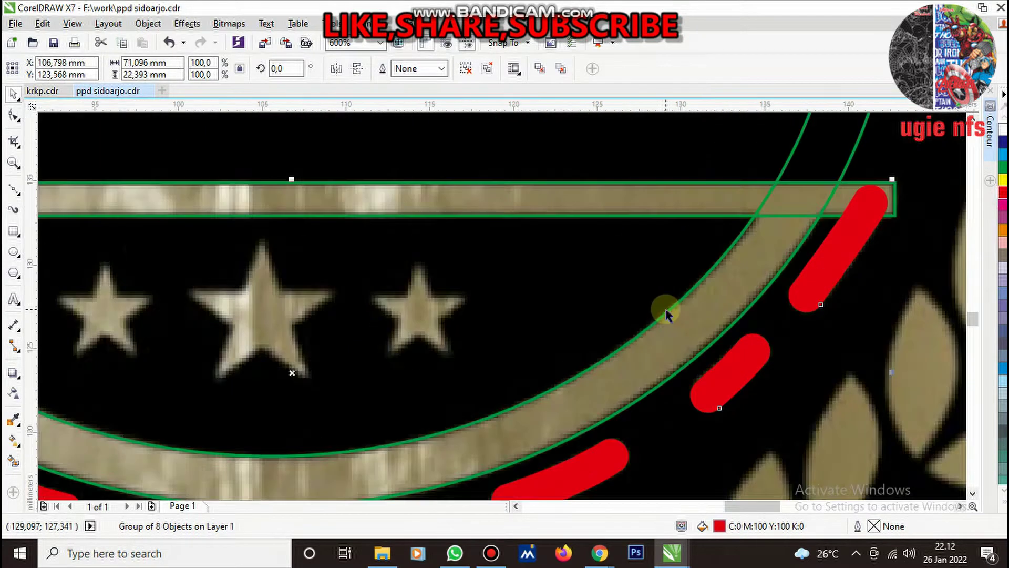
{"action": "scroll", "coordinate": [663, 395], "scroll_direction": "down", "scroll_amount": 1}
{"action": "scroll", "coordinate": [664, 396], "scroll_direction": "down", "scroll_amount": 2}
{"action": "scroll", "coordinate": [556, 371], "scroll_direction": "up", "scroll_amount": 3}
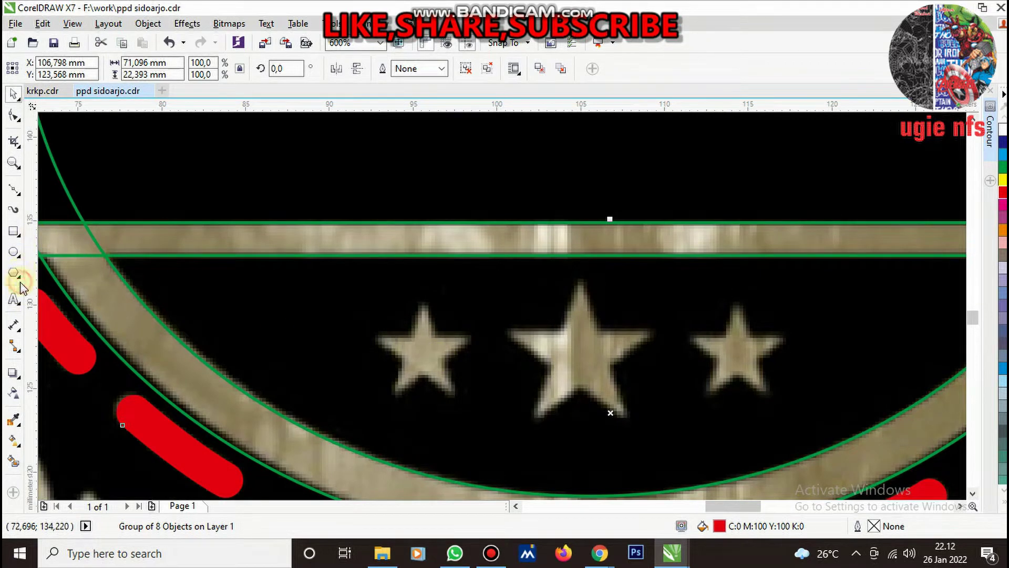
Draw a star with the Star tool centred over the emblem's middle star
{"action": "left_click", "coordinate": [20, 283]}
{"action": "left_click", "coordinate": [58, 286]}
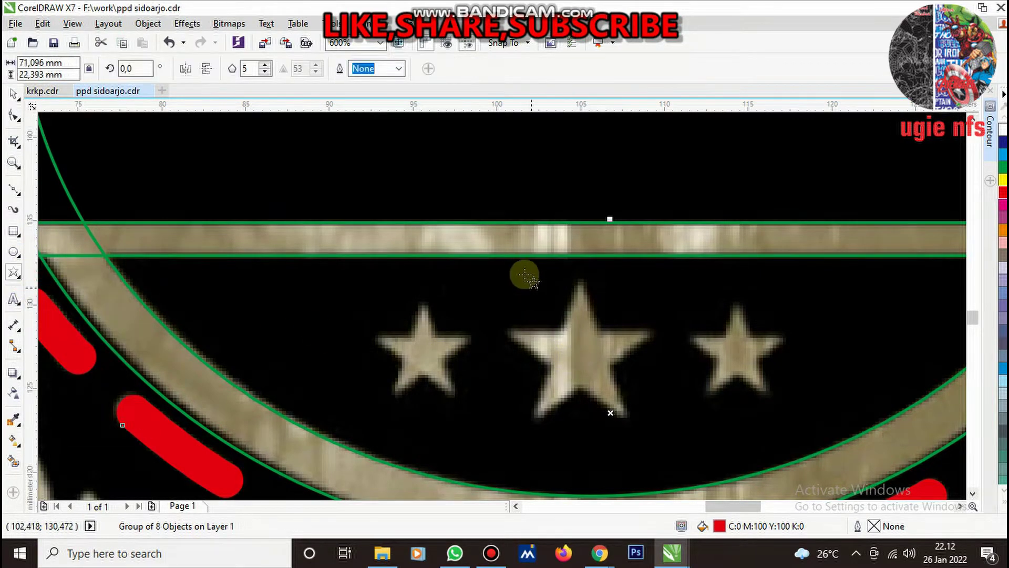
{"action": "mouse_move", "coordinate": [524, 275]}
{"action": "left_mouse_down"}
{"action": "mouse_move", "coordinate": [625, 407]}
{"action": "mouse_move", "coordinate": [678, 428]}
{"action": "left_mouse_up"}
{"action": "left_click_drag", "start_coordinate": [613, 354], "coordinate": [596, 348]}
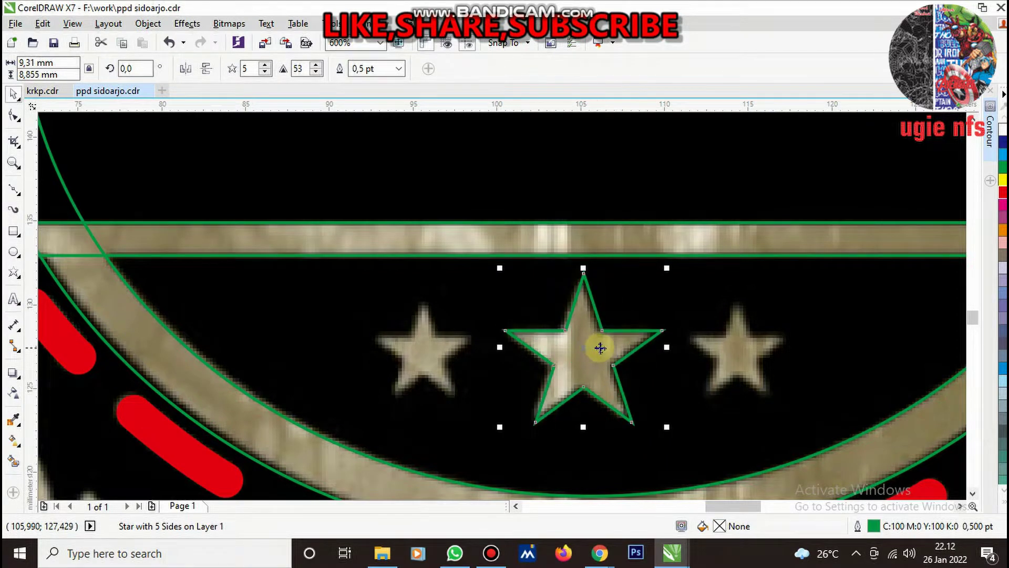
{"action": "scroll", "coordinate": [602, 355], "scroll_direction": "up", "scroll_amount": 2}
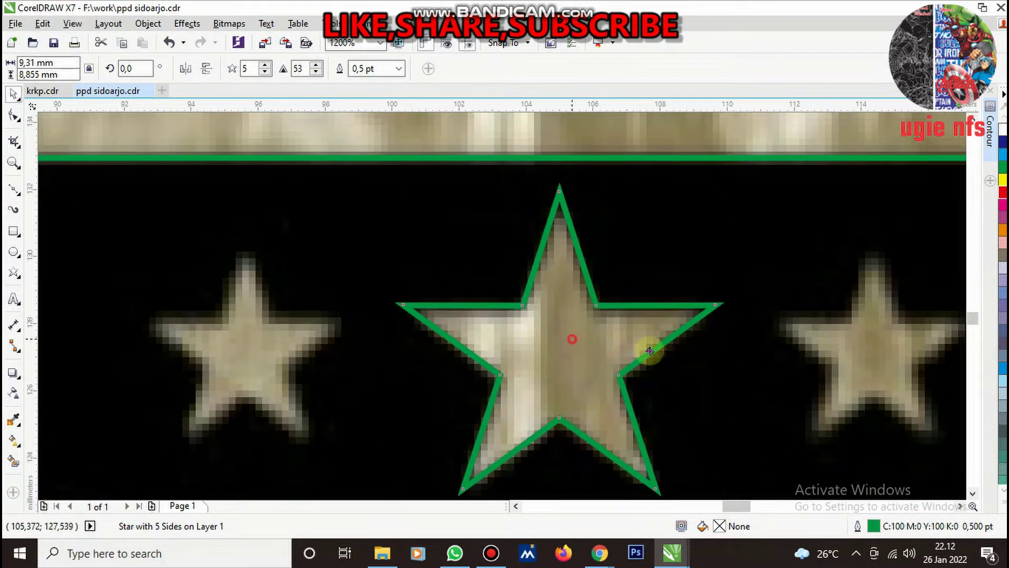
Place smaller copies of the star over the right and left stars
{"action": "left_click_drag", "start_coordinate": [570, 340], "coordinate": [890, 358]}
{"action": "scroll", "coordinate": [626, 338], "scroll_direction": "down", "scroll_amount": 2}
{"action": "scroll", "coordinate": [676, 334], "scroll_direction": "up", "scroll_amount": 1}
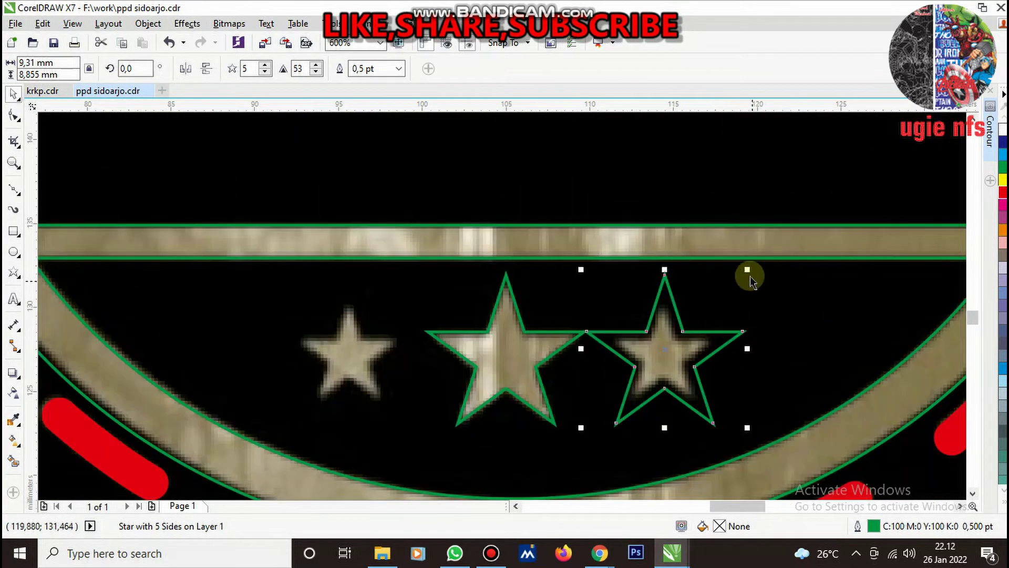
{"action": "left_click_drag", "start_coordinate": [746, 284], "coordinate": [728, 290]}
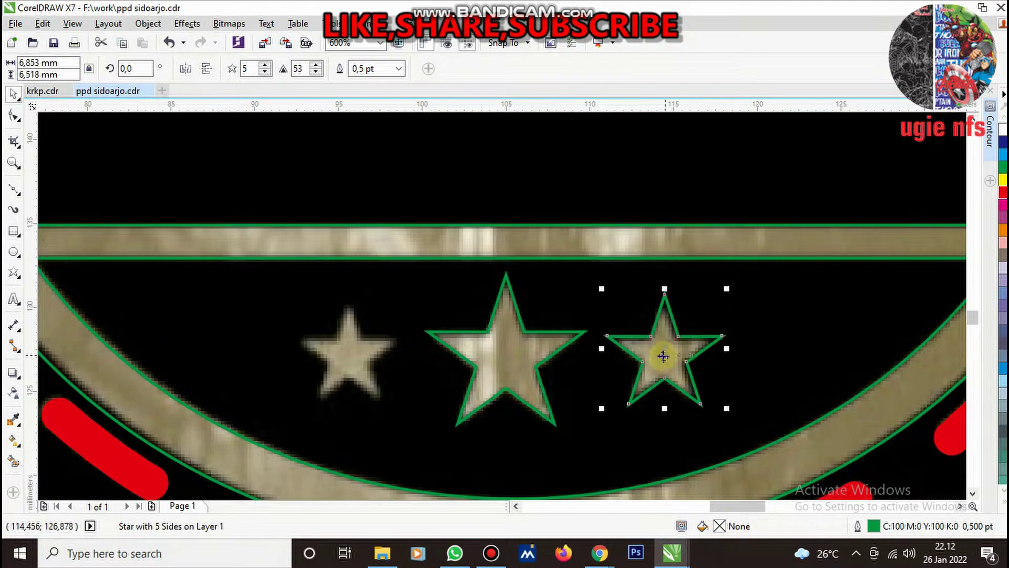
{"action": "left_click_drag", "start_coordinate": [665, 356], "coordinate": [345, 375]}
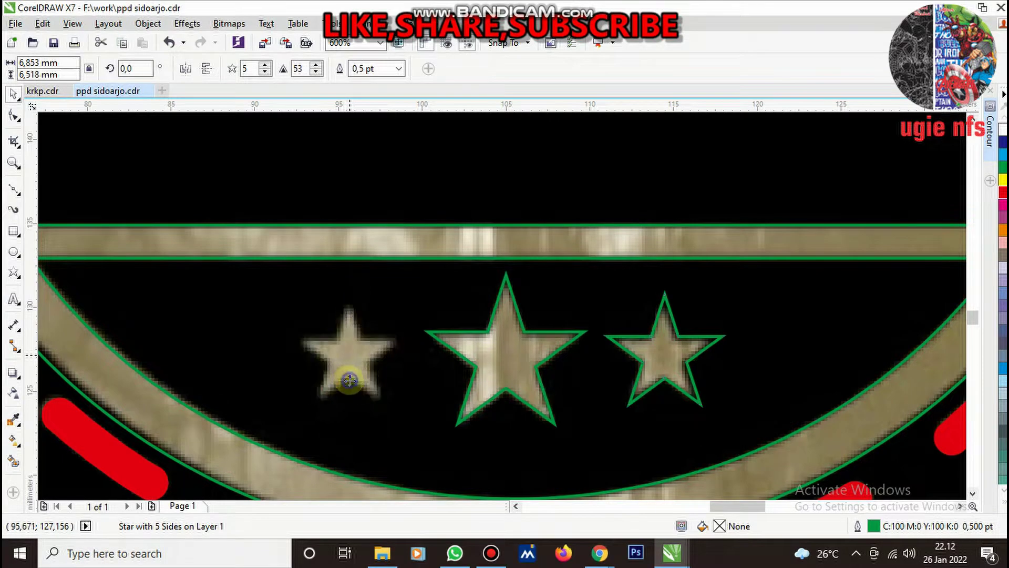
Select all three traced stars and fill them red
{"action": "left_click", "coordinate": [520, 371], "text": "shift"}
{"action": "left_click", "coordinate": [632, 356], "text": "shift"}
{"action": "left_click", "coordinate": [1003, 196]}
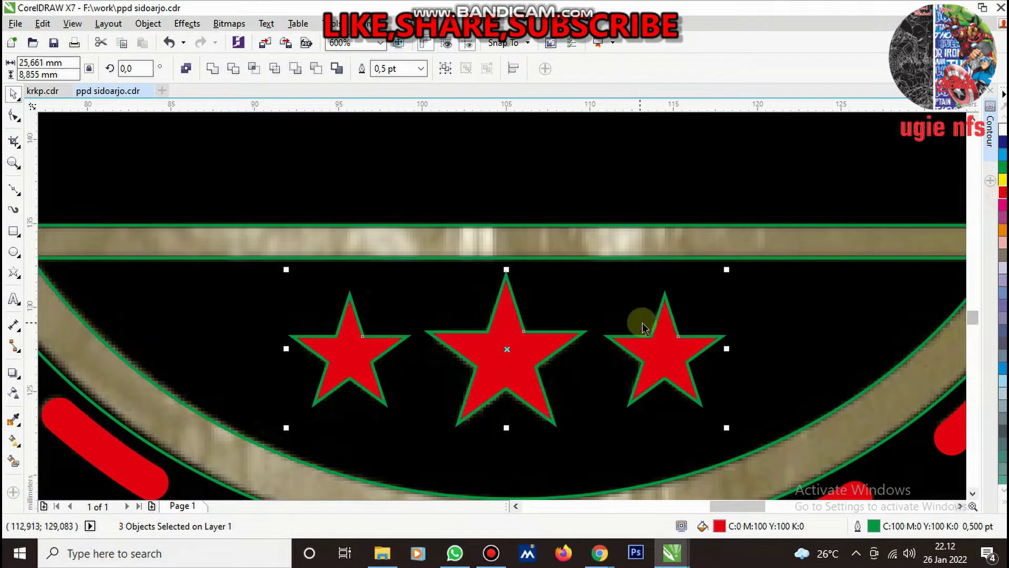
{"action": "scroll", "coordinate": [637, 342], "scroll_direction": "down", "scroll_amount": 3}
{"action": "scroll", "coordinate": [463, 348], "scroll_direction": "up", "scroll_amount": 2}
{"action": "scroll", "coordinate": [462, 348], "scroll_direction": "down", "scroll_amount": 1}
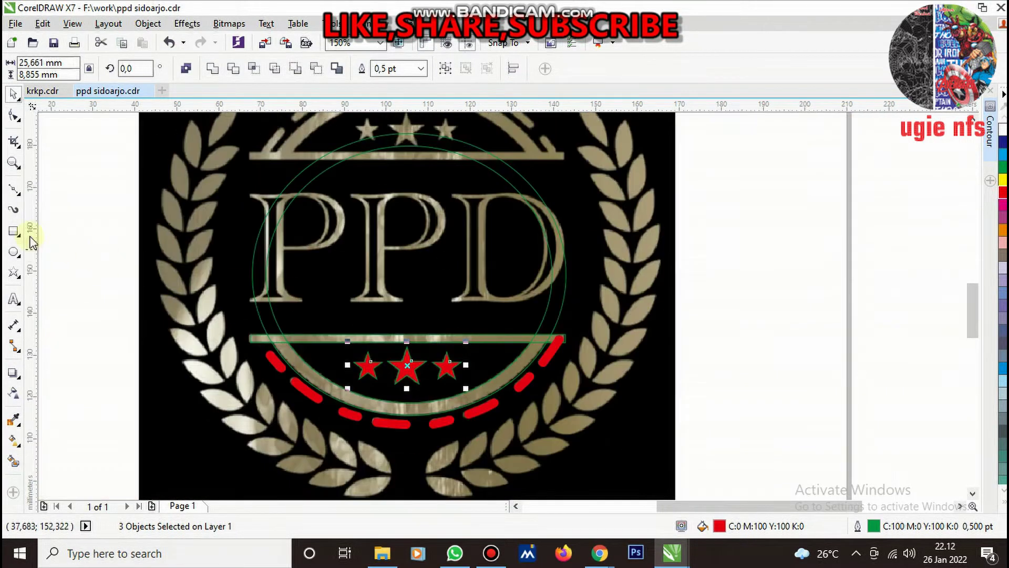
Draw a large rectangle aligned to the lower bar and trim the lower arc's ends above it
{"action": "left_click", "coordinate": [14, 232]}
{"action": "scroll", "coordinate": [288, 303], "scroll_direction": "down", "scroll_amount": 2}
{"action": "left_click_drag", "start_coordinate": [184, 225], "coordinate": [406, 331]}
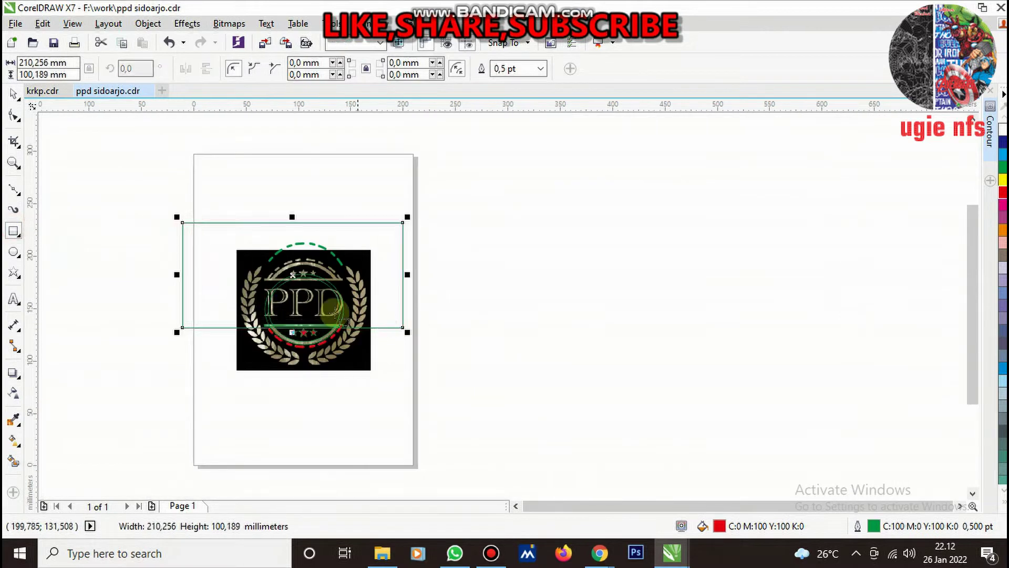
{"action": "scroll", "coordinate": [305, 321], "scroll_direction": "up", "scroll_amount": 2}
{"action": "key", "text": "space"}
{"action": "scroll", "coordinate": [484, 343], "scroll_direction": "up", "scroll_amount": 1}
{"action": "left_click_drag", "start_coordinate": [507, 316], "coordinate": [513, 296]}
{"action": "scroll", "coordinate": [463, 341], "scroll_direction": "down", "scroll_amount": 1}
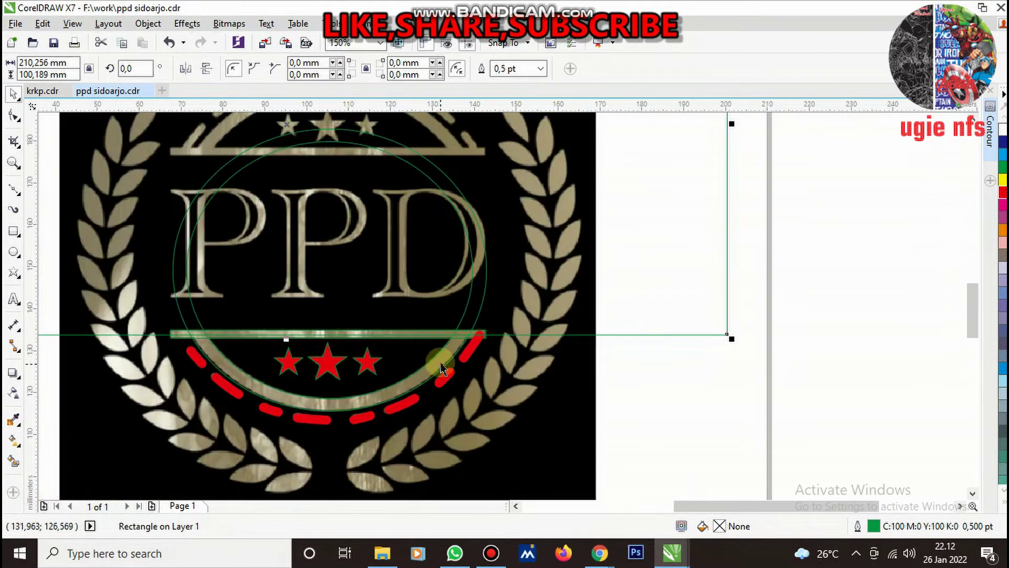
{"action": "left_click", "coordinate": [441, 369], "text": "shift"}
{"action": "left_click", "coordinate": [243, 74]}
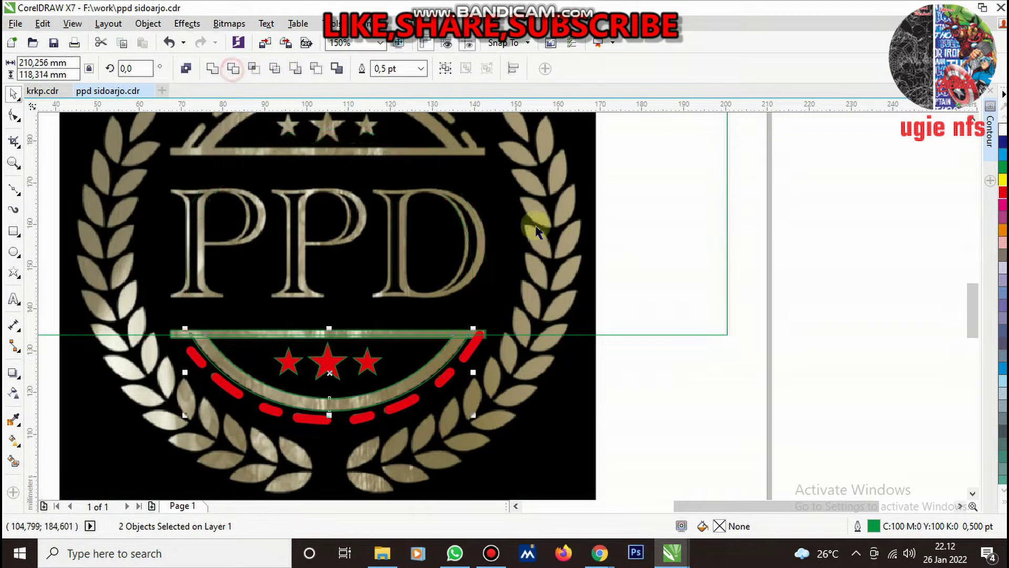
{"action": "left_click", "coordinate": [682, 272]}
Fill the lower bar red and place a copy of the red arc near the top
{"action": "scroll", "coordinate": [484, 329], "scroll_direction": "up", "scroll_amount": 2}
{"action": "left_click", "coordinate": [510, 329]}
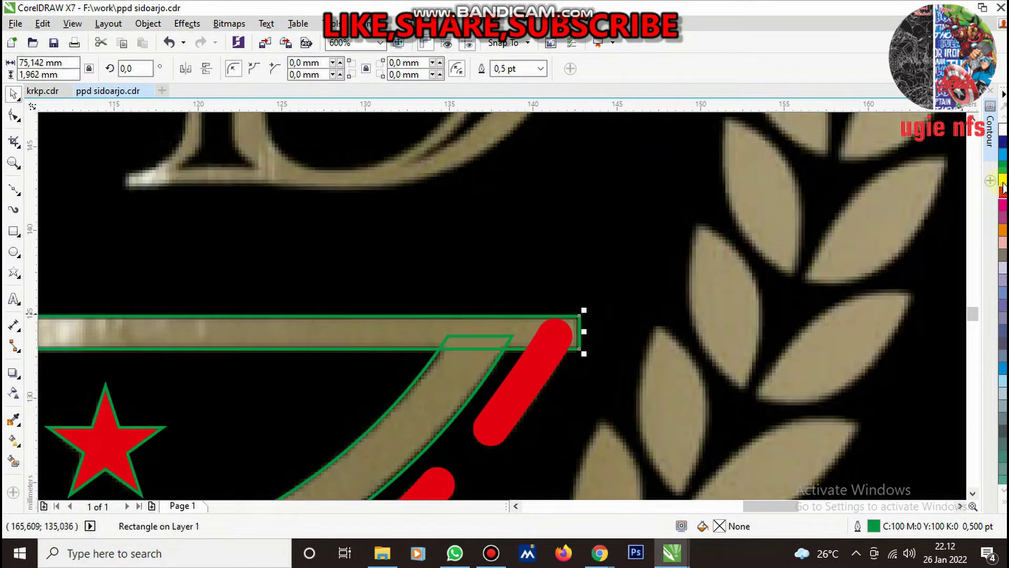
{"action": "left_click", "coordinate": [1003, 203]}
{"action": "left_click", "coordinate": [456, 397]}
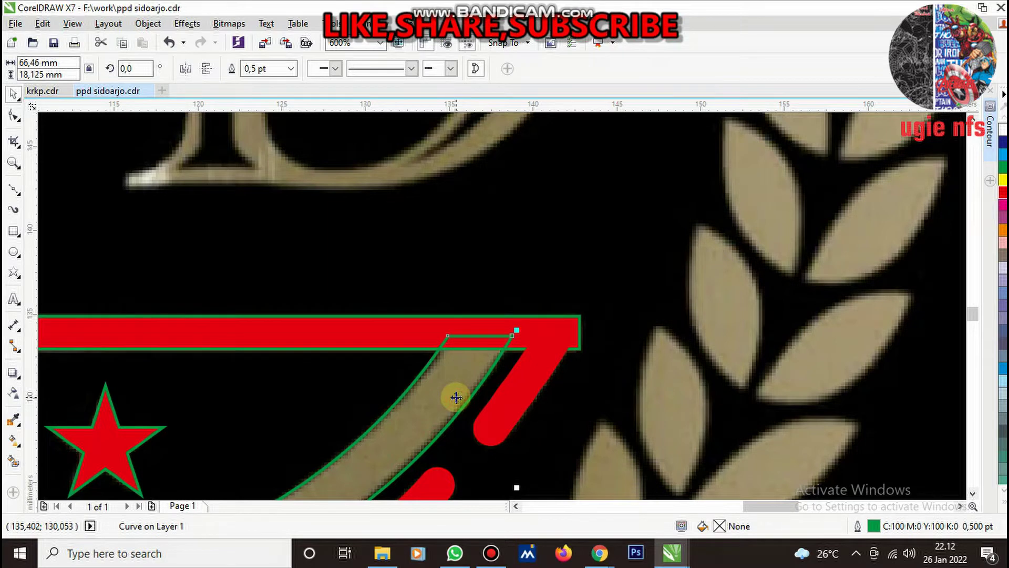
{"action": "scroll", "coordinate": [478, 399], "scroll_direction": "down", "scroll_amount": 1}
{"action": "scroll", "coordinate": [500, 401], "scroll_direction": "down", "scroll_amount": 1}
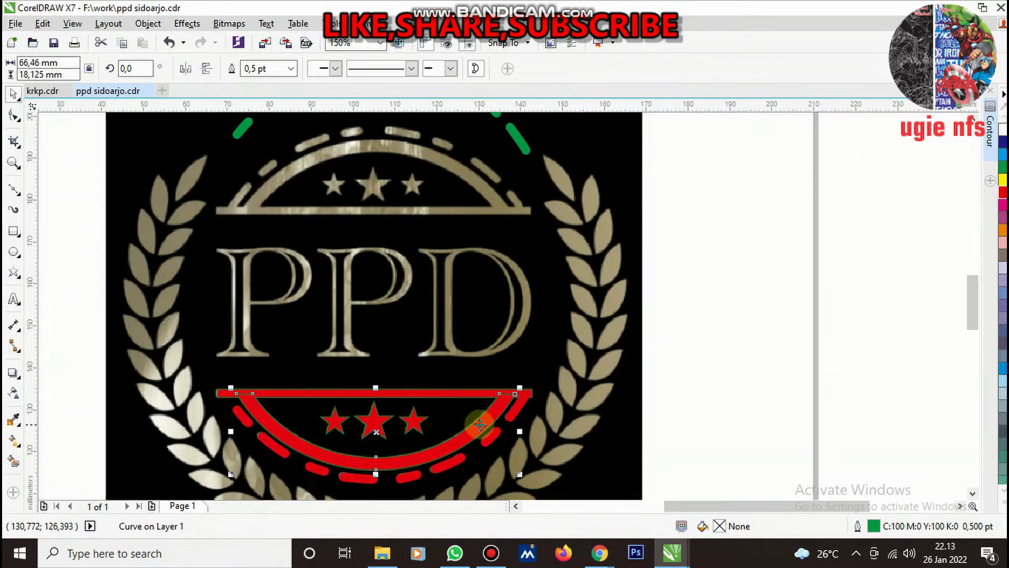
{"action": "left_click_drag", "start_coordinate": [480, 425], "coordinate": [480, 225]}
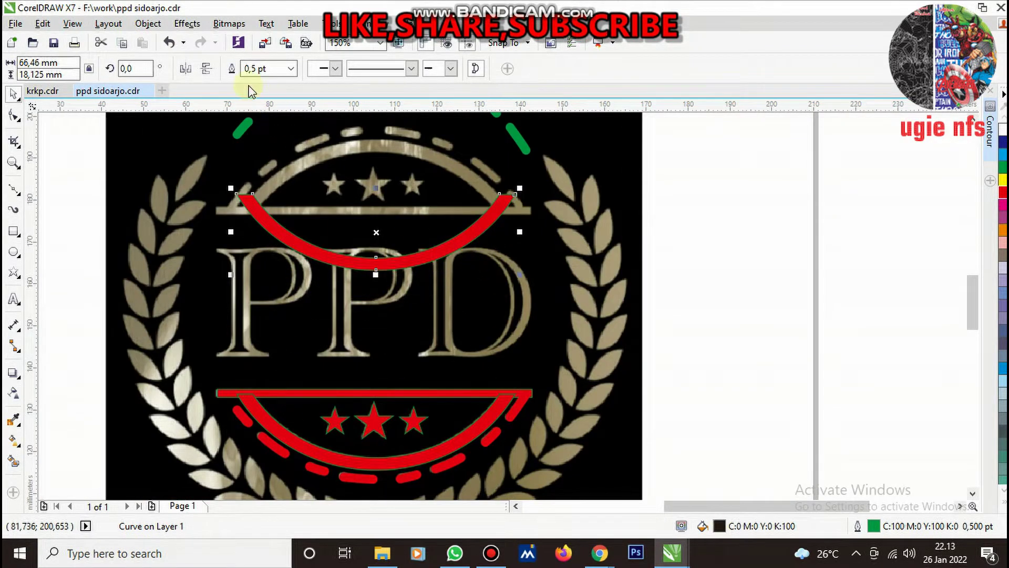
Fit the red arc copy onto the gold upper arch and a red bar copy onto the upper gold line
{"action": "scroll", "coordinate": [480, 299], "scroll_direction": "up", "scroll_amount": 1}
{"action": "scroll", "coordinate": [441, 232], "scroll_direction": "up", "scroll_amount": 1}
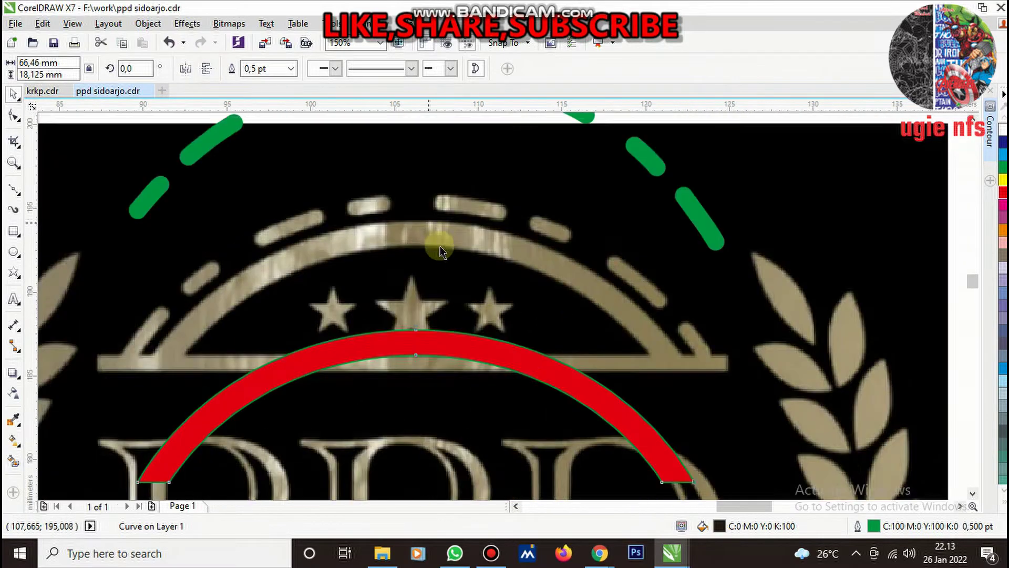
{"action": "mouse_move", "coordinate": [450, 440]}
{"action": "left_mouse_down"}
{"action": "mouse_move", "coordinate": [463, 237]}
{"action": "mouse_move", "coordinate": [491, 221]}
{"action": "left_mouse_up"}
{"action": "scroll", "coordinate": [485, 218], "scroll_direction": "down", "scroll_amount": 2}
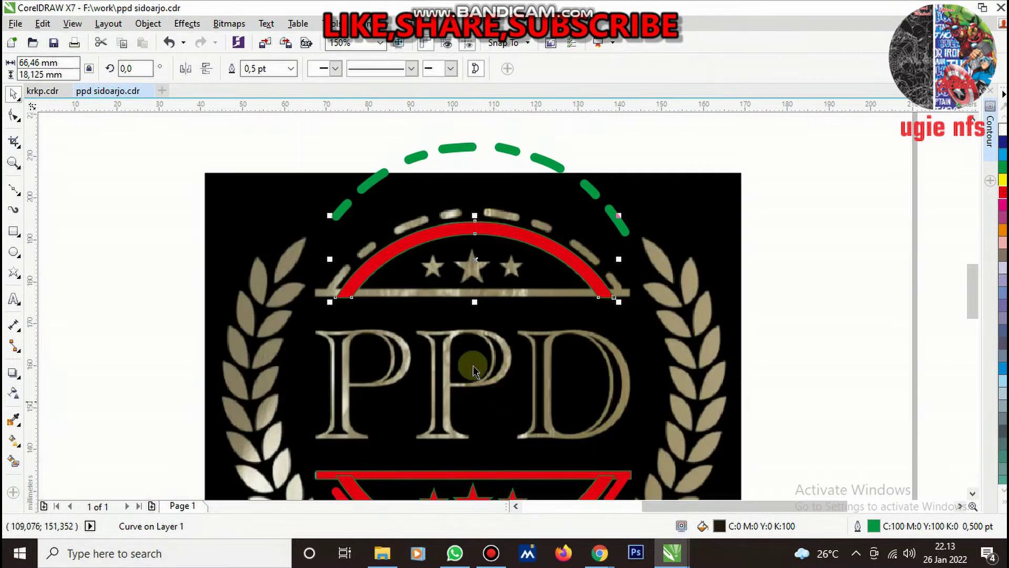
{"action": "scroll", "coordinate": [473, 365], "scroll_direction": "down", "scroll_amount": 1}
{"action": "scroll", "coordinate": [485, 390], "scroll_direction": "up", "scroll_amount": 1}
{"action": "left_click_drag", "start_coordinate": [485, 400], "coordinate": [485, 219]}
{"action": "scroll", "coordinate": [610, 215], "scroll_direction": "up", "scroll_amount": 2}
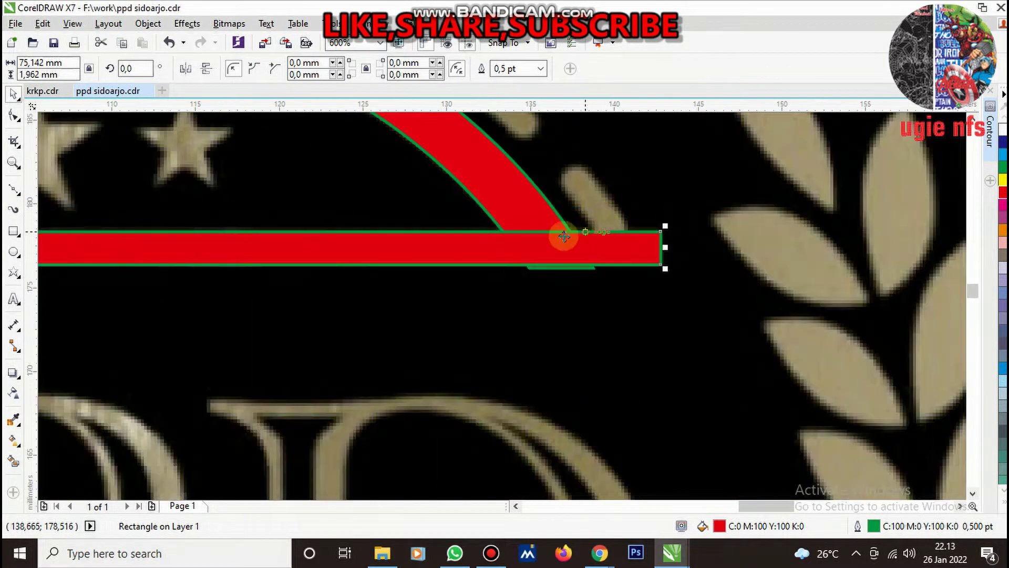
{"action": "scroll", "coordinate": [526, 266], "scroll_direction": "down", "scroll_amount": 2}
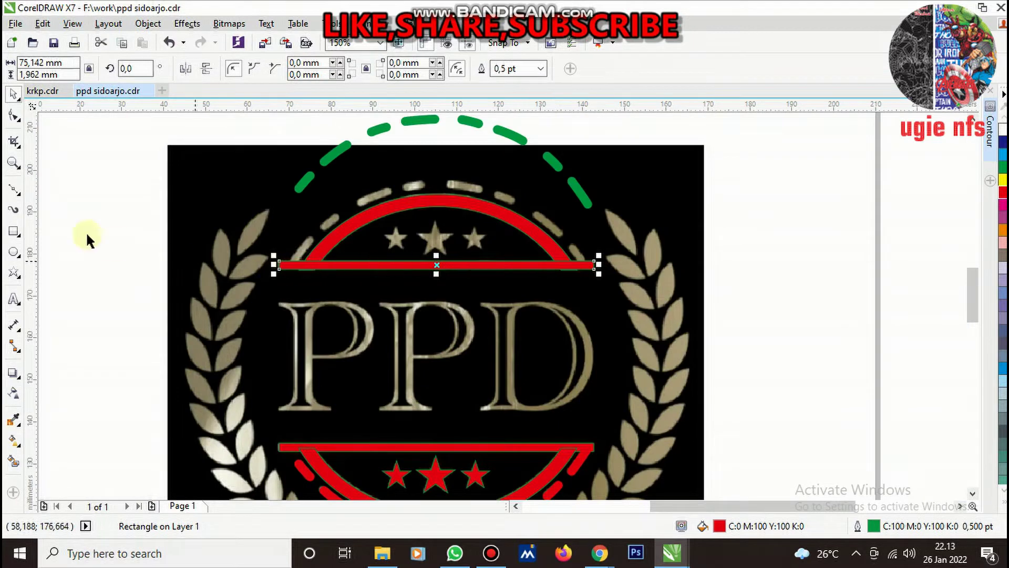
Trim the red arch's ends below the upper bar using a rectangle drawn over PPD
{"action": "left_click_drag", "start_coordinate": [221, 255], "coordinate": [731, 352]}
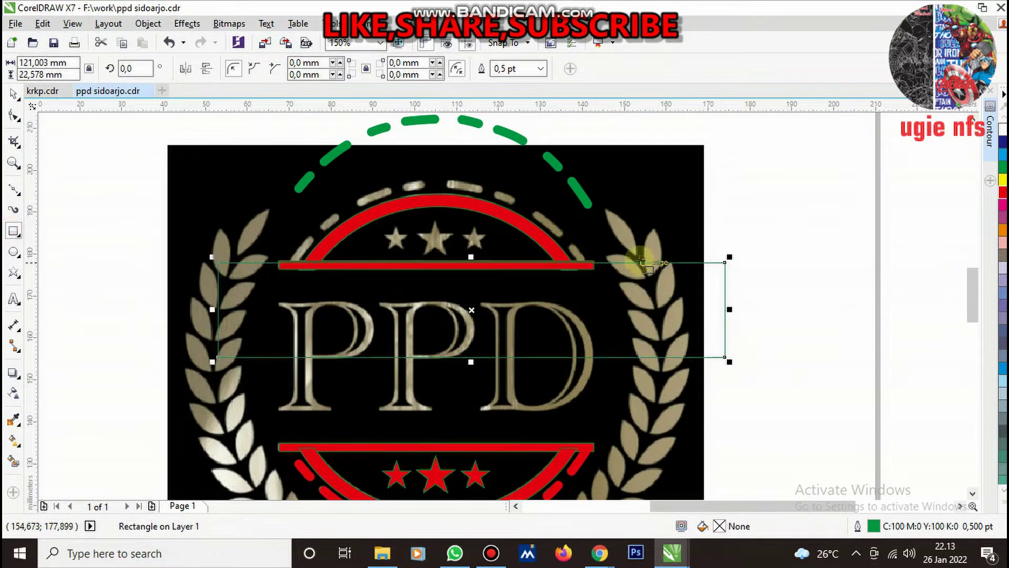
{"action": "scroll", "coordinate": [613, 269], "scroll_direction": "up", "scroll_amount": 2}
{"action": "left_click", "coordinate": [372, 164], "text": "shift"}
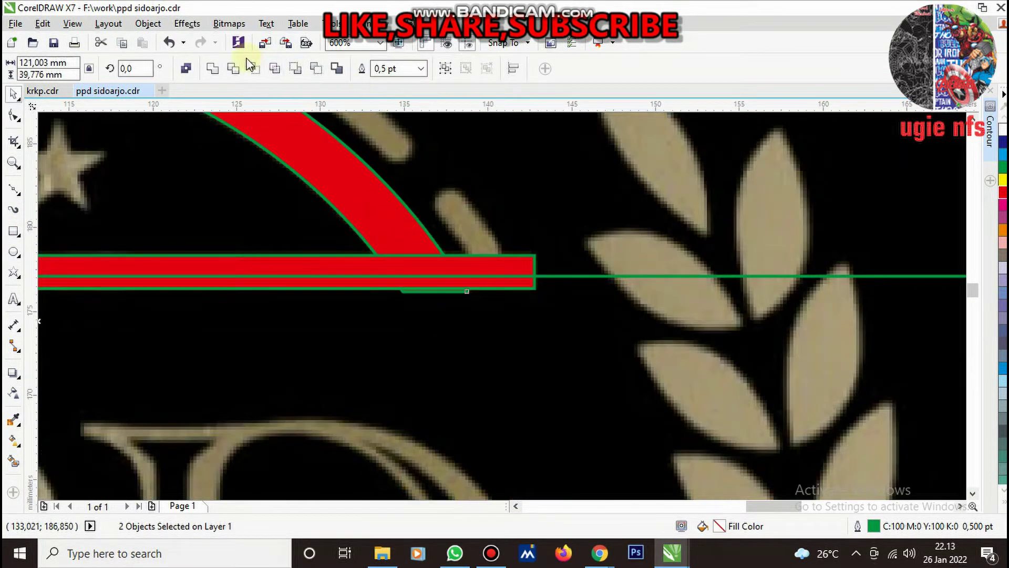
{"action": "left_click", "coordinate": [235, 71]}
{"action": "left_click", "coordinate": [587, 345]}
Move the green dashed arc down to the red arch and mirror it horizontally
{"action": "scroll", "coordinate": [584, 294], "scroll_direction": "down", "scroll_amount": 2}
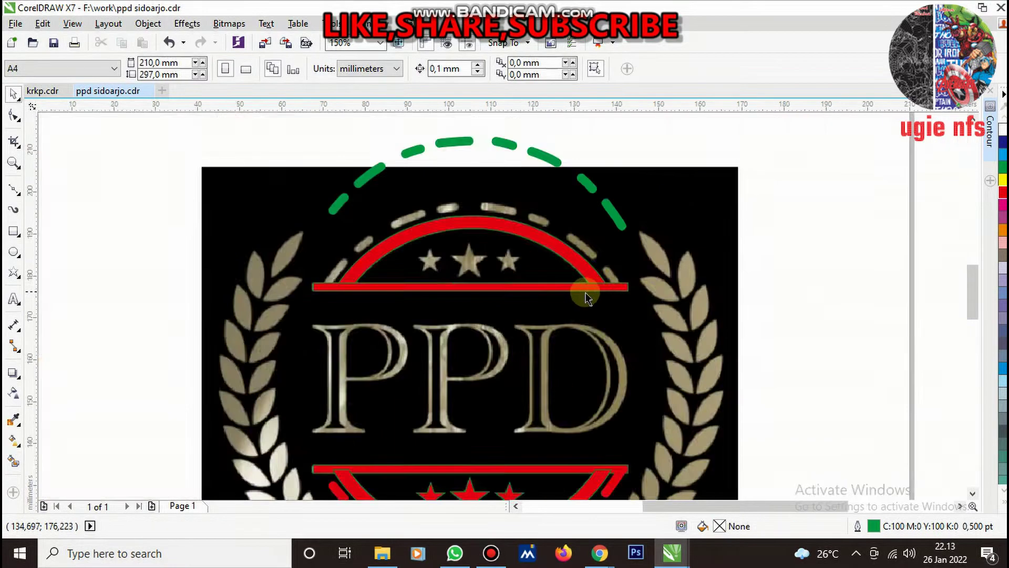
{"action": "scroll", "coordinate": [583, 295], "scroll_direction": "up", "scroll_amount": 1}
{"action": "key", "text": "shift+F9"}
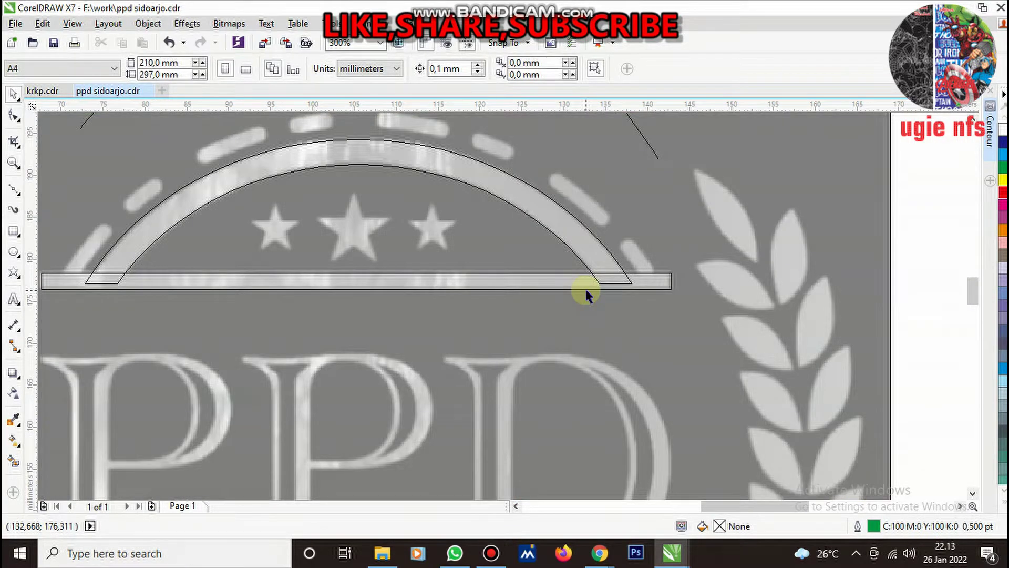
{"action": "key", "text": "shift+F9"}
{"action": "scroll", "coordinate": [594, 312], "scroll_direction": "down", "scroll_amount": 1}
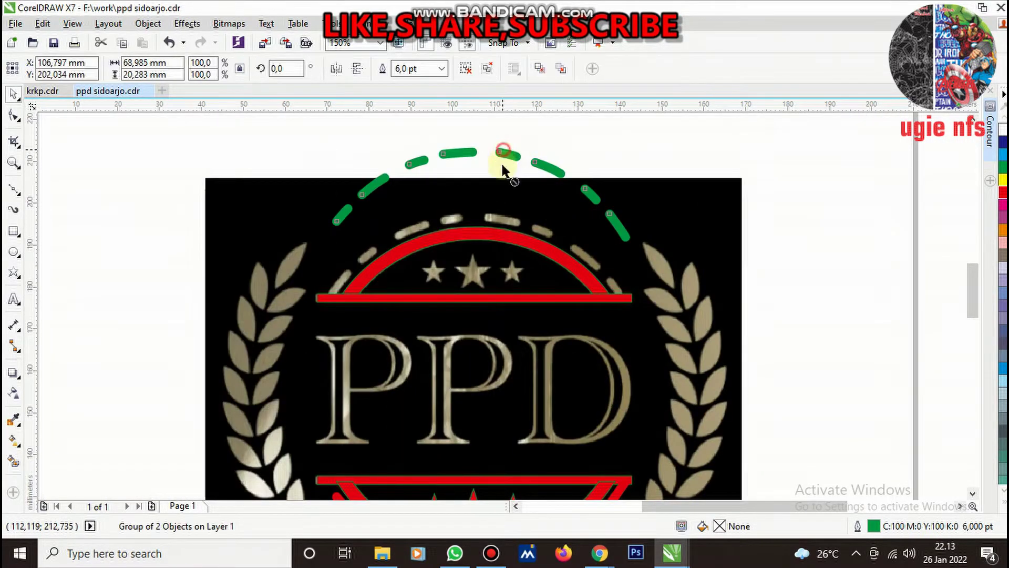
{"action": "left_click_drag", "start_coordinate": [514, 156], "coordinate": [506, 232]}
{"action": "scroll", "coordinate": [505, 231], "scroll_direction": "up", "scroll_amount": 1}
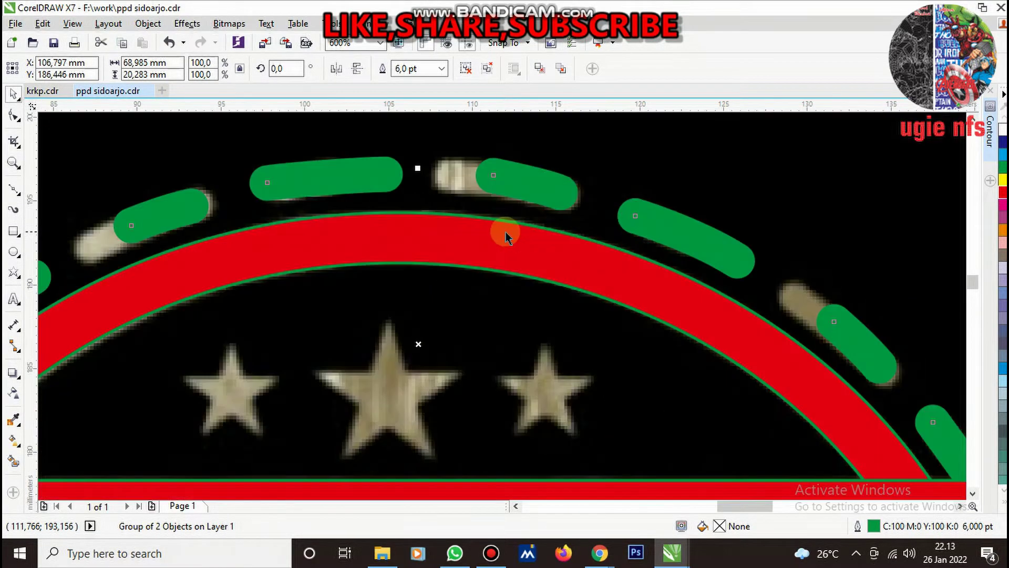
{"action": "scroll", "coordinate": [506, 231], "scroll_direction": "down", "scroll_amount": 1}
{"action": "left_click", "coordinate": [339, 70]}
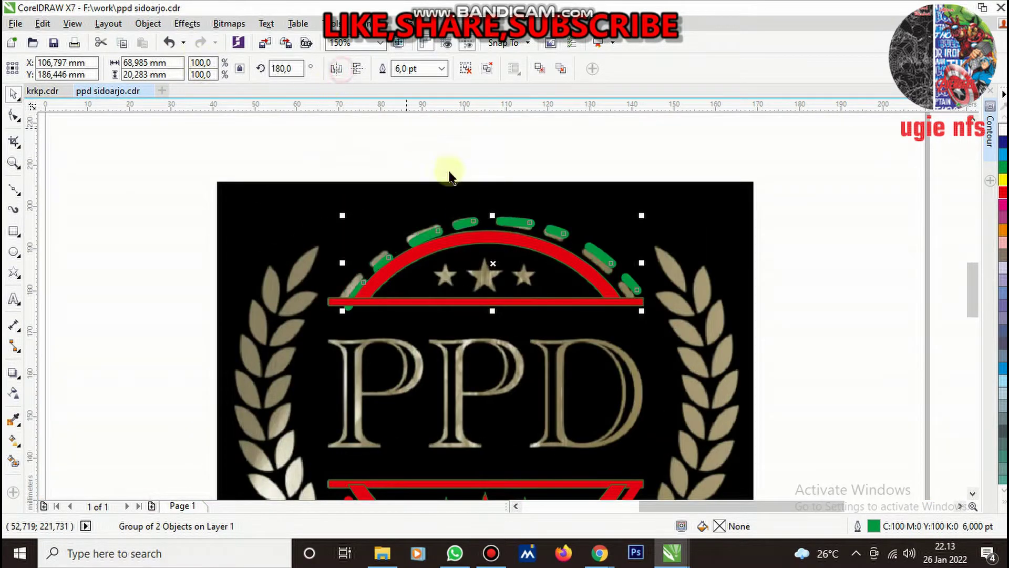
Nudge and rotate the dashed arc to sit on the gold dashes
{"action": "scroll", "coordinate": [432, 260], "scroll_direction": "up", "scroll_amount": 2}
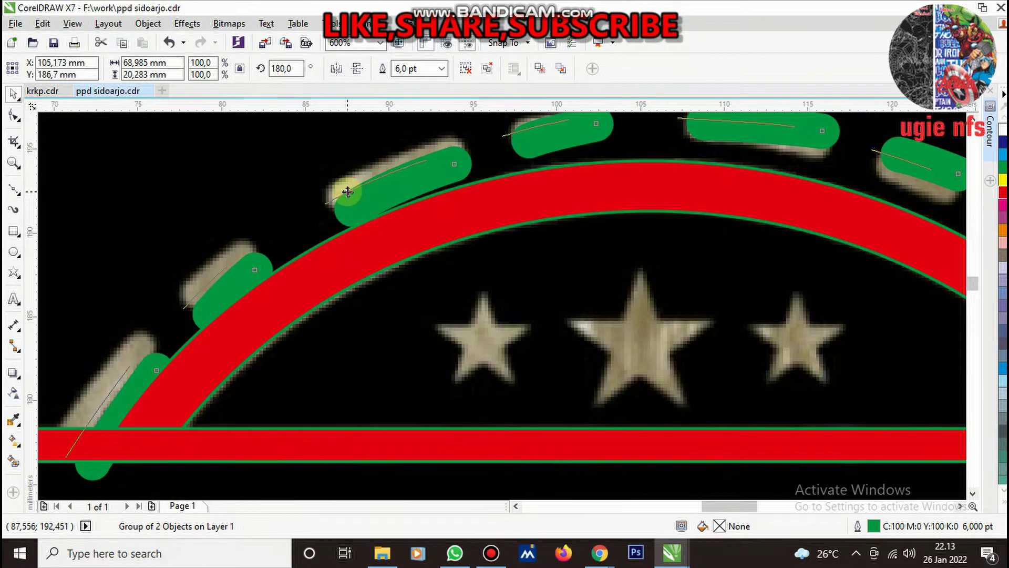
{"action": "left_click_drag", "start_coordinate": [377, 198], "coordinate": [342, 194]}
{"action": "scroll", "coordinate": [341, 195], "scroll_direction": "down", "scroll_amount": 1}
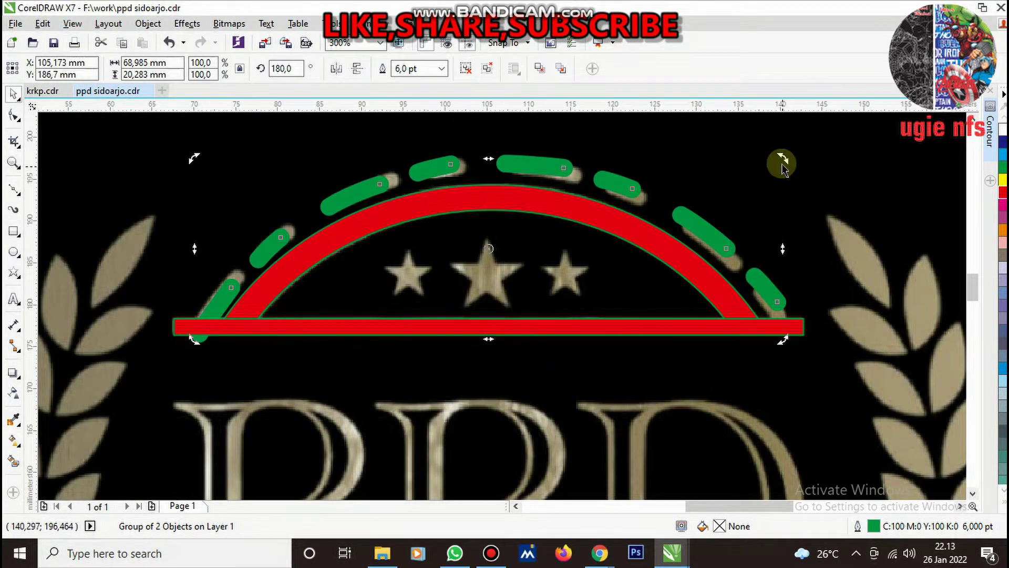
{"action": "left_click_drag", "start_coordinate": [782, 161], "coordinate": [791, 164]}
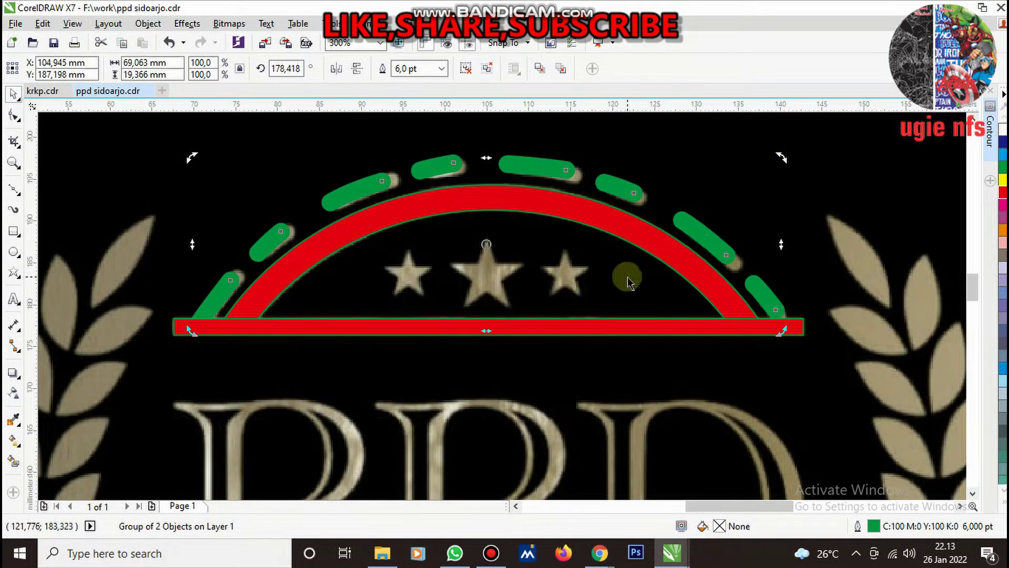
Ungroup the red arc and bar, then undo it so they stay grouped
{"action": "right_click", "coordinate": [625, 184]}
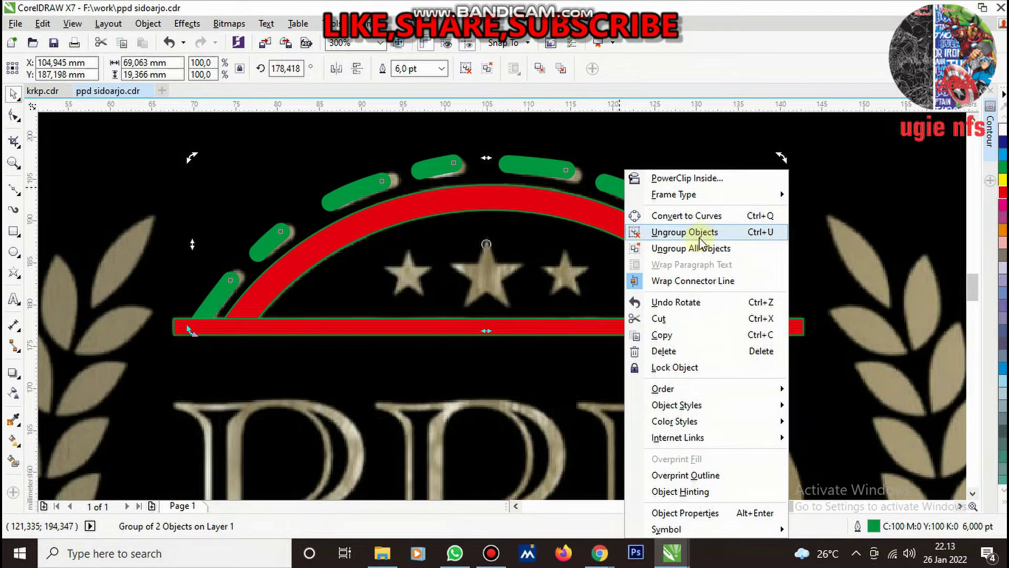
{"action": "left_click", "coordinate": [699, 238]}
{"action": "key", "text": "ctrl+z"}
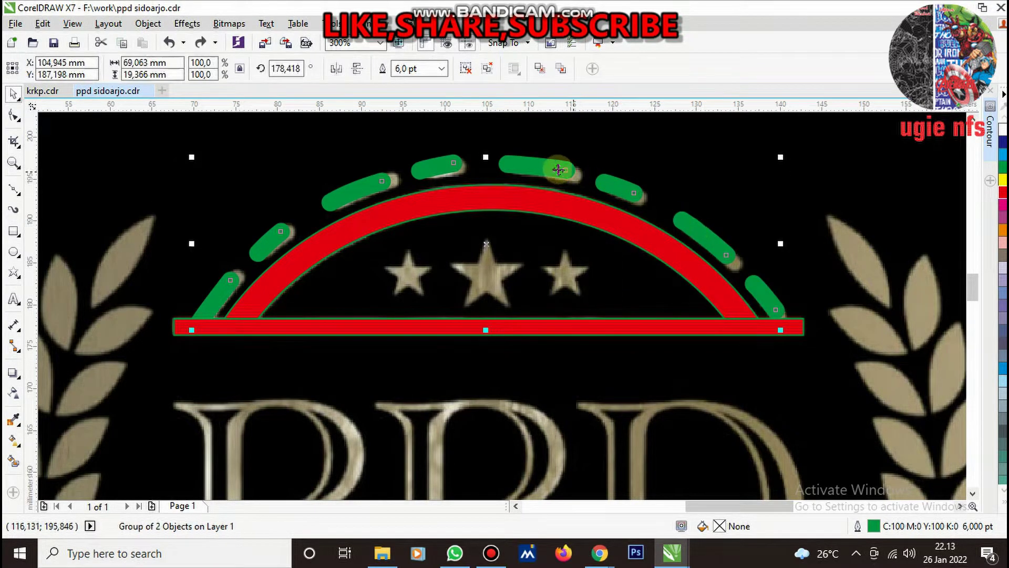
{"action": "right_click", "coordinate": [556, 164]}
{"action": "key", "text": "Escape"}
{"action": "key", "text": "Escape"}
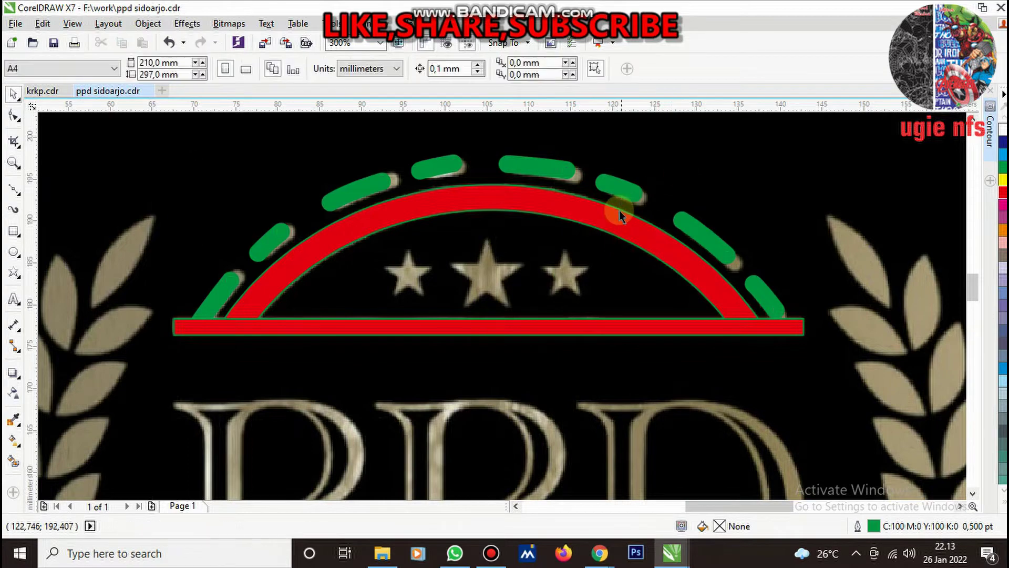
In Wireframe view, move the left-side dash lines onto their original bitmap dashes
{"action": "key", "text": "shift+F9"}
{"action": "scroll", "coordinate": [220, 289], "scroll_direction": "up", "scroll_amount": 2}
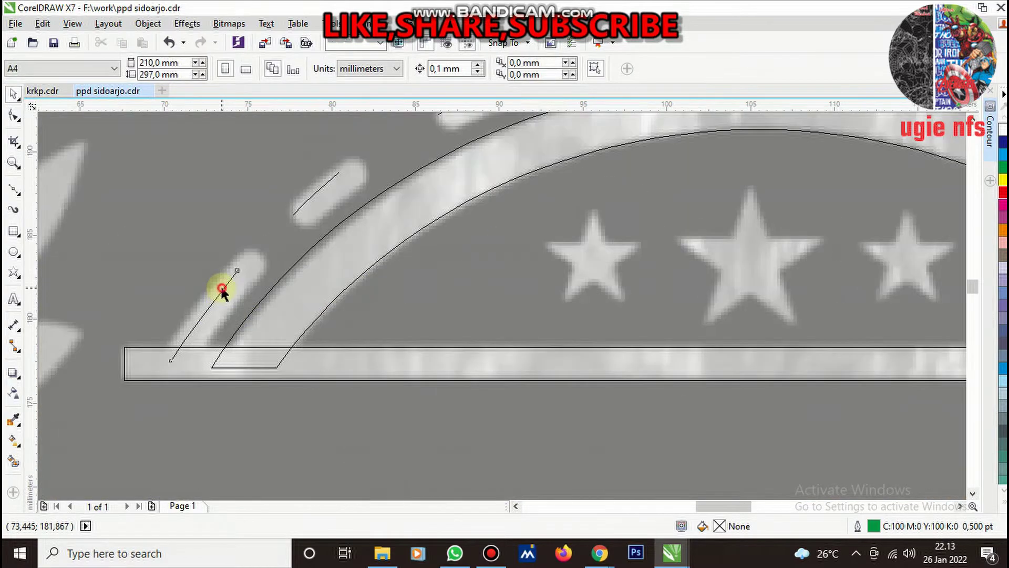
{"action": "left_click", "coordinate": [221, 290]}
{"action": "scroll", "coordinate": [230, 282], "scroll_direction": "up", "scroll_amount": 2}
{"action": "scroll", "coordinate": [230, 281], "scroll_direction": "up", "scroll_amount": 2}
{"action": "left_click", "coordinate": [229, 282]}
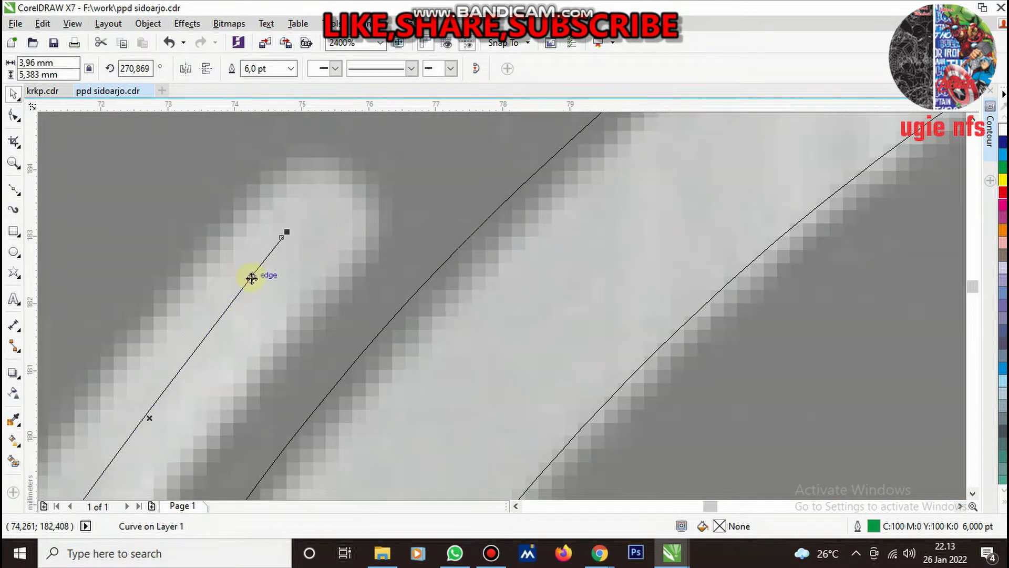
{"action": "scroll", "coordinate": [315, 258], "scroll_direction": "down", "scroll_amount": 4}
{"action": "scroll", "coordinate": [330, 231], "scroll_direction": "up", "scroll_amount": 2}
{"action": "left_click", "coordinate": [316, 230]}
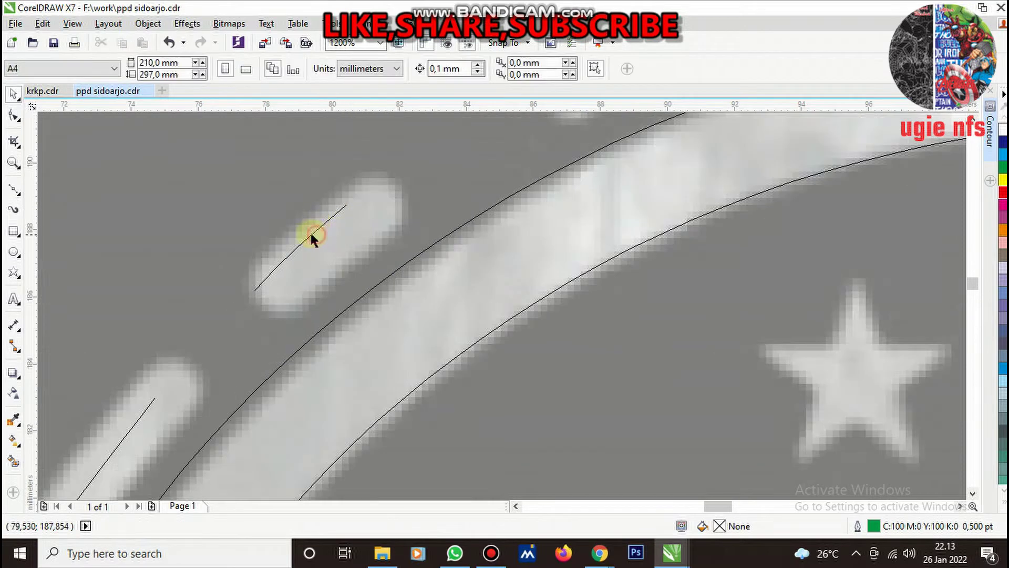
{"action": "left_click", "coordinate": [311, 236]}
{"action": "left_click_drag", "start_coordinate": [329, 233], "coordinate": [332, 236]}
Shift the next dash along its original dash and move the top dash onto its own
{"action": "scroll", "coordinate": [339, 247], "scroll_direction": "down", "scroll_amount": 2}
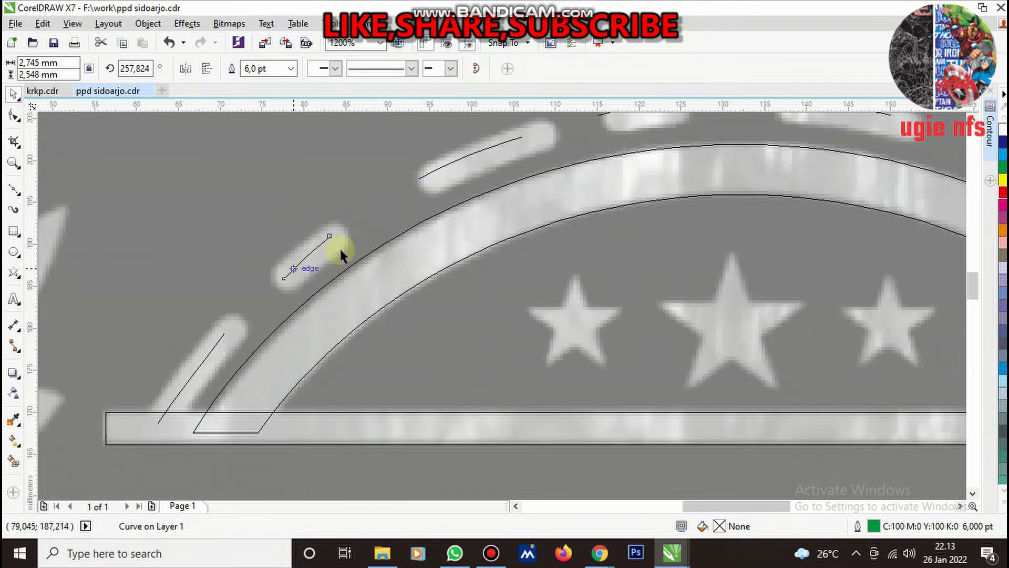
{"action": "scroll", "coordinate": [396, 212], "scroll_direction": "down", "scroll_amount": 1}
{"action": "scroll", "coordinate": [374, 184], "scroll_direction": "up", "scroll_amount": 3}
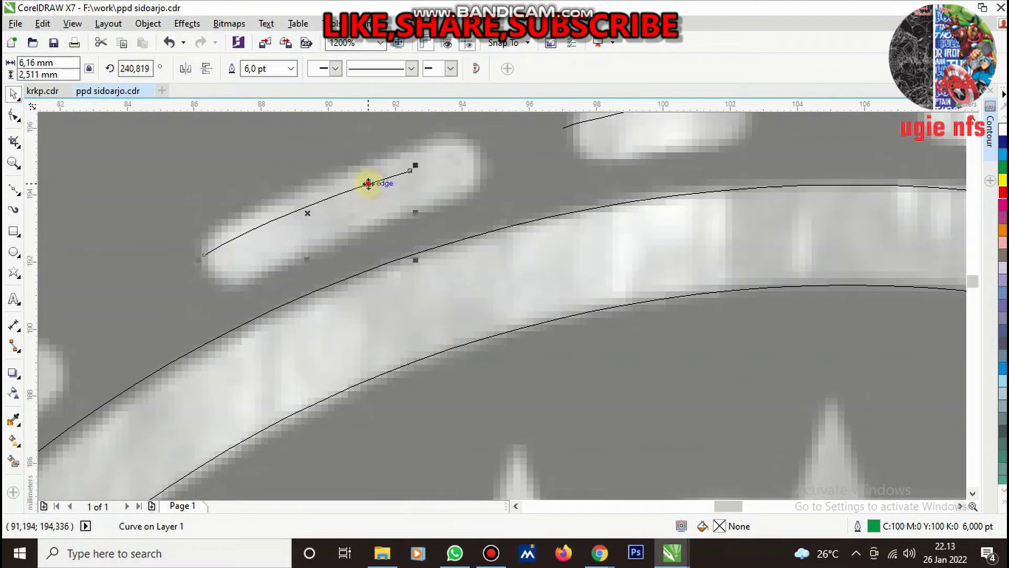
{"action": "mouse_move", "coordinate": [374, 184]}
{"action": "left_mouse_down"}
{"action": "mouse_move", "coordinate": [404, 176]}
{"action": "mouse_move", "coordinate": [381, 189]}
{"action": "left_mouse_up"}
{"action": "scroll", "coordinate": [381, 189], "scroll_direction": "down", "scroll_amount": 2}
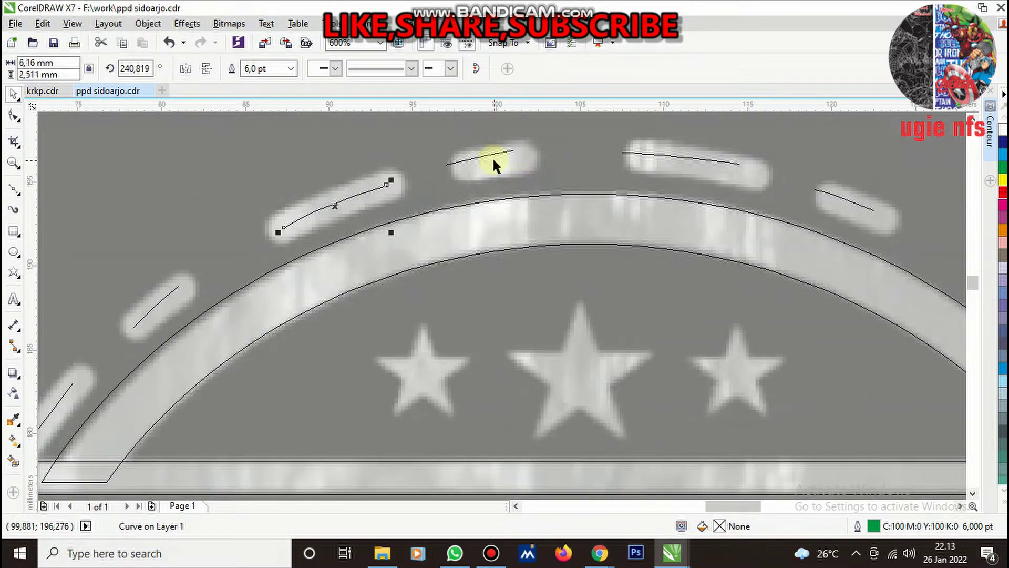
{"action": "scroll", "coordinate": [494, 164], "scroll_direction": "up", "scroll_amount": 2}
{"action": "left_click_drag", "start_coordinate": [486, 153], "coordinate": [517, 156]}
{"action": "left_click", "coordinate": [517, 156]}
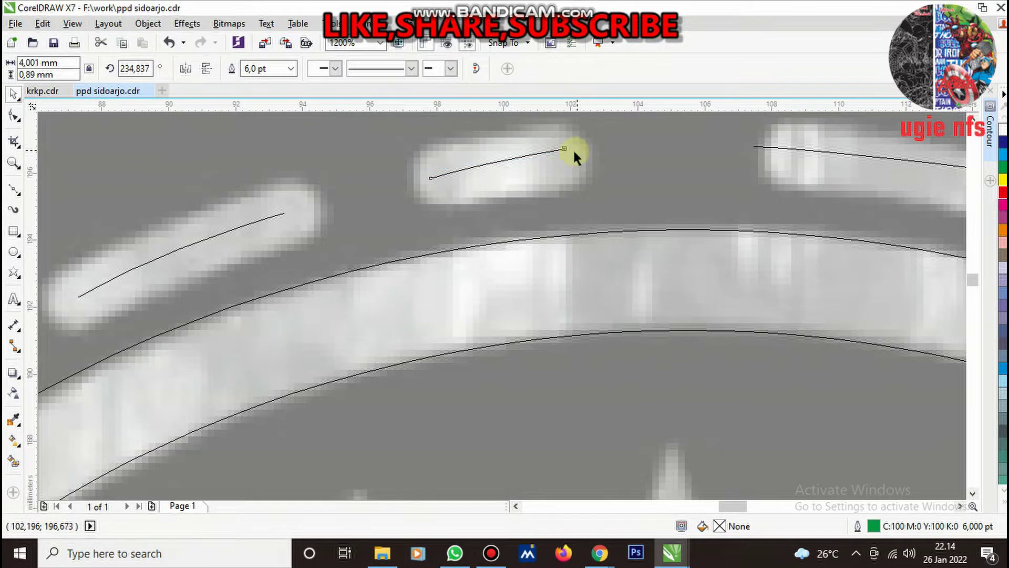
Rotate the top dash line to follow the arc's curve
{"action": "scroll", "coordinate": [574, 154], "scroll_direction": "down", "scroll_amount": 6}
{"action": "scroll", "coordinate": [520, 200], "scroll_direction": "up", "scroll_amount": 2}
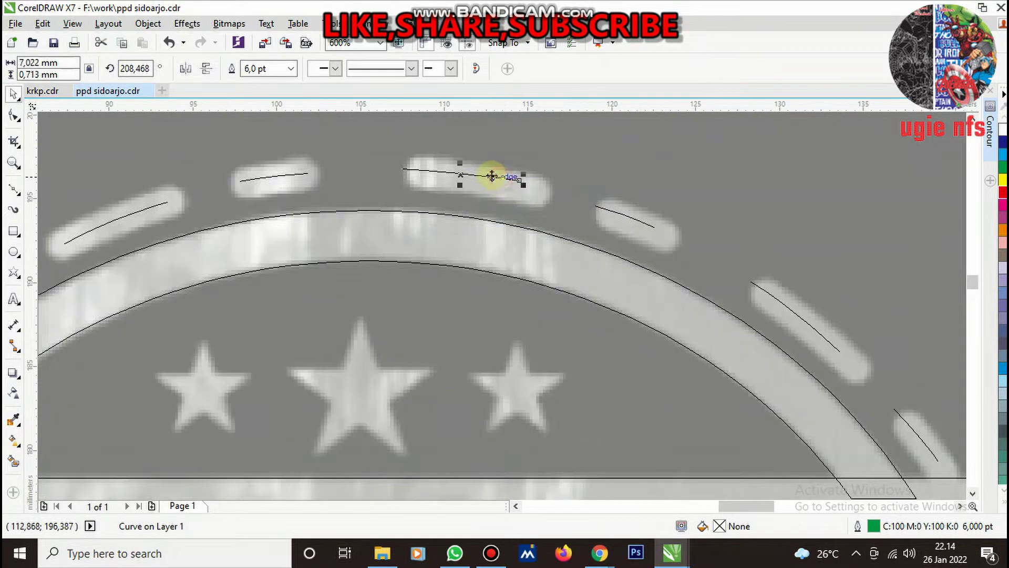
{"action": "scroll", "coordinate": [508, 184], "scroll_direction": "up", "scroll_amount": 4}
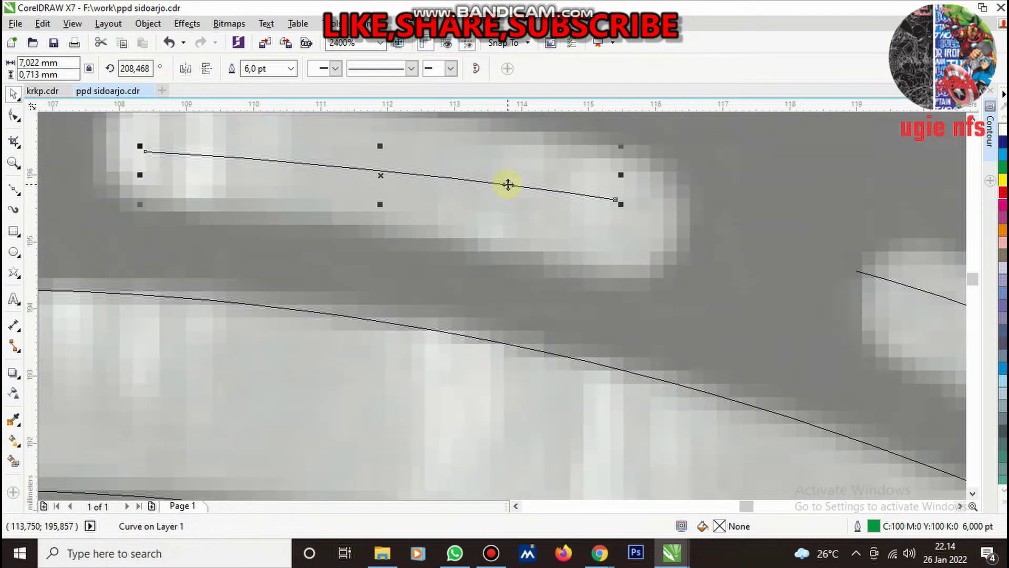
{"action": "left_click", "coordinate": [507, 184]}
{"action": "left_click_drag", "start_coordinate": [619, 156], "coordinate": [628, 163]}
{"action": "scroll", "coordinate": [525, 184], "scroll_direction": "down", "scroll_amount": 5}
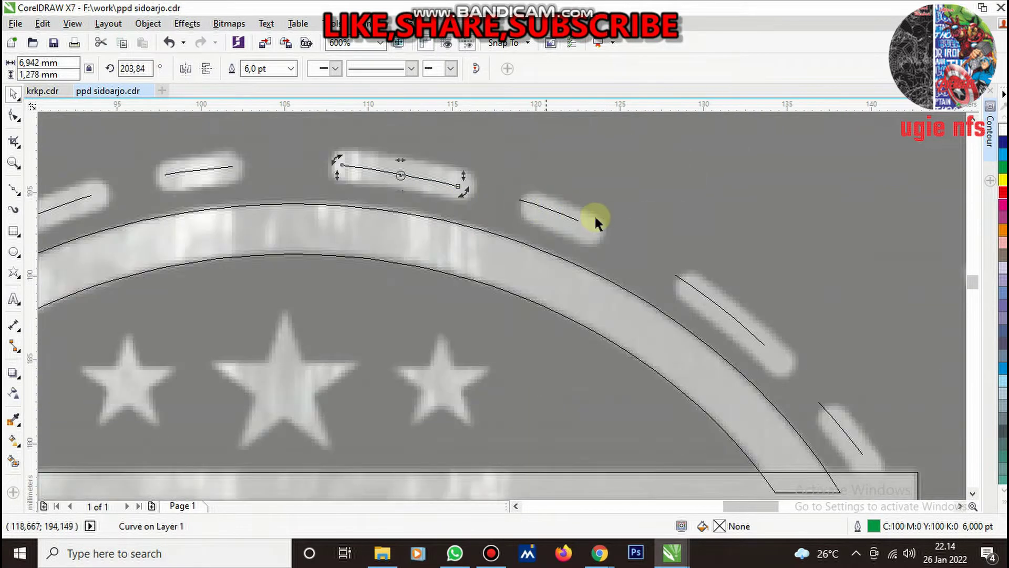
{"action": "scroll", "coordinate": [540, 207], "scroll_direction": "up", "scroll_amount": 3}
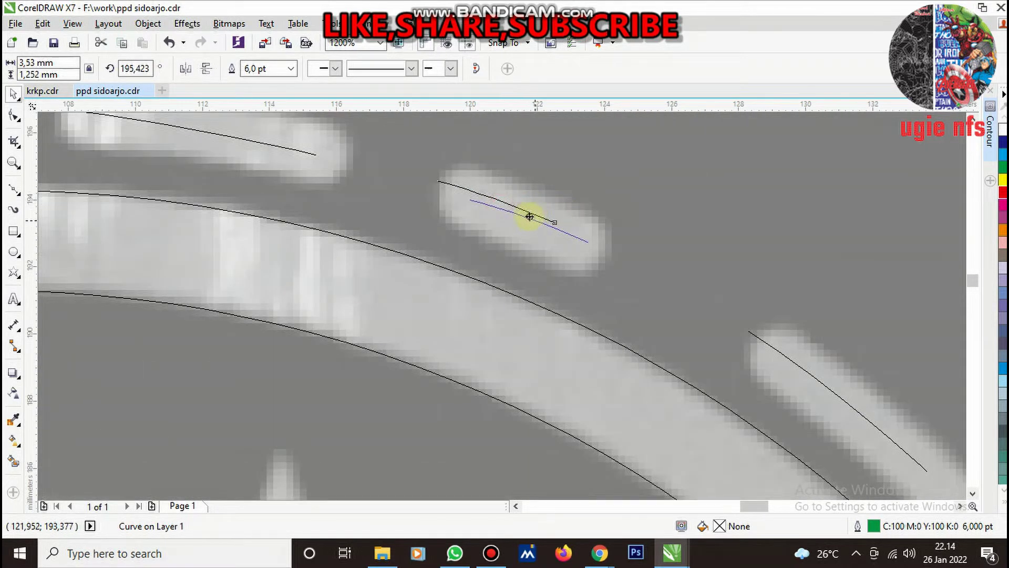
{"action": "scroll", "coordinate": [526, 220], "scroll_direction": "down", "scroll_amount": 4}
{"action": "scroll", "coordinate": [638, 286], "scroll_direction": "up", "scroll_amount": 4}
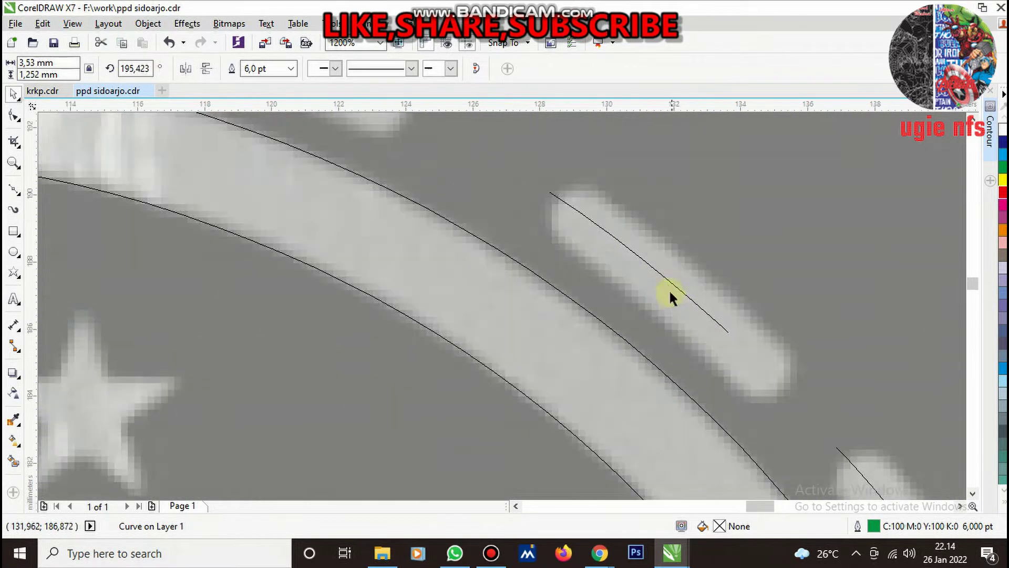
Move the right-side dash line onto its original dash
{"action": "left_click", "coordinate": [658, 272]}
{"action": "left_click_drag", "start_coordinate": [657, 271], "coordinate": [694, 302]}
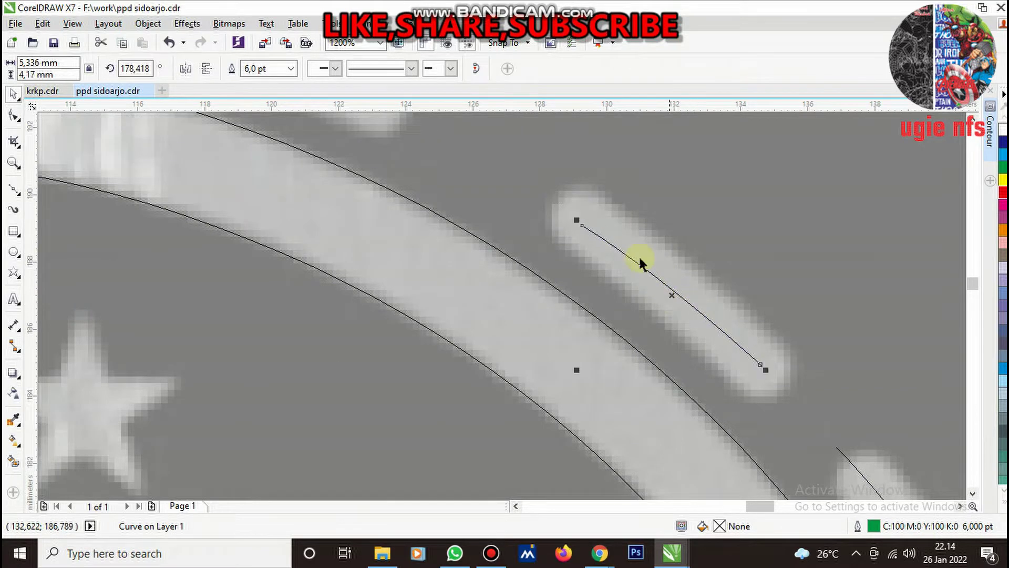
{"action": "scroll", "coordinate": [640, 261], "scroll_direction": "down", "scroll_amount": 4}
{"action": "scroll", "coordinate": [635, 251], "scroll_direction": "up", "scroll_amount": 2}
{"action": "scroll", "coordinate": [615, 245], "scroll_direction": "up", "scroll_amount": 4}
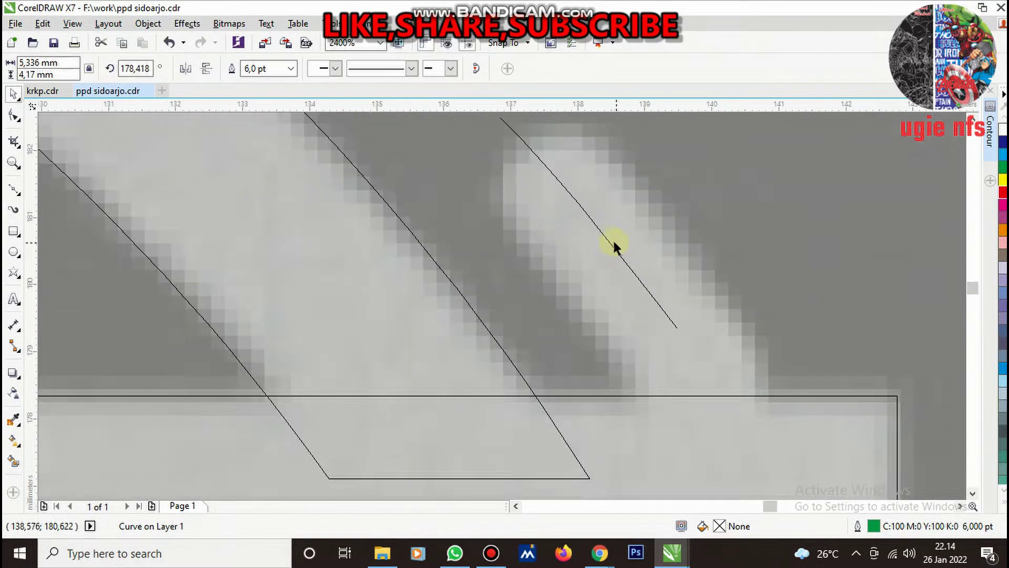
{"action": "scroll", "coordinate": [644, 284], "scroll_direction": "down", "scroll_amount": 4}
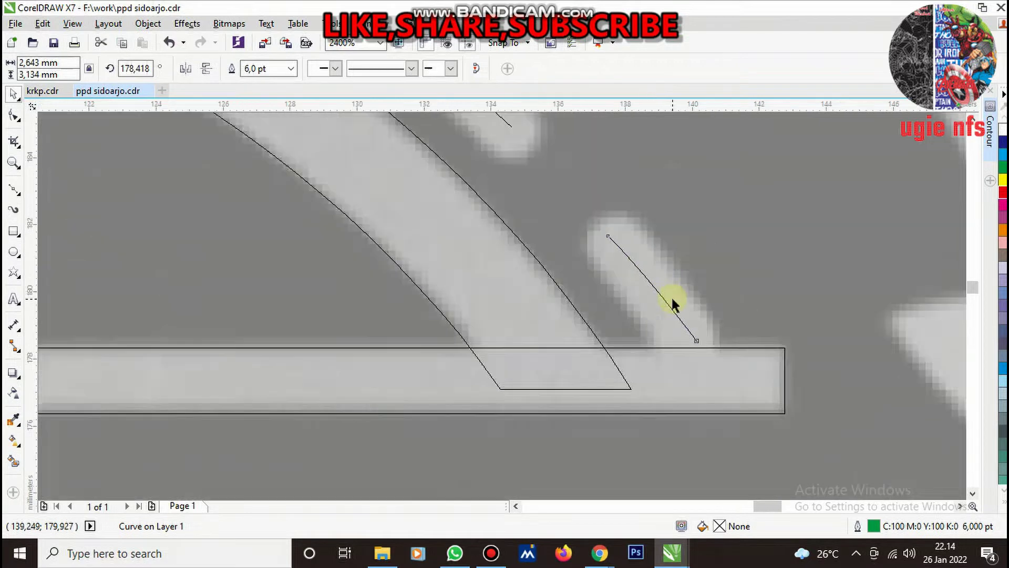
{"action": "scroll", "coordinate": [671, 298], "scroll_direction": "down", "scroll_amount": 2}
{"action": "scroll", "coordinate": [674, 289], "scroll_direction": "down", "scroll_amount": 4}
Shift-select the green dashes along the upper arch, then deselect them
{"action": "scroll", "coordinate": [679, 311], "scroll_direction": "up", "scroll_amount": 4}
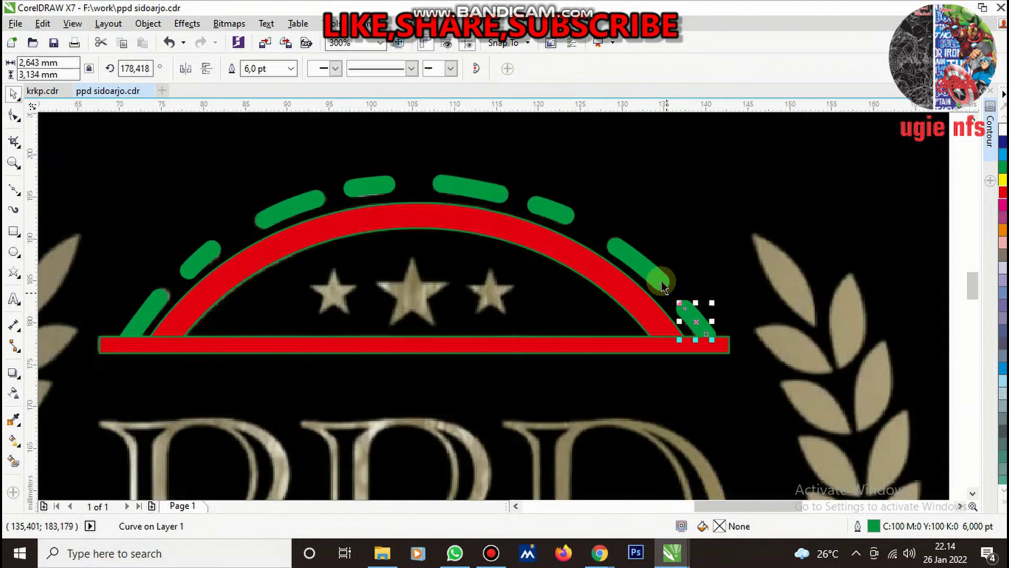
{"action": "left_click", "coordinate": [639, 263], "text": "shift"}
{"action": "left_click", "coordinate": [550, 208], "text": "shift"}
{"action": "left_click", "coordinate": [453, 189], "text": "shift"}
{"action": "left_click", "coordinate": [357, 192], "text": "shift"}
{"action": "left_click", "coordinate": [292, 199], "text": "shift"}
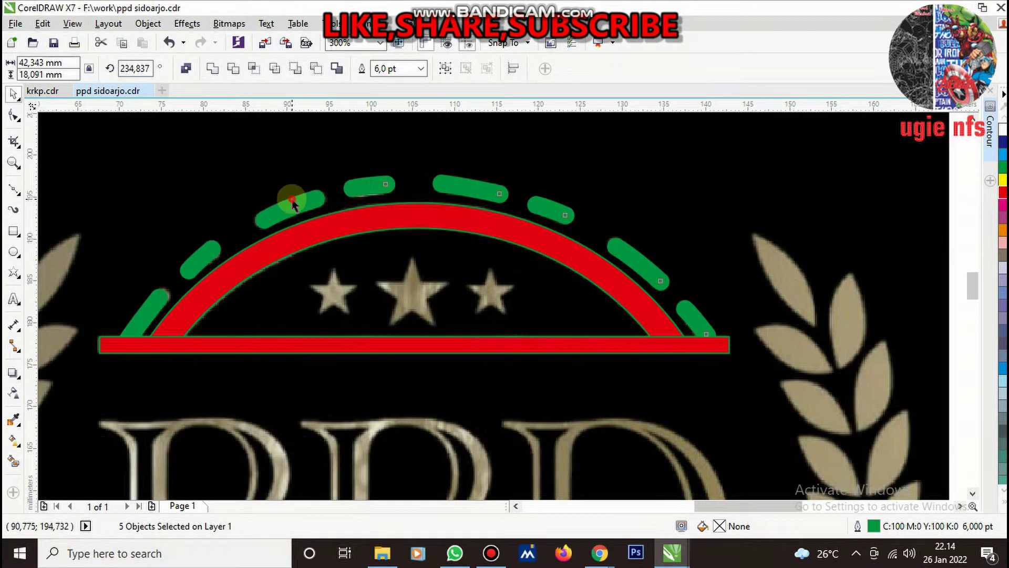
{"action": "left_click", "coordinate": [208, 253], "text": "shift"}
{"action": "left_click", "coordinate": [152, 301], "text": "shift"}
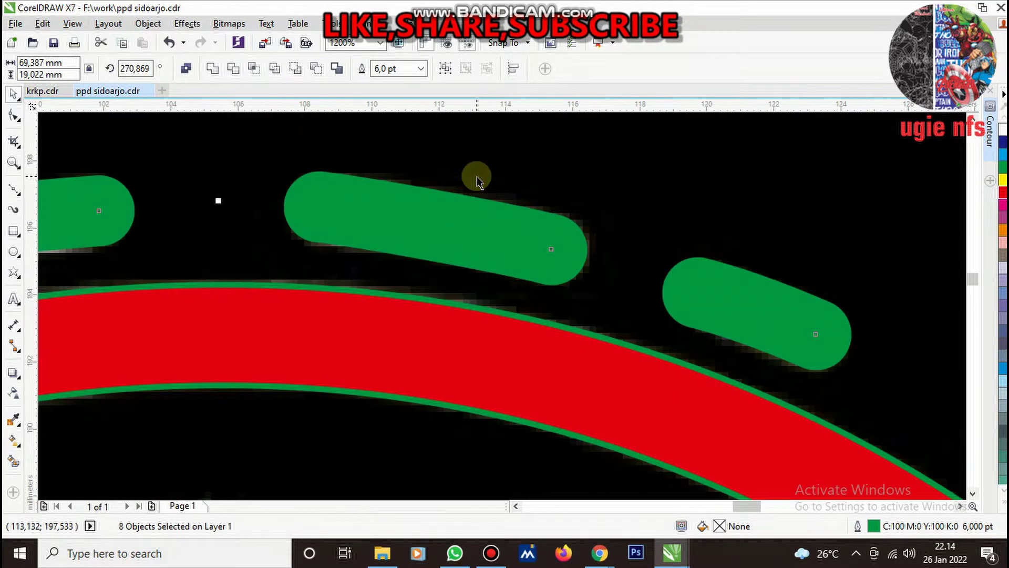
{"action": "scroll", "coordinate": [473, 242], "scroll_direction": "up", "scroll_amount": 4}
{"action": "left_click", "coordinate": [563, 236]}
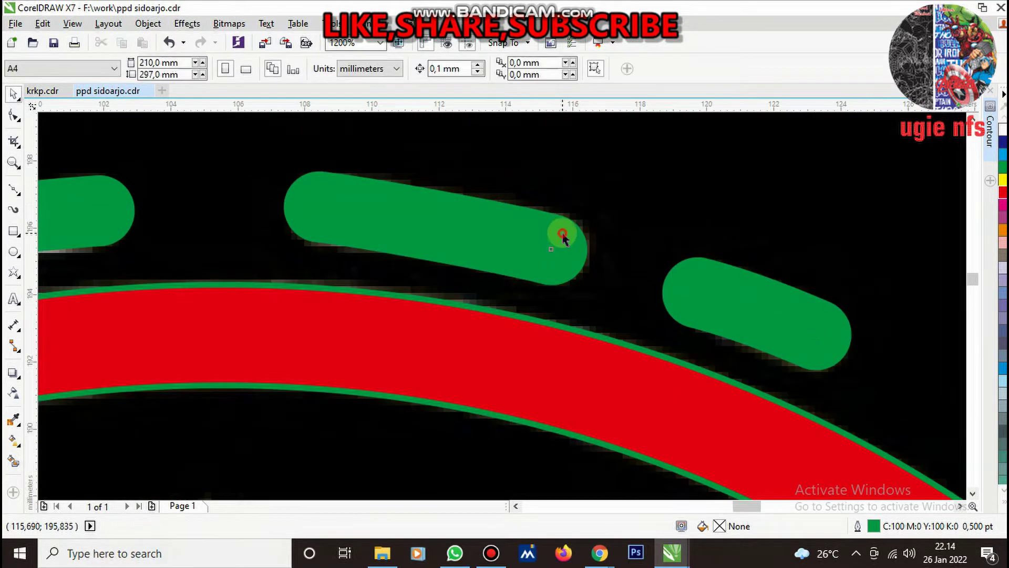
Bend the top dash's segment into a curve following the arc with the Shape tool
{"action": "scroll", "coordinate": [521, 233], "scroll_direction": "up", "scroll_amount": 4}
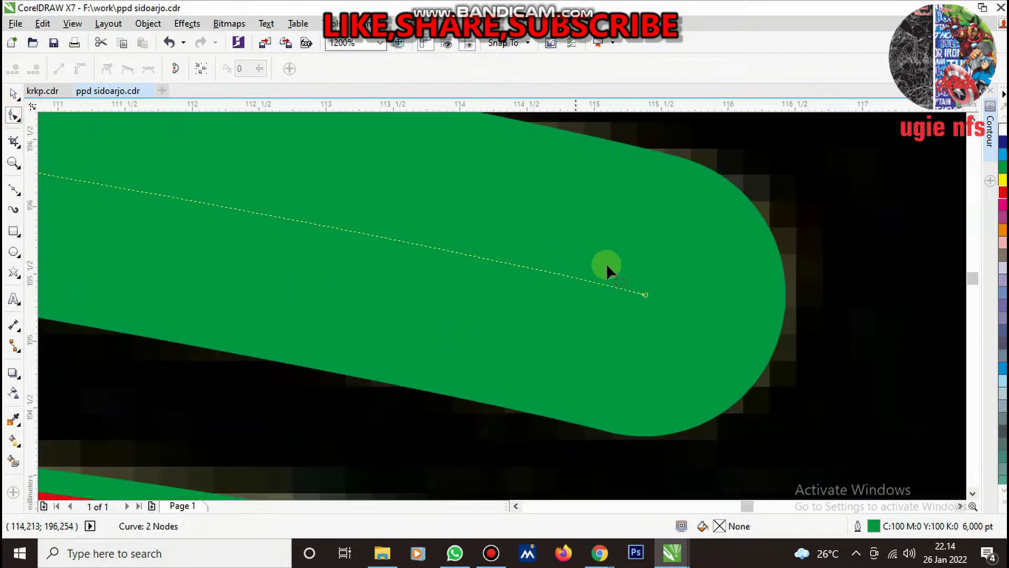
{"action": "left_click", "coordinate": [646, 295]}
{"action": "scroll", "coordinate": [641, 292], "scroll_direction": "down", "scroll_amount": 2}
{"action": "scroll", "coordinate": [641, 284], "scroll_direction": "down", "scroll_amount": 3}
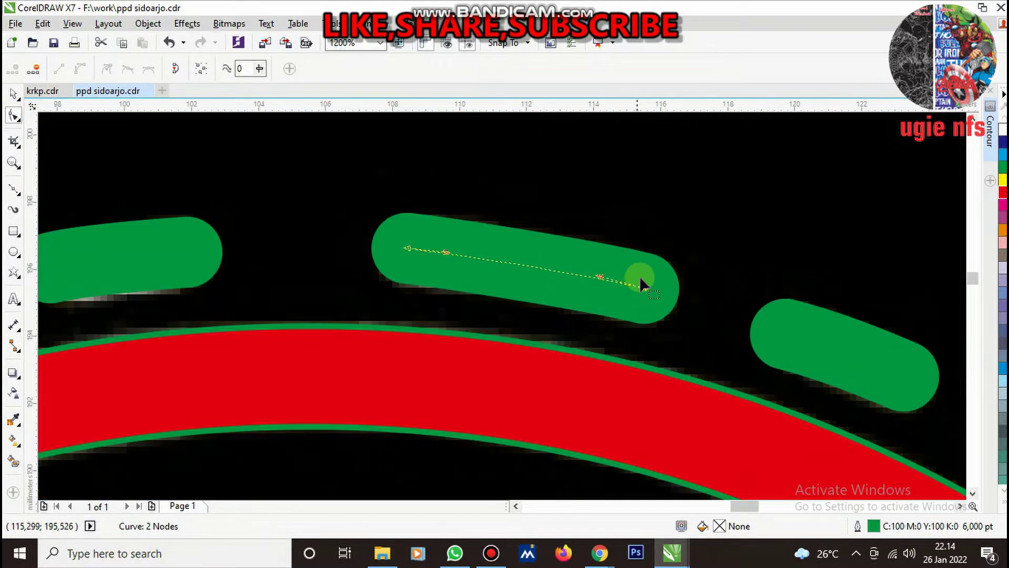
{"action": "scroll", "coordinate": [578, 300], "scroll_direction": "down", "scroll_amount": 3}
{"action": "scroll", "coordinate": [631, 278], "scroll_direction": "up", "scroll_amount": 2}
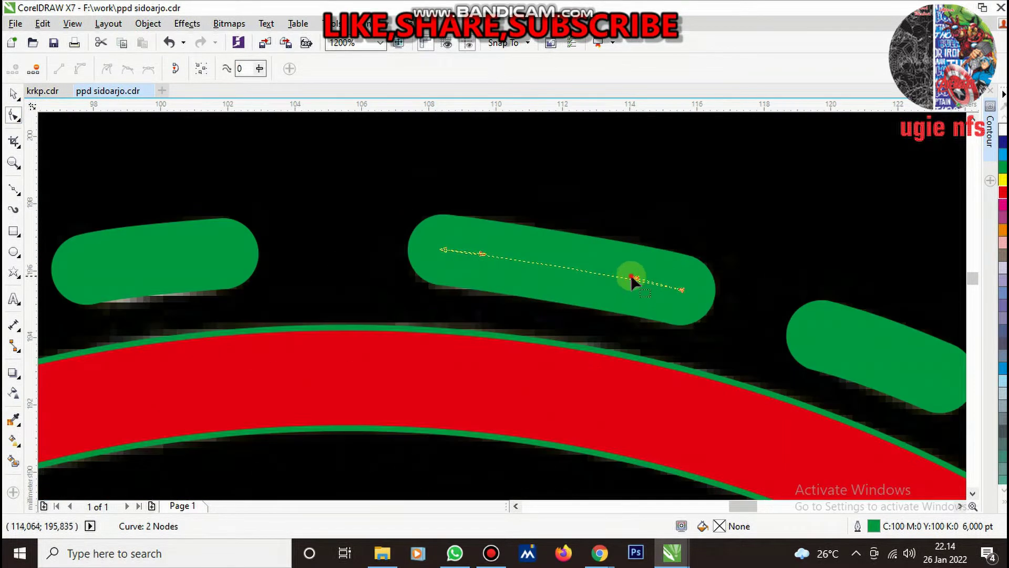
{"action": "left_click", "coordinate": [607, 271]}
{"action": "scroll", "coordinate": [608, 271], "scroll_direction": "down", "scroll_amount": 1}
{"action": "scroll", "coordinate": [598, 287], "scroll_direction": "up", "scroll_amount": 1}
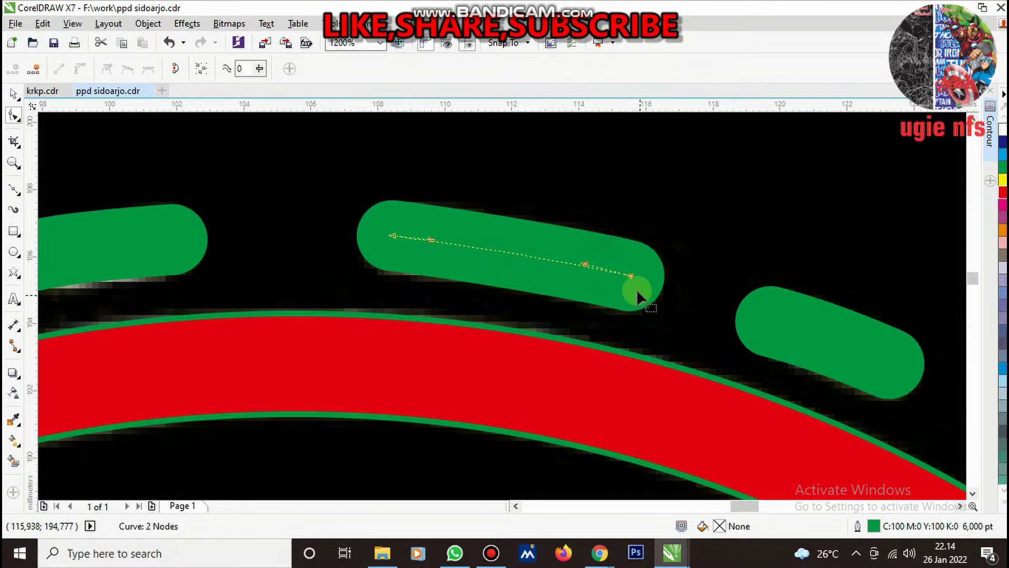
{"action": "left_click_drag", "start_coordinate": [584, 261], "coordinate": [558, 263]}
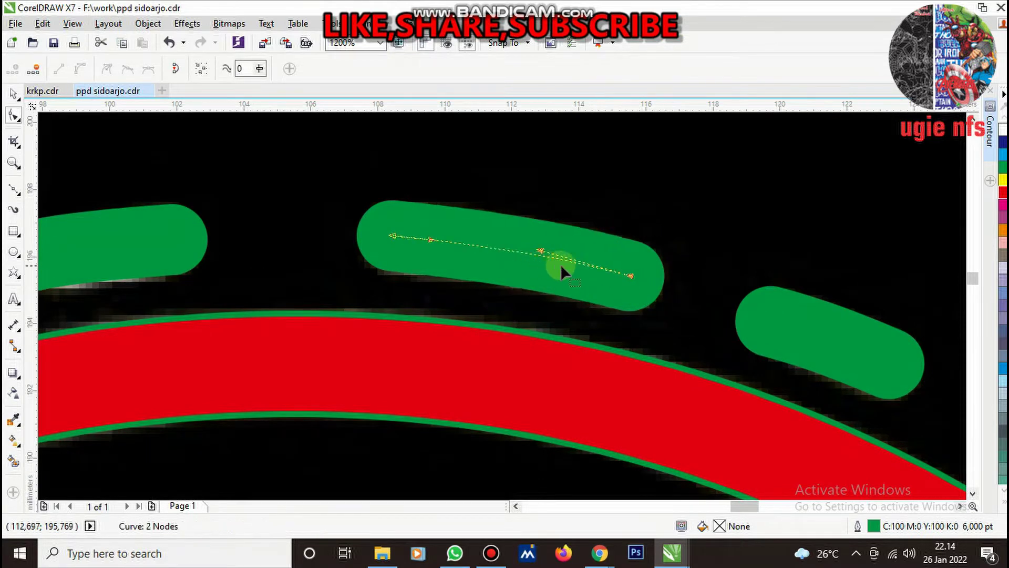
Node-edit the lower-left dash, then return to the Pick tool
{"action": "scroll", "coordinate": [561, 264], "scroll_direction": "down", "scroll_amount": 2}
{"action": "left_click", "coordinate": [241, 351]}
{"action": "scroll", "coordinate": [188, 383], "scroll_direction": "up", "scroll_amount": 2}
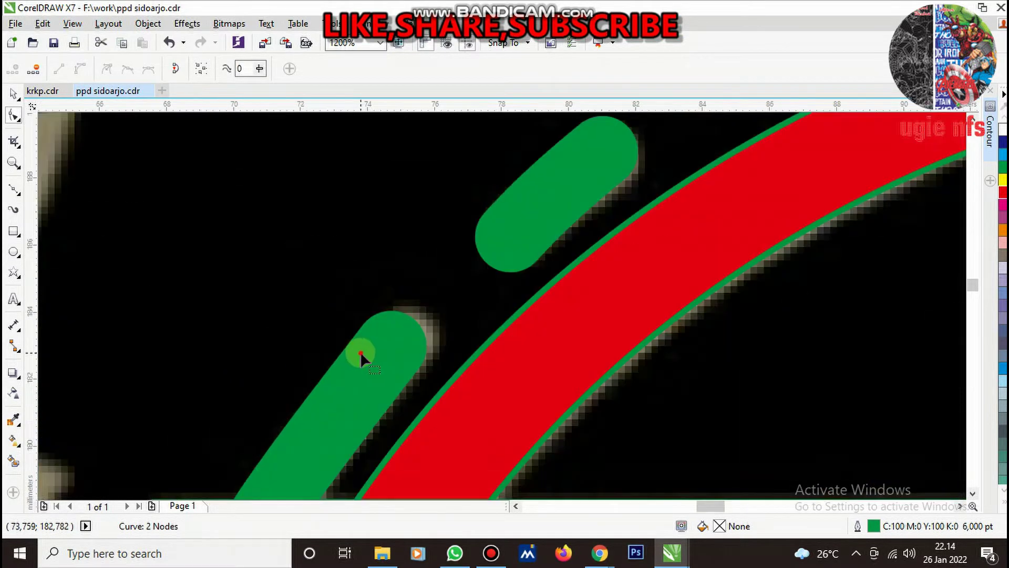
{"action": "scroll", "coordinate": [405, 345], "scroll_direction": "down", "scroll_amount": 2}
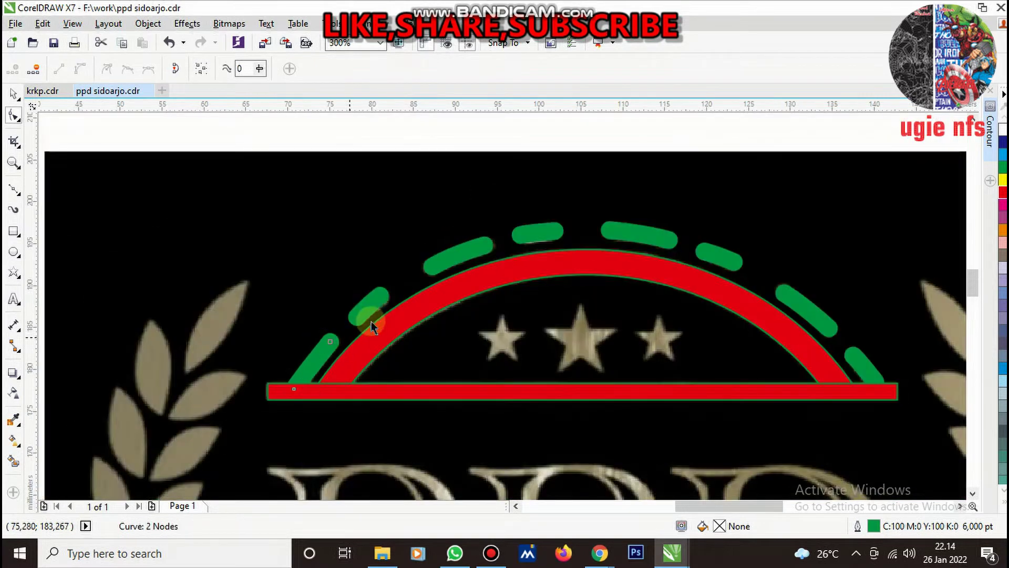
{"action": "key", "text": "space"}
Group the eight green dashes and fill them red
{"action": "left_click", "coordinate": [372, 305], "text": "shift"}
{"action": "left_click", "coordinate": [460, 253], "text": "shift"}
{"action": "left_click", "coordinate": [526, 232], "text": "shift"}
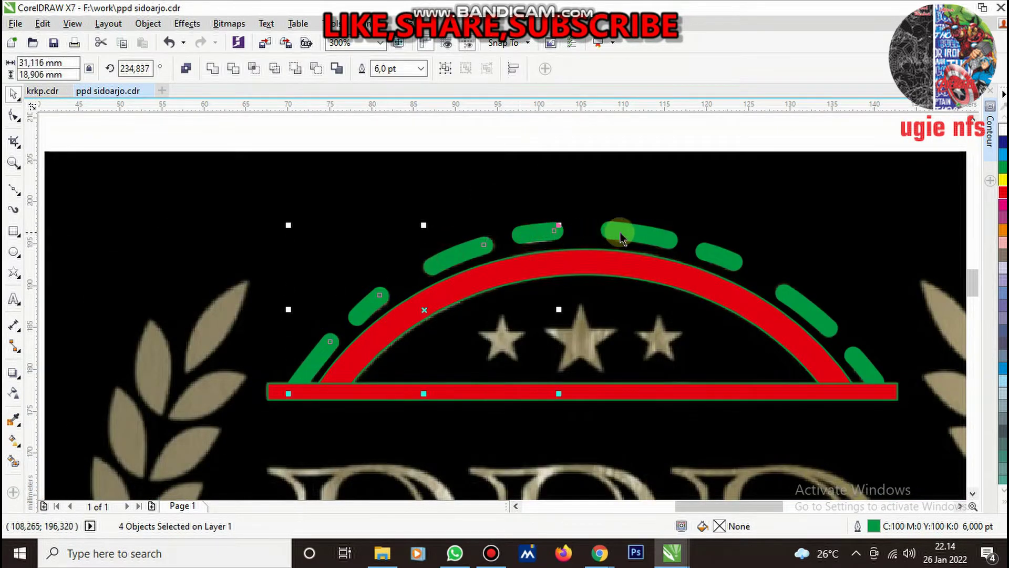
{"action": "left_click", "coordinate": [621, 227], "text": "shift"}
{"action": "left_click", "coordinate": [712, 248], "text": "shift"}
{"action": "left_click", "coordinate": [806, 304], "text": "shift"}
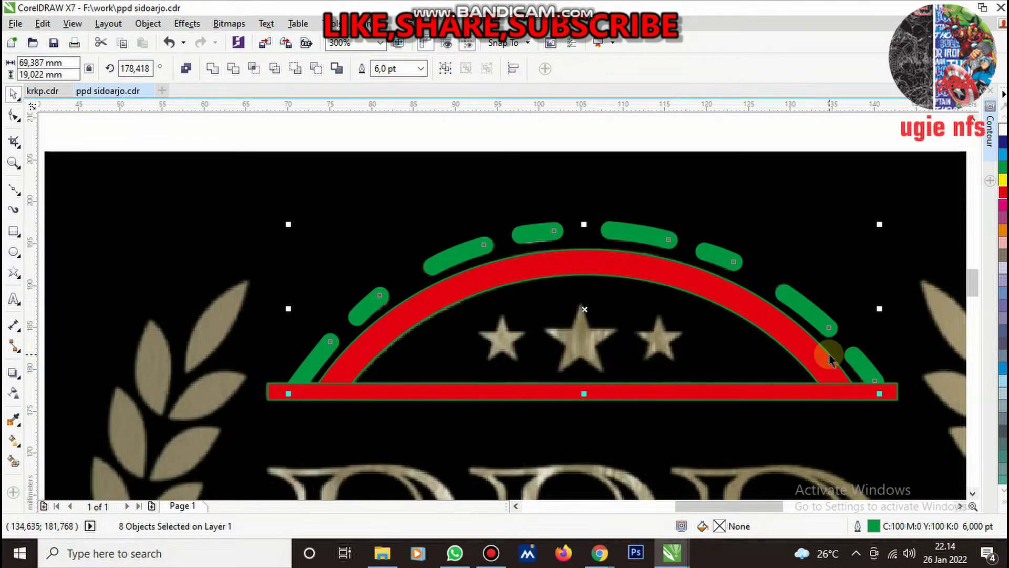
{"action": "key", "text": "ctrl+g"}
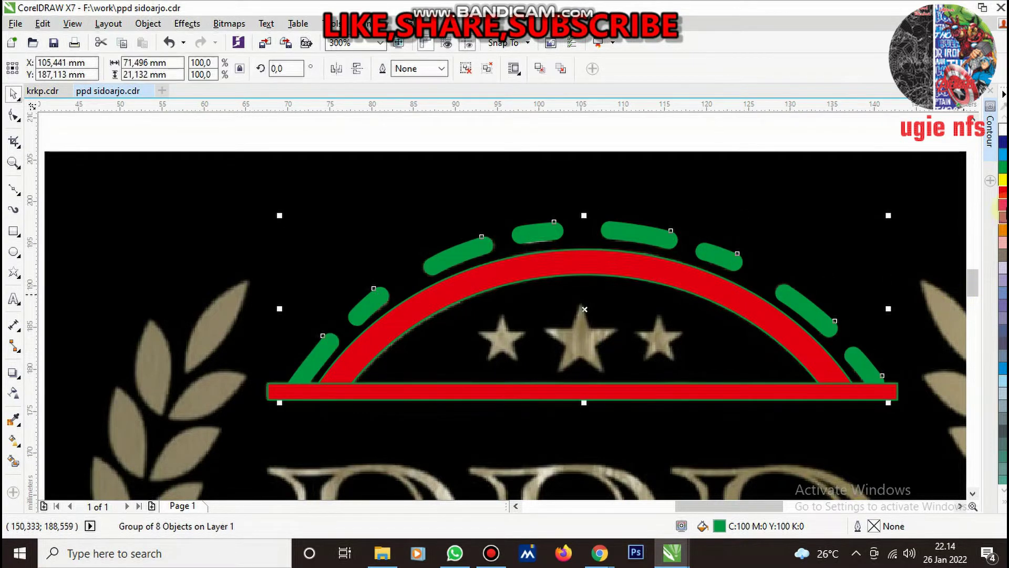
{"action": "left_click", "coordinate": [1002, 196]}
Move the three lower stars upward
{"action": "scroll", "coordinate": [621, 310], "scroll_direction": "down", "scroll_amount": 3}
{"action": "scroll", "coordinate": [620, 310], "scroll_direction": "up", "scroll_amount": 2}
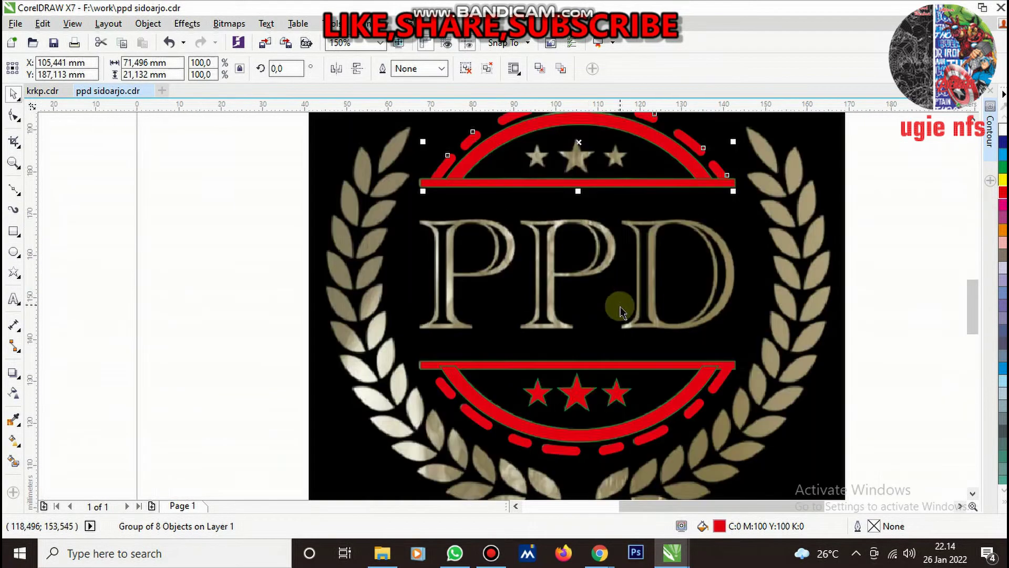
{"action": "left_click", "coordinate": [586, 393]}
{"action": "left_click", "coordinate": [537, 394], "text": "shift"}
{"action": "left_click", "coordinate": [616, 394], "text": "shift"}
{"action": "left_click_drag", "start_coordinate": [617, 393], "coordinate": [610, 155]}
Group the 12 lower emblem objects, set their outline to None, and save
{"action": "scroll", "coordinate": [608, 153], "scroll_direction": "up", "scroll_amount": 3}
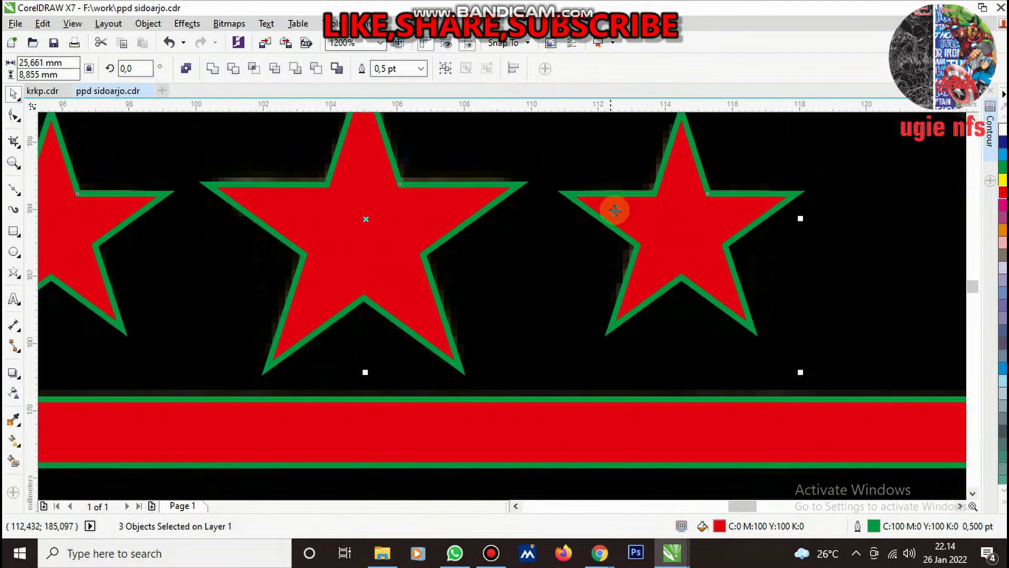
{"action": "scroll", "coordinate": [615, 211], "scroll_direction": "down", "scroll_amount": 3}
{"action": "left_click_drag", "start_coordinate": [337, 137], "coordinate": [790, 432]}
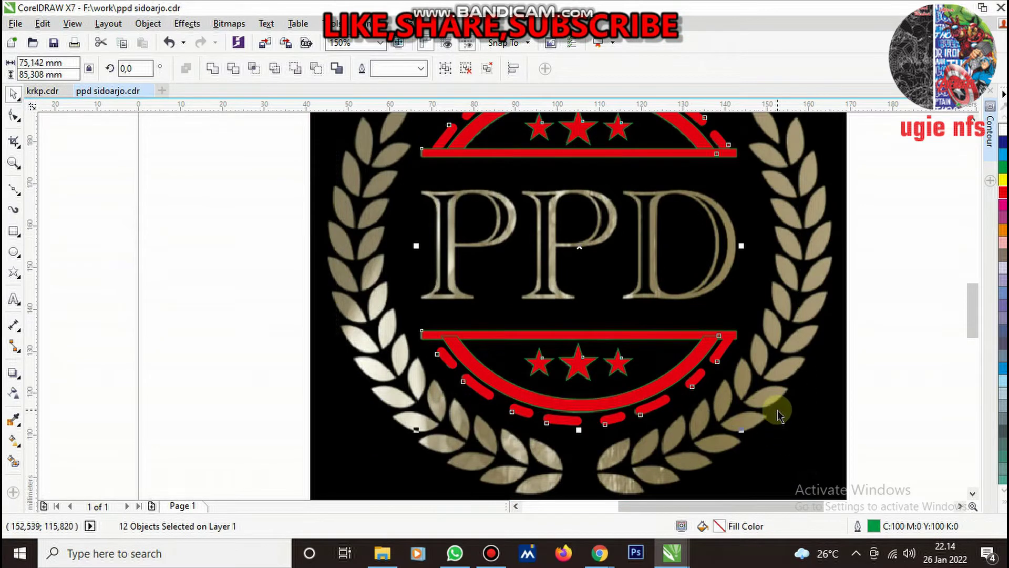
{"action": "key", "text": "ctrl+g"}
{"action": "left_click", "coordinate": [1003, 496]}
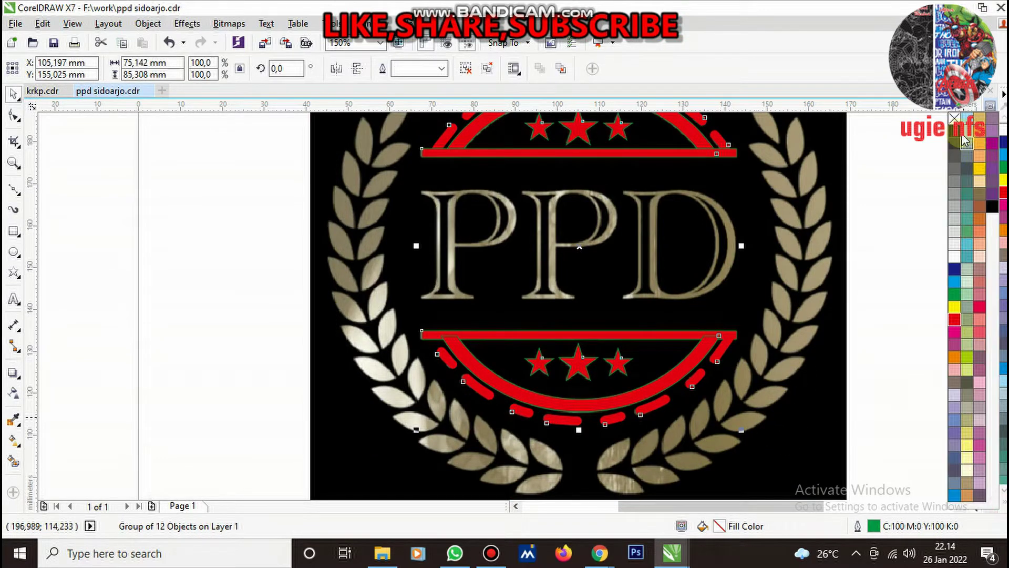
{"action": "right_click", "coordinate": [954, 118]}
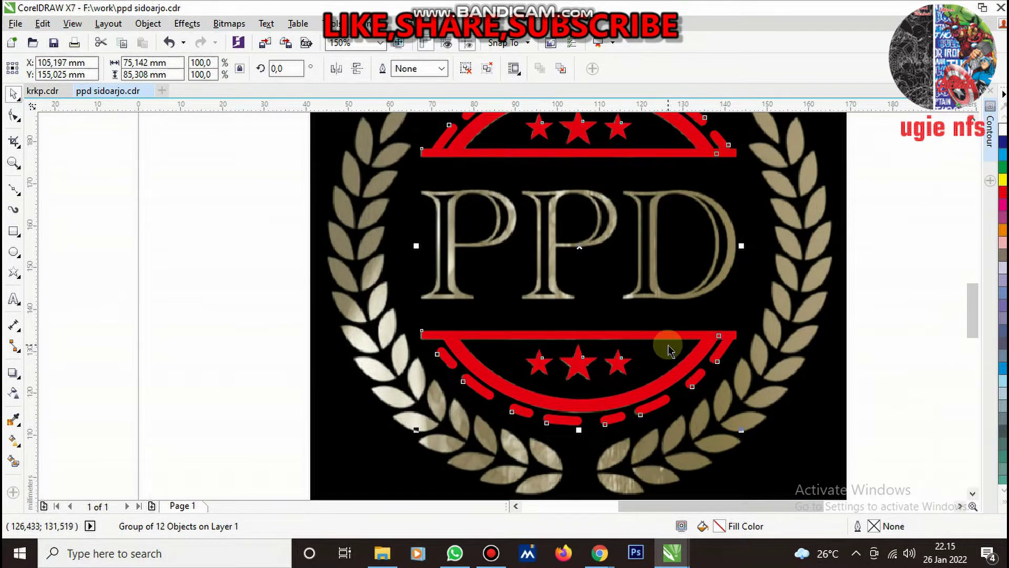
{"action": "key", "text": "ctrl+s"}
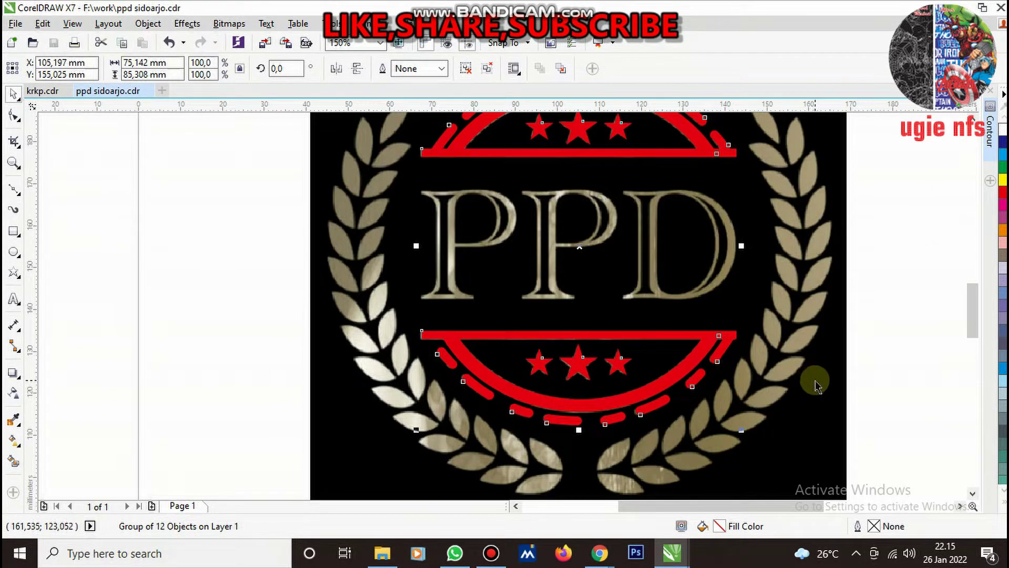
Trace the first P's base serif and up the stem with Bezier nodes
{"action": "left_click", "coordinate": [20, 195]}
{"action": "scroll", "coordinate": [440, 293], "scroll_direction": "up", "scroll_amount": 3}
{"action": "scroll", "coordinate": [441, 293], "scroll_direction": "up", "scroll_amount": 3}
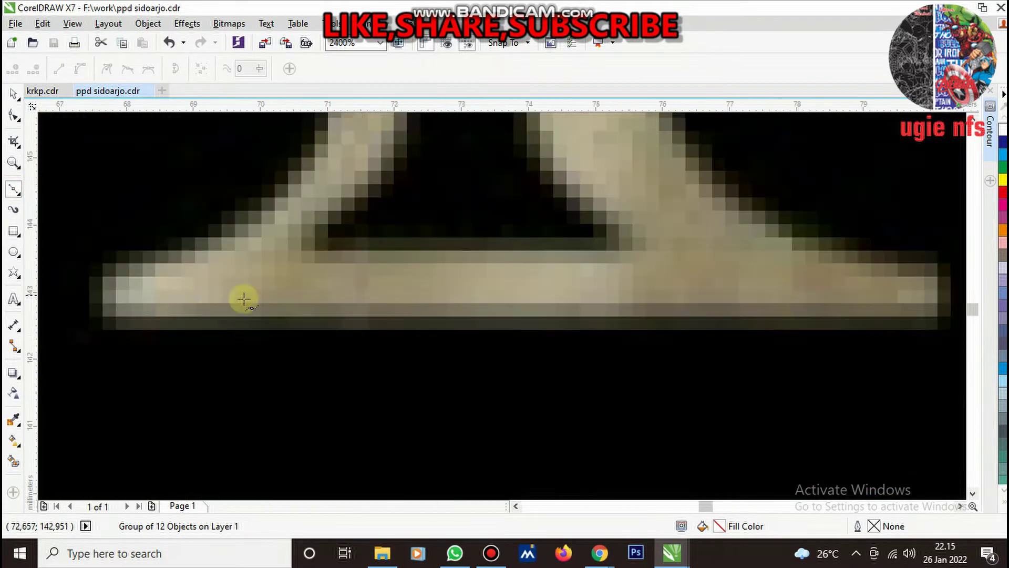
{"action": "left_click_drag", "start_coordinate": [113, 320], "coordinate": [581, 323]}
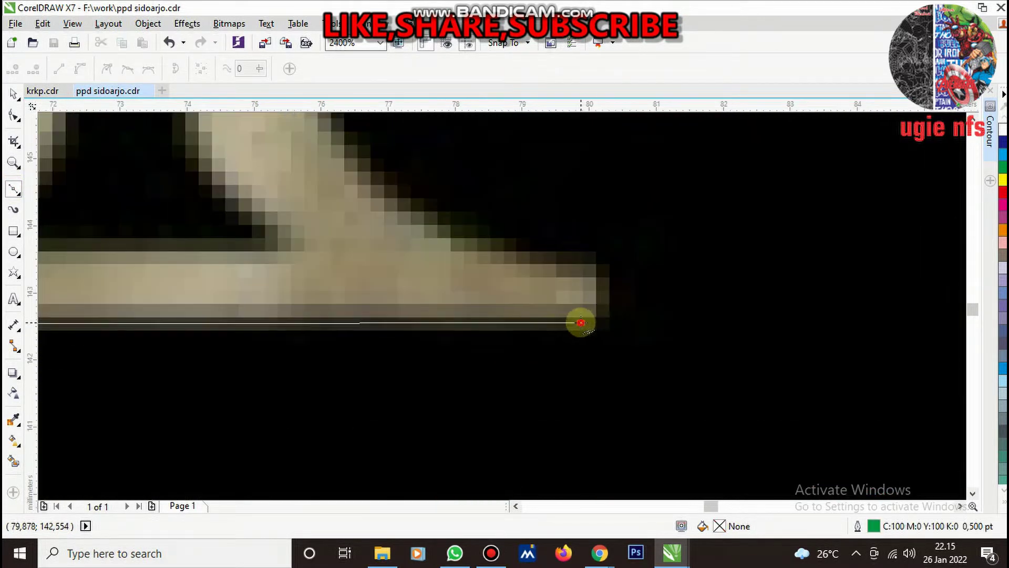
{"action": "left_click_drag", "start_coordinate": [548, 256], "coordinate": [460, 240]}
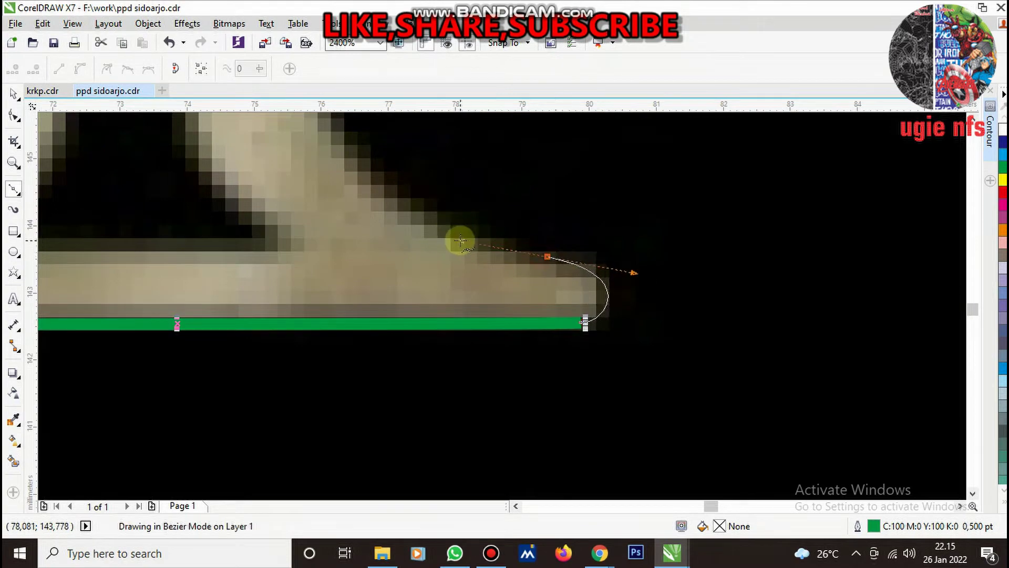
{"action": "scroll", "coordinate": [548, 281], "scroll_direction": "down", "scroll_amount": 3}
{"action": "scroll", "coordinate": [572, 320], "scroll_direction": "up", "scroll_amount": 3}
{"action": "mouse_move", "coordinate": [597, 368]}
{"action": "left_mouse_down"}
{"action": "mouse_move", "coordinate": [581, 202]}
{"action": "mouse_move", "coordinate": [592, 190]}
{"action": "mouse_move", "coordinate": [597, 205]}
{"action": "left_mouse_up"}
{"action": "scroll", "coordinate": [608, 322], "scroll_direction": "down", "scroll_amount": 3}
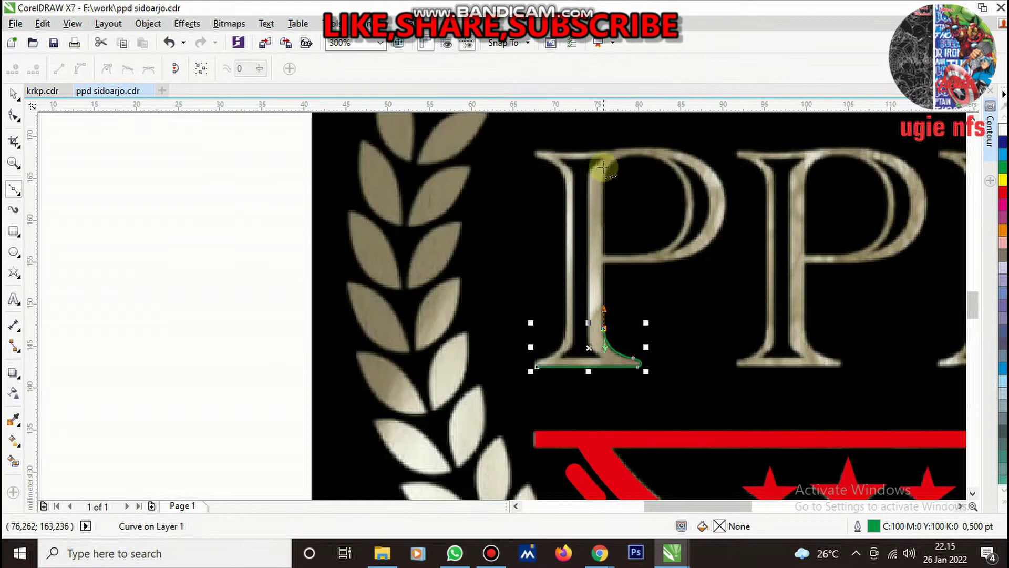
{"action": "scroll", "coordinate": [616, 179], "scroll_direction": "up", "scroll_amount": 2}
{"action": "left_click_drag", "start_coordinate": [597, 271], "coordinate": [596, 236]}
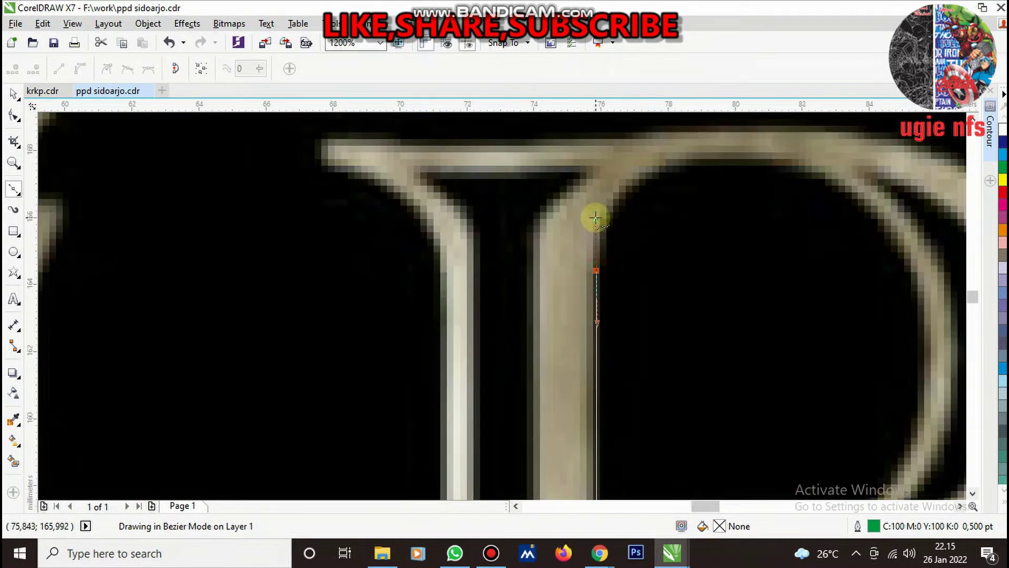
Trace the P's bowl: over its top, down its right side, and back toward the stem
{"action": "left_click_drag", "start_coordinate": [701, 158], "coordinate": [777, 153]}
{"action": "scroll", "coordinate": [698, 211], "scroll_direction": "down", "scroll_amount": 2}
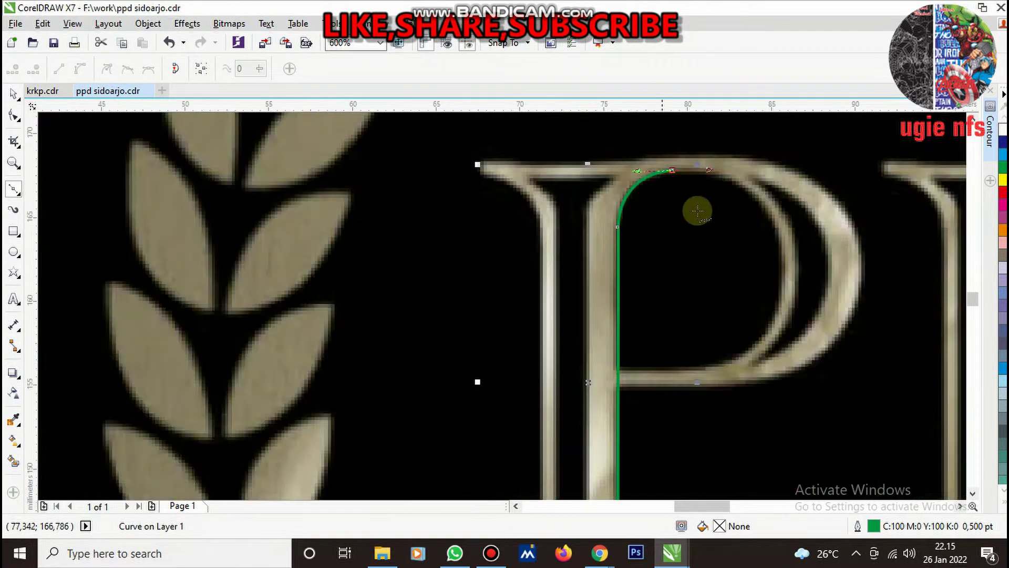
{"action": "scroll", "coordinate": [773, 227], "scroll_direction": "up", "scroll_amount": 2}
{"action": "left_click_drag", "start_coordinate": [774, 228], "coordinate": [812, 330]}
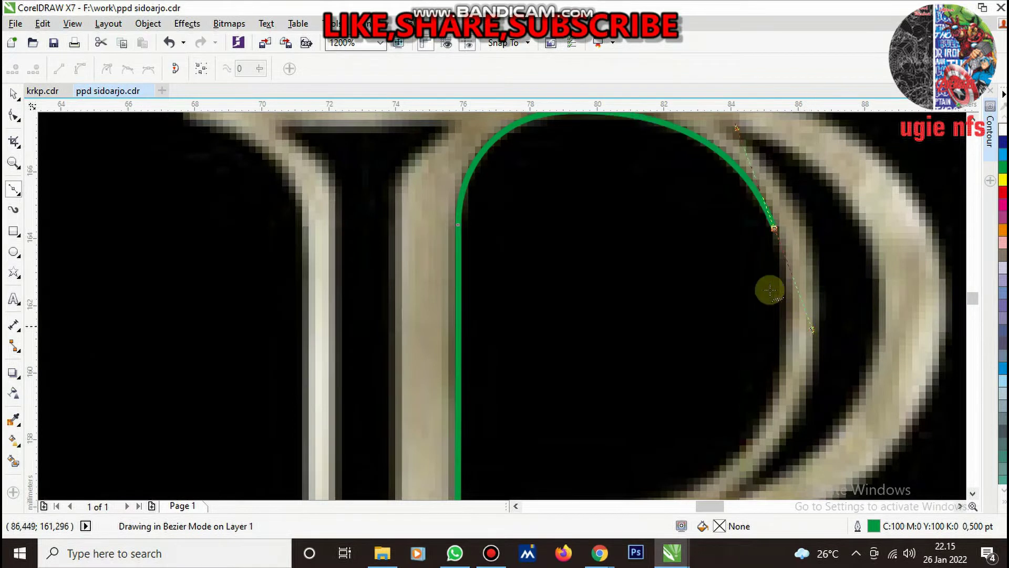
{"action": "scroll", "coordinate": [770, 290], "scroll_direction": "down", "scroll_amount": 3}
{"action": "scroll", "coordinate": [760, 296], "scroll_direction": "up", "scroll_amount": 4}
{"action": "mouse_move", "coordinate": [728, 258]}
{"action": "left_mouse_down"}
{"action": "mouse_move", "coordinate": [593, 338]}
{"action": "mouse_move", "coordinate": [570, 327]}
{"action": "left_mouse_up"}
{"action": "scroll", "coordinate": [578, 305], "scroll_direction": "down", "scroll_amount": 2}
{"action": "scroll", "coordinate": [413, 297], "scroll_direction": "up", "scroll_amount": 2}
{"action": "left_click_drag", "start_coordinate": [391, 284], "coordinate": [425, 380]}
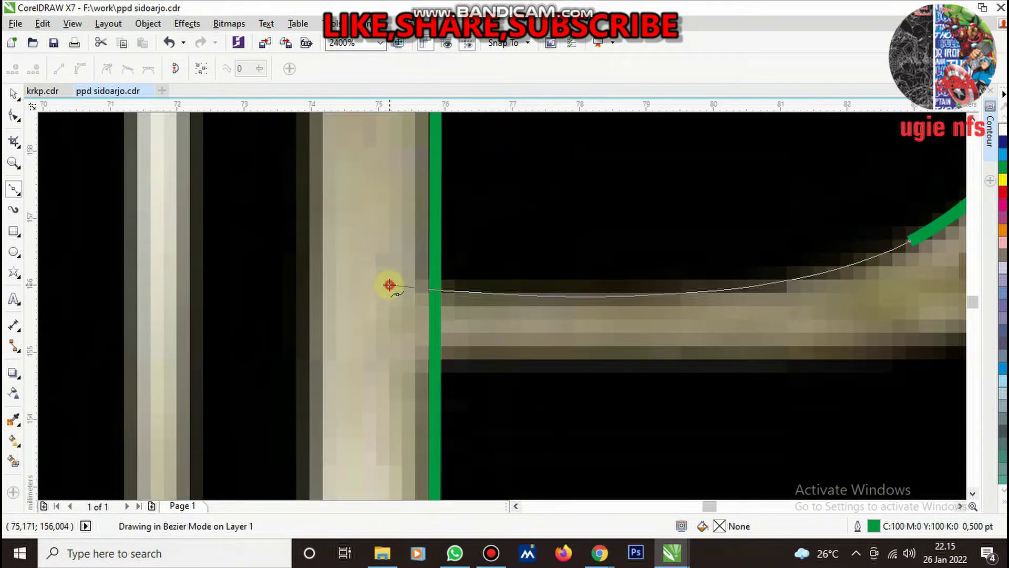
Continue the outline around the bowl's outer edge and across the P's top to the top-left serif
{"action": "left_click", "coordinate": [398, 365]}
{"action": "scroll", "coordinate": [435, 360], "scroll_direction": "down", "scroll_amount": 1}
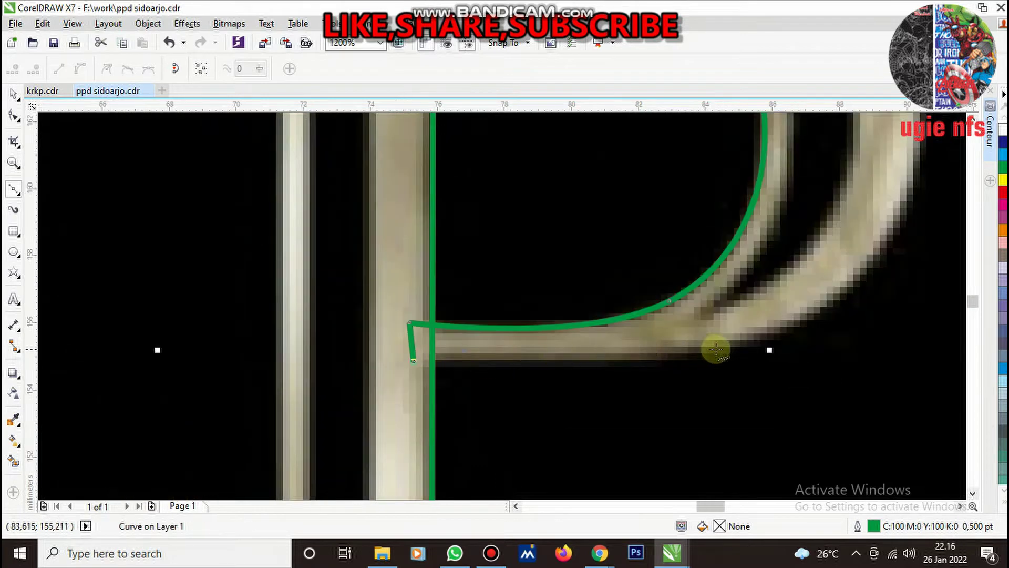
{"action": "mouse_move", "coordinate": [730, 348]}
{"action": "left_mouse_down"}
{"action": "mouse_move", "coordinate": [785, 329]}
{"action": "mouse_move", "coordinate": [817, 331]}
{"action": "left_mouse_up"}
{"action": "scroll", "coordinate": [704, 326], "scroll_direction": "down", "scroll_amount": 2}
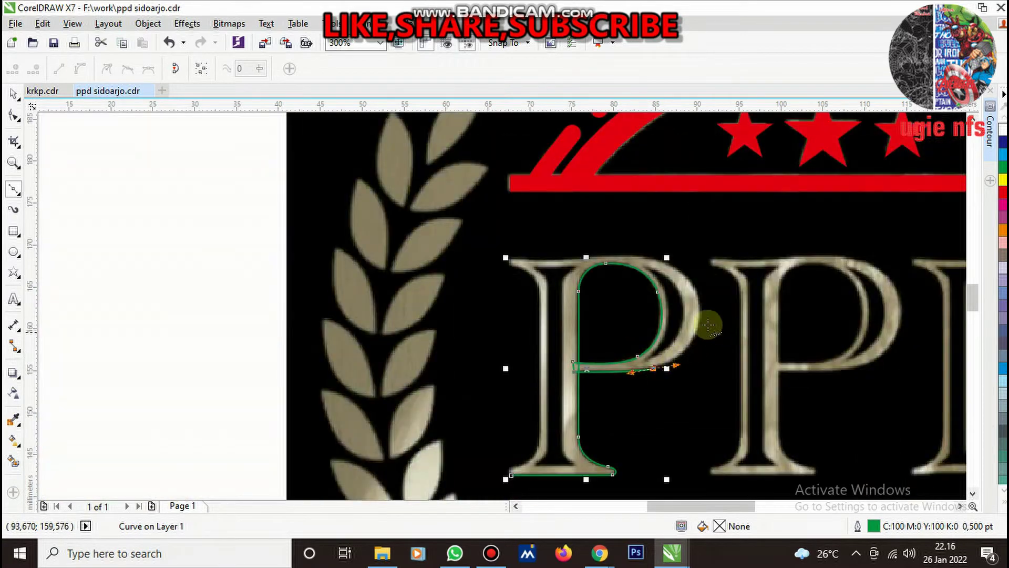
{"action": "scroll", "coordinate": [705, 315], "scroll_direction": "up", "scroll_amount": 1}
{"action": "left_click_drag", "start_coordinate": [700, 305], "coordinate": [701, 248]}
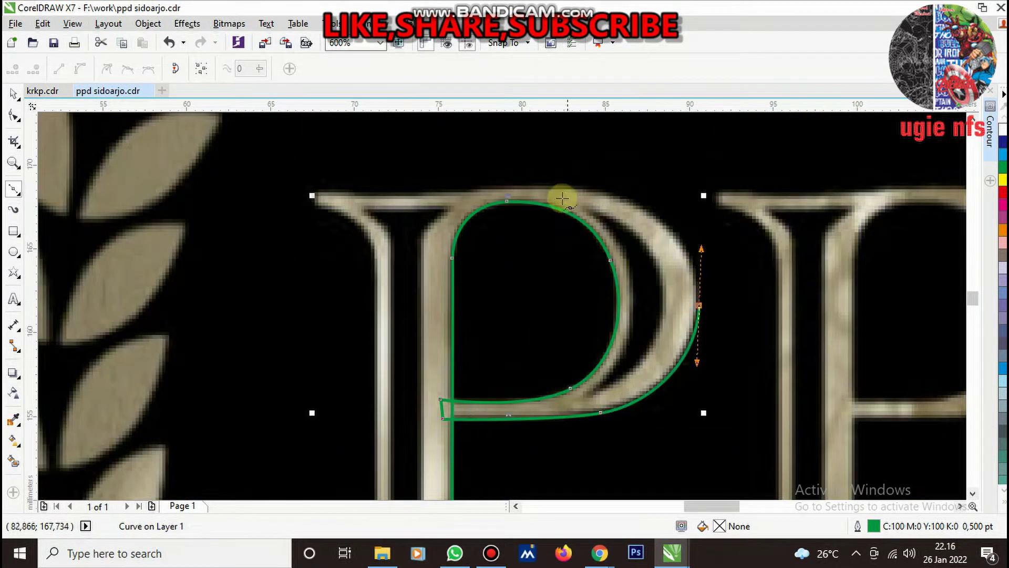
{"action": "left_click_drag", "start_coordinate": [555, 187], "coordinate": [466, 184]}
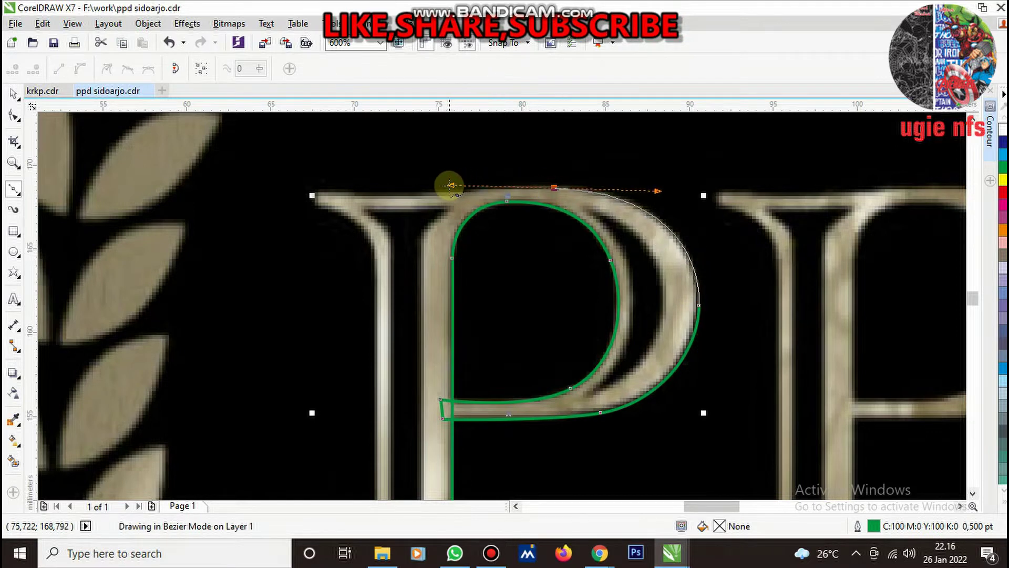
{"action": "scroll", "coordinate": [358, 190], "scroll_direction": "up", "scroll_amount": 1}
{"action": "scroll", "coordinate": [259, 191], "scroll_direction": "up", "scroll_amount": 1}
{"action": "left_click_drag", "start_coordinate": [449, 185], "coordinate": [420, 173]}
{"action": "left_click_drag", "start_coordinate": [505, 241], "coordinate": [536, 242]}
{"action": "scroll", "coordinate": [536, 242], "scroll_direction": "down", "scroll_amount": 1}
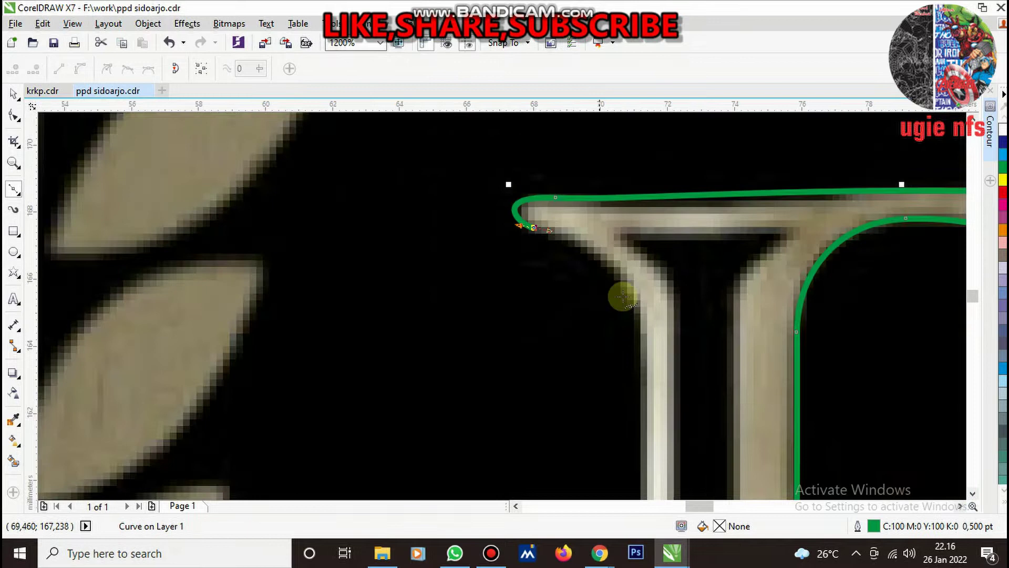
Run the outline down the left stem to the base corner and close it at the start node
{"action": "left_click", "coordinate": [642, 340]}
{"action": "scroll", "coordinate": [654, 363], "scroll_direction": "down", "scroll_amount": 2}
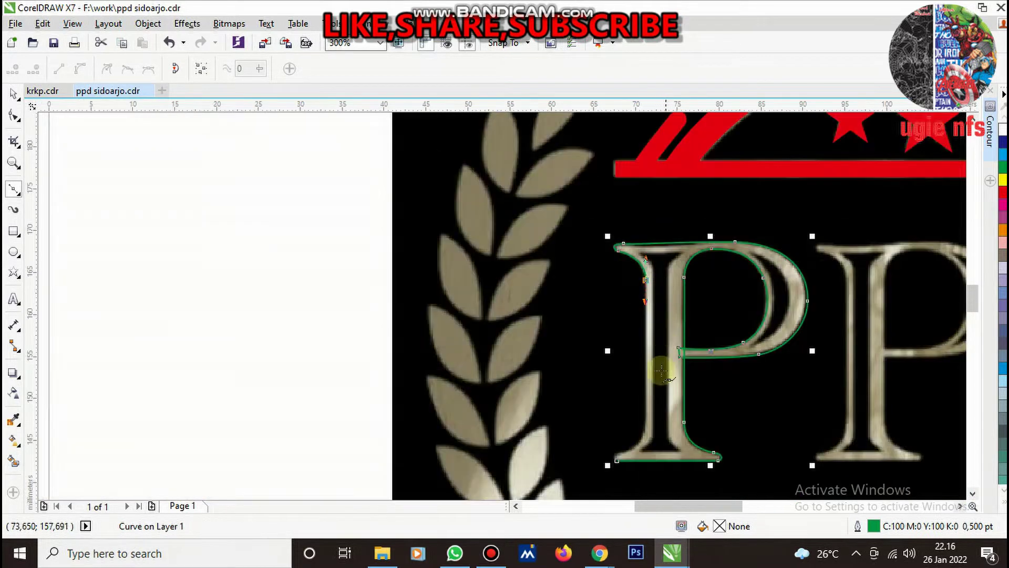
{"action": "scroll", "coordinate": [661, 385], "scroll_direction": "up", "scroll_amount": 2}
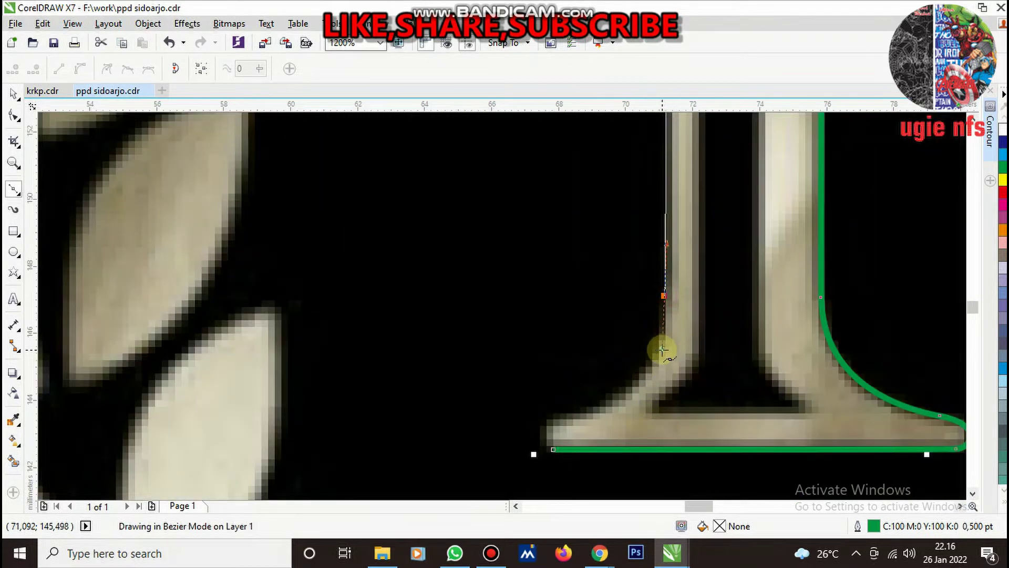
{"action": "left_click", "coordinate": [630, 379]}
{"action": "scroll", "coordinate": [677, 298], "scroll_direction": "up", "scroll_amount": 2}
{"action": "left_click", "coordinate": [678, 298]}
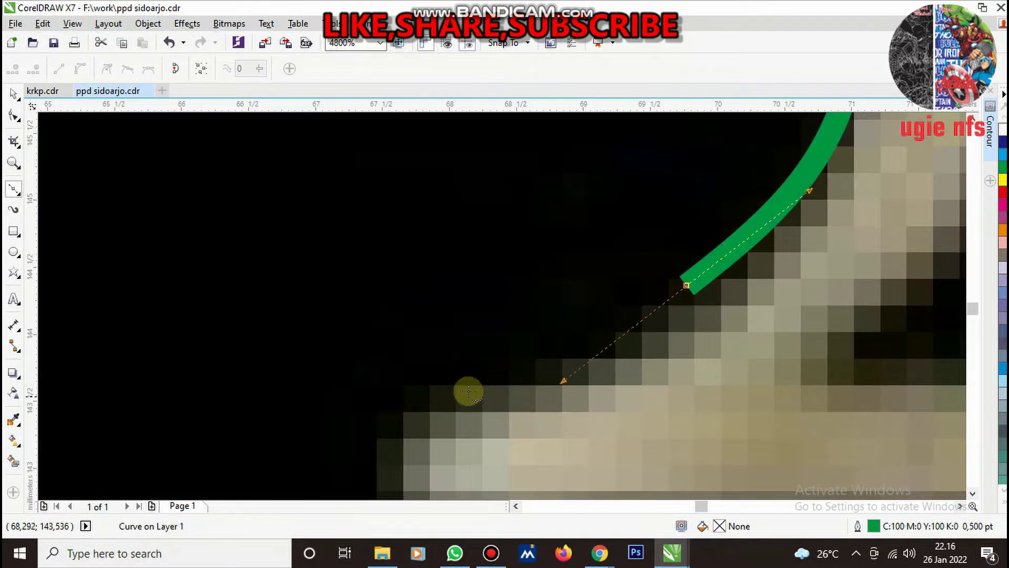
{"action": "left_click", "coordinate": [457, 387]}
{"action": "scroll", "coordinate": [522, 375], "scroll_direction": "down", "scroll_amount": 2}
{"action": "scroll", "coordinate": [490, 382], "scroll_direction": "up", "scroll_amount": 1}
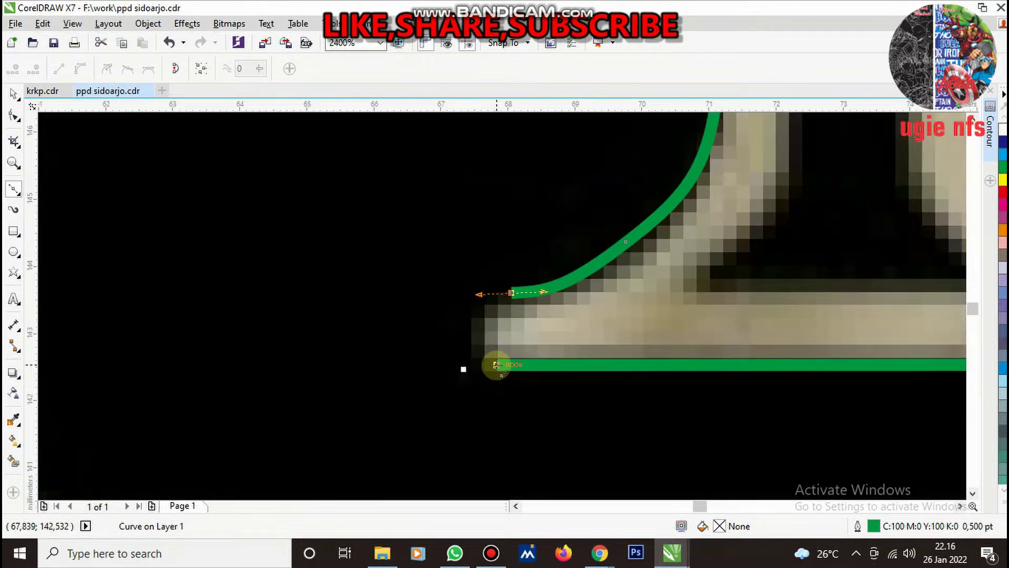
{"action": "left_click", "coordinate": [497, 364]}
{"action": "scroll", "coordinate": [442, 362], "scroll_direction": "down", "scroll_amount": 2}
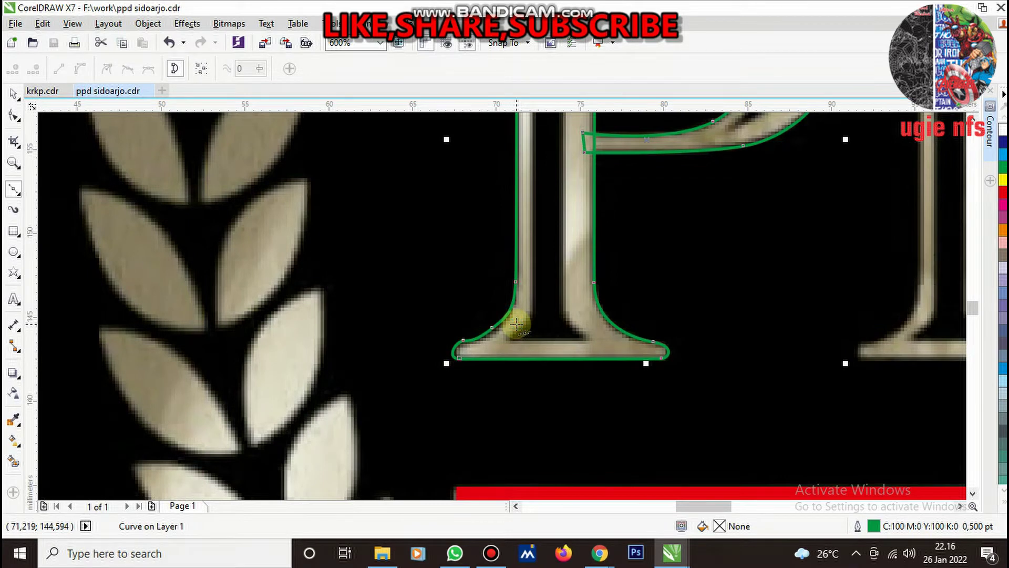
Delete one unneeded node from the P outline, leaving 18 nodes
{"action": "left_click", "coordinate": [14, 119]}
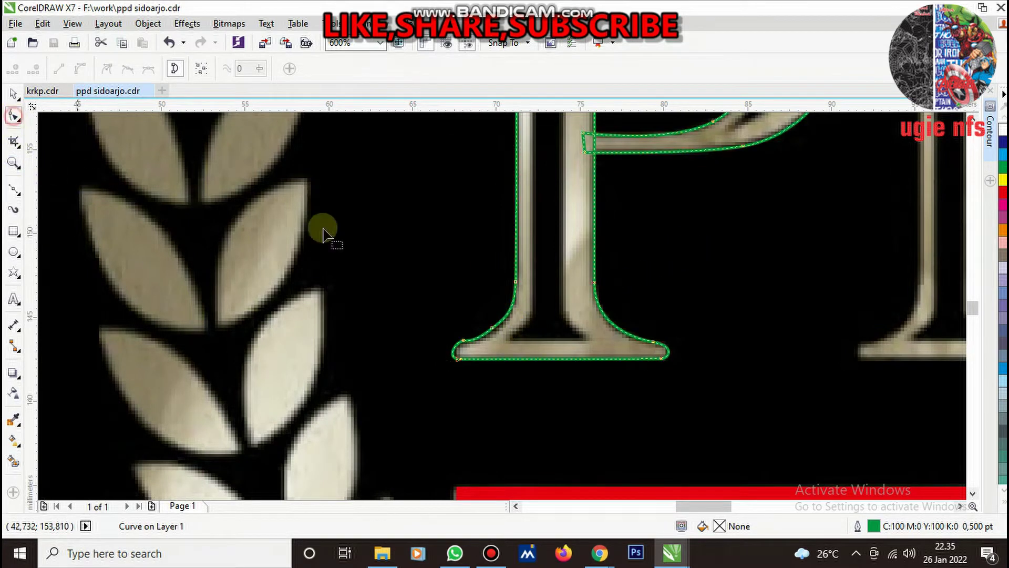
{"action": "scroll", "coordinate": [452, 344], "scroll_direction": "up", "scroll_amount": 1}
{"action": "scroll", "coordinate": [494, 353], "scroll_direction": "up", "scroll_amount": 1}
{"action": "key", "text": "Delete"}
{"action": "scroll", "coordinate": [616, 324], "scroll_direction": "down", "scroll_amount": 1}
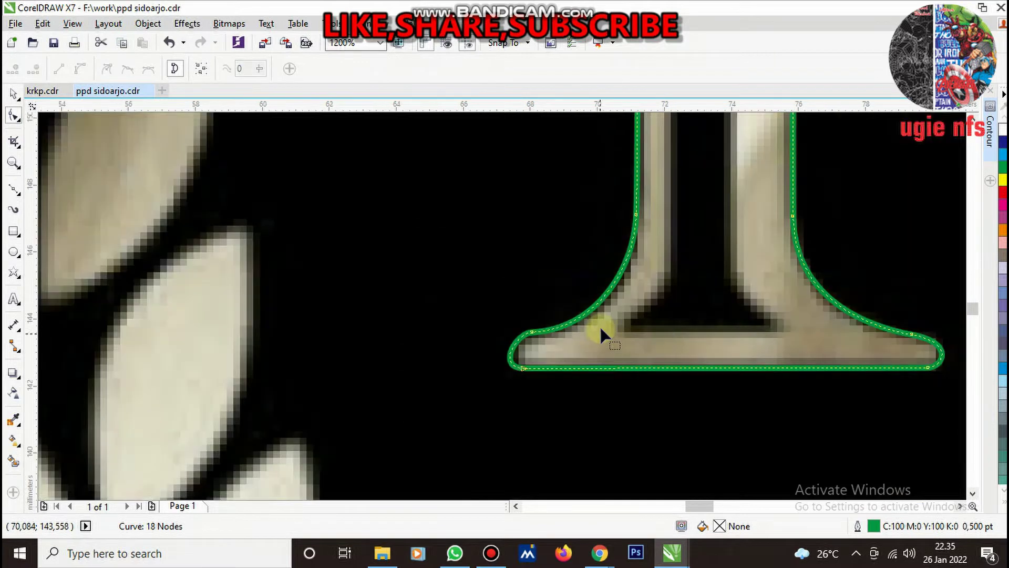
{"action": "scroll", "coordinate": [599, 325], "scroll_direction": "up", "scroll_amount": 1}
Drag the lower-left bend node so the curve hugs the serif, then return to the Pick tool
{"action": "left_click", "coordinate": [520, 346]}
{"action": "left_click_drag", "start_coordinate": [519, 348], "coordinate": [480, 354]}
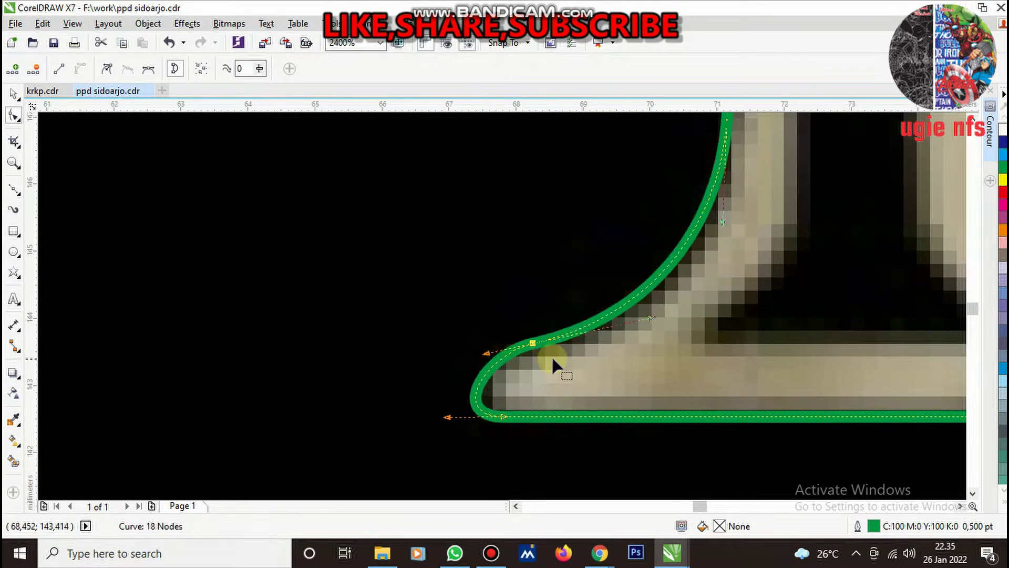
{"action": "scroll", "coordinate": [637, 342], "scroll_direction": "down", "scroll_amount": 2}
{"action": "scroll", "coordinate": [606, 363], "scroll_direction": "down", "scroll_amount": 2}
{"action": "scroll", "coordinate": [613, 158], "scroll_direction": "up", "scroll_amount": 2}
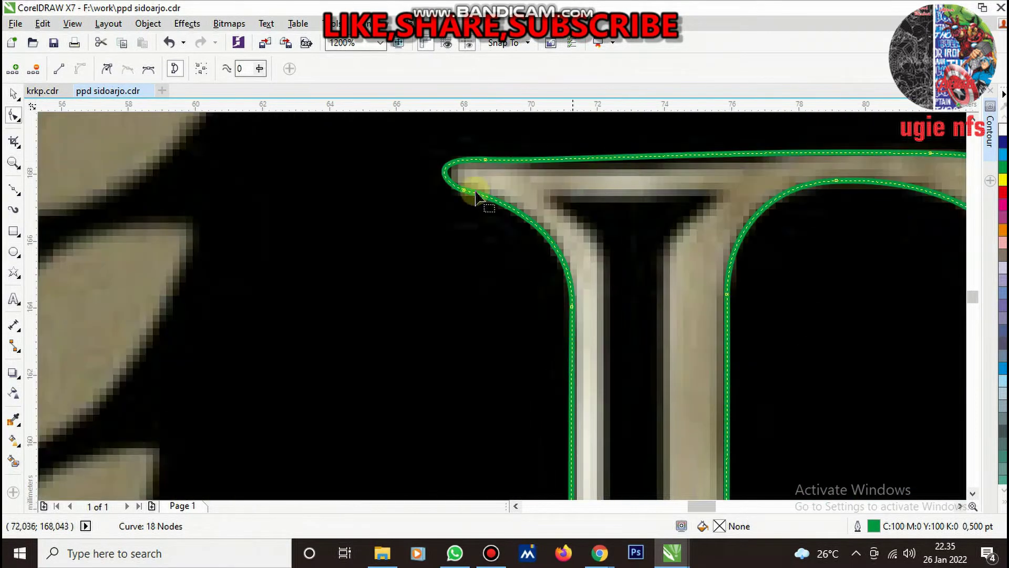
{"action": "scroll", "coordinate": [474, 180], "scroll_direction": "down", "scroll_amount": 1}
{"action": "scroll", "coordinate": [642, 207], "scroll_direction": "up", "scroll_amount": 2}
{"action": "scroll", "coordinate": [526, 211], "scroll_direction": "down", "scroll_amount": 3}
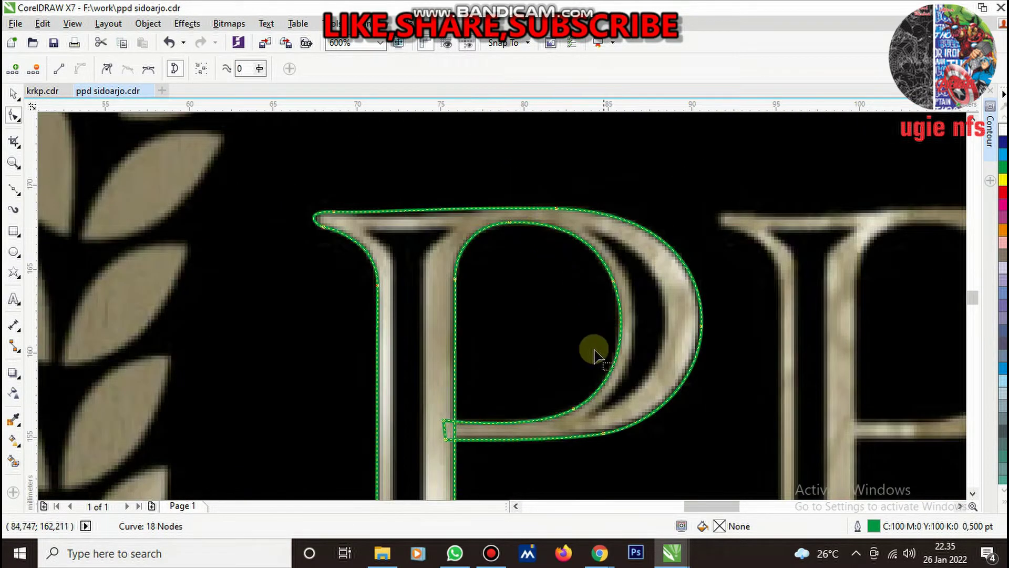
{"action": "scroll", "coordinate": [468, 448], "scroll_direction": "up", "scroll_amount": 2}
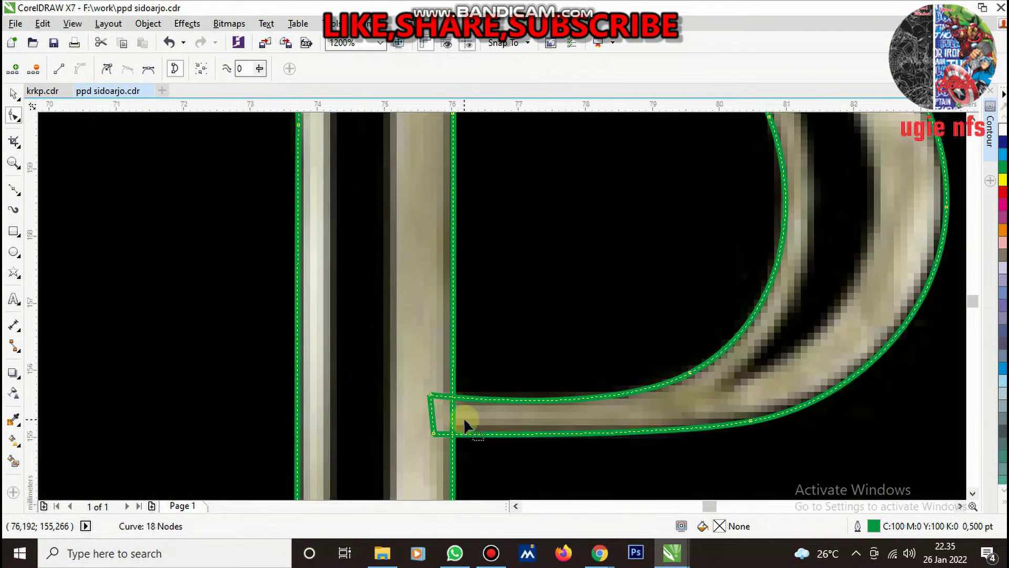
{"action": "key", "text": "space"}
{"action": "scroll", "coordinate": [468, 415], "scroll_direction": "up", "scroll_amount": 1}
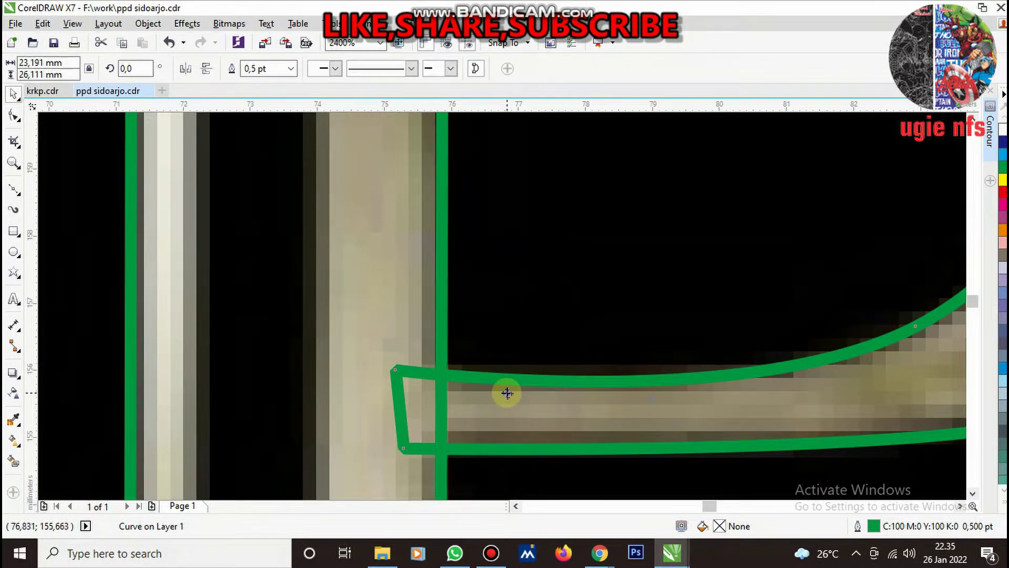
{"action": "scroll", "coordinate": [445, 342], "scroll_direction": "down", "scroll_amount": 2}
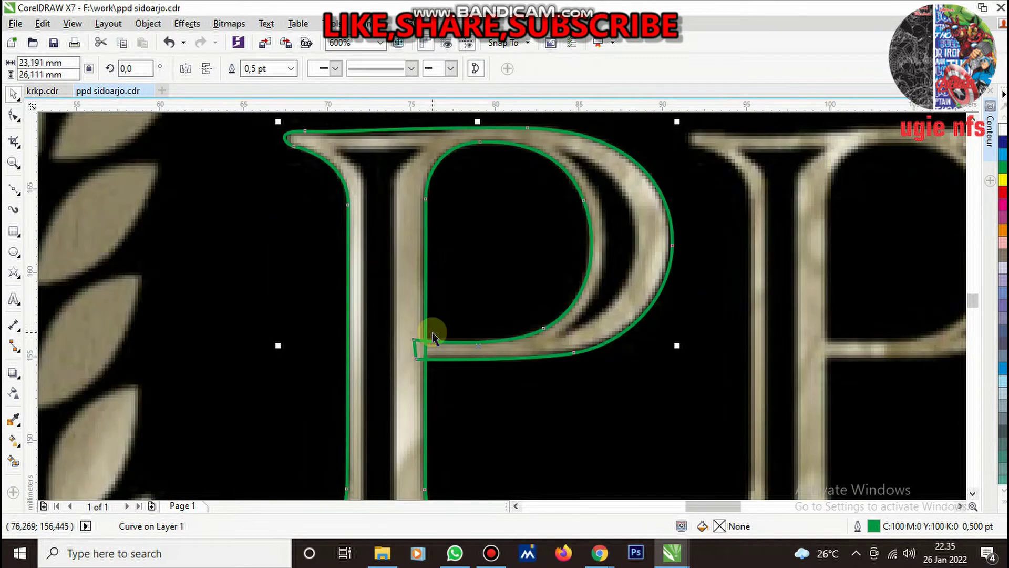
Draw a rectangle over the P's stem-bowl junction and intersect it with the P outline
{"action": "left_click", "coordinate": [14, 231]}
{"action": "scroll", "coordinate": [366, 368], "scroll_direction": "up", "scroll_amount": 1}
{"action": "left_click_drag", "start_coordinate": [416, 302], "coordinate": [532, 388]}
{"action": "key", "text": "space"}
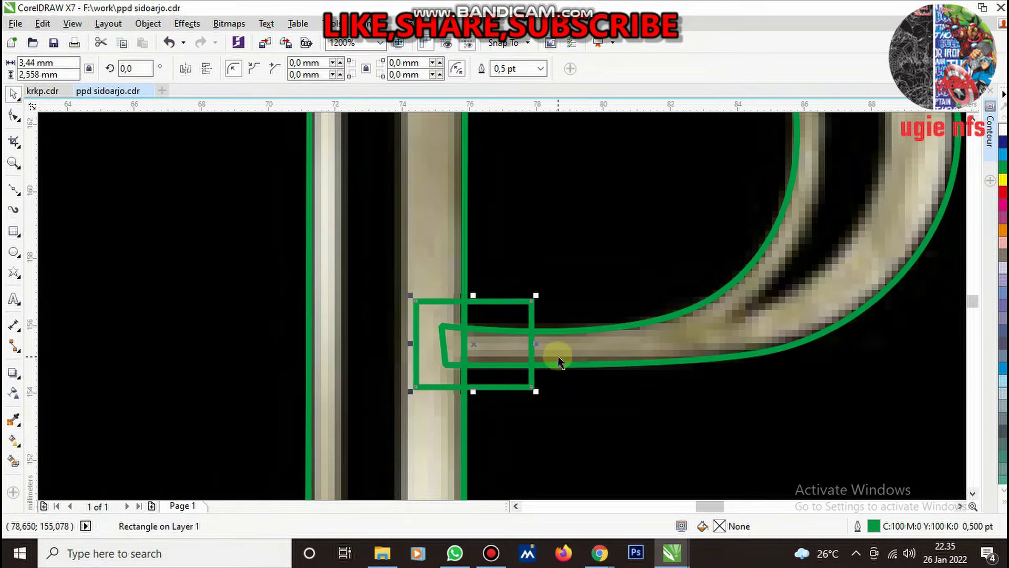
{"action": "left_click", "coordinate": [464, 242], "text": "shift"}
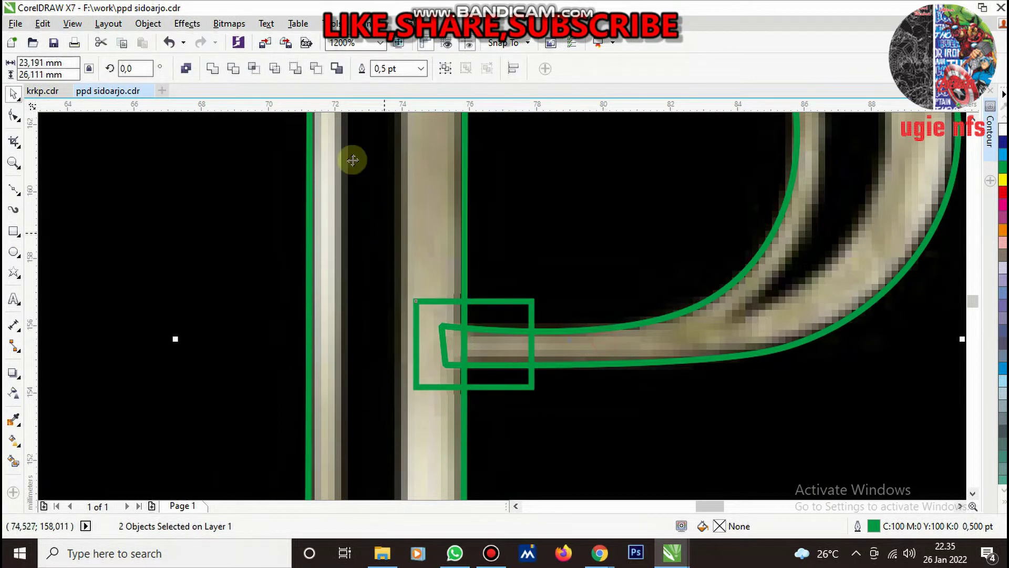
{"action": "left_click", "coordinate": [258, 68]}
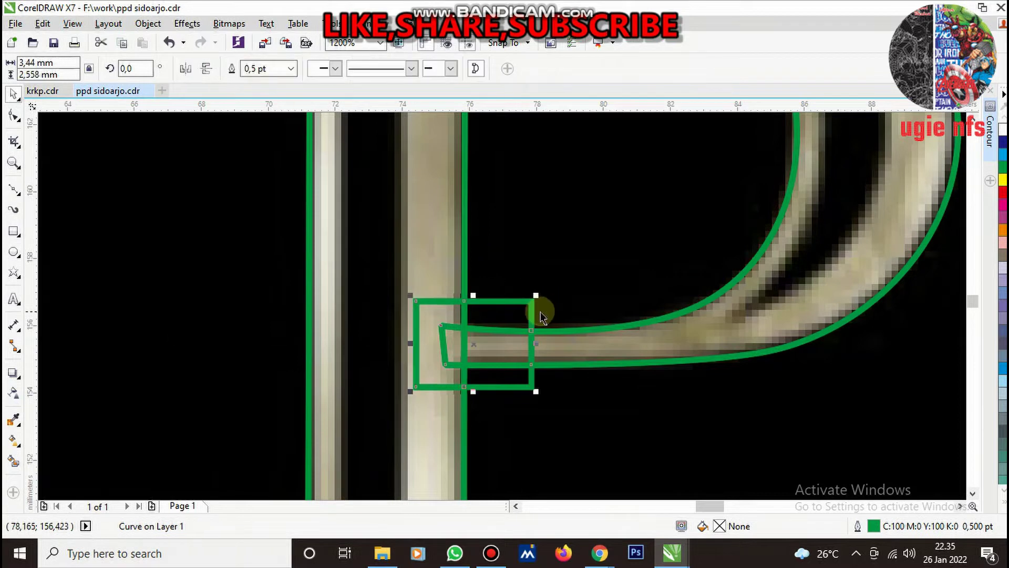
Pull the overlapping rectangle away from the junction and delete it
{"action": "key", "text": "Tab"}
{"action": "key", "text": "Tab"}
{"action": "left_click_drag", "start_coordinate": [596, 319], "coordinate": [704, 373]}
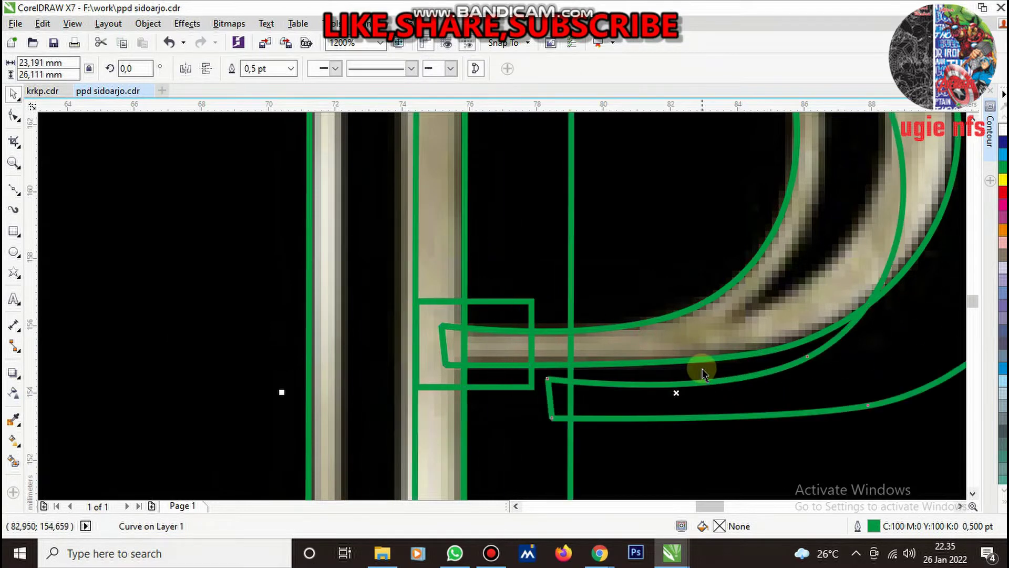
{"action": "key", "text": "ctrl+z"}
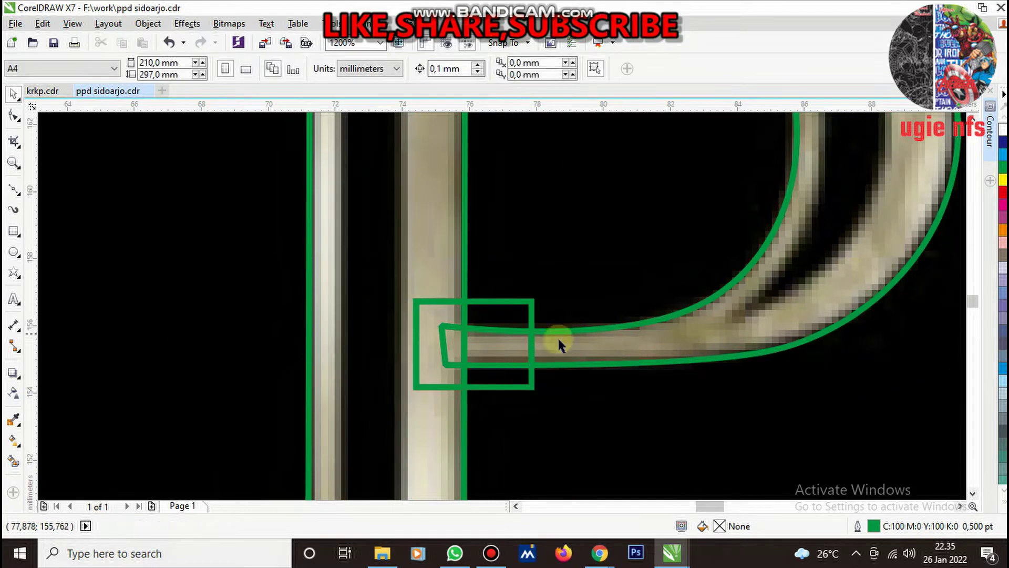
{"action": "left_click", "coordinate": [585, 349]}
{"action": "left_click_drag", "start_coordinate": [525, 318], "coordinate": [575, 383]}
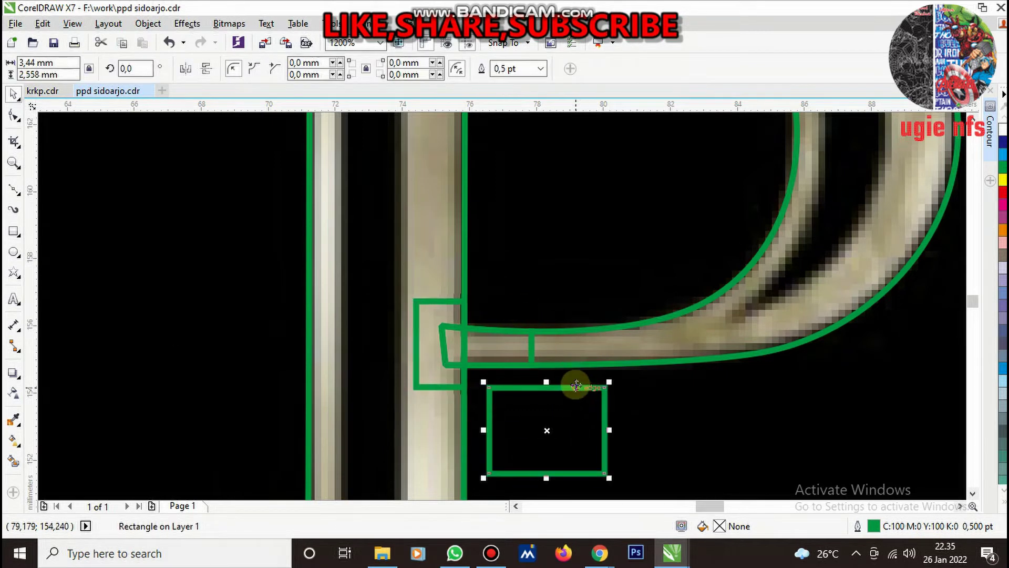
{"action": "key", "text": "Delete"}
Delete the leftover rectangle on the stem, keeping the small cut piece at the junction
{"action": "left_click", "coordinate": [502, 350]}
{"action": "left_click_drag", "start_coordinate": [494, 347], "coordinate": [580, 378]}
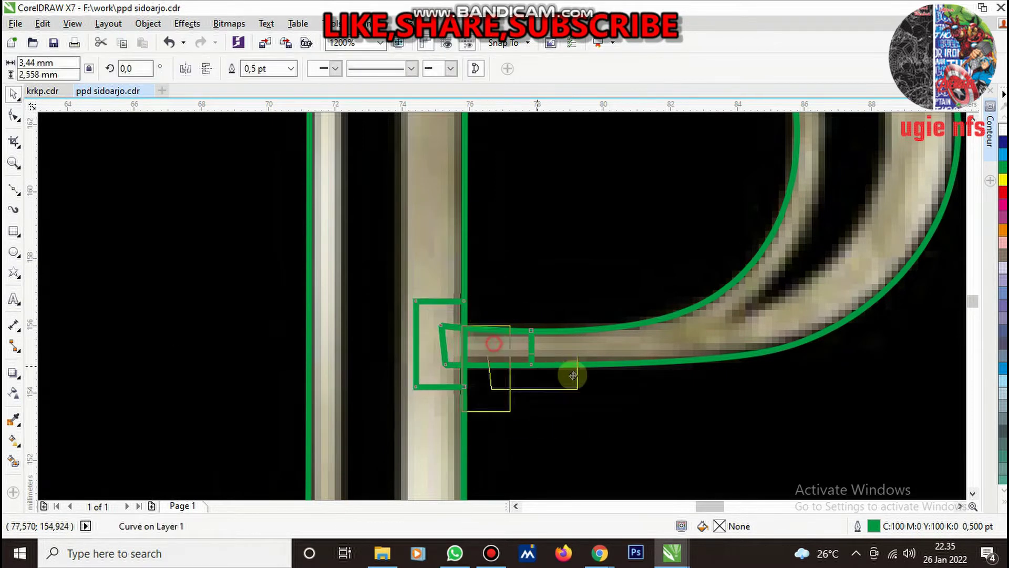
{"action": "key", "text": "ctrl+z"}
{"action": "right_click", "coordinate": [513, 345]}
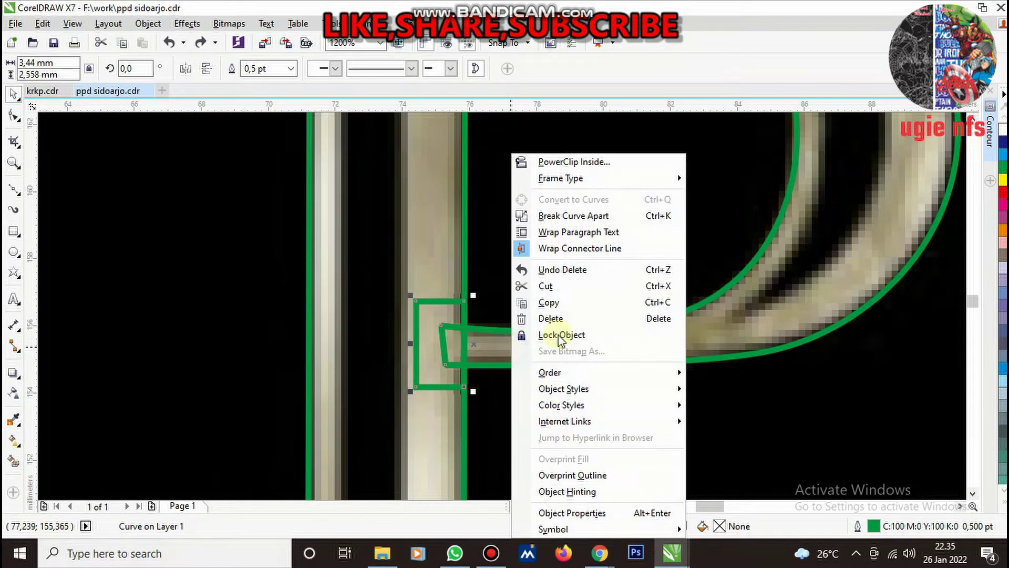
{"action": "left_click", "coordinate": [573, 215]}
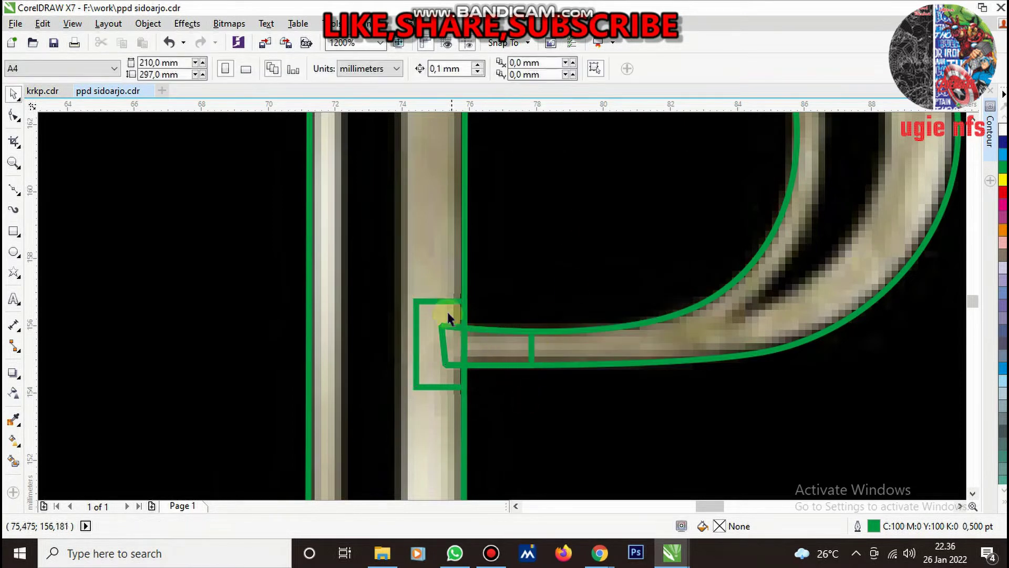
{"action": "left_click", "coordinate": [464, 315]}
{"action": "key", "text": "Delete"}
{"action": "left_click", "coordinate": [503, 357]}
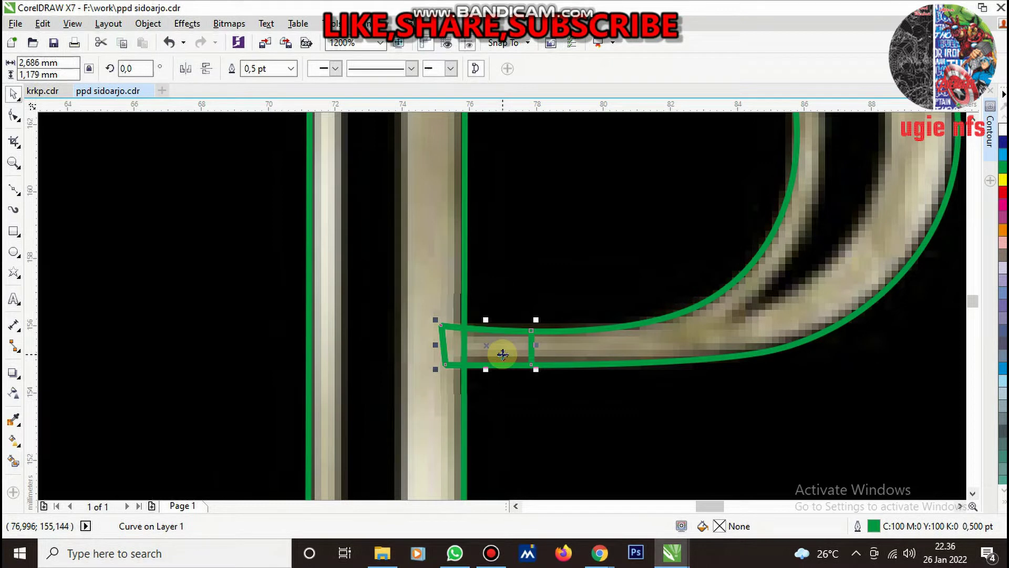
Draw a rectangle over the stem-bowl junction and try combining it, then undo the attempt
{"action": "left_click", "coordinate": [14, 230]}
{"action": "left_click_drag", "start_coordinate": [400, 296], "coordinate": [495, 394]}
{"action": "key", "text": "space"}
{"action": "left_click", "coordinate": [295, 149], "text": "shift"}
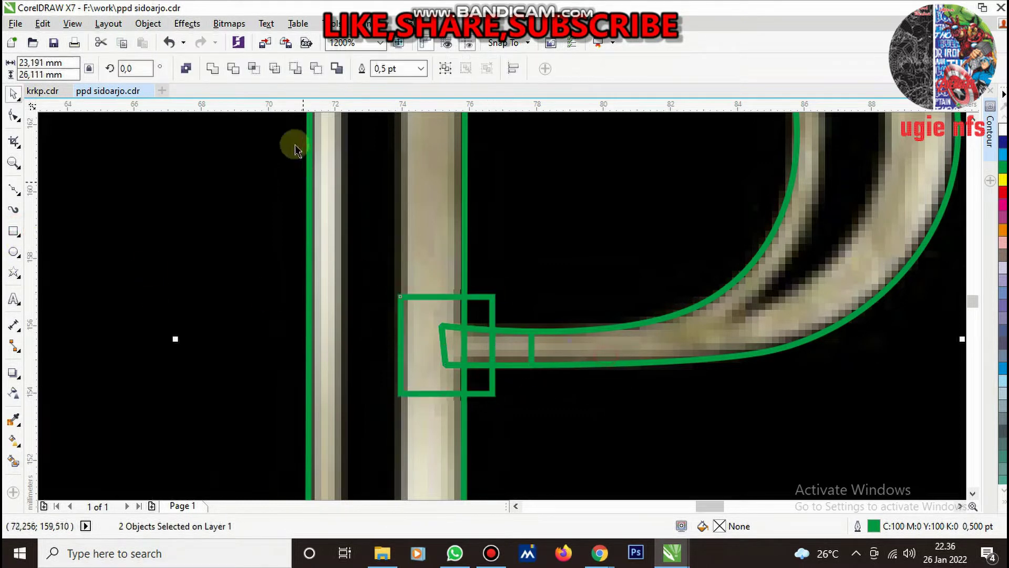
{"action": "left_click", "coordinate": [234, 69]}
{"action": "left_click", "coordinate": [398, 325]}
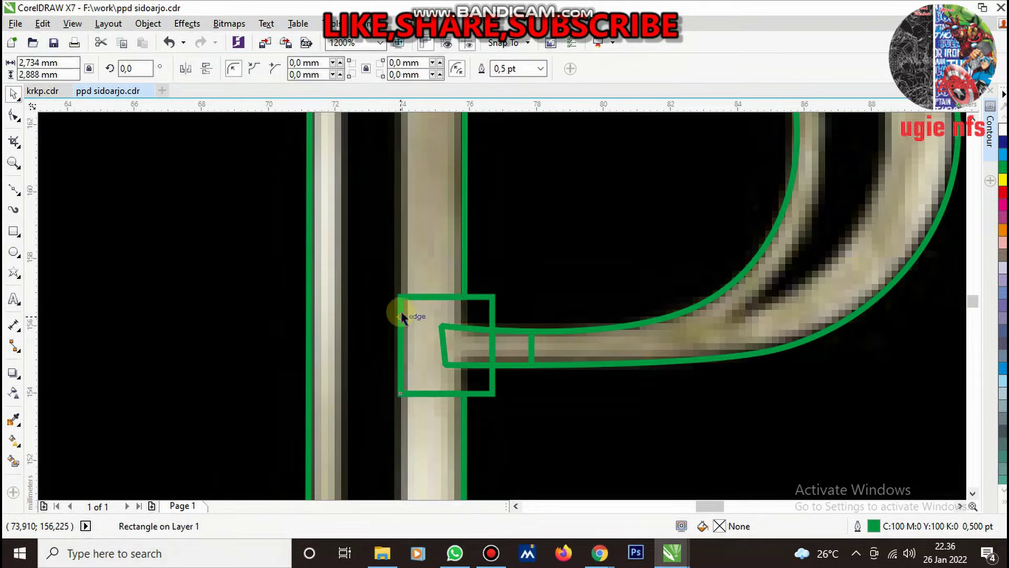
{"action": "key", "text": "Delete"}
{"action": "left_click", "coordinate": [173, 45]}
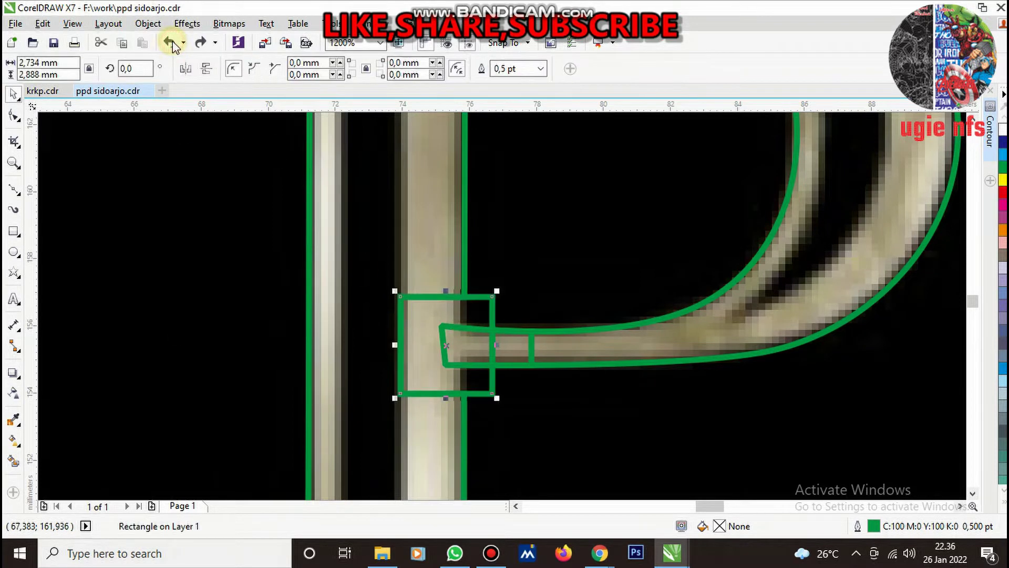
{"action": "left_click", "coordinate": [173, 45]}
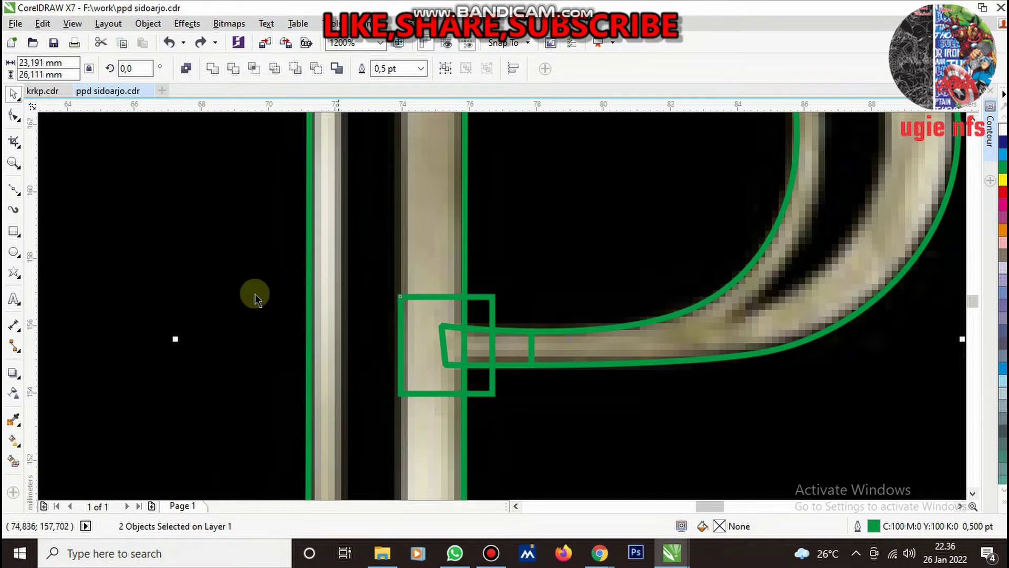
Add two nodes on the bowl and drag its inner corner onto the stem line
{"action": "left_click", "coordinate": [197, 294]}
{"action": "scroll", "coordinate": [479, 320], "scroll_direction": "up", "scroll_amount": 2}
{"action": "left_click", "coordinate": [531, 266]}
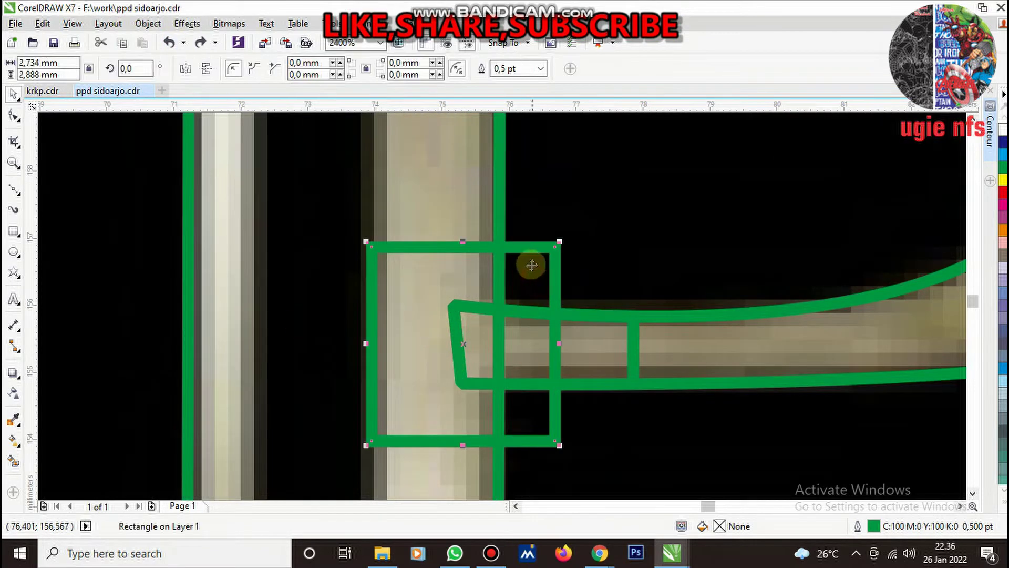
{"action": "left_click_drag", "start_coordinate": [697, 331], "coordinate": [774, 345]}
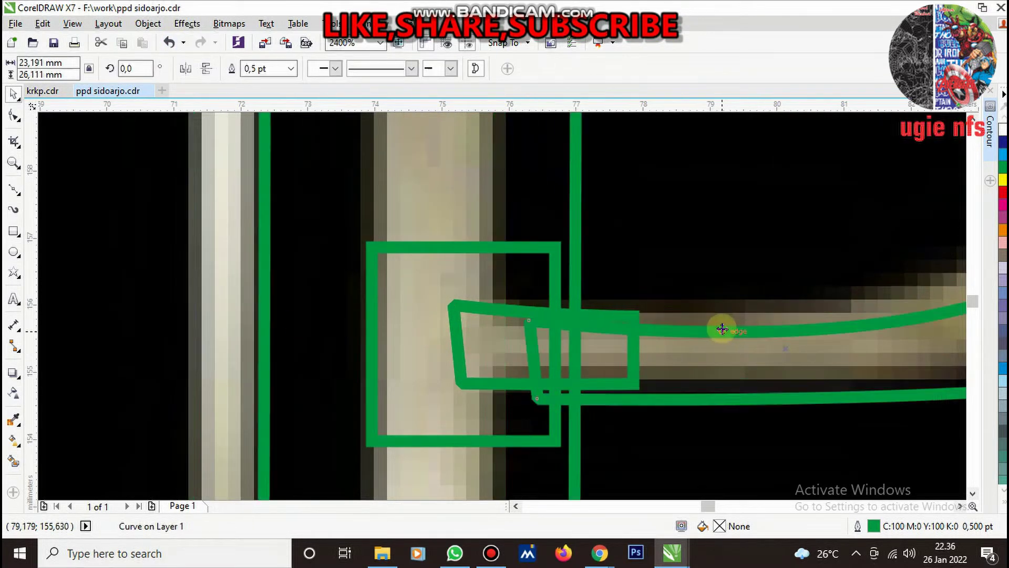
{"action": "key", "text": "ctrl+z"}
{"action": "key", "text": "F10"}
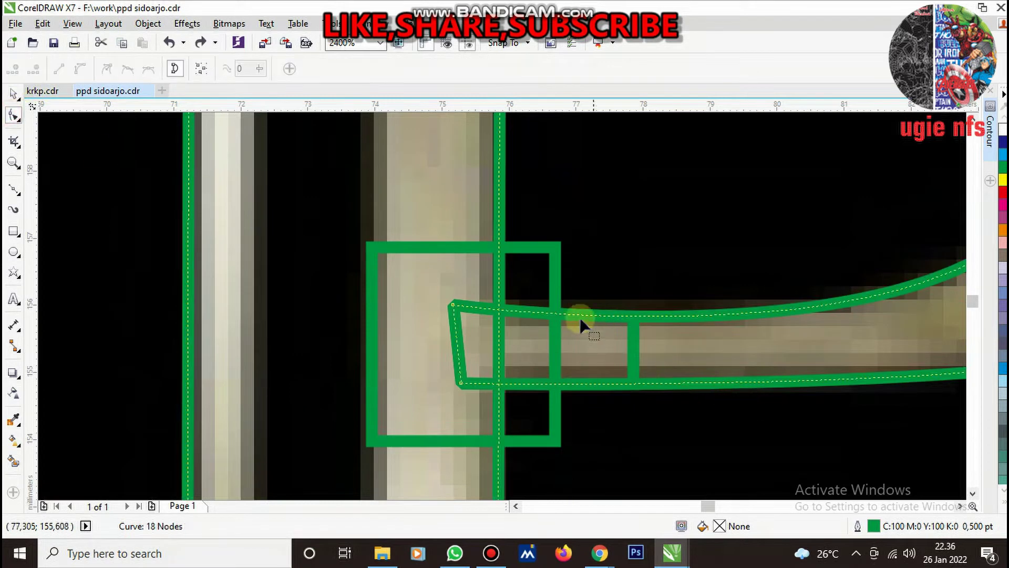
{"action": "double_click", "coordinate": [571, 314]}
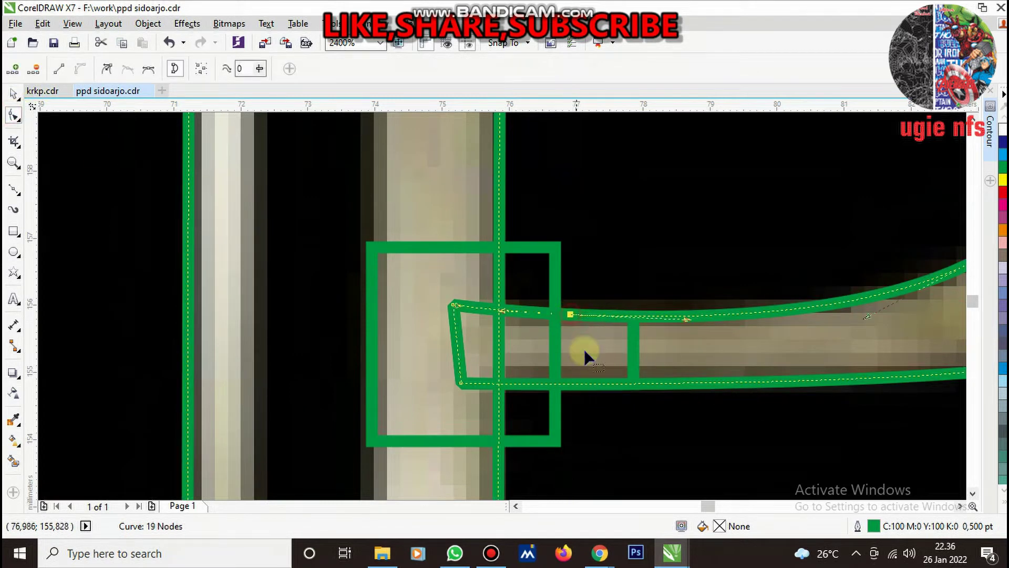
{"action": "double_click", "coordinate": [578, 384]}
{"action": "mouse_move", "coordinate": [453, 307]}
{"action": "left_mouse_down"}
{"action": "mouse_move", "coordinate": [514, 311]}
{"action": "mouse_move", "coordinate": [516, 302]}
{"action": "mouse_move", "coordinate": [523, 336]}
{"action": "left_mouse_up"}
{"action": "left_click_drag", "start_coordinate": [526, 383], "coordinate": [523, 365]}
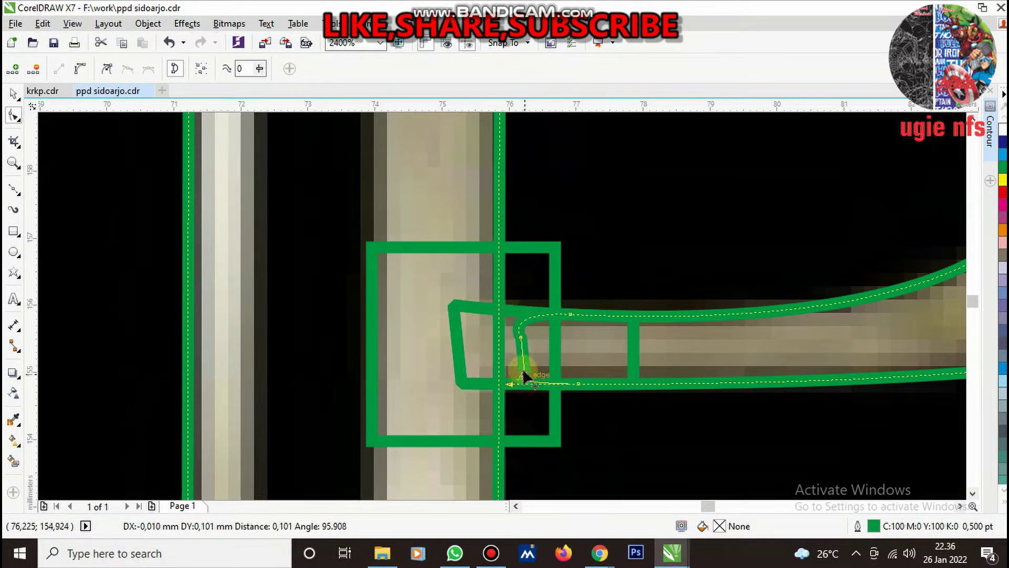
Select the junction rectangle and clear it away from the joint
{"action": "key", "text": "space"}
{"action": "left_click", "coordinate": [535, 284]}
{"action": "key", "text": "Escape"}
{"action": "scroll", "coordinate": [565, 305], "scroll_direction": "down", "scroll_amount": 3}
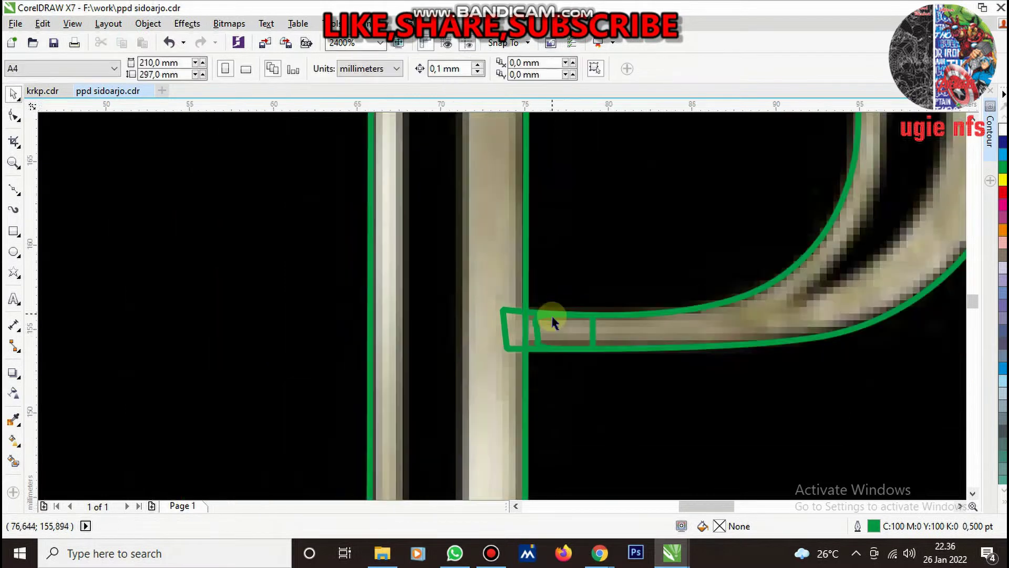
{"action": "scroll", "coordinate": [552, 321], "scroll_direction": "down", "scroll_amount": 2}
Weld the P outline and the bowl curve into one continuous outline
{"action": "left_click", "coordinate": [621, 286]}
{"action": "scroll", "coordinate": [578, 315], "scroll_direction": "up", "scroll_amount": 3}
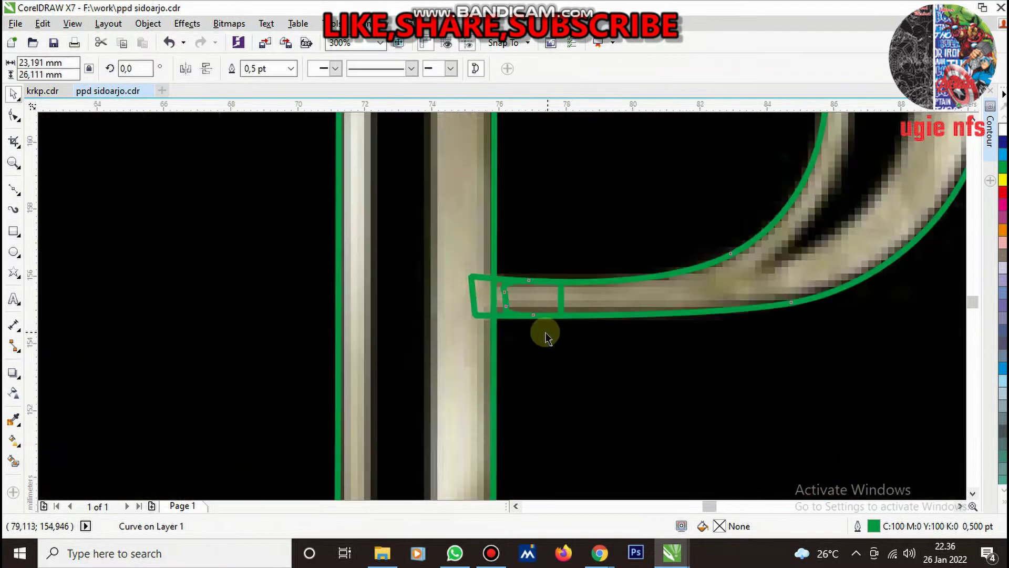
{"action": "scroll", "coordinate": [545, 334], "scroll_direction": "up", "scroll_amount": 2}
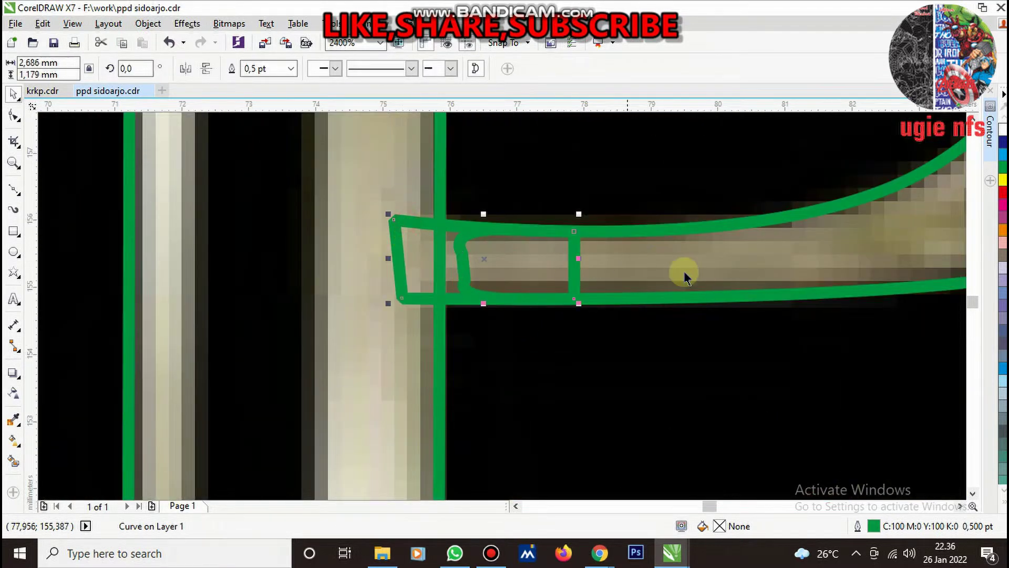
{"action": "left_click", "coordinate": [713, 253], "text": "shift"}
{"action": "left_click", "coordinate": [213, 68]}
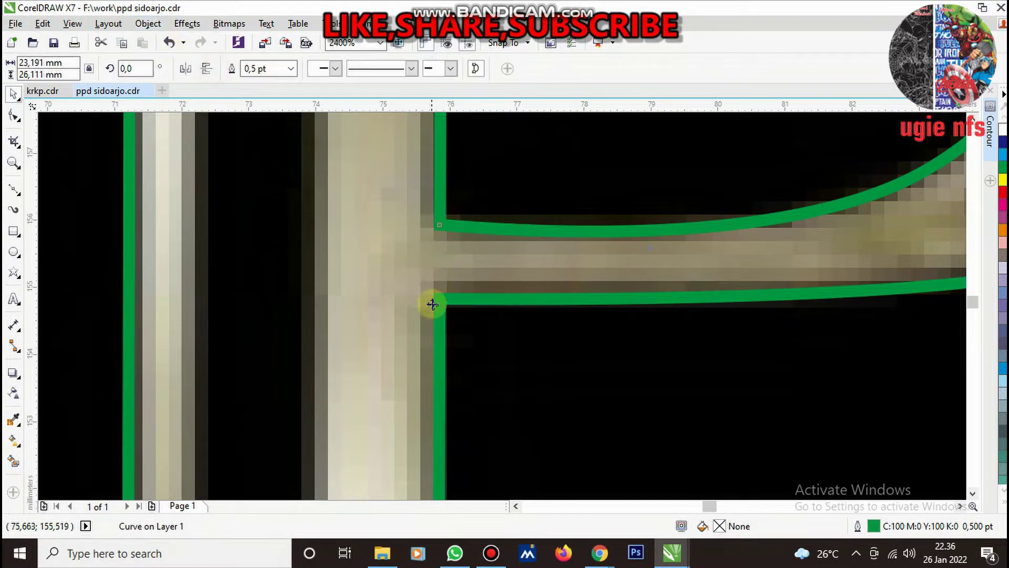
{"action": "scroll", "coordinate": [447, 297], "scroll_direction": "down", "scroll_amount": 3}
{"action": "scroll", "coordinate": [466, 293], "scroll_direction": "up", "scroll_amount": 1}
{"action": "scroll", "coordinate": [337, 288], "scroll_direction": "down", "scroll_amount": 1}
{"action": "scroll", "coordinate": [336, 288], "scroll_direction": "down", "scroll_amount": 1}
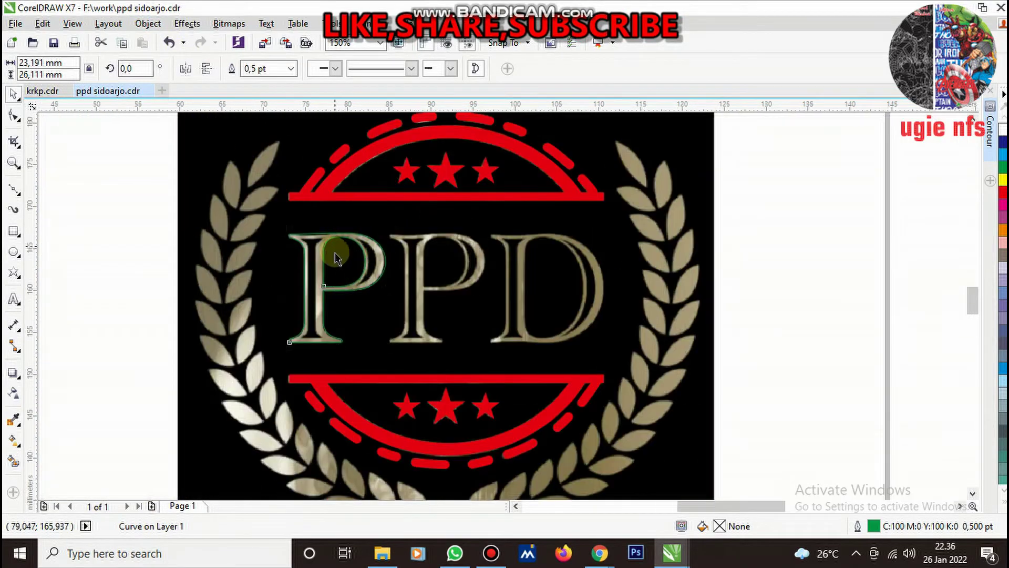
{"action": "scroll", "coordinate": [333, 258], "scroll_direction": "up", "scroll_amount": 3}
{"action": "left_click", "coordinate": [14, 191]}
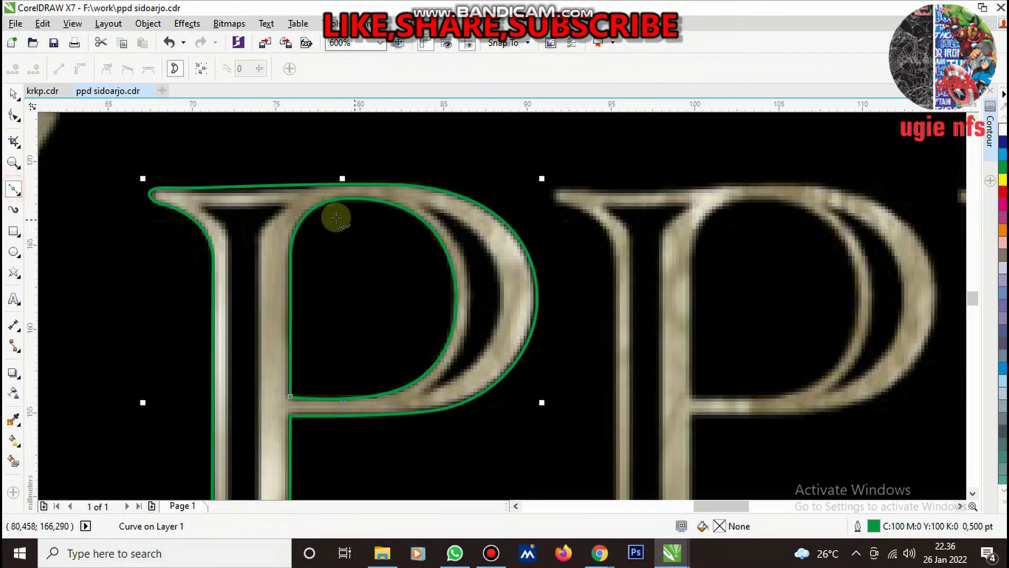
Trace the inner serif's underside and down the stem's inner edge with Bezier nodes
{"action": "scroll", "coordinate": [182, 198], "scroll_direction": "up", "scroll_amount": 1}
{"action": "scroll", "coordinate": [182, 198], "scroll_direction": "up", "scroll_amount": 1}
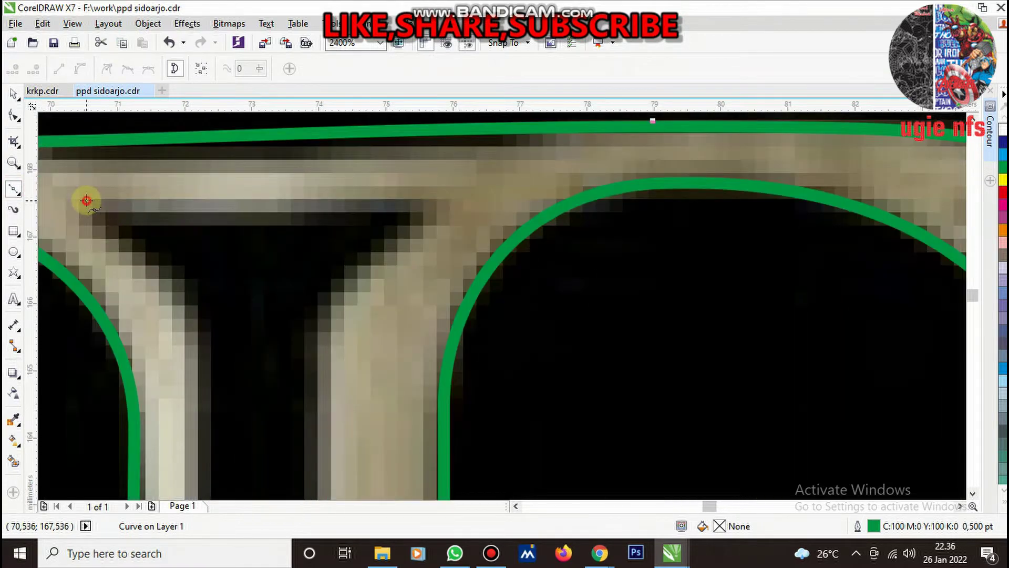
{"action": "left_click", "coordinate": [86, 200]}
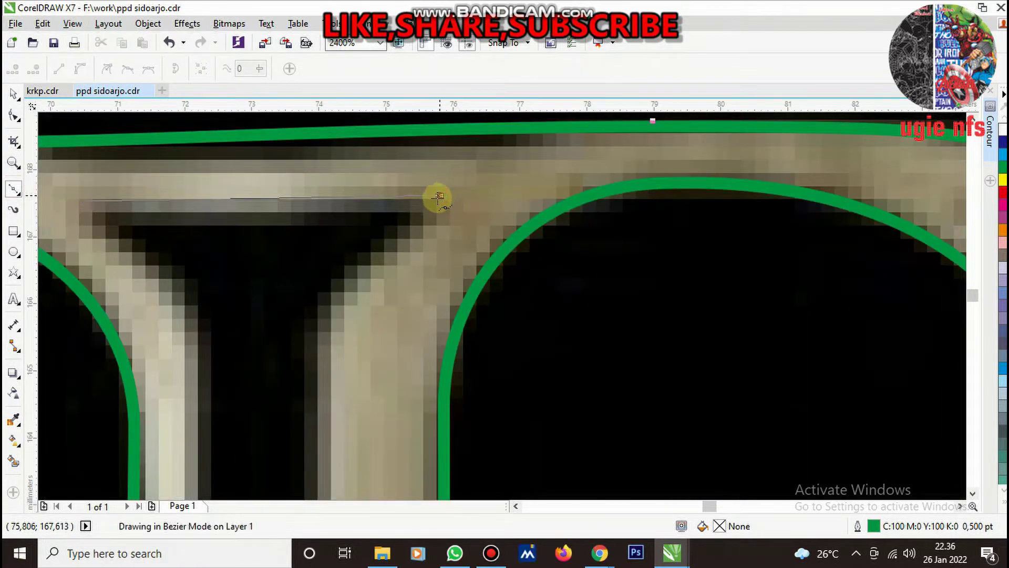
{"action": "left_click", "coordinate": [440, 197]}
{"action": "scroll", "coordinate": [402, 220], "scroll_direction": "down", "scroll_amount": 1}
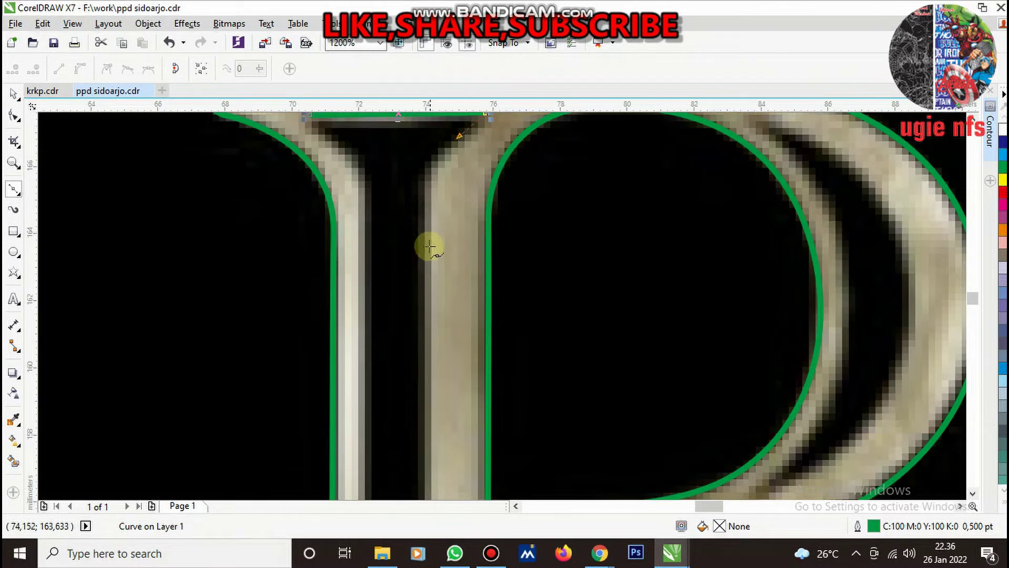
{"action": "mouse_move", "coordinate": [423, 256]}
{"action": "left_mouse_down"}
{"action": "mouse_move", "coordinate": [416, 368]}
{"action": "mouse_move", "coordinate": [457, 263]}
{"action": "left_mouse_up"}
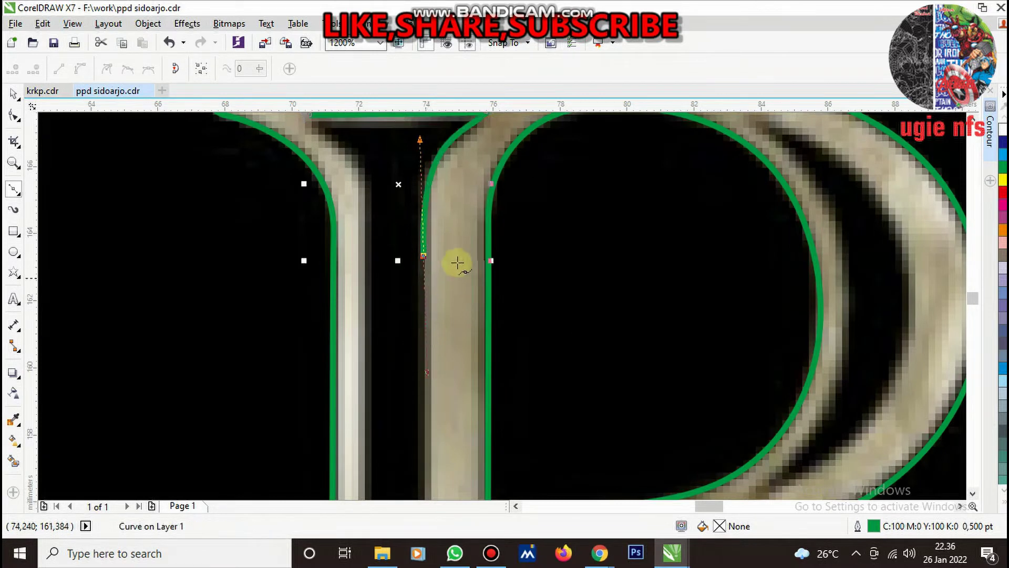
{"action": "scroll", "coordinate": [457, 264], "scroll_direction": "down", "scroll_amount": 3}
{"action": "scroll", "coordinate": [457, 368], "scroll_direction": "up", "scroll_amount": 3}
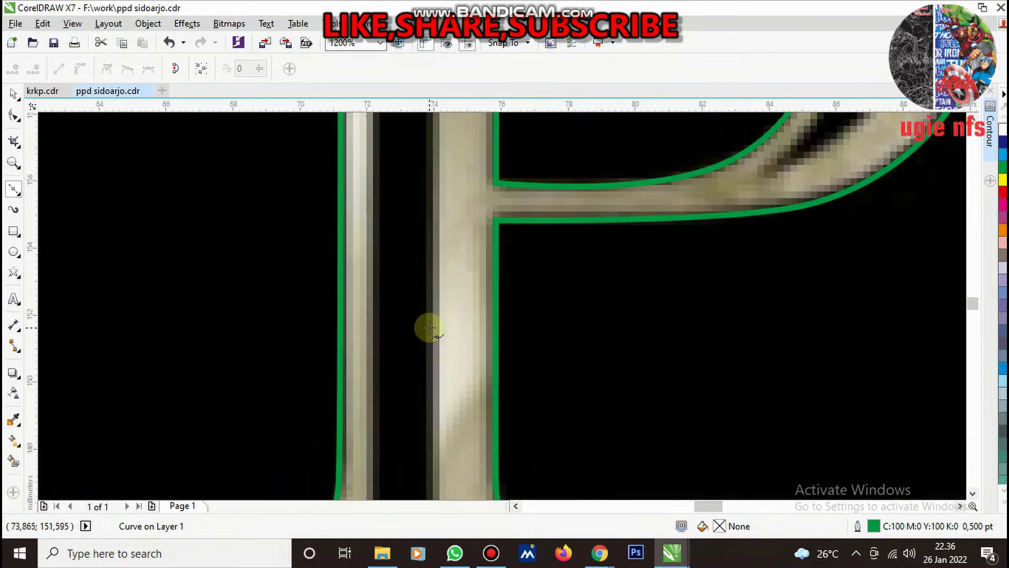
{"action": "left_click_drag", "start_coordinate": [430, 327], "coordinate": [395, 327]}
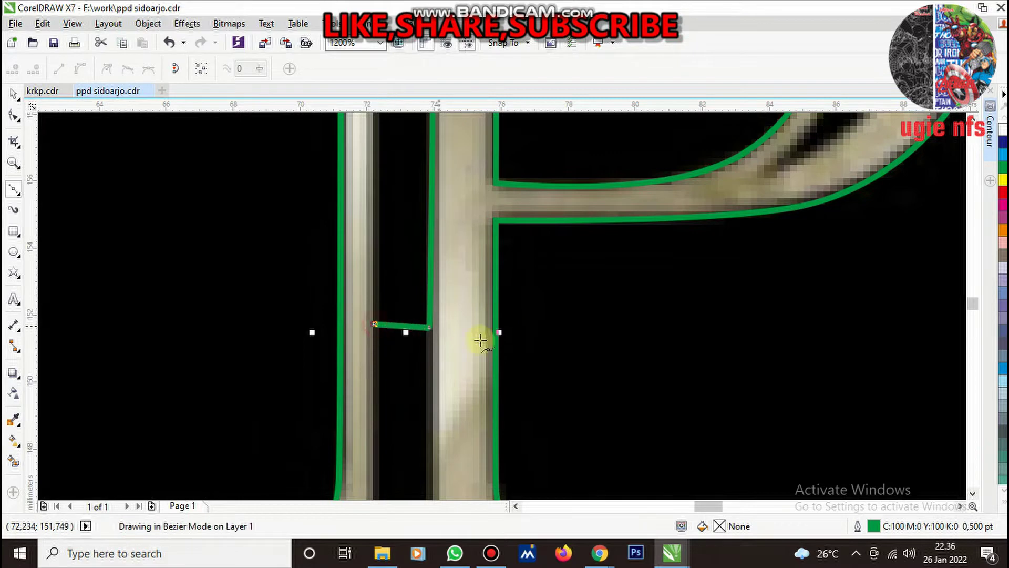
Add a curved node to shape the serif trace's next segment
{"action": "left_click", "coordinate": [499, 332]}
{"action": "scroll", "coordinate": [469, 232], "scroll_direction": "down", "scroll_amount": 3}
{"action": "scroll", "coordinate": [450, 219], "scroll_direction": "up", "scroll_amount": 4}
{"action": "left_click_drag", "start_coordinate": [392, 257], "coordinate": [392, 213]}
{"action": "scroll", "coordinate": [401, 243], "scroll_direction": "down", "scroll_amount": 3}
{"action": "scroll", "coordinate": [374, 194], "scroll_direction": "up", "scroll_amount": 3}
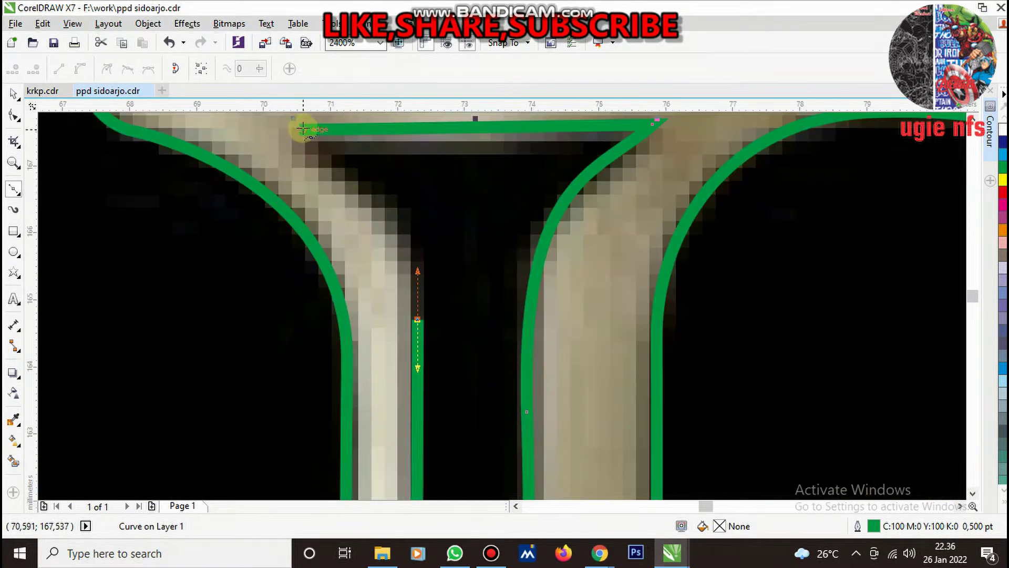
Close the serif path at its start node and move the curve down into the P's stem
{"action": "left_click", "coordinate": [302, 128]}
{"action": "left_click_drag", "start_coordinate": [423, 175], "coordinate": [405, 181]}
{"action": "key", "text": "ctrl+z"}
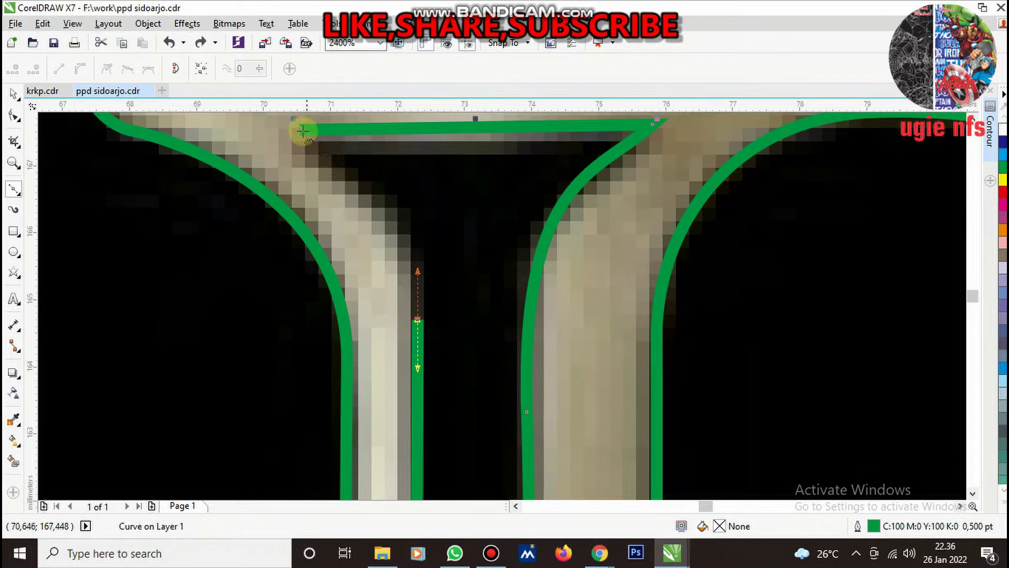
{"action": "left_click_drag", "start_coordinate": [301, 130], "coordinate": [406, 198]}
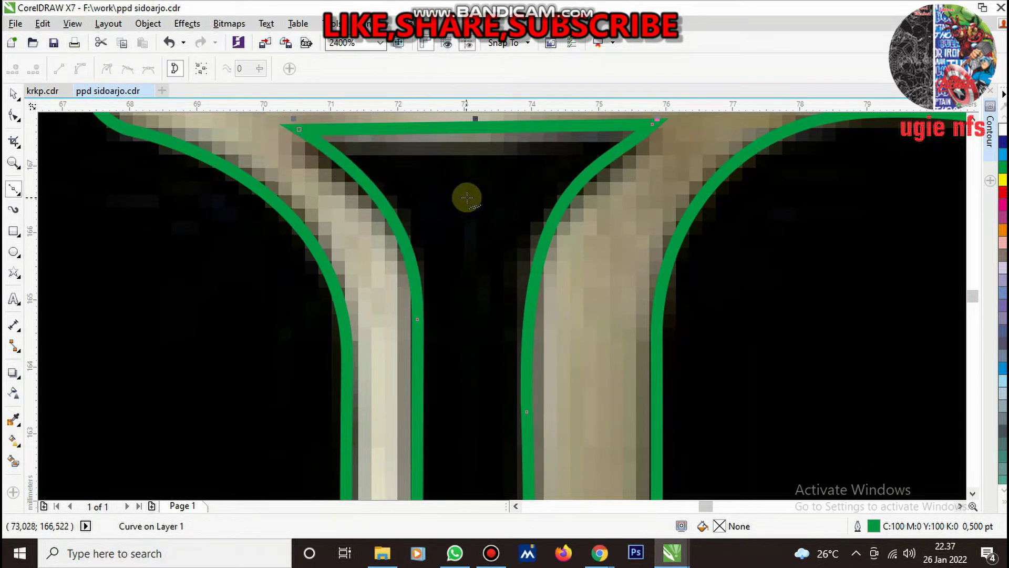
{"action": "key", "text": "space"}
{"action": "scroll", "coordinate": [463, 231], "scroll_direction": "down", "scroll_amount": 2}
{"action": "left_click_drag", "start_coordinate": [463, 232], "coordinate": [463, 335]}
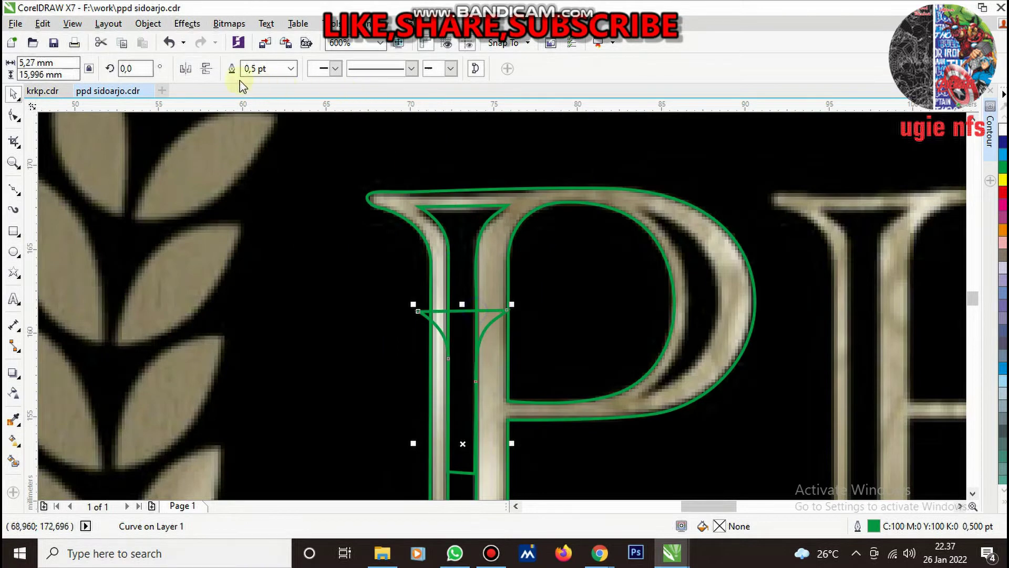
Flip the serif shape vertically, move it to the stem's base and weld it to the stem curve
{"action": "left_click", "coordinate": [212, 71]}
{"action": "scroll", "coordinate": [444, 264], "scroll_direction": "down", "scroll_amount": 2}
{"action": "scroll", "coordinate": [444, 350], "scroll_direction": "down", "scroll_amount": 1}
{"action": "scroll", "coordinate": [468, 323], "scroll_direction": "up", "scroll_amount": 4}
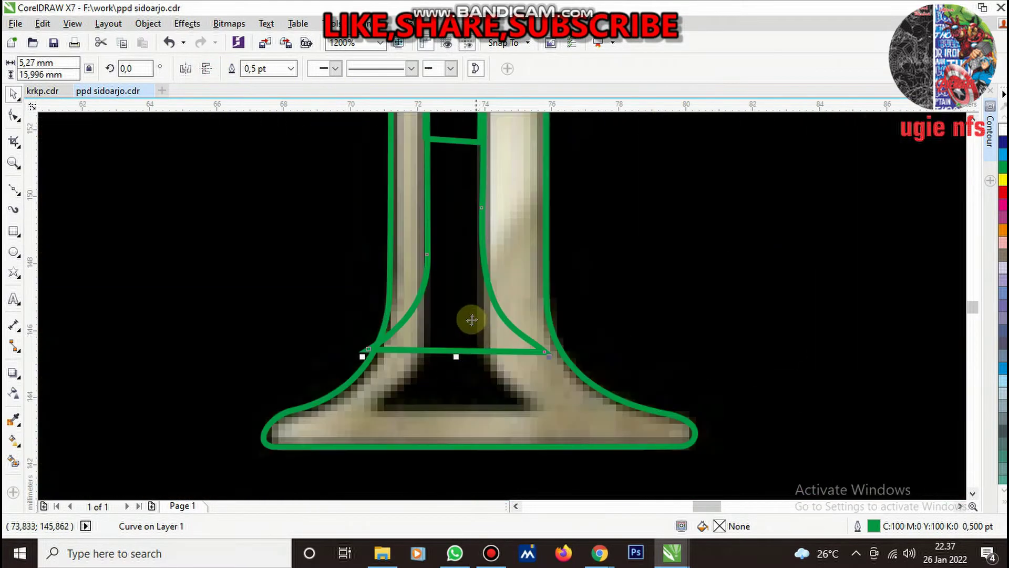
{"action": "left_click_drag", "start_coordinate": [472, 374], "coordinate": [476, 423]}
{"action": "scroll", "coordinate": [491, 396], "scroll_direction": "down", "scroll_amount": 1}
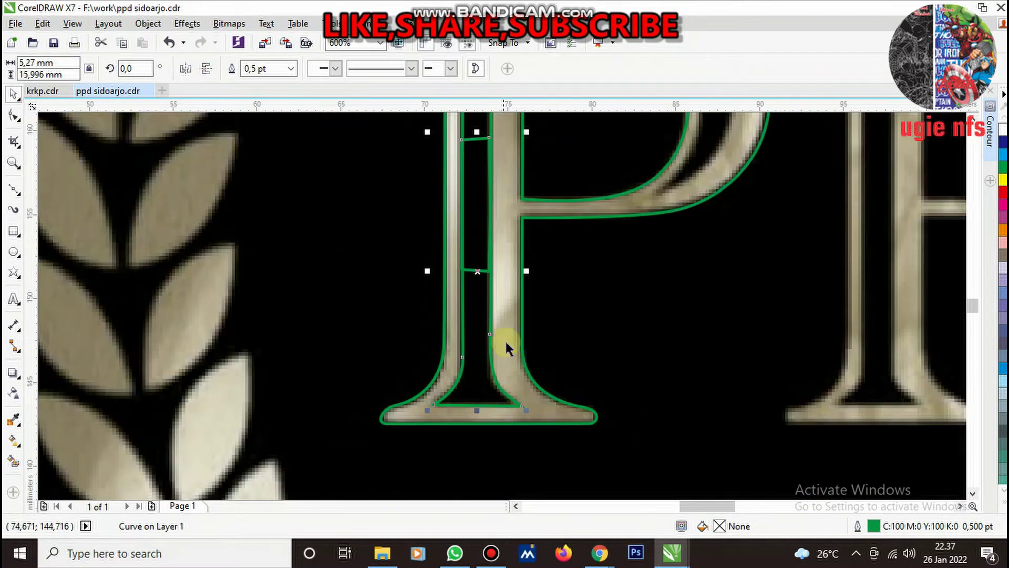
{"action": "left_click", "coordinate": [458, 119], "text": "shift"}
{"action": "left_click", "coordinate": [213, 68]}
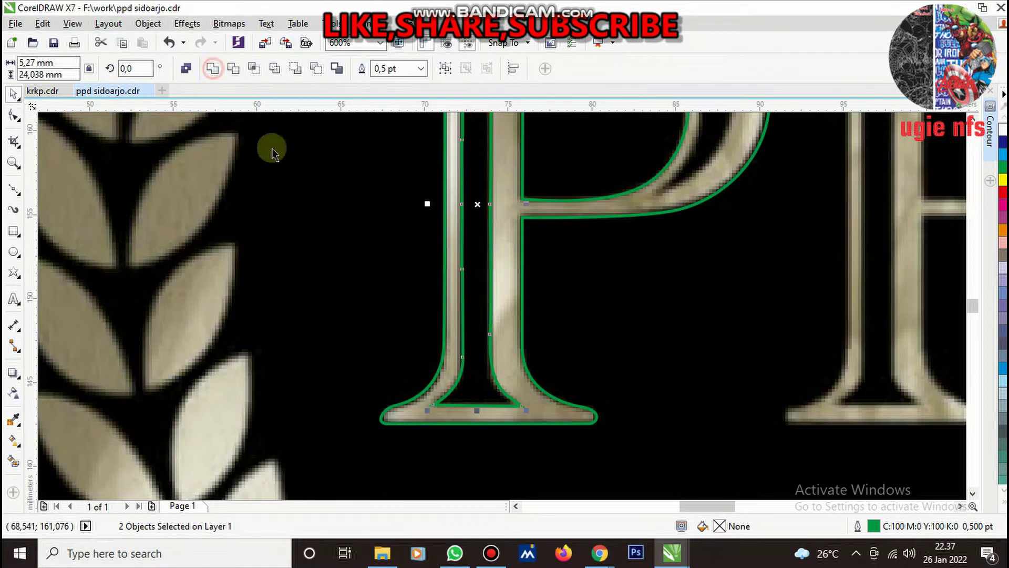
Delete the surplus stem nodes and snap the inner corner onto the serif edge
{"action": "left_click", "coordinate": [13, 116]}
{"action": "left_click_drag", "start_coordinate": [406, 140], "coordinate": [541, 288]}
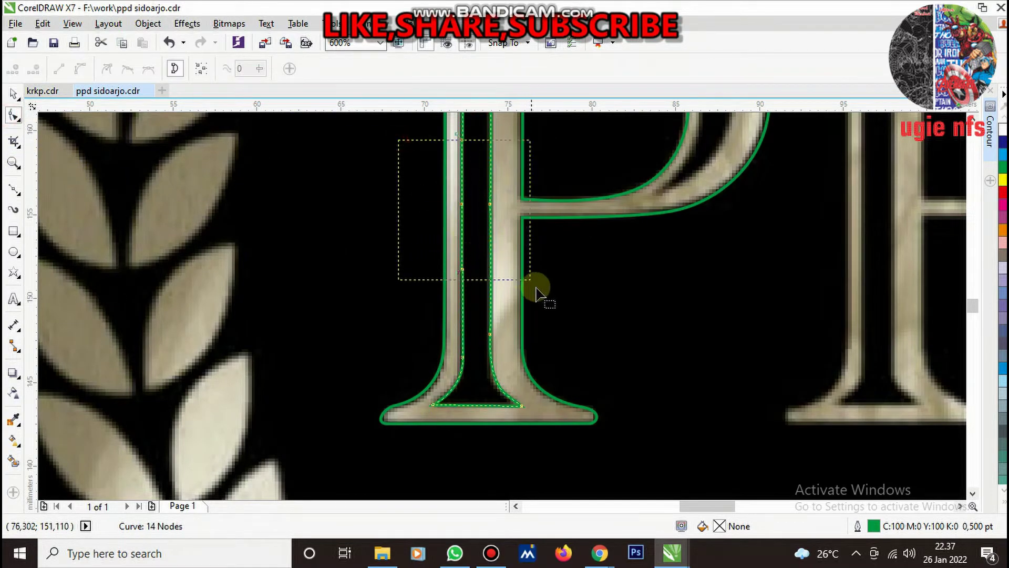
{"action": "scroll", "coordinate": [475, 263], "scroll_direction": "down", "scroll_amount": 2}
{"action": "scroll", "coordinate": [476, 263], "scroll_direction": "up", "scroll_amount": 2}
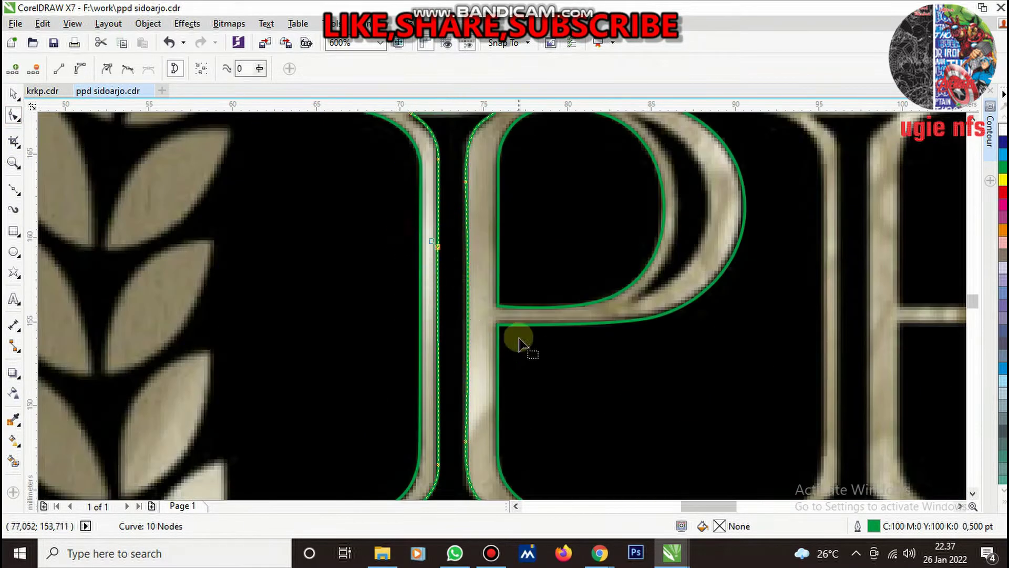
{"action": "key", "text": "Delete"}
{"action": "scroll", "coordinate": [498, 215], "scroll_direction": "down", "scroll_amount": 2}
{"action": "scroll", "coordinate": [508, 302], "scroll_direction": "up", "scroll_amount": 4}
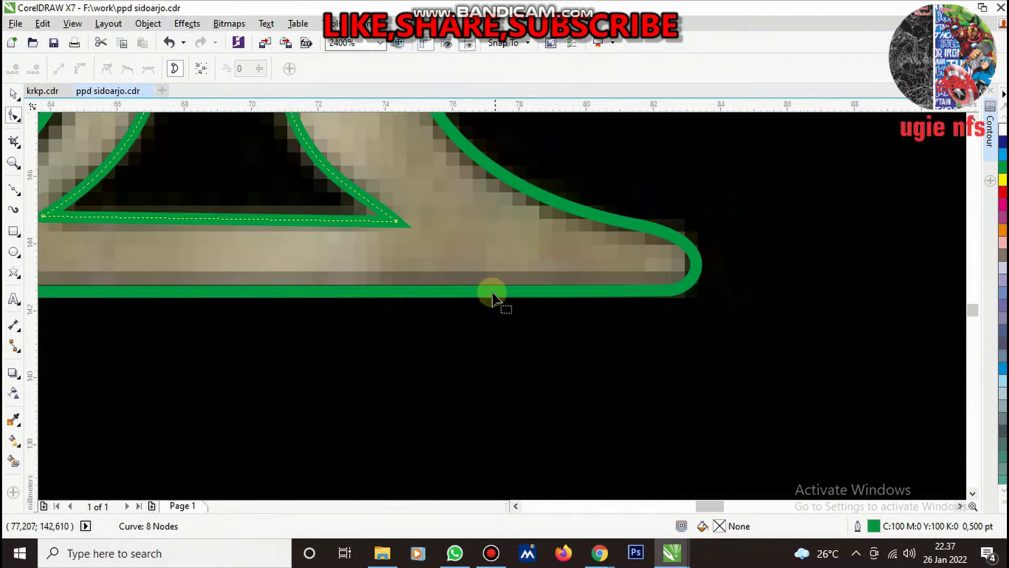
{"action": "scroll", "coordinate": [492, 293], "scroll_direction": "down", "scroll_amount": 1}
{"action": "scroll", "coordinate": [527, 290], "scroll_direction": "up", "scroll_amount": 1}
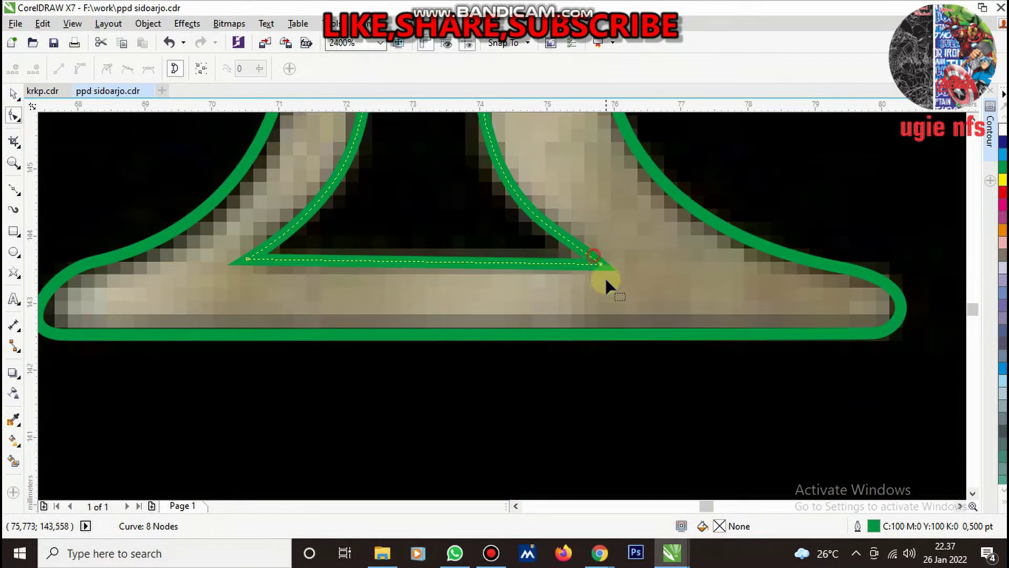
{"action": "left_click_drag", "start_coordinate": [602, 265], "coordinate": [595, 254]}
{"action": "scroll", "coordinate": [471, 300], "scroll_direction": "down", "scroll_amount": 2}
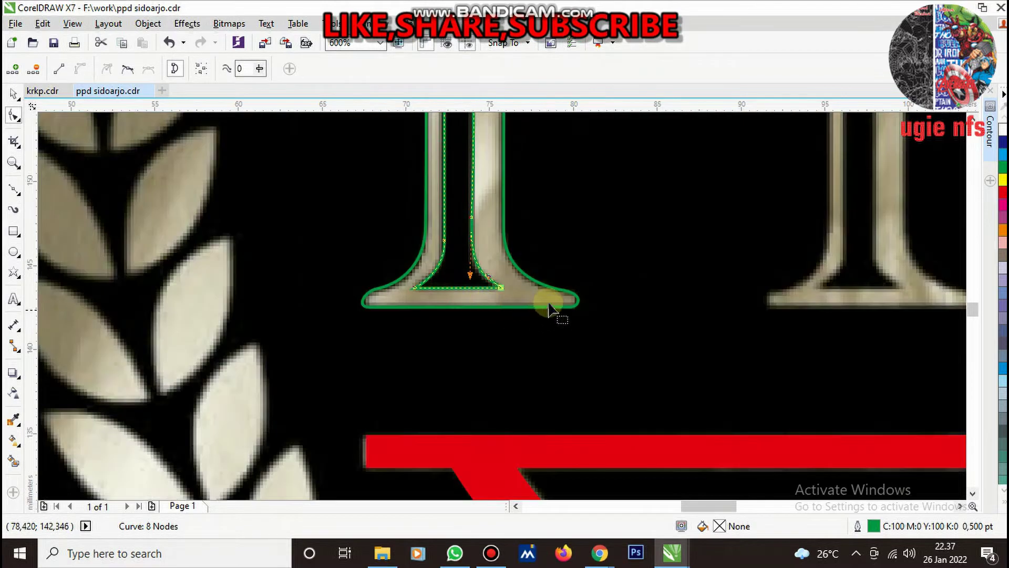
{"action": "scroll", "coordinate": [450, 282], "scroll_direction": "down", "scroll_amount": 2}
{"action": "scroll", "coordinate": [487, 235], "scroll_direction": "up", "scroll_amount": 2}
{"action": "key", "text": "space"}
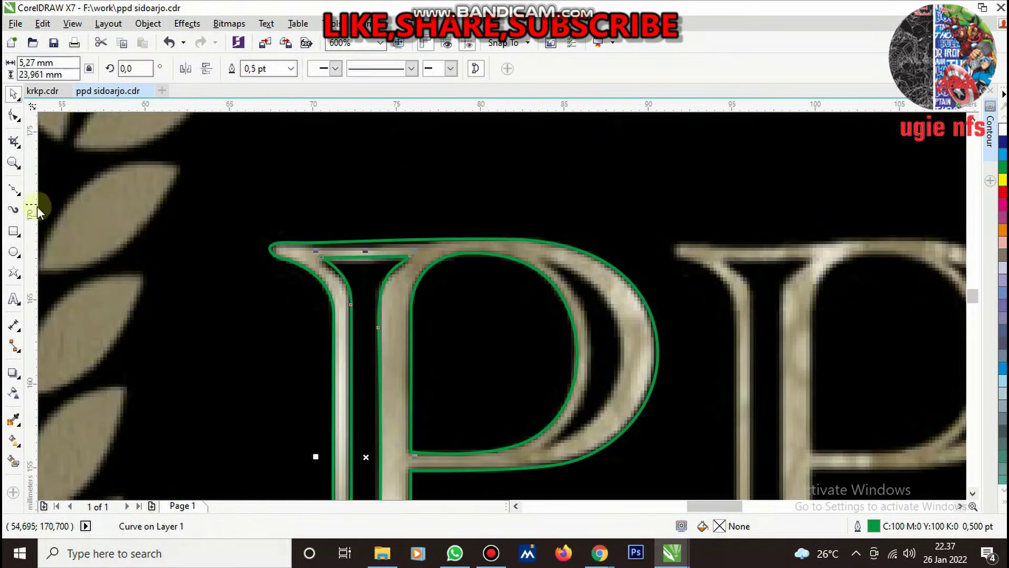
Draw an ellipse over the first P's bowl and fit its height and position to the bowl
{"action": "left_click", "coordinate": [12, 253]}
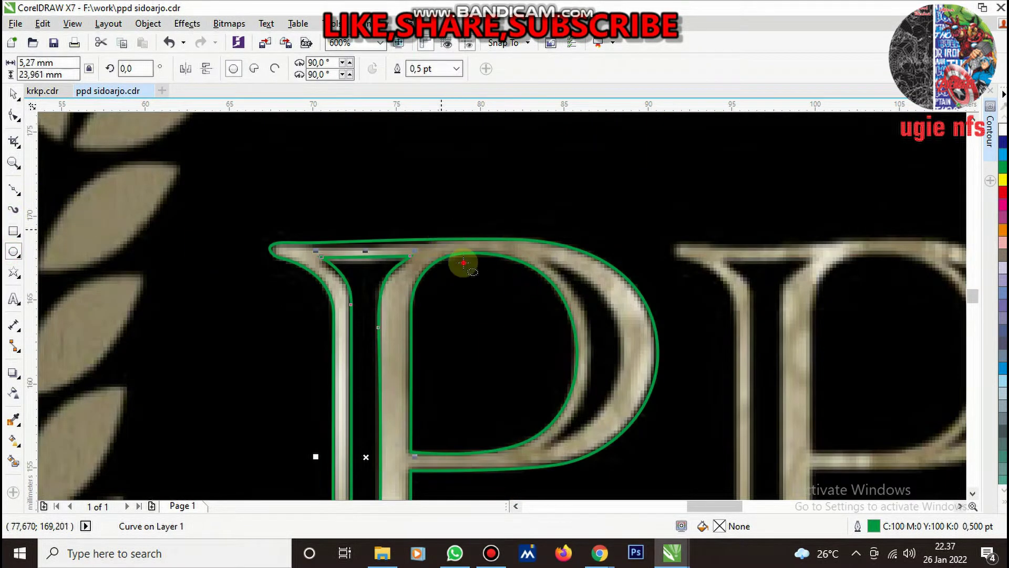
{"action": "left_click_drag", "start_coordinate": [452, 242], "coordinate": [627, 446]}
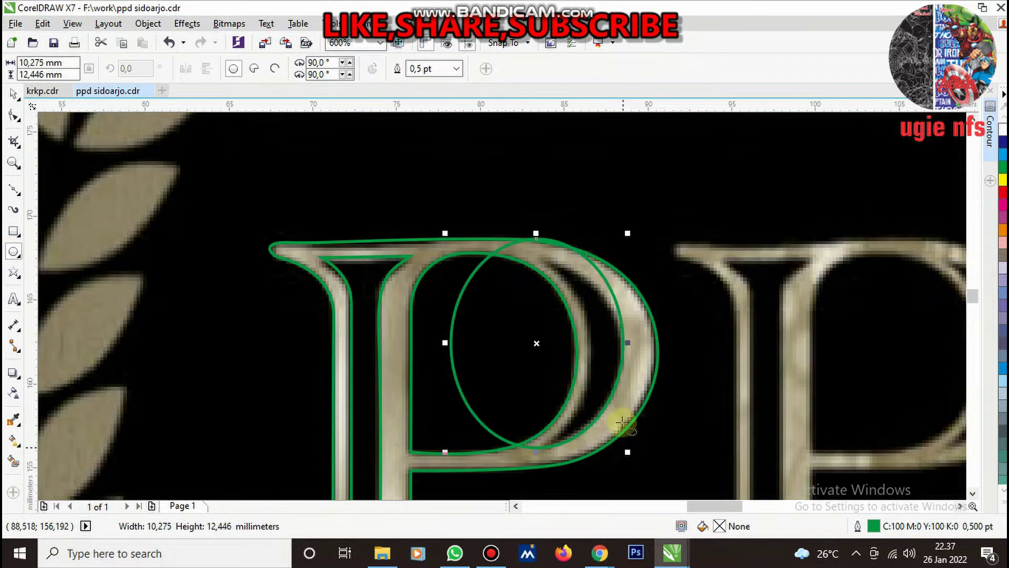
{"action": "scroll", "coordinate": [536, 239], "scroll_direction": "up", "scroll_amount": 2}
{"action": "left_click_drag", "start_coordinate": [546, 260], "coordinate": [531, 342]}
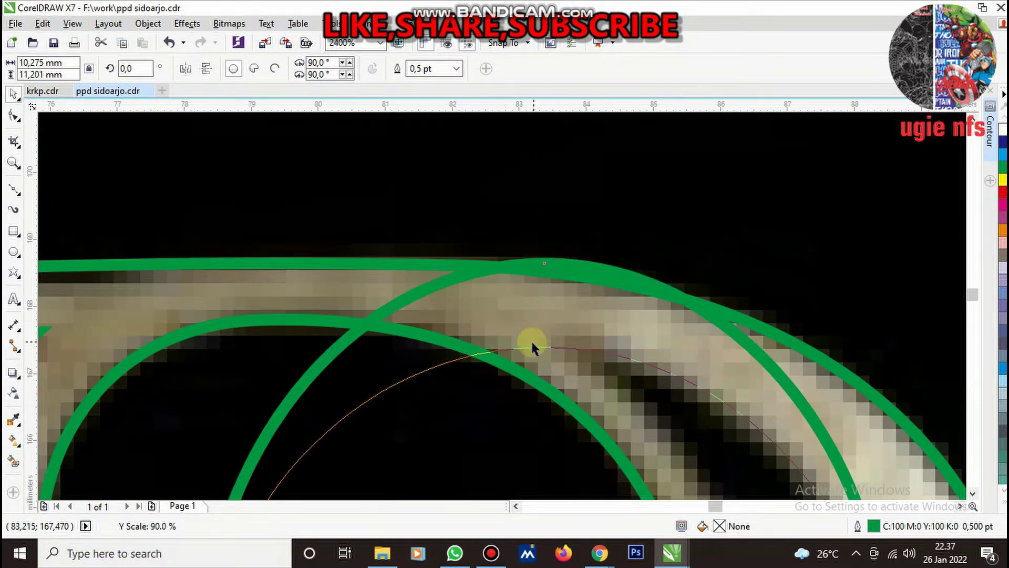
{"action": "scroll", "coordinate": [557, 348], "scroll_direction": "down", "scroll_amount": 1}
{"action": "left_click_drag", "start_coordinate": [616, 401], "coordinate": [563, 383]}
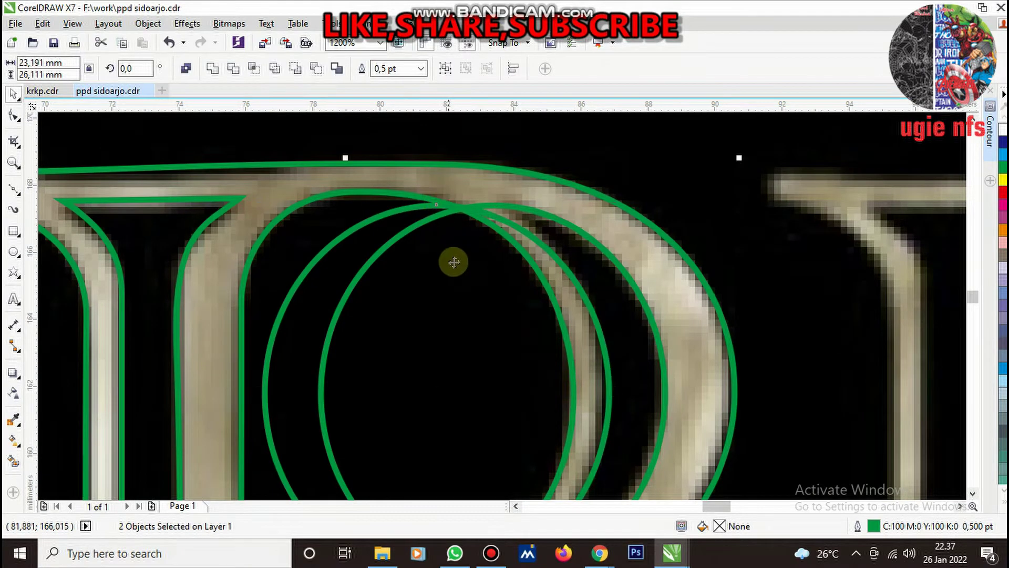
{"action": "left_click", "coordinate": [475, 305]}
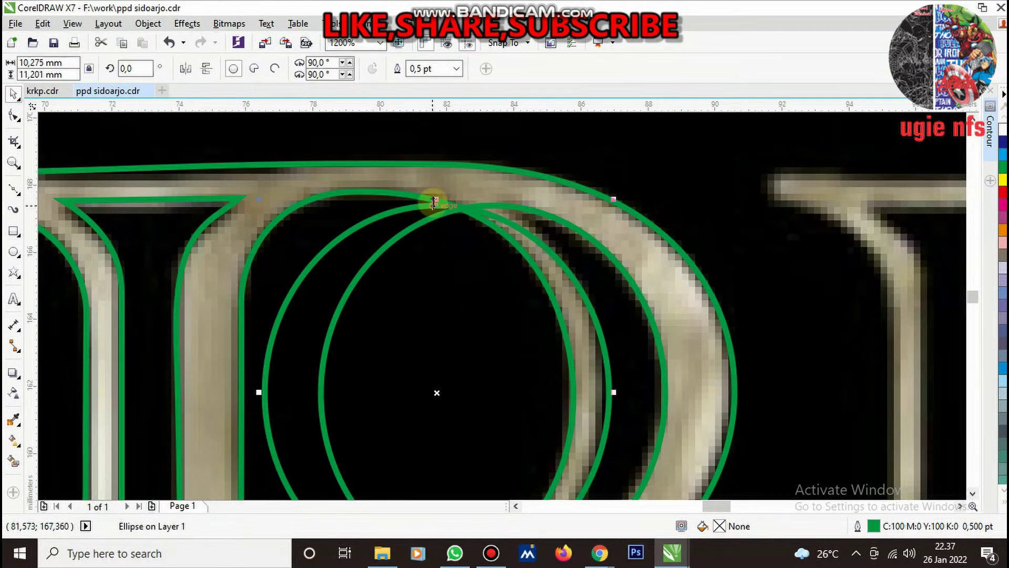
{"action": "left_click_drag", "start_coordinate": [436, 200], "coordinate": [439, 183]}
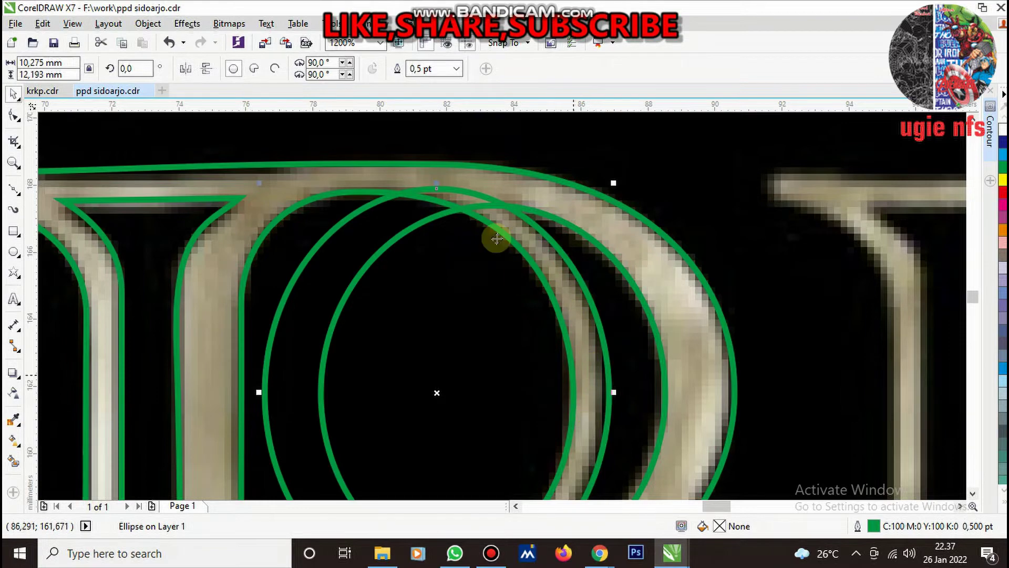
{"action": "scroll", "coordinate": [497, 239], "scroll_direction": "down", "scroll_amount": 5}
{"action": "scroll", "coordinate": [493, 288], "scroll_direction": "up", "scroll_amount": 5}
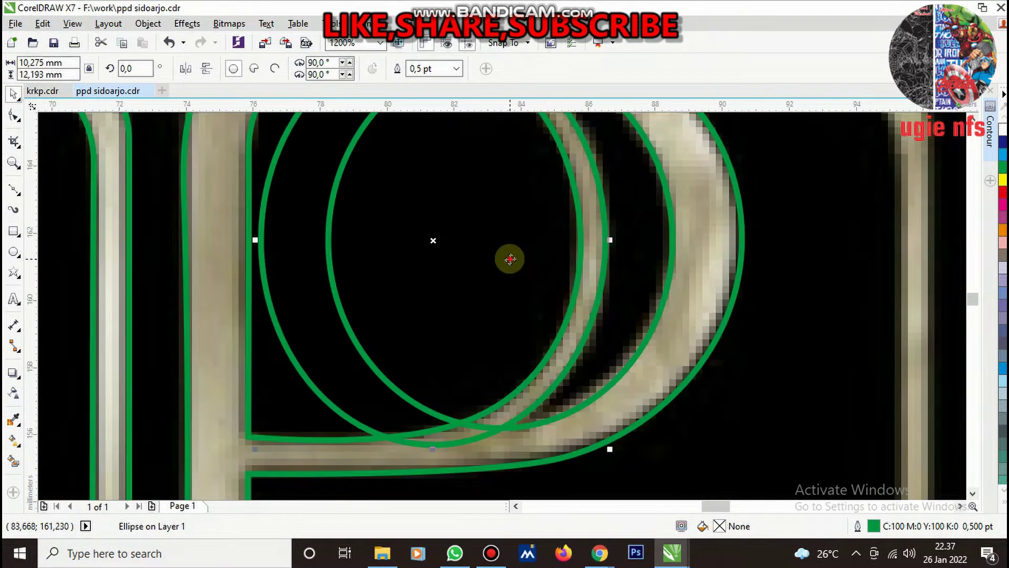
{"action": "left_click_drag", "start_coordinate": [510, 259], "coordinate": [517, 258]}
Trim the ellipse against the P's letter curve to form the bowl counter
{"action": "left_click", "coordinate": [664, 237], "text": "shift"}
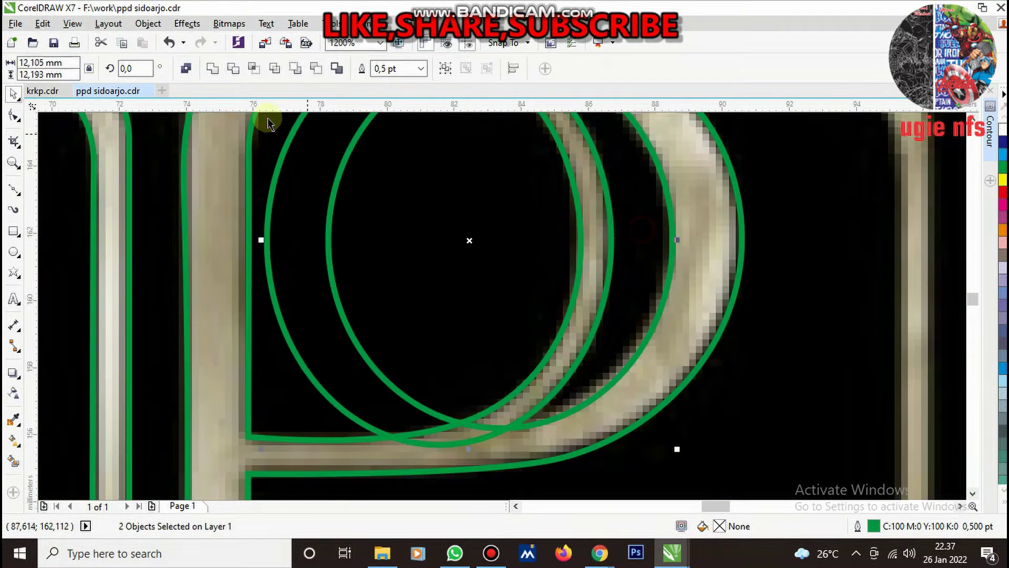
{"action": "left_click", "coordinate": [233, 70]}
{"action": "left_click", "coordinate": [370, 279]}
{"action": "left_click", "coordinate": [534, 281]}
{"action": "scroll", "coordinate": [552, 336], "scroll_direction": "down", "scroll_amount": 3}
{"action": "left_click", "coordinate": [551, 336]}
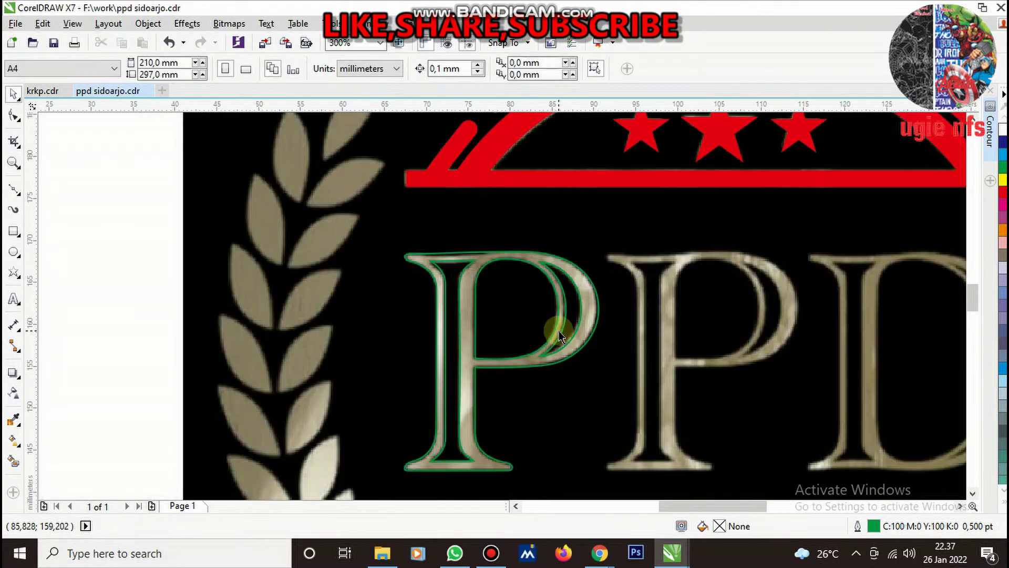
Group the three traced parts of the first P
{"action": "scroll", "coordinate": [526, 350], "scroll_direction": "down", "scroll_amount": 3}
{"action": "scroll", "coordinate": [581, 359], "scroll_direction": "up", "scroll_amount": 3}
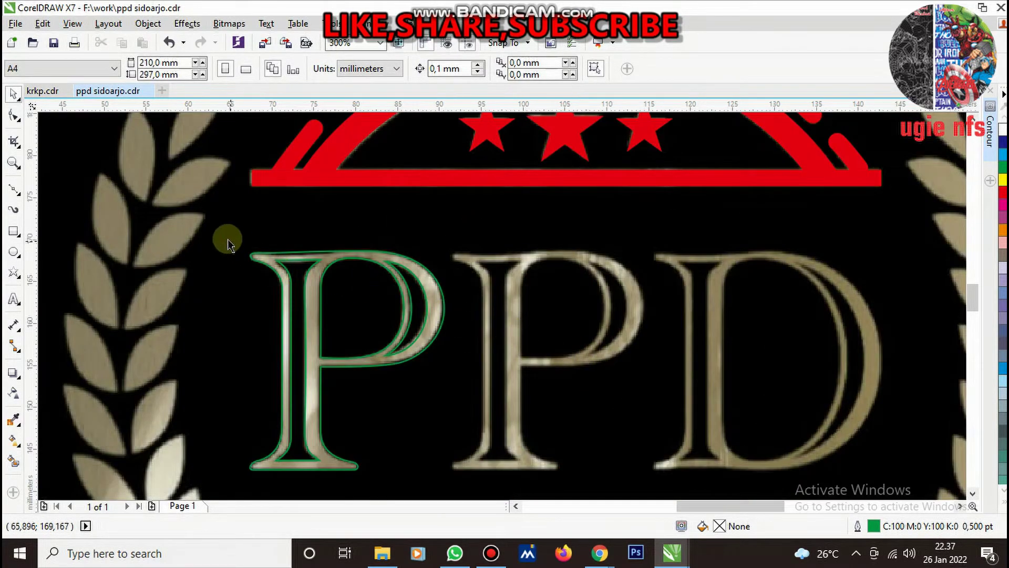
{"action": "left_click_drag", "start_coordinate": [345, 431], "coordinate": [497, 462]}
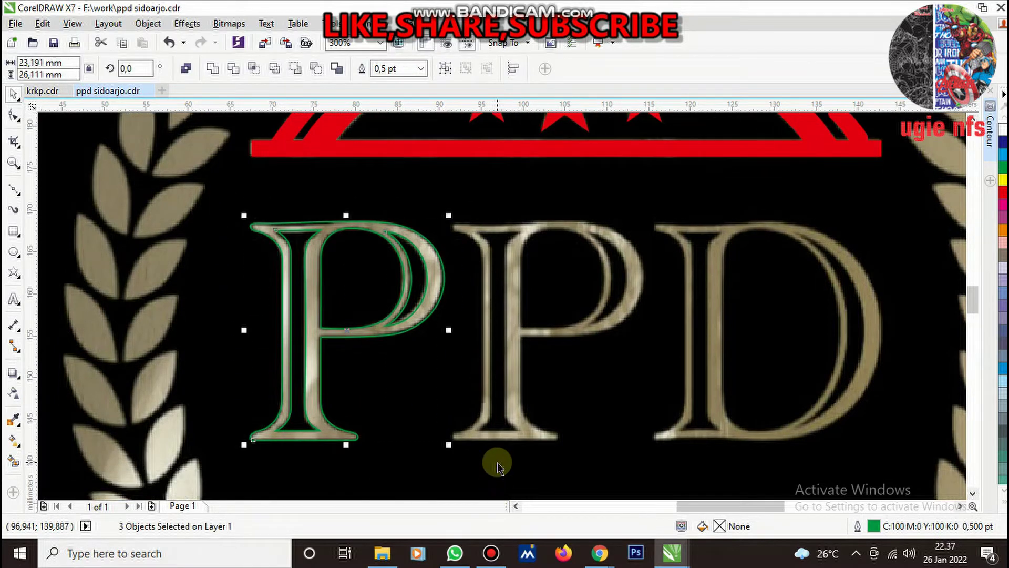
{"action": "key", "text": "ctrl+g"}
Place copies of the grouped P over the second P and over the D
{"action": "left_click_drag", "start_coordinate": [412, 270], "coordinate": [610, 285]}
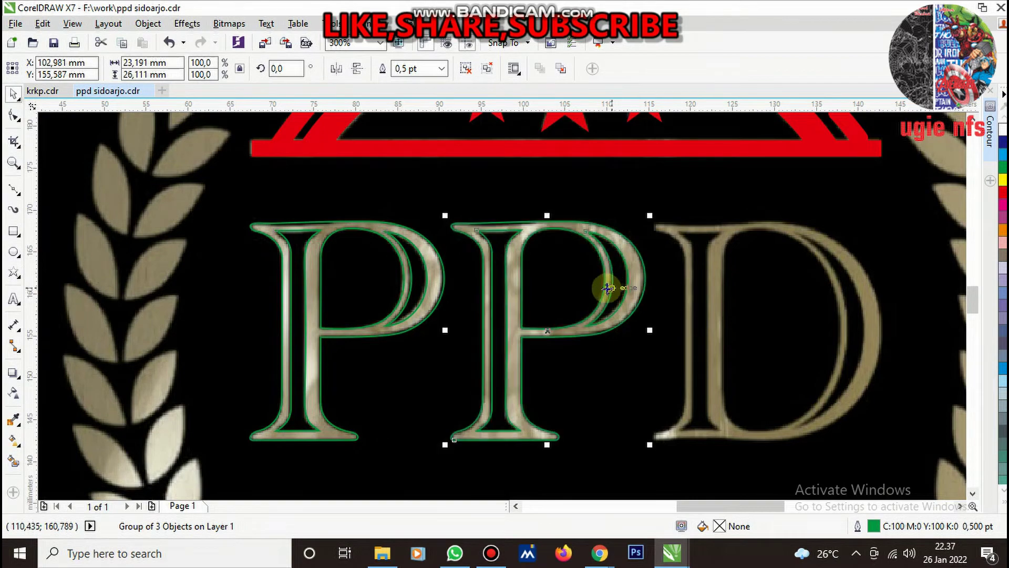
{"action": "left_click_drag", "start_coordinate": [549, 269], "coordinate": [717, 284]}
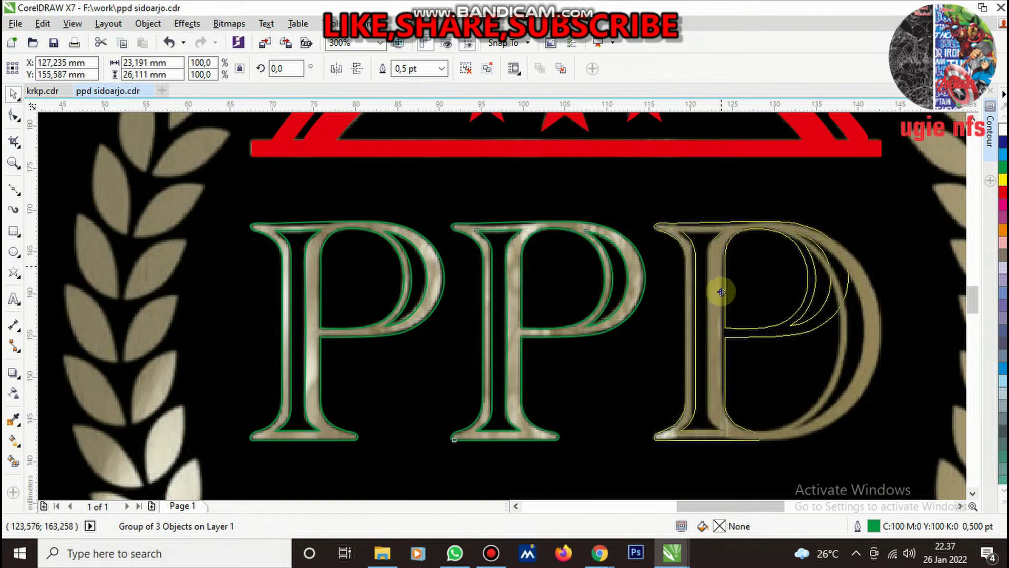
{"action": "scroll", "coordinate": [621, 321], "scroll_direction": "down", "scroll_amount": 2}
{"action": "scroll", "coordinate": [684, 339], "scroll_direction": "up", "scroll_amount": 2}
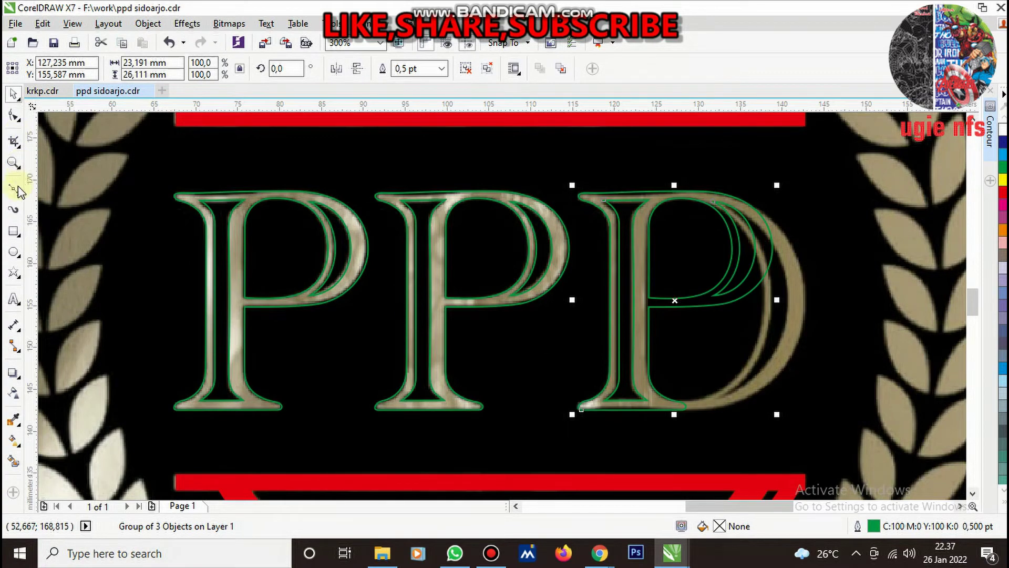
Trim the D copy's bowl–stem join with a rectangle, then delete the rectangle
{"action": "left_click", "coordinate": [14, 232]}
{"action": "scroll", "coordinate": [673, 302], "scroll_direction": "up", "scroll_amount": 1}
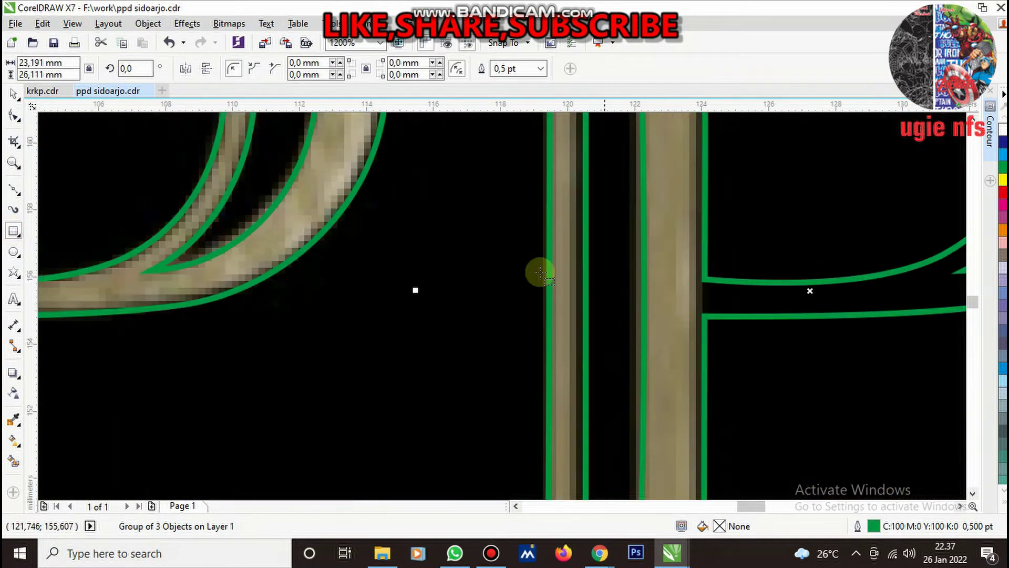
{"action": "scroll", "coordinate": [541, 271], "scroll_direction": "down", "scroll_amount": 1}
{"action": "scroll", "coordinate": [669, 284], "scroll_direction": "up", "scroll_amount": 1}
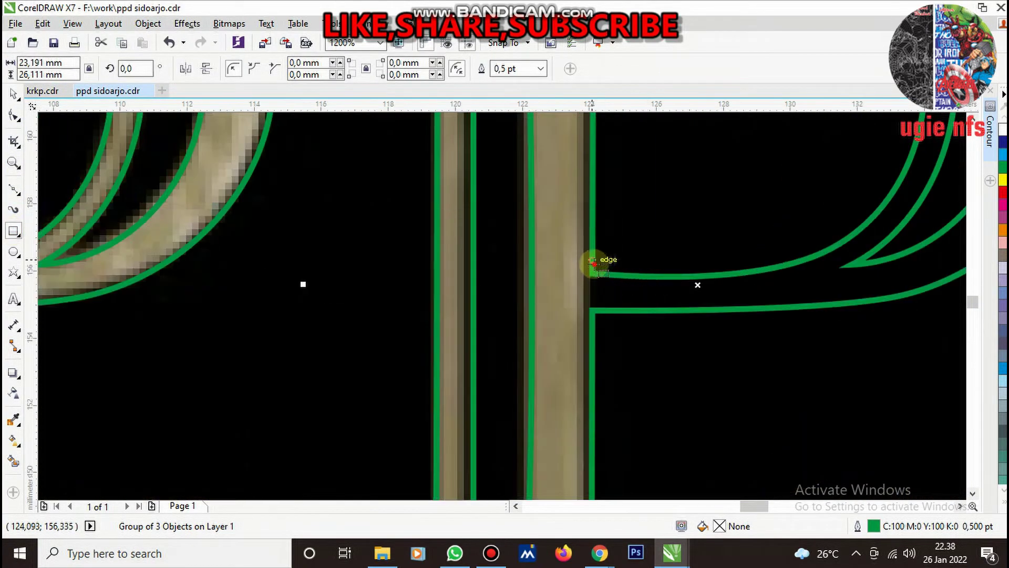
{"action": "left_click_drag", "start_coordinate": [592, 261], "coordinate": [643, 330]}
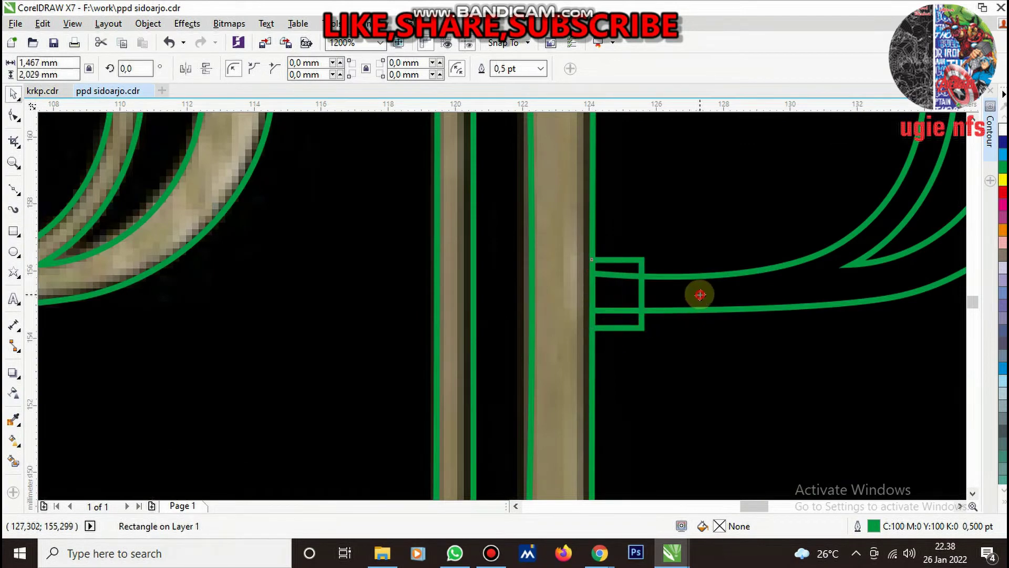
{"action": "left_click", "coordinate": [233, 63]}
{"action": "left_click", "coordinate": [558, 302]}
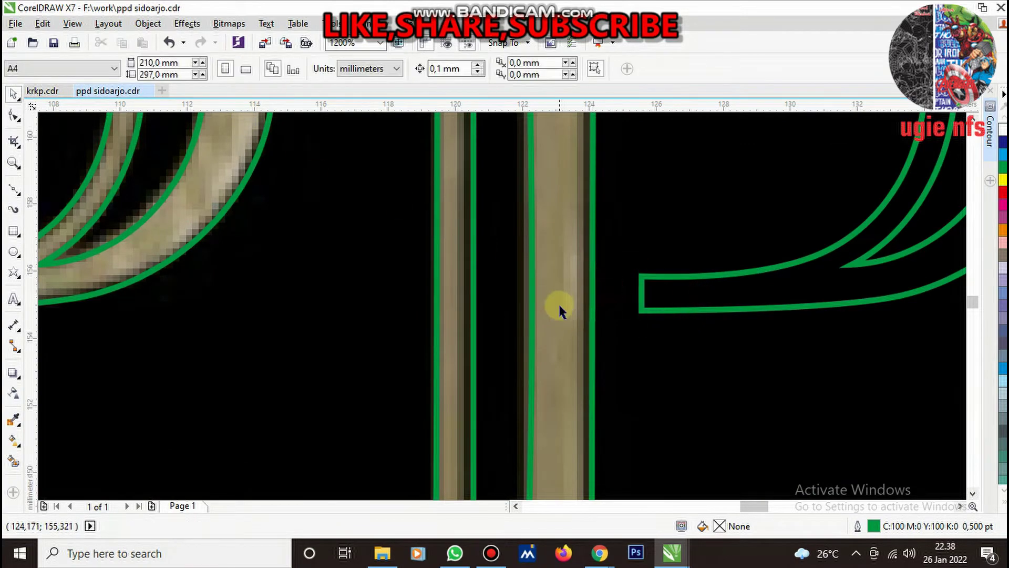
{"action": "scroll", "coordinate": [558, 305], "scroll_direction": "down", "scroll_amount": 3}
{"action": "left_click", "coordinate": [642, 286]}
{"action": "scroll", "coordinate": [701, 277], "scroll_direction": "down", "scroll_amount": 2}
{"action": "scroll", "coordinate": [644, 319], "scroll_direction": "up", "scroll_amount": 1}
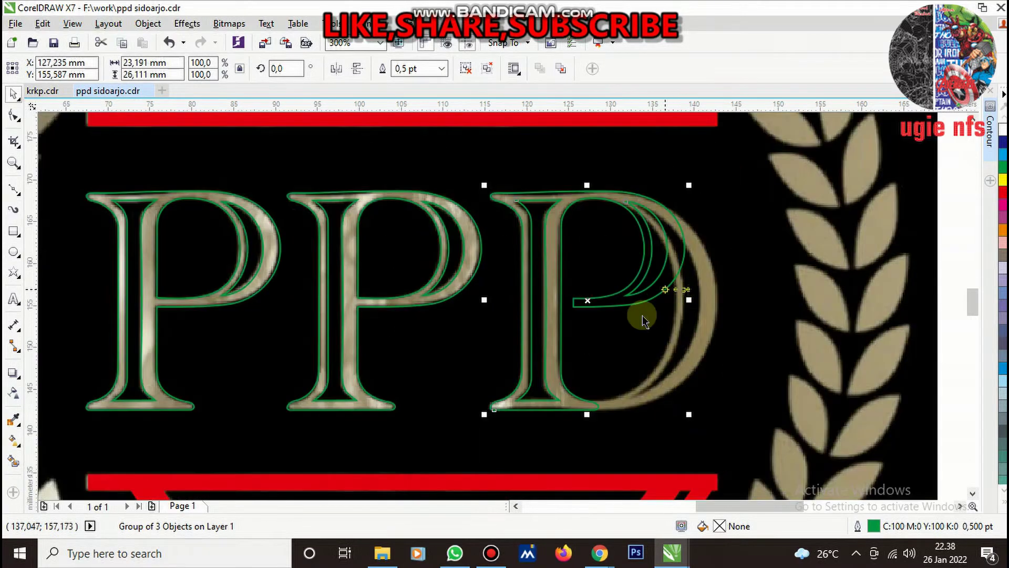
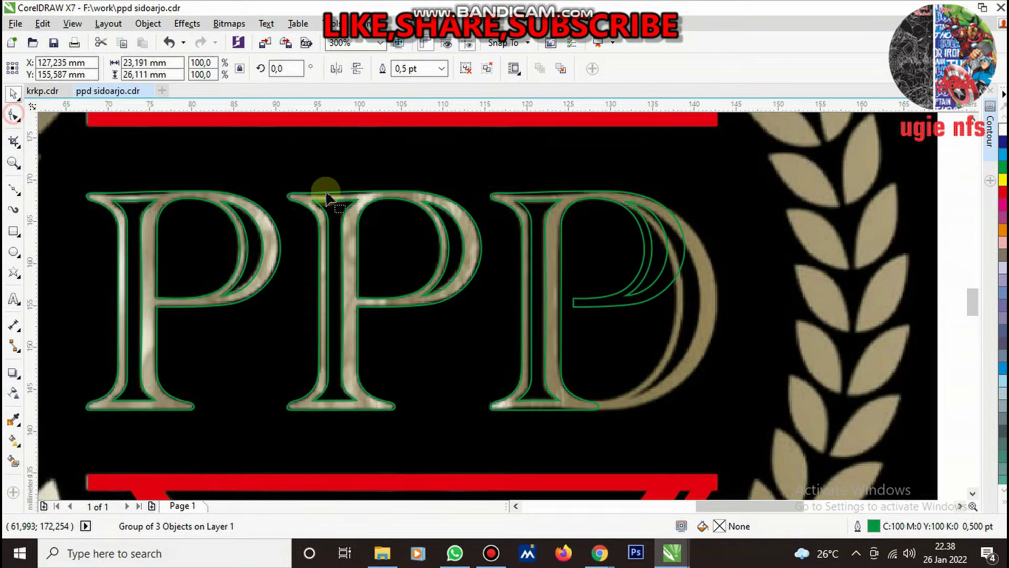
Convert the D's grouped traced outline into one curve and open its nodes for editing
{"action": "scroll", "coordinate": [591, 218], "scroll_direction": "up", "scroll_amount": 2}
{"action": "scroll", "coordinate": [451, 185], "scroll_direction": "up", "scroll_amount": 2}
{"action": "right_click", "coordinate": [451, 185]}
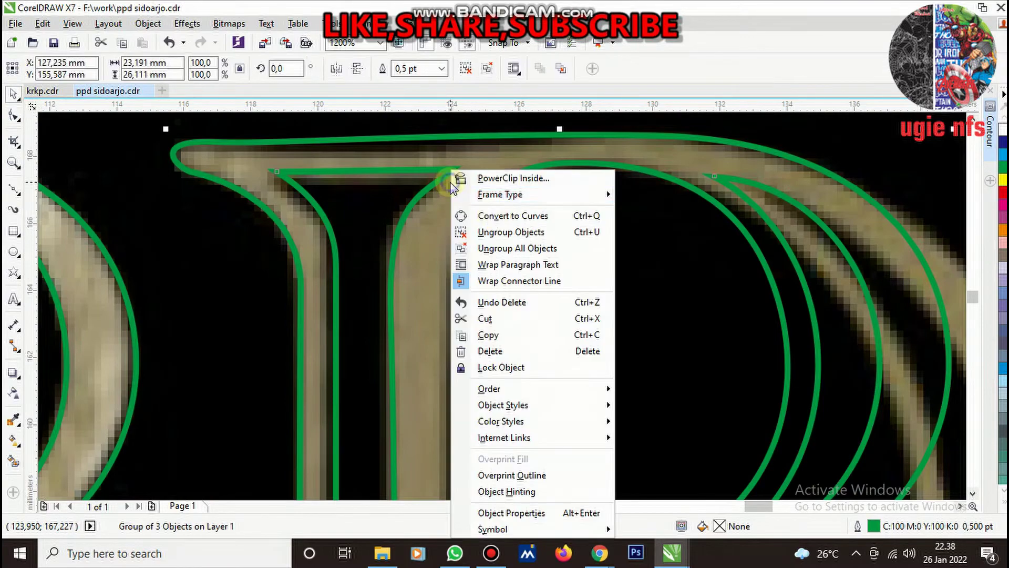
{"action": "left_click", "coordinate": [505, 215]}
{"action": "scroll", "coordinate": [414, 217], "scroll_direction": "down", "scroll_amount": 2}
{"action": "key", "text": "F10"}
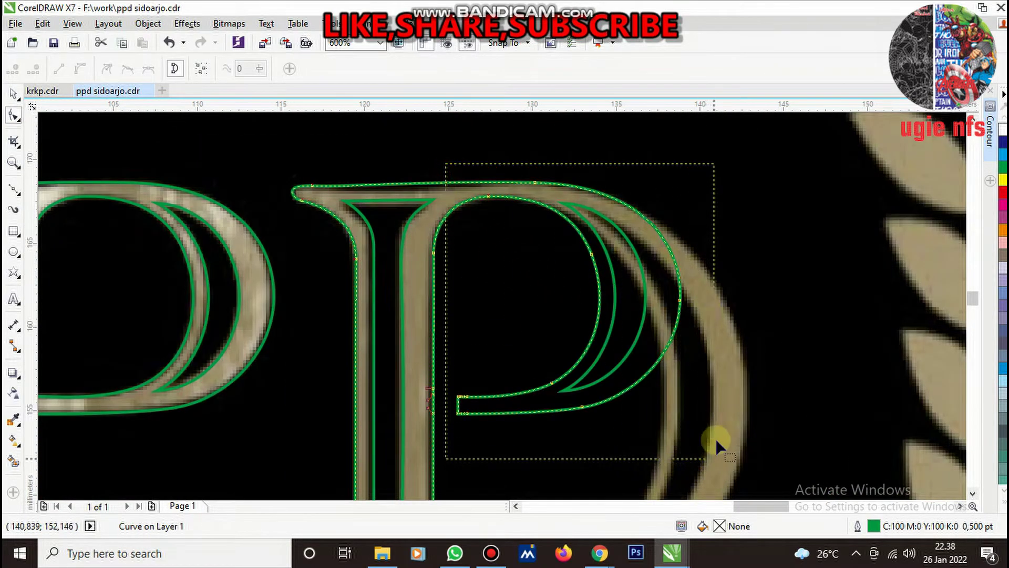
Pull the D's inner stroke end nodes down toward the base and delete a surplus node
{"action": "left_click_drag", "start_coordinate": [657, 465], "coordinate": [716, 438]}
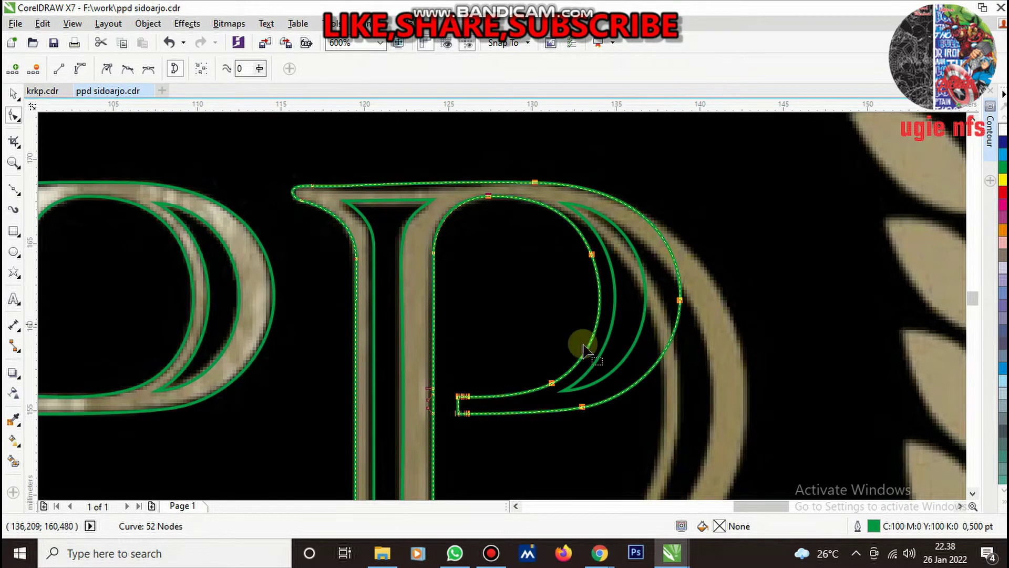
{"action": "scroll", "coordinate": [526, 357], "scroll_direction": "down", "scroll_amount": 4}
{"action": "scroll", "coordinate": [507, 383], "scroll_direction": "up", "scroll_amount": 2}
{"action": "scroll", "coordinate": [492, 448], "scroll_direction": "up", "scroll_amount": 2}
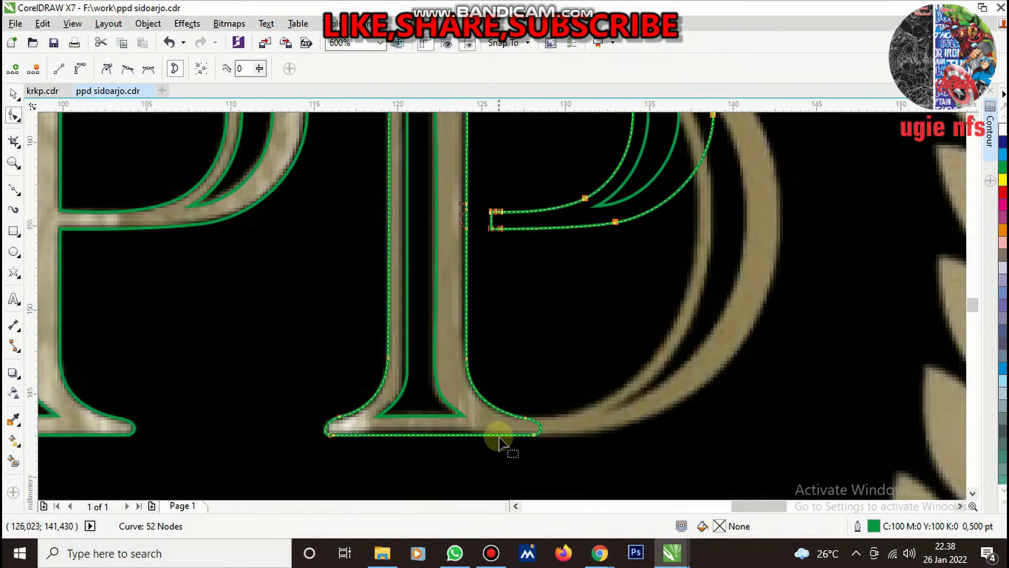
{"action": "left_click_drag", "start_coordinate": [482, 164], "coordinate": [632, 277]}
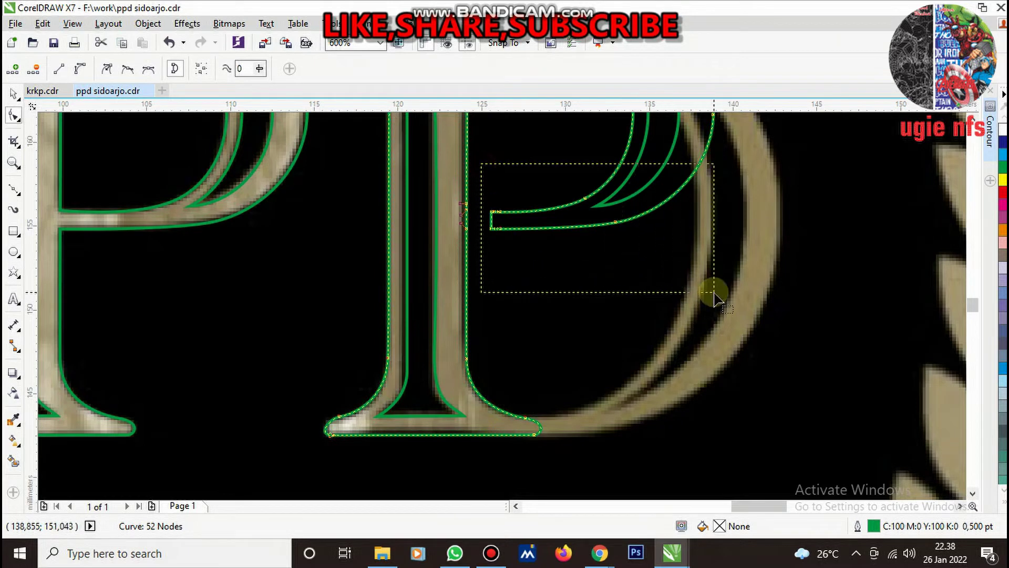
{"action": "left_click_drag", "start_coordinate": [584, 203], "coordinate": [582, 403]}
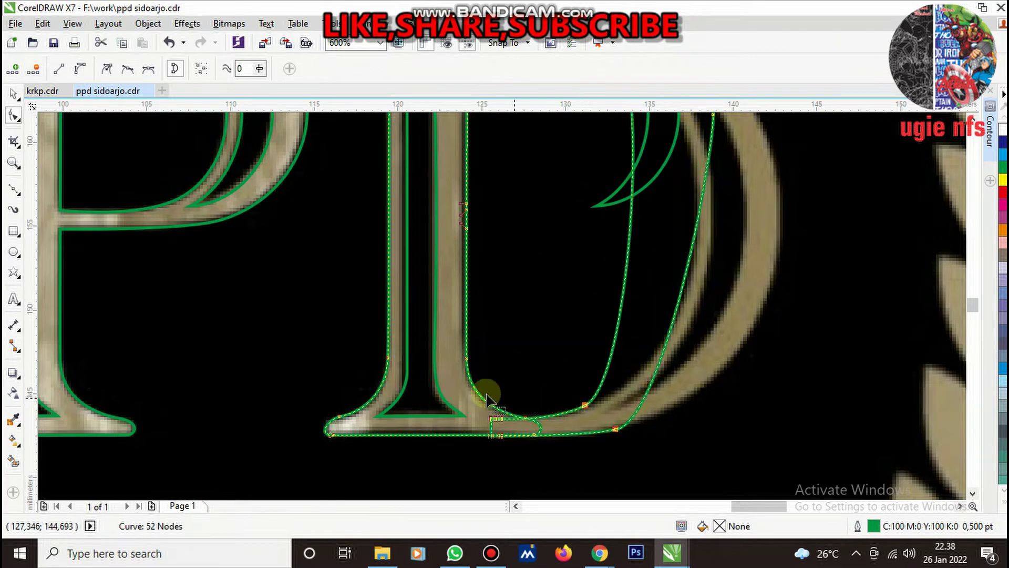
{"action": "scroll", "coordinate": [605, 341], "scroll_direction": "down", "scroll_amount": 2}
{"action": "scroll", "coordinate": [594, 271], "scroll_direction": "up", "scroll_amount": 4}
{"action": "key", "text": "Delete"}
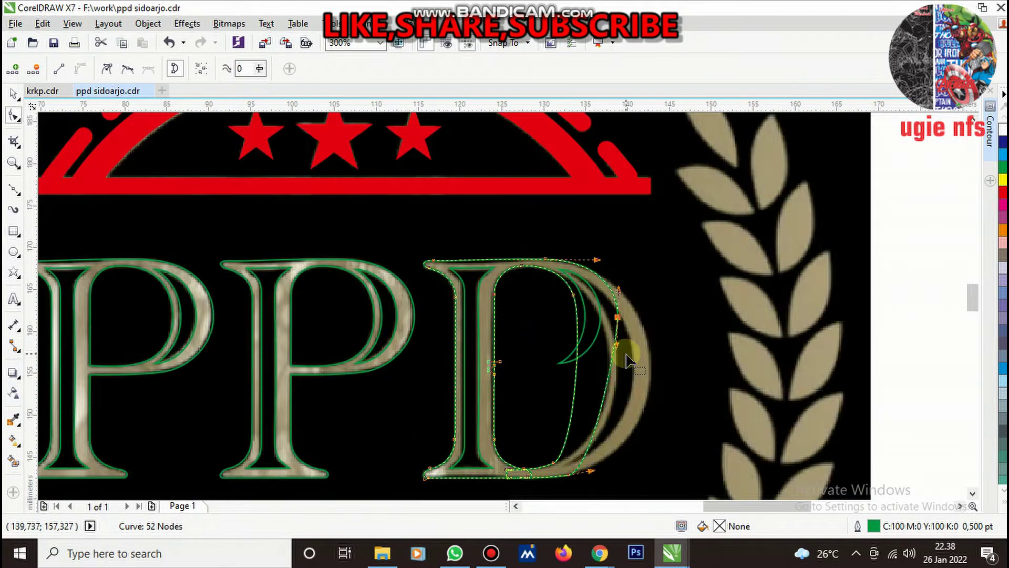
{"action": "scroll", "coordinate": [642, 354], "scroll_direction": "down", "scroll_amount": 2}
{"action": "scroll", "coordinate": [624, 359], "scroll_direction": "up", "scroll_amount": 1}
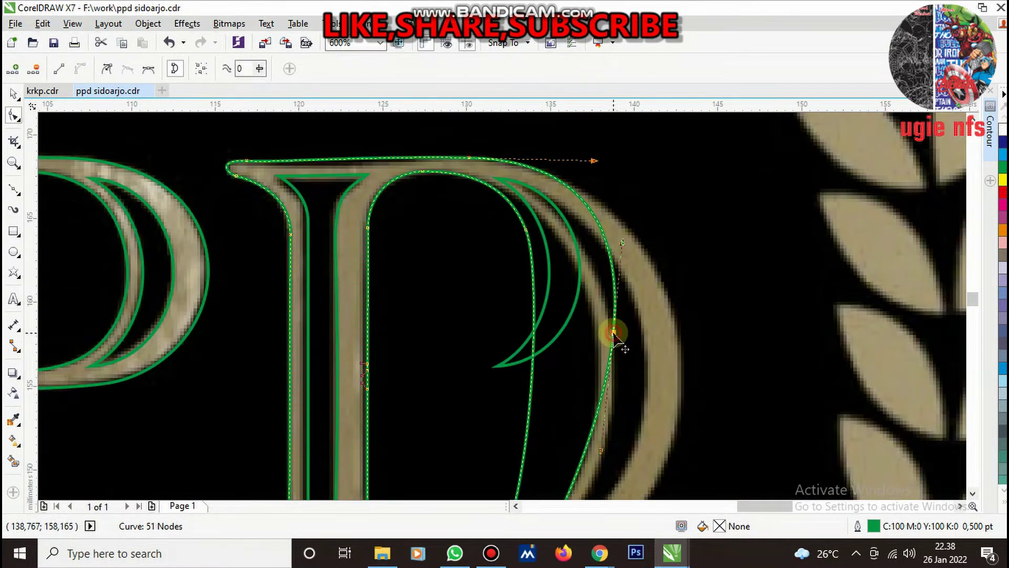
Stretch and bend the D's outer curve to the bitmap edge, removing an extra node
{"action": "left_click_drag", "start_coordinate": [614, 333], "coordinate": [682, 368]}
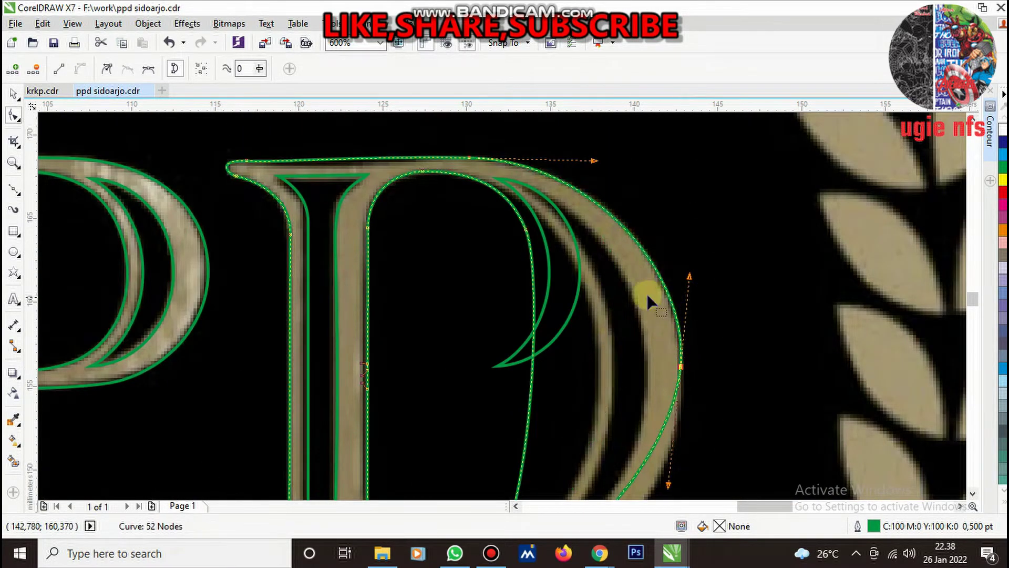
{"action": "scroll", "coordinate": [648, 299], "scroll_direction": "down", "scroll_amount": 2}
{"action": "scroll", "coordinate": [573, 450], "scroll_direction": "up", "scroll_amount": 2}
{"action": "left_click_drag", "start_coordinate": [551, 450], "coordinate": [665, 416]}
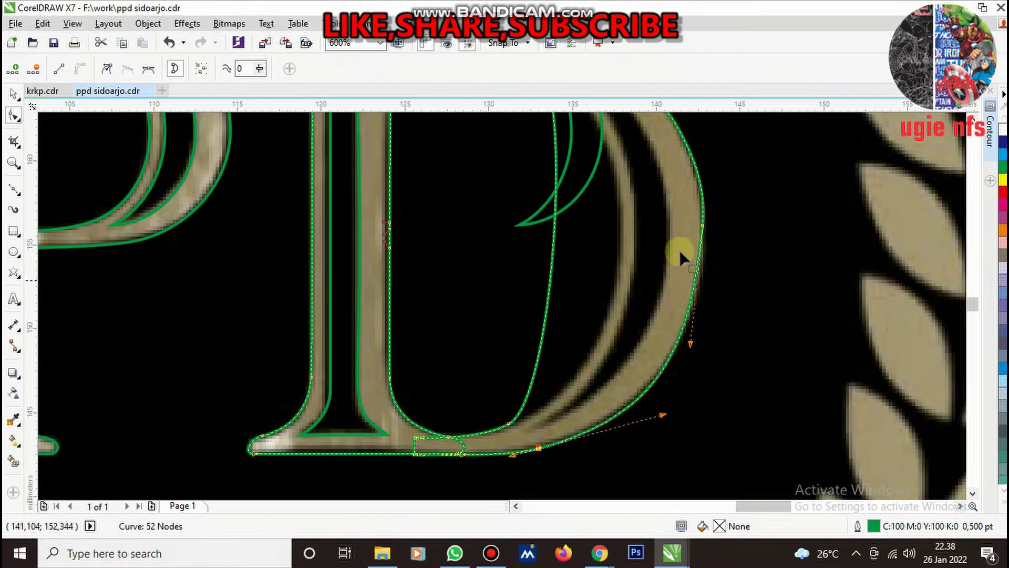
{"action": "key", "text": "Delete"}
{"action": "scroll", "coordinate": [631, 395], "scroll_direction": "down", "scroll_amount": 1}
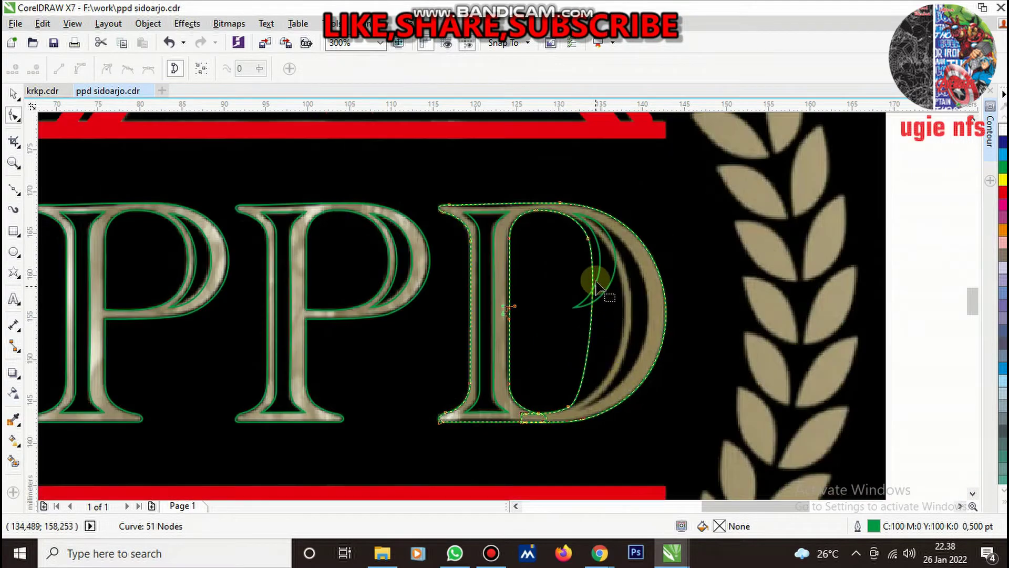
{"action": "scroll", "coordinate": [596, 286], "scroll_direction": "up", "scroll_amount": 1}
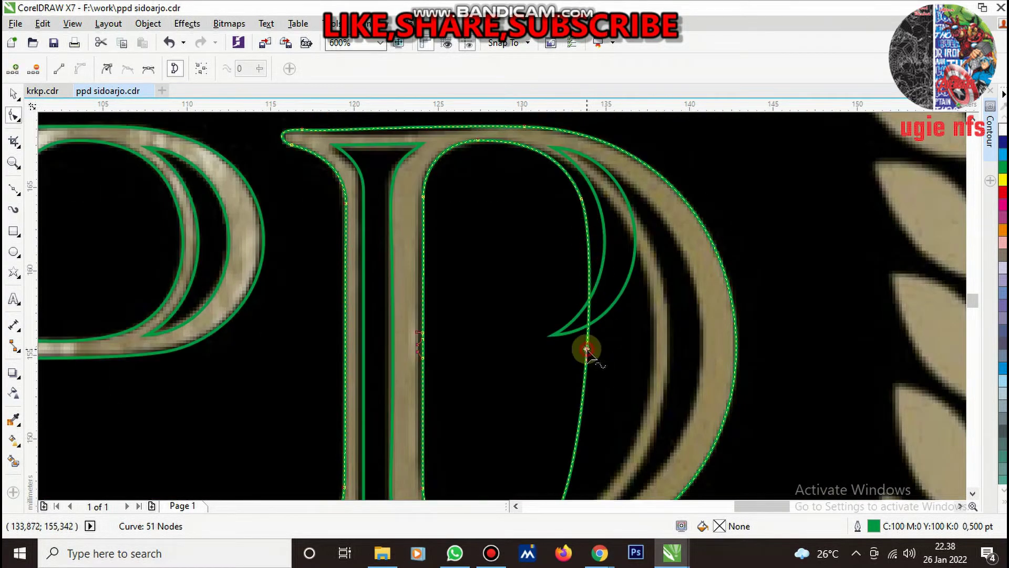
Bulge the D's inner curve rightward and delete two inner nodes, leaving 50 nodes
{"action": "left_click_drag", "start_coordinate": [586, 349], "coordinate": [653, 352]}
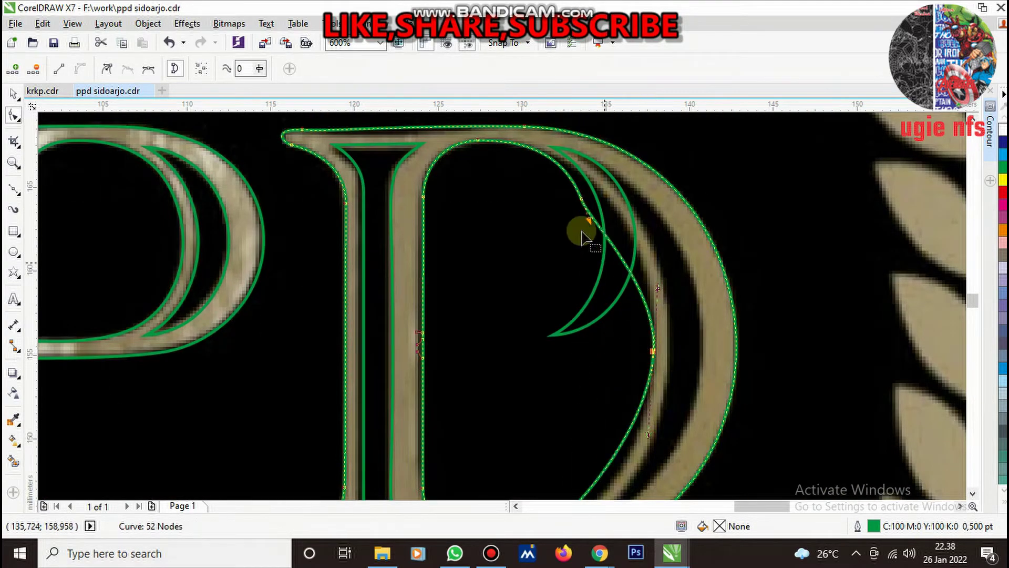
{"action": "left_click_drag", "start_coordinate": [544, 181], "coordinate": [644, 226]}
{"action": "key", "text": "Delete"}
{"action": "scroll", "coordinate": [610, 372], "scroll_direction": "down", "scroll_amount": 1}
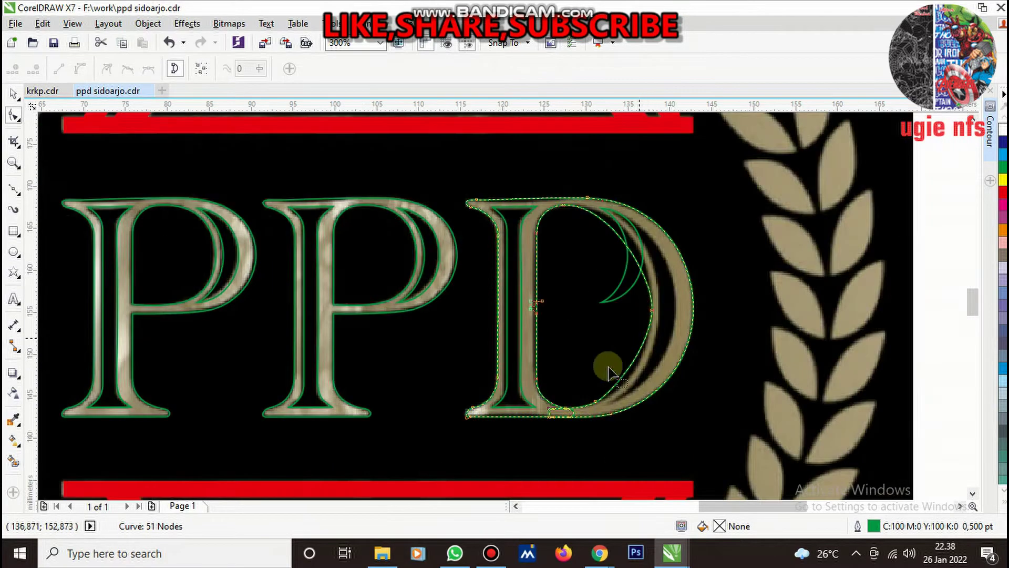
{"action": "scroll", "coordinate": [610, 372], "scroll_direction": "up", "scroll_amount": 1}
{"action": "key", "text": "Delete"}
Add a node to the D's inner bowl curve and align inner-curve nodes to the bitmap edge
{"action": "scroll", "coordinate": [646, 387], "scroll_direction": "up", "scroll_amount": 2}
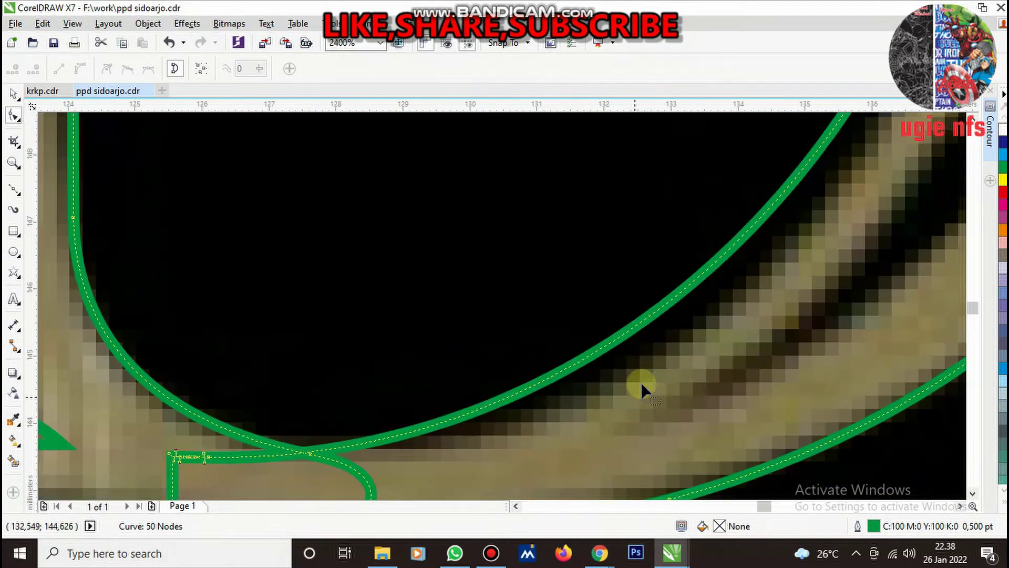
{"action": "double_click", "coordinate": [663, 315]}
{"action": "scroll", "coordinate": [661, 311], "scroll_direction": "down", "scroll_amount": 2}
{"action": "left_click_drag", "start_coordinate": [660, 308], "coordinate": [653, 388]}
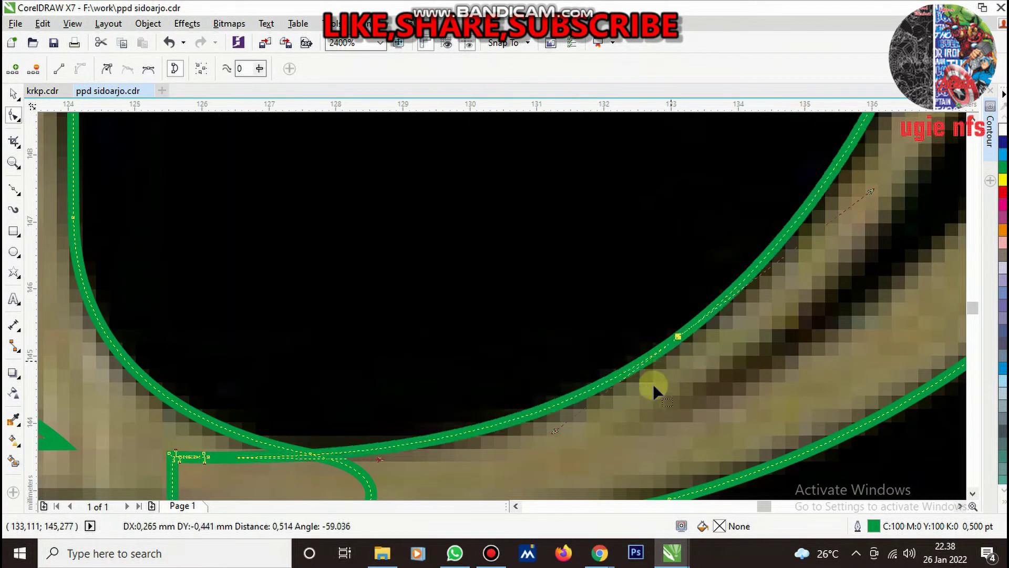
{"action": "scroll", "coordinate": [674, 332], "scroll_direction": "down", "scroll_amount": 1}
{"action": "scroll", "coordinate": [675, 332], "scroll_direction": "up", "scroll_amount": 1}
{"action": "scroll", "coordinate": [621, 281], "scroll_direction": "up", "scroll_amount": 1}
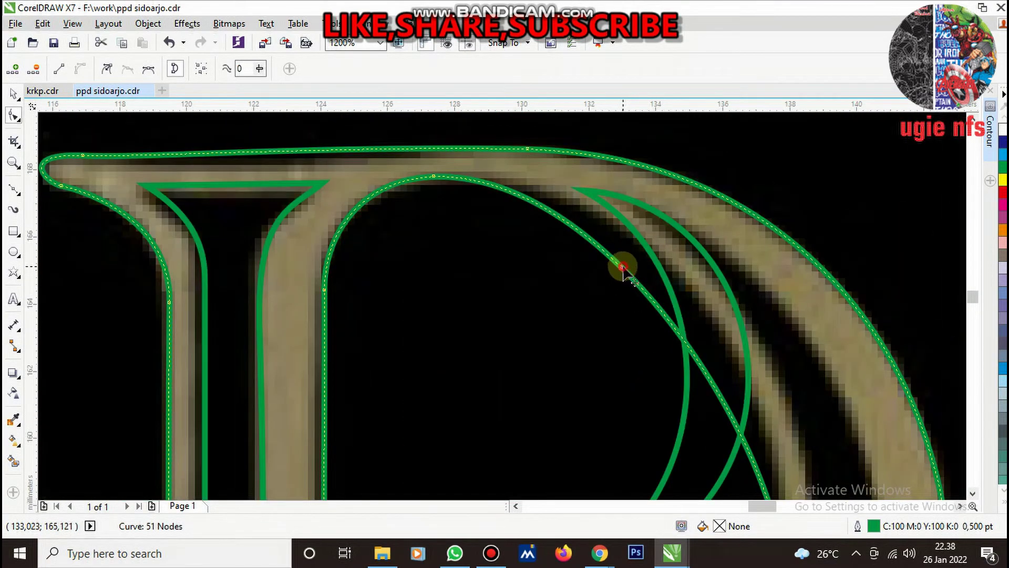
{"action": "left_click_drag", "start_coordinate": [621, 268], "coordinate": [653, 256]}
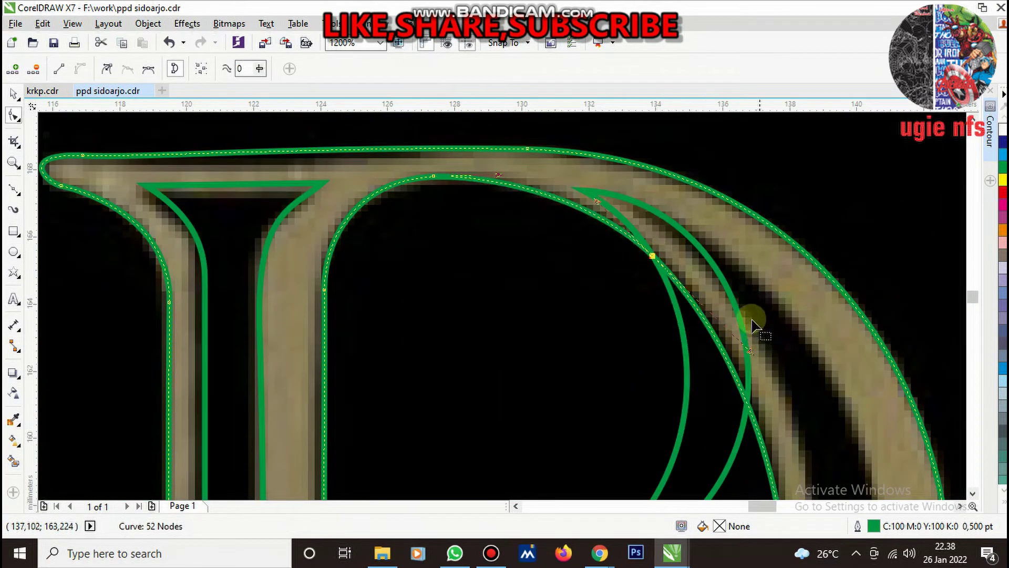
{"action": "left_click_drag", "start_coordinate": [751, 352], "coordinate": [720, 342]}
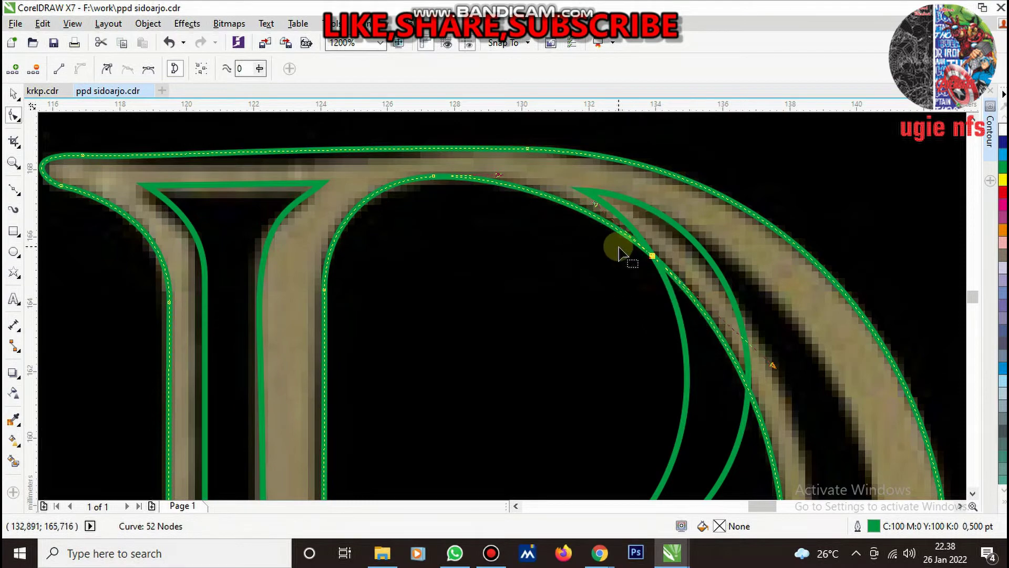
{"action": "scroll", "coordinate": [618, 368], "scroll_direction": "down", "scroll_amount": 3}
{"action": "scroll", "coordinate": [617, 371], "scroll_direction": "up", "scroll_amount": 3}
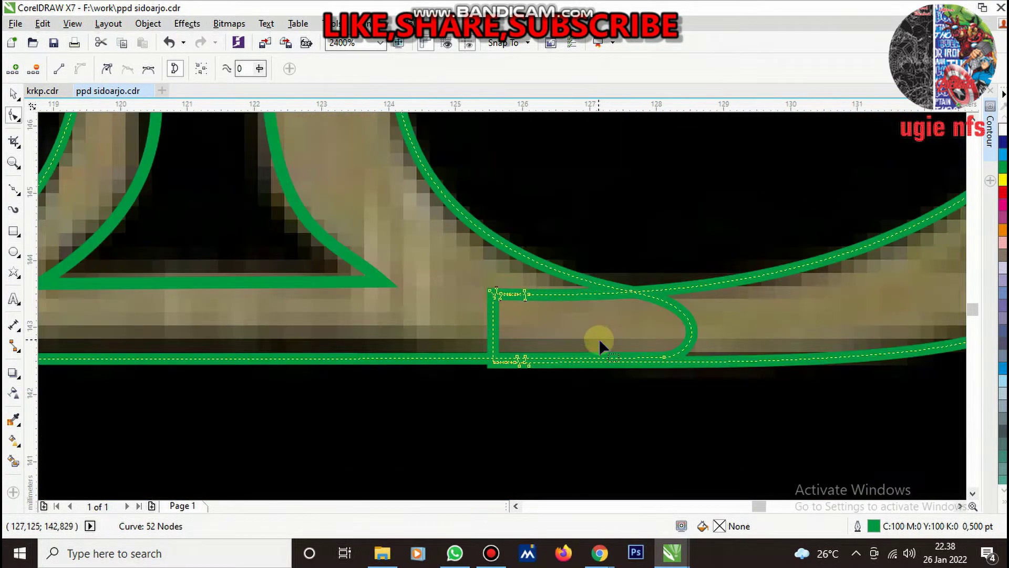
{"action": "scroll", "coordinate": [605, 338], "scroll_direction": "up", "scroll_amount": 1}
Nudge the D's bottom serif nodes into place and deselect the 52-node curve
{"action": "left_click_drag", "start_coordinate": [462, 336], "coordinate": [527, 372]}
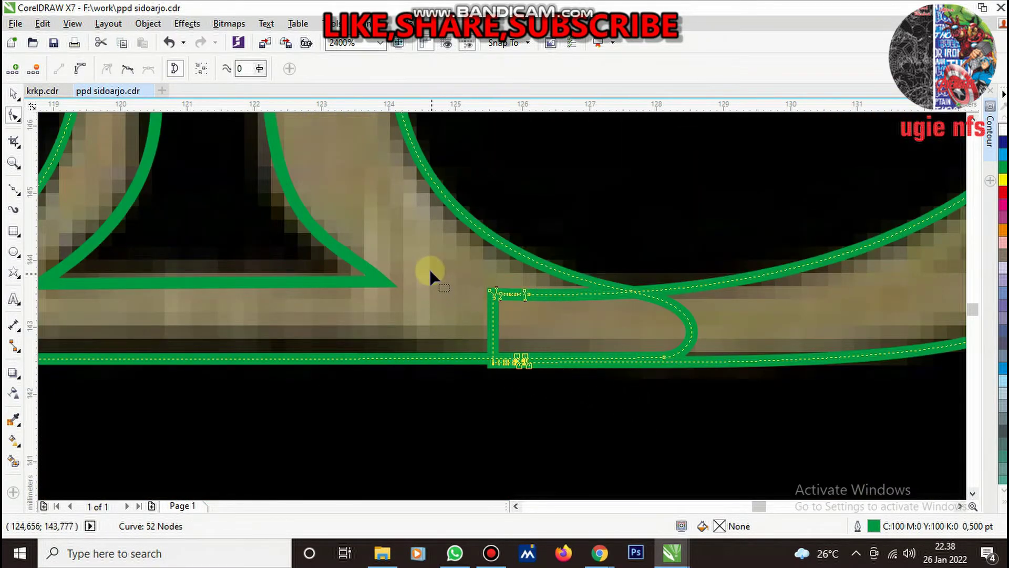
{"action": "left_click_drag", "start_coordinate": [439, 354], "coordinate": [823, 417]}
{"action": "left_click_drag", "start_coordinate": [458, 339], "coordinate": [557, 384]}
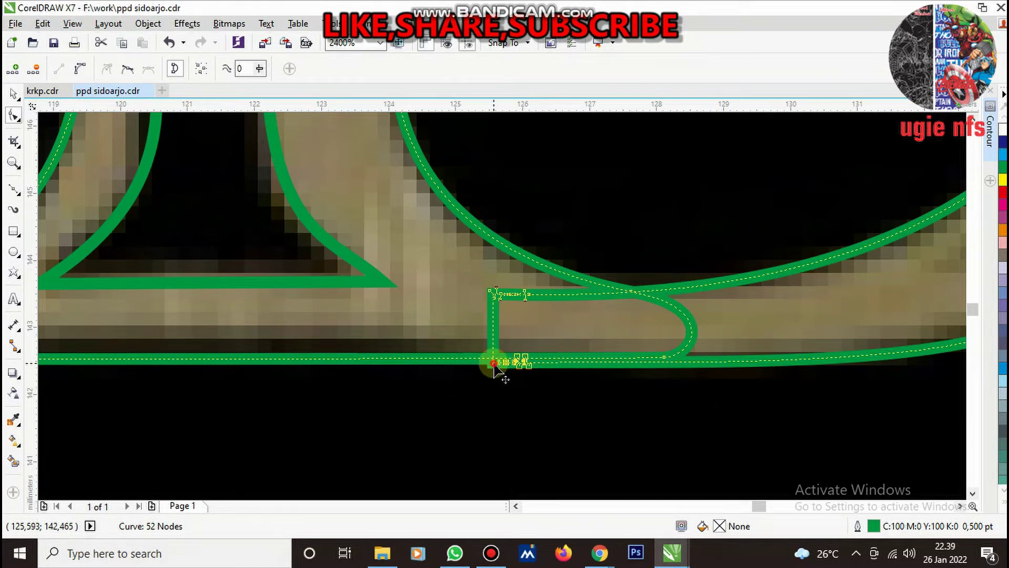
{"action": "left_click_drag", "start_coordinate": [494, 368], "coordinate": [493, 363]}
{"action": "scroll", "coordinate": [510, 366], "scroll_direction": "down", "scroll_amount": 3}
{"action": "key", "text": "space"}
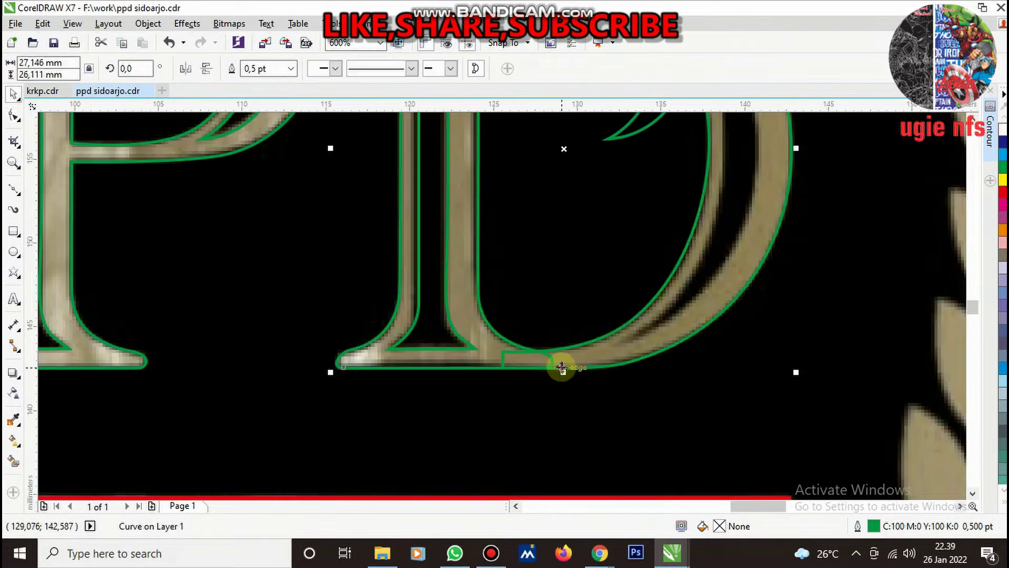
{"action": "scroll", "coordinate": [562, 366], "scroll_direction": "down", "scroll_amount": 1}
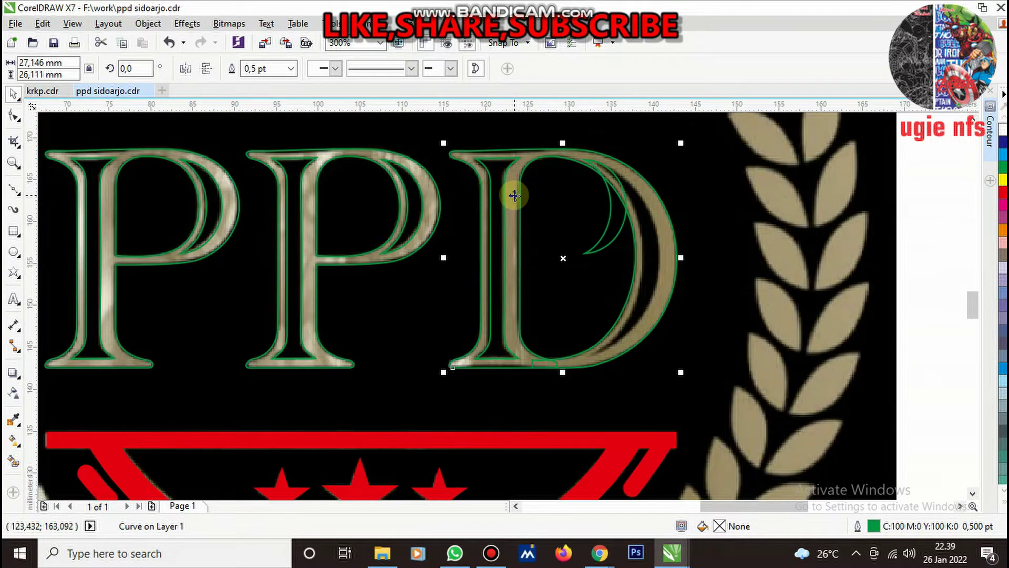
{"action": "scroll", "coordinate": [525, 374], "scroll_direction": "up", "scroll_amount": 1}
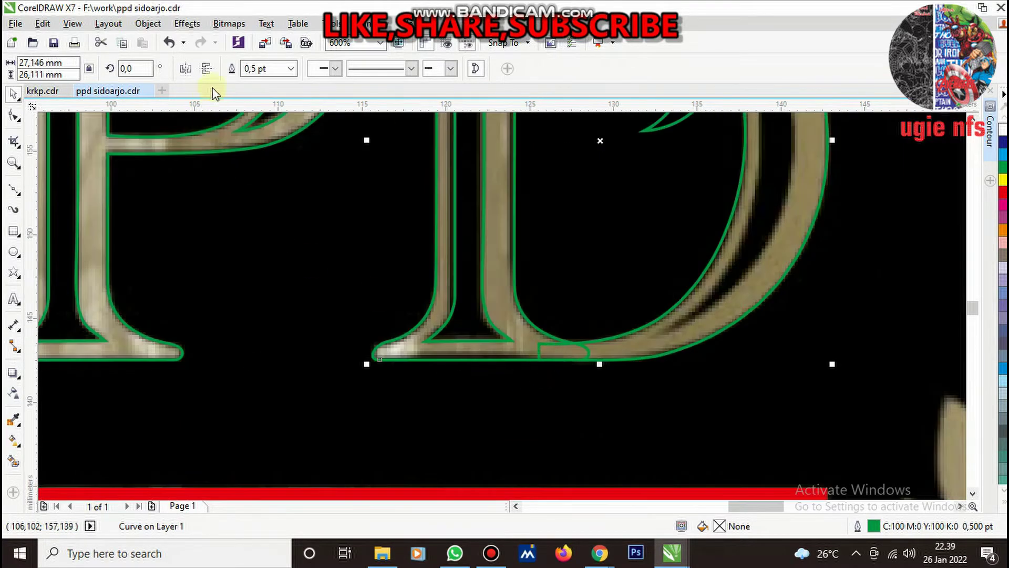
{"action": "left_click", "coordinate": [354, 247]}
{"action": "scroll", "coordinate": [557, 345], "scroll_direction": "up", "scroll_amount": 2}
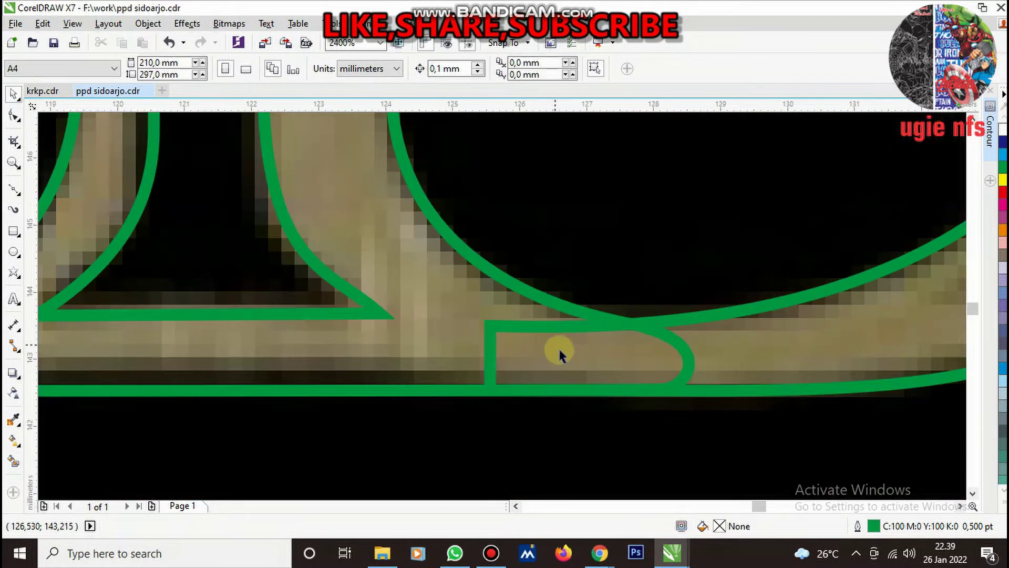
{"action": "scroll", "coordinate": [559, 347], "scroll_direction": "down", "scroll_amount": 2}
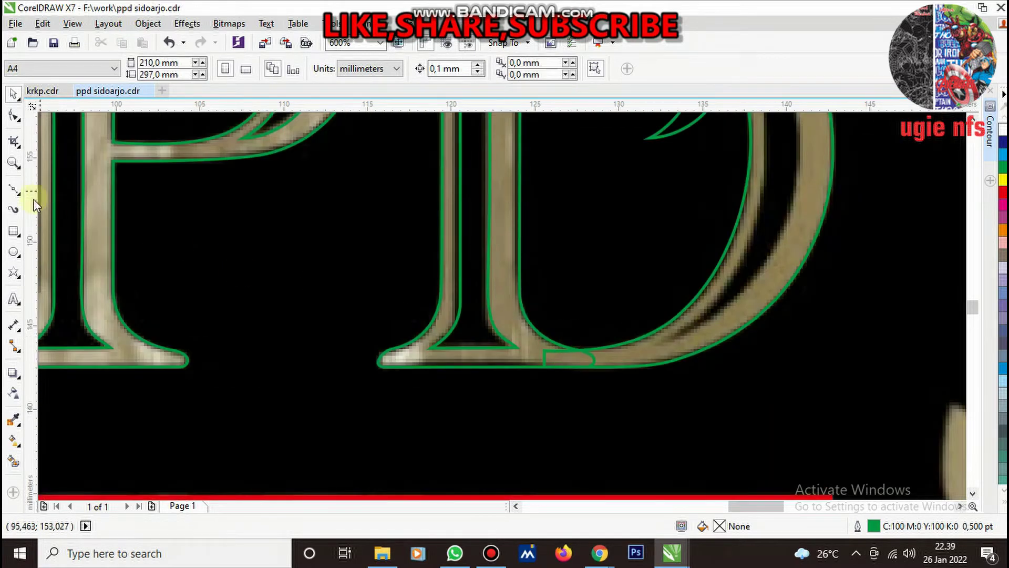
Draw a temporary square over the D's foot join, then delete it again
{"action": "left_click_drag", "start_coordinate": [517, 332], "coordinate": [582, 412]}
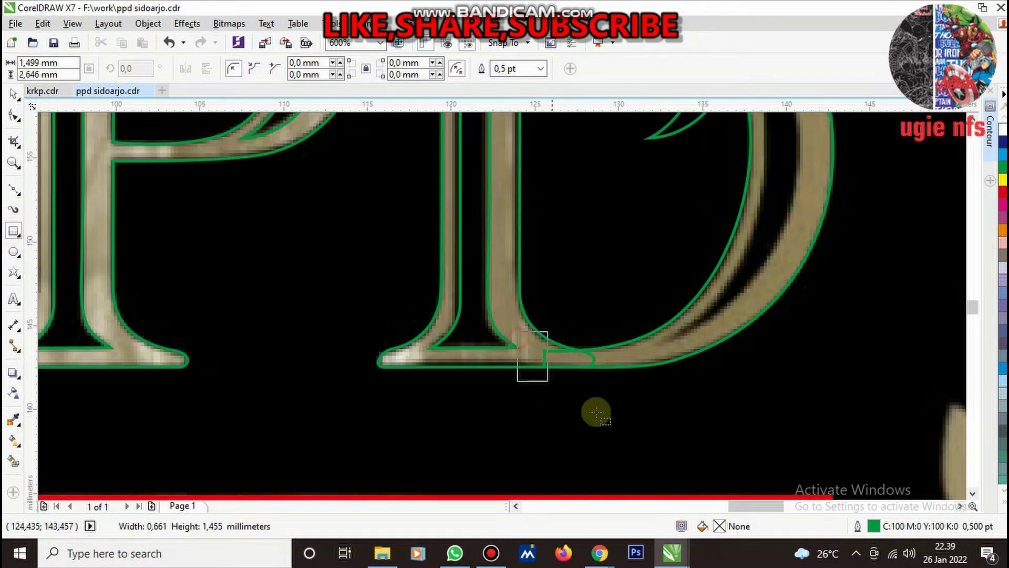
{"action": "scroll", "coordinate": [564, 364], "scroll_direction": "up", "scroll_amount": 2}
{"action": "key", "text": "space"}
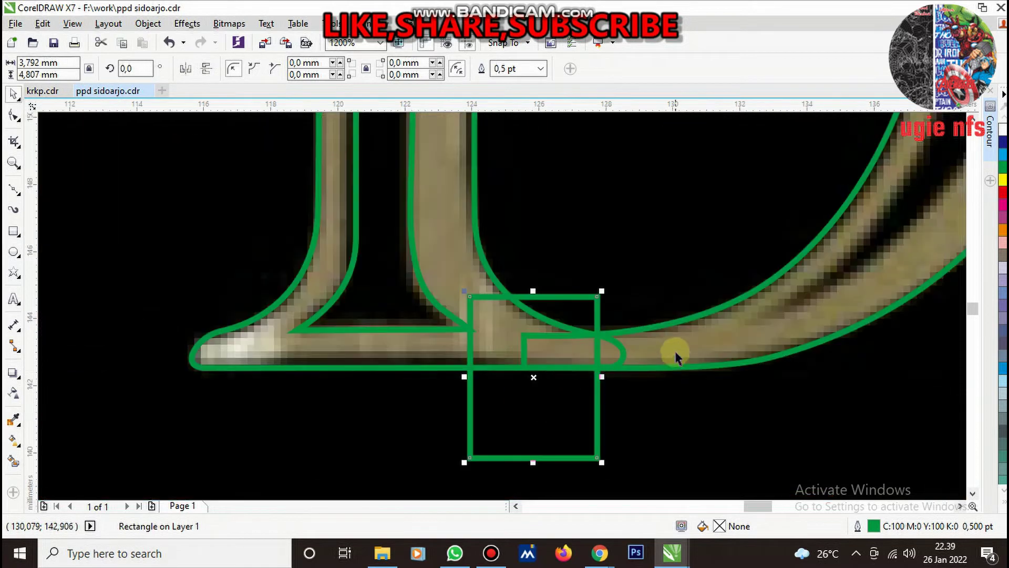
{"action": "left_click", "coordinate": [676, 353], "text": "shift"}
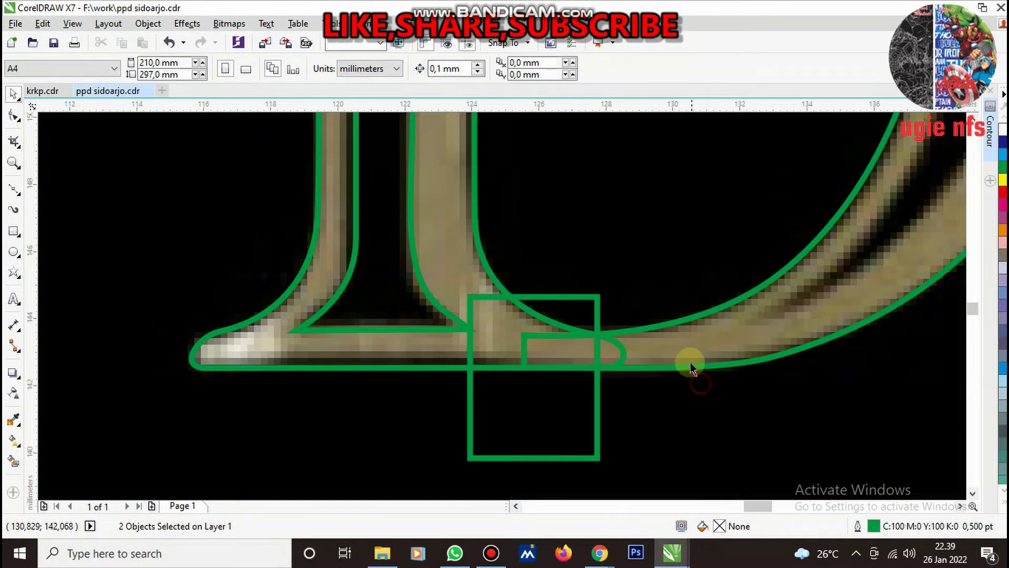
{"action": "left_click", "coordinate": [692, 363]}
{"action": "left_click", "coordinate": [538, 413]}
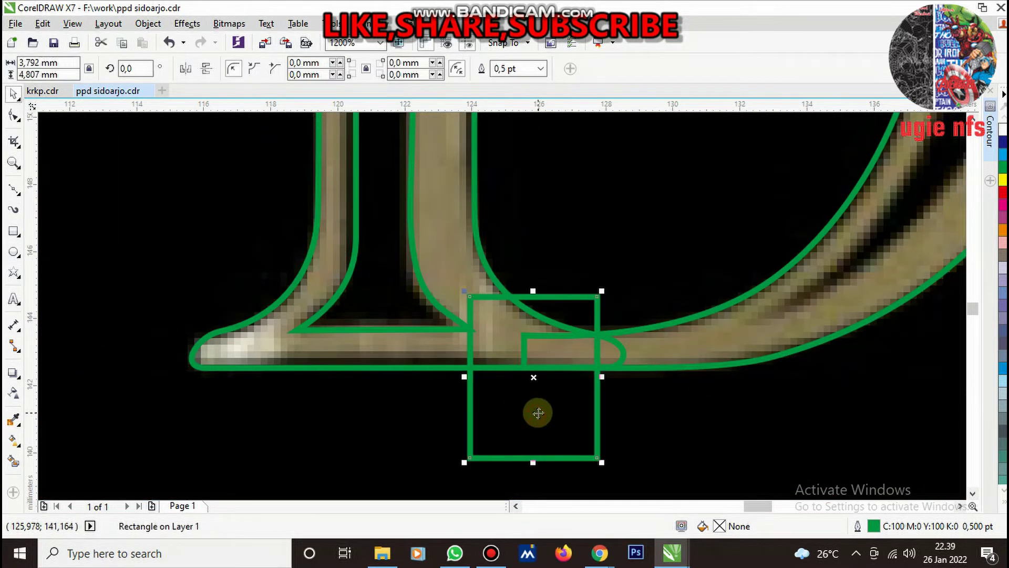
{"action": "key", "text": "Delete"}
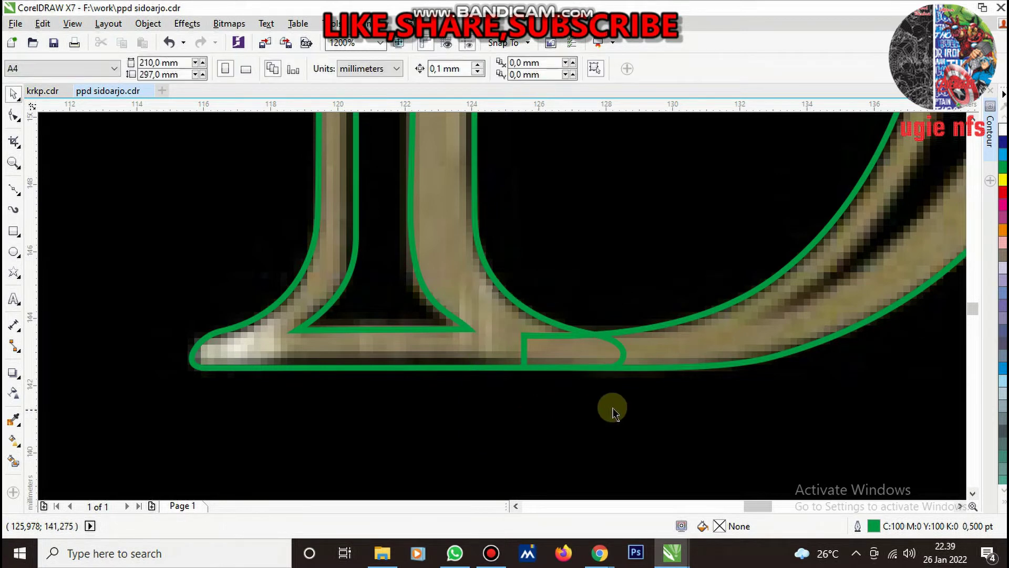
Check the D curve's 52 nodes with the Shape tool and zoom out to the whole D
{"action": "left_click", "coordinate": [686, 342]}
{"action": "left_click", "coordinate": [14, 114]}
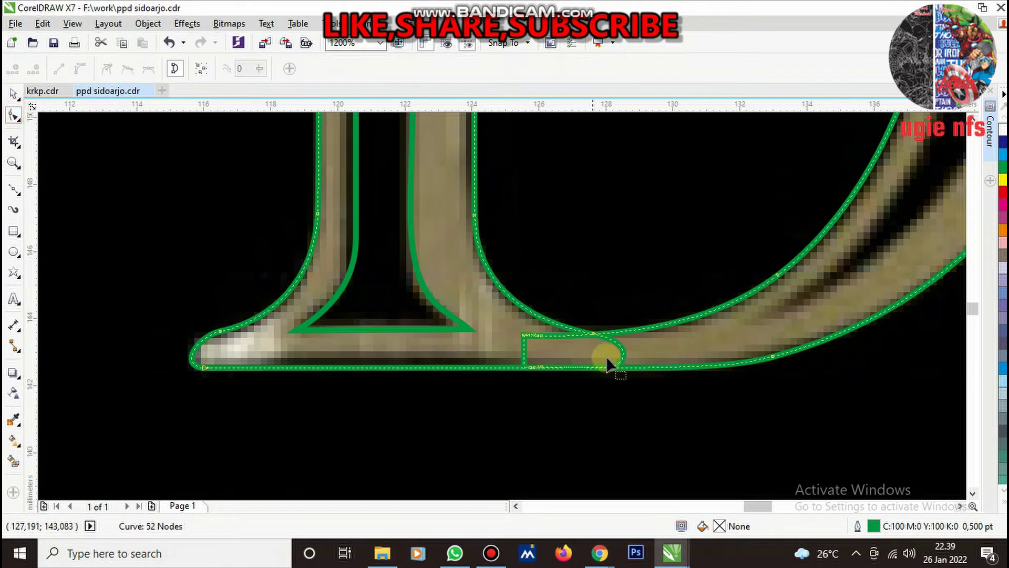
{"action": "key", "text": "space"}
{"action": "key", "text": "F3"}
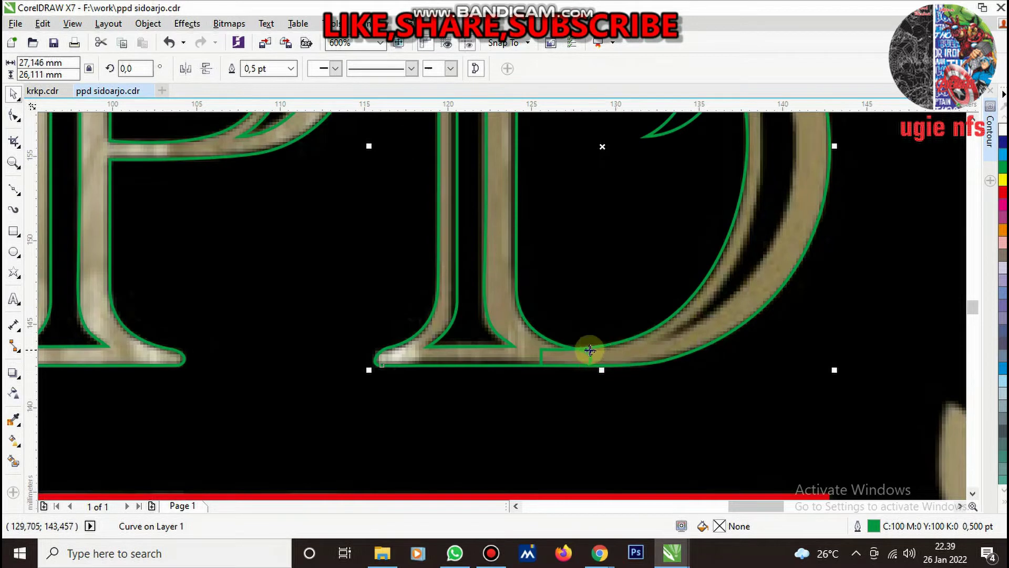
{"action": "scroll", "coordinate": [620, 357], "scroll_direction": "up", "scroll_amount": 2}
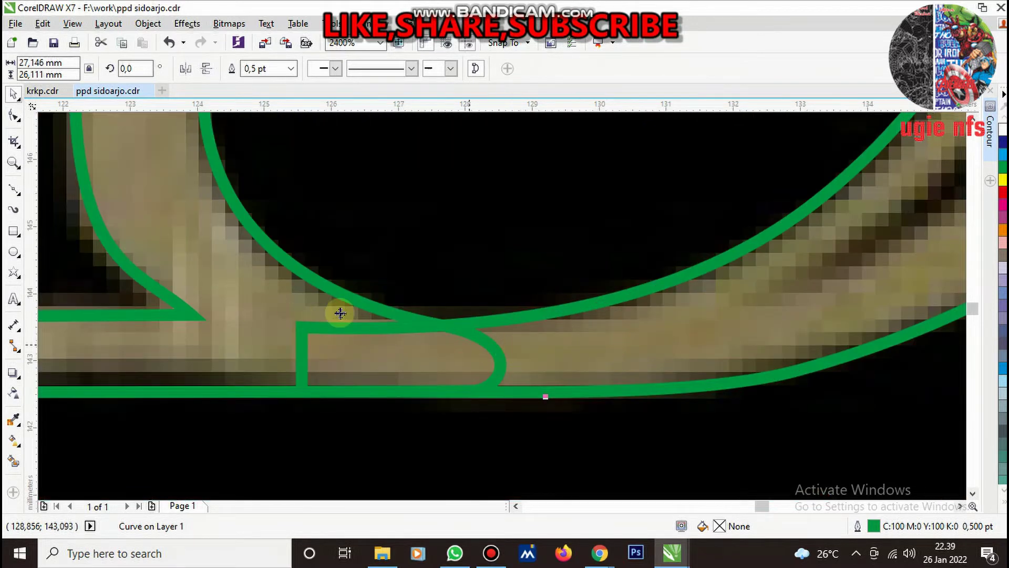
Trace a closed, rounded-end Bezier shape (7,542 × 1,863 mm) along the D's inner bowl and base
{"action": "left_click", "coordinate": [14, 191]}
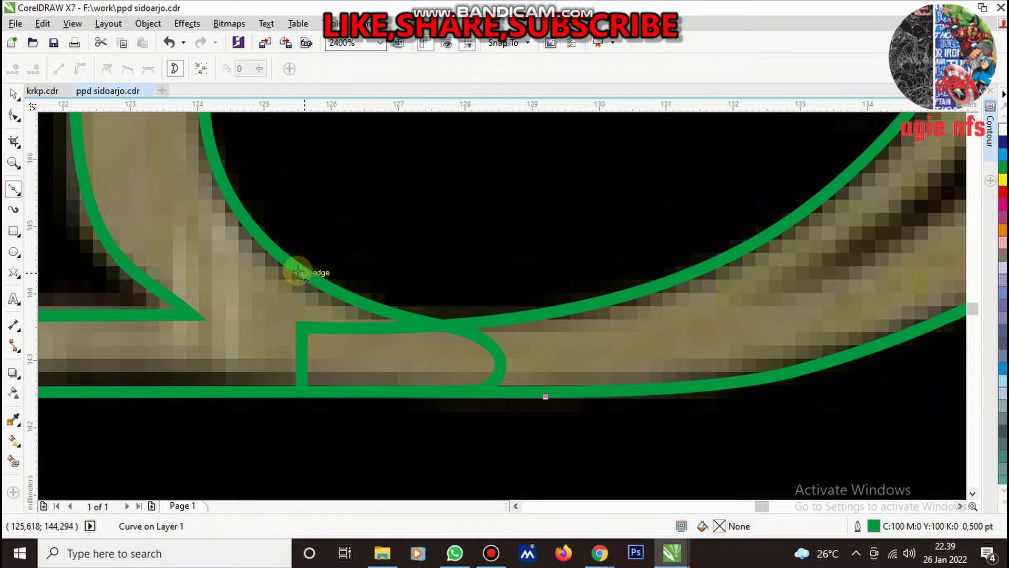
{"action": "left_click_drag", "start_coordinate": [556, 312], "coordinate": [718, 282]}
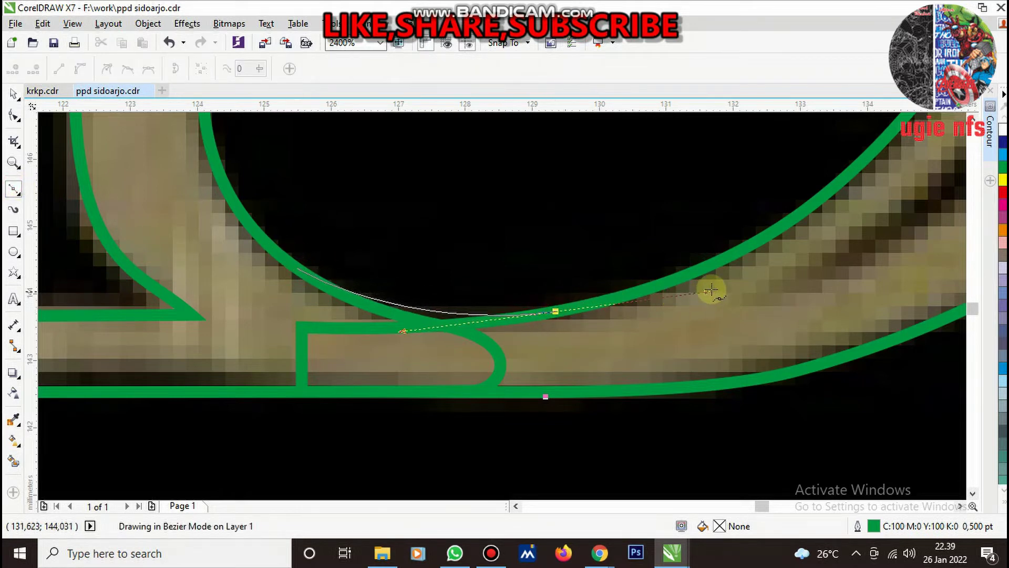
{"action": "left_click", "coordinate": [728, 326]}
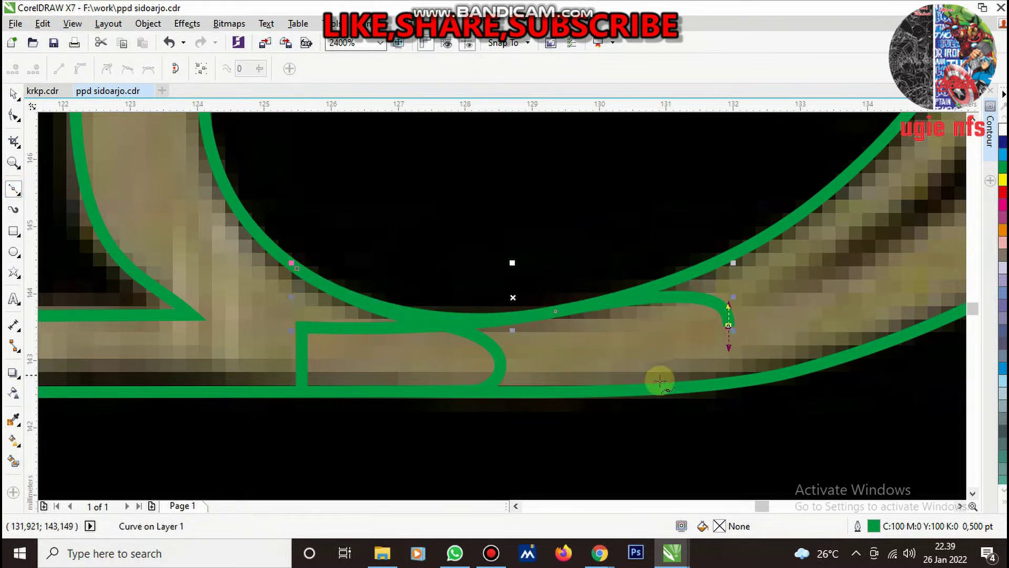
{"action": "left_click_drag", "start_coordinate": [613, 390], "coordinate": [541, 391]}
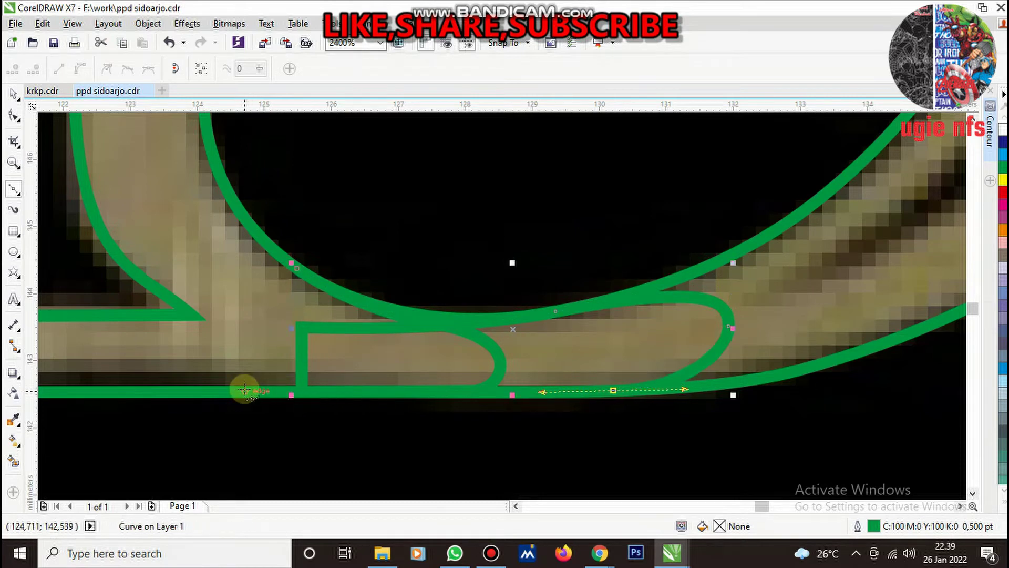
{"action": "left_click_drag", "start_coordinate": [245, 390], "coordinate": [193, 388]}
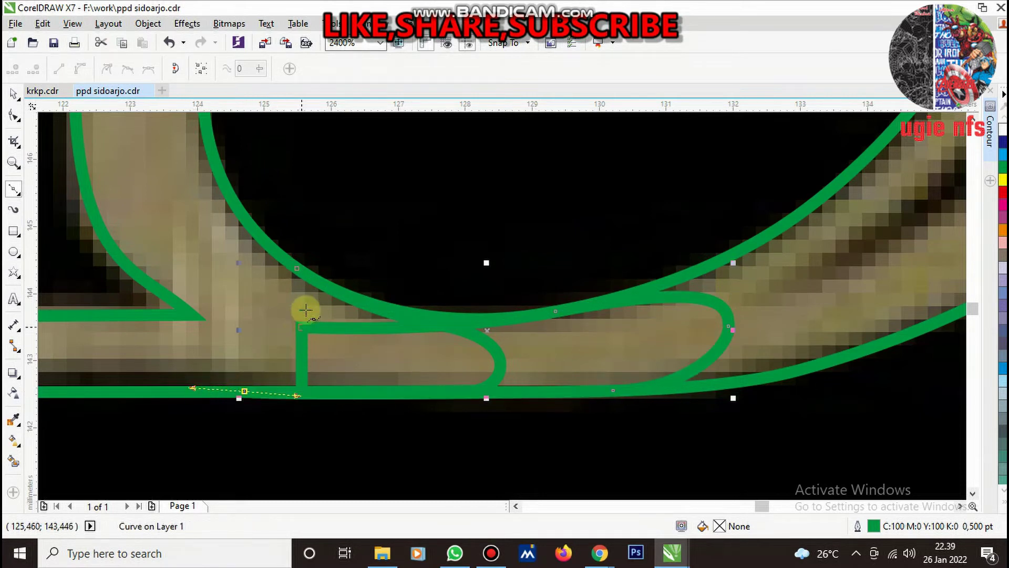
{"action": "left_click", "coordinate": [297, 270]}
{"action": "scroll", "coordinate": [326, 333], "scroll_direction": "down", "scroll_amount": 3}
Move the crescent onto the D's right stroke and stretch it down to the base and outward
{"action": "scroll", "coordinate": [428, 349], "scroll_direction": "down", "scroll_amount": 2}
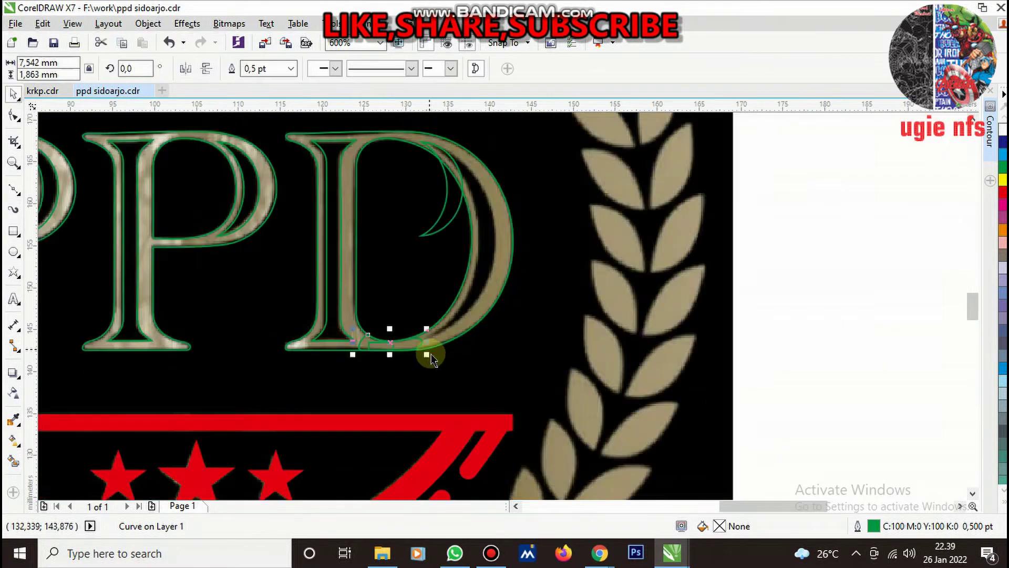
{"action": "scroll", "coordinate": [441, 280], "scroll_direction": "up", "scroll_amount": 1}
{"action": "scroll", "coordinate": [438, 252], "scroll_direction": "up", "scroll_amount": 1}
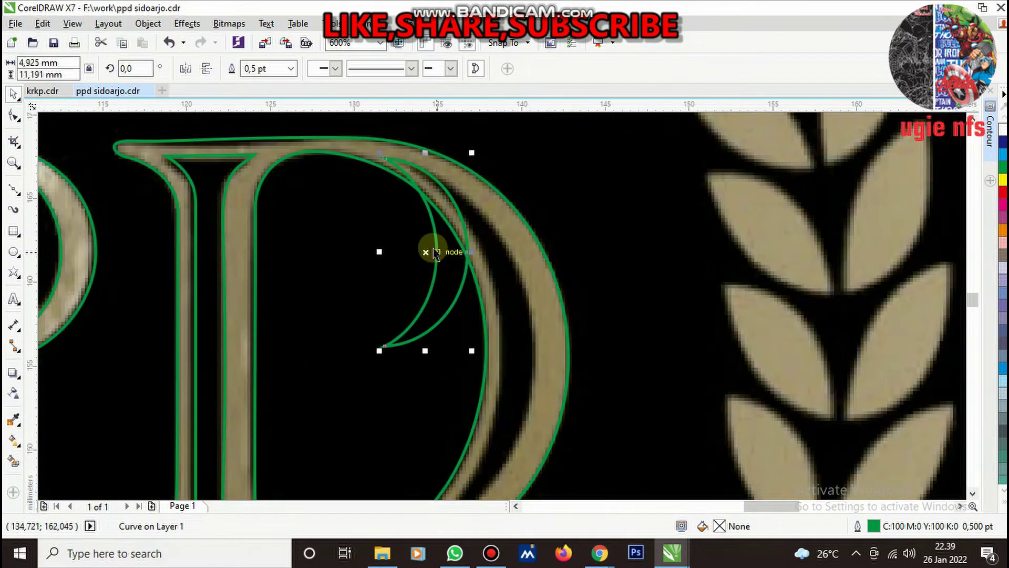
{"action": "key", "text": "Escape"}
{"action": "key", "text": "F5"}
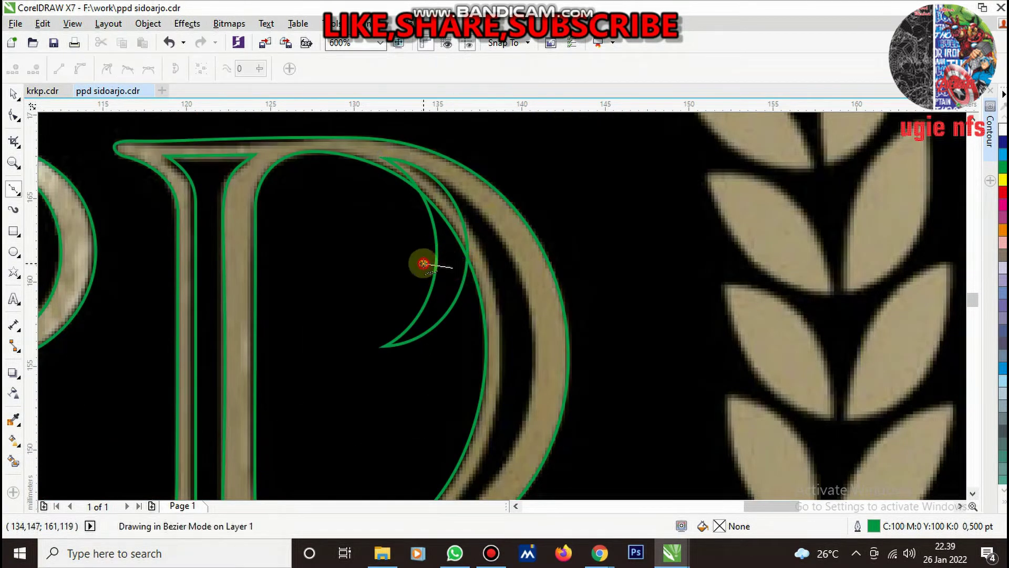
{"action": "key", "text": "space"}
{"action": "left_click", "coordinate": [449, 218]}
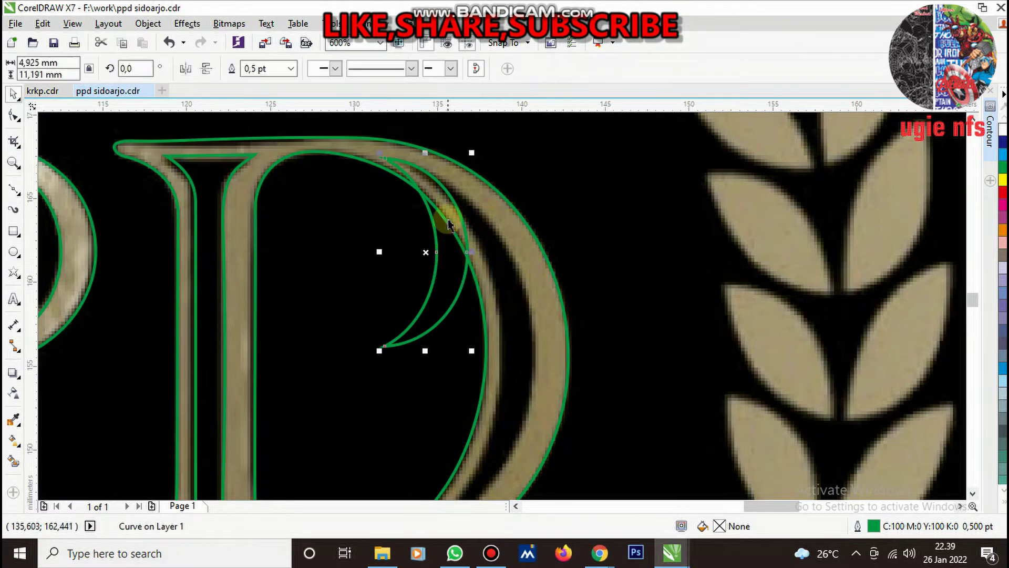
{"action": "left_click_drag", "start_coordinate": [470, 217], "coordinate": [463, 226]}
{"action": "scroll", "coordinate": [463, 226], "scroll_direction": "down", "scroll_amount": 1}
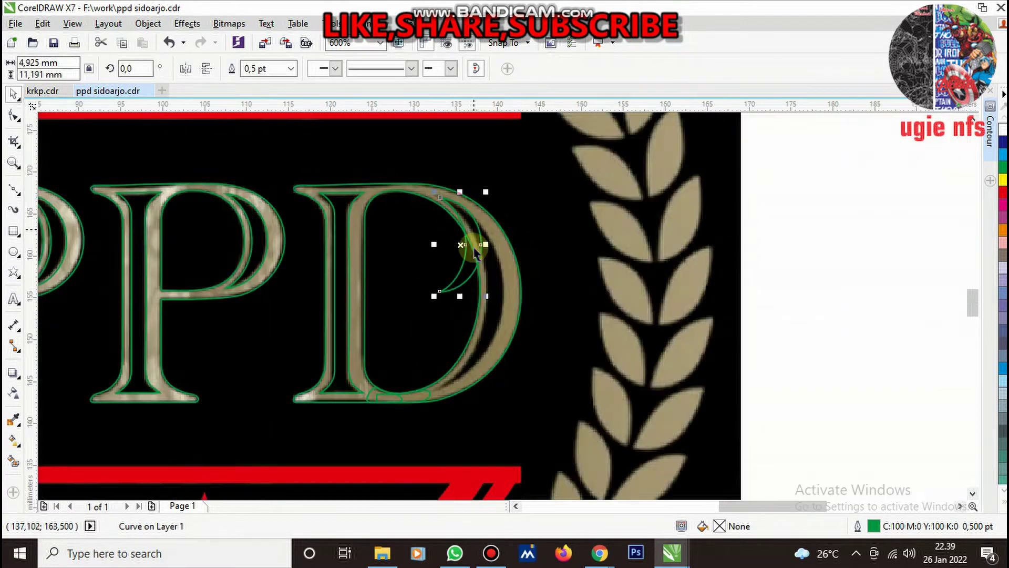
{"action": "scroll", "coordinate": [468, 247], "scroll_direction": "up", "scroll_amount": 1}
{"action": "left_click_drag", "start_coordinate": [463, 269], "coordinate": [451, 457]}
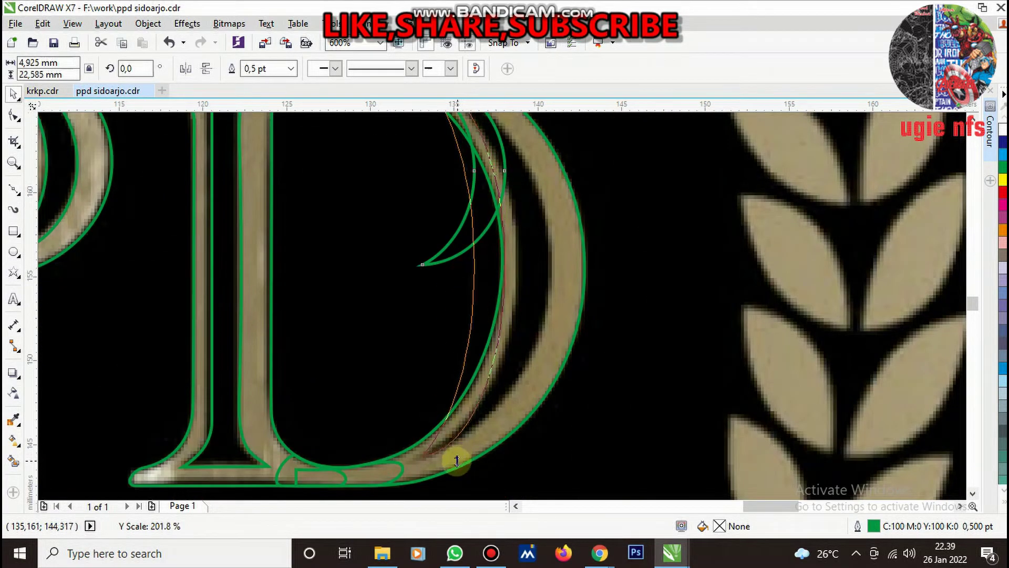
{"action": "left_click_drag", "start_coordinate": [509, 268], "coordinate": [557, 266]}
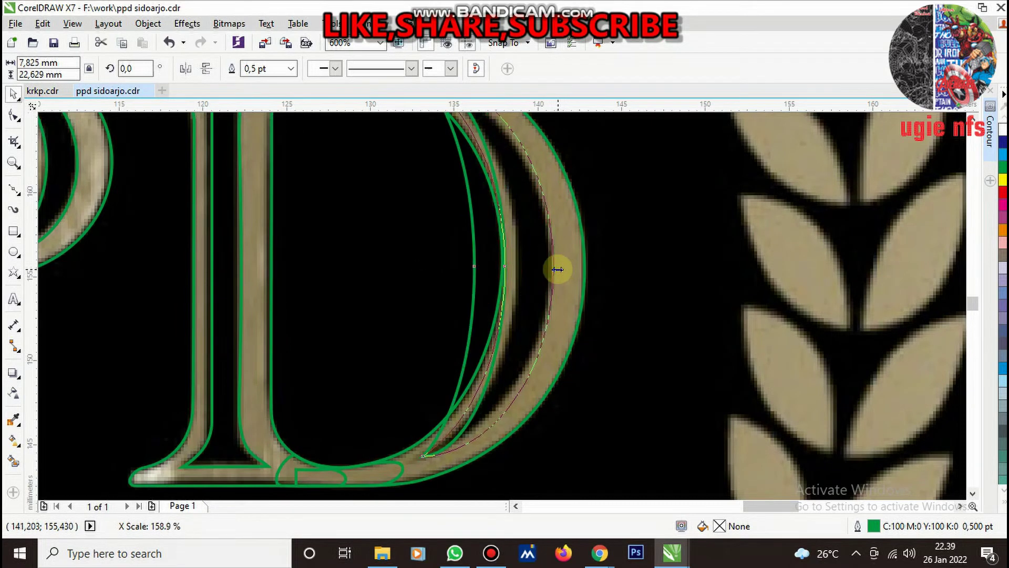
Reshape the crescent's nodes to hug the inner stroke, giving a 4-node 7,781 × 22,629 mm curve
{"action": "key", "text": "space"}
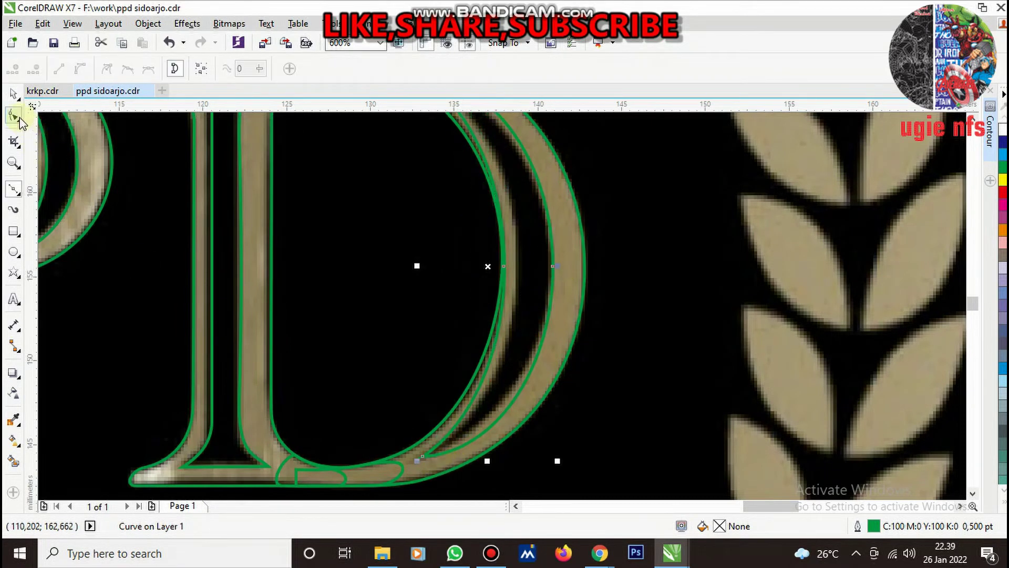
{"action": "left_click", "coordinate": [14, 116]}
{"action": "mouse_move", "coordinate": [501, 444]}
{"action": "left_mouse_down"}
{"action": "mouse_move", "coordinate": [487, 448]}
{"action": "mouse_move", "coordinate": [483, 424]}
{"action": "left_mouse_up"}
{"action": "left_click", "coordinate": [505, 267]}
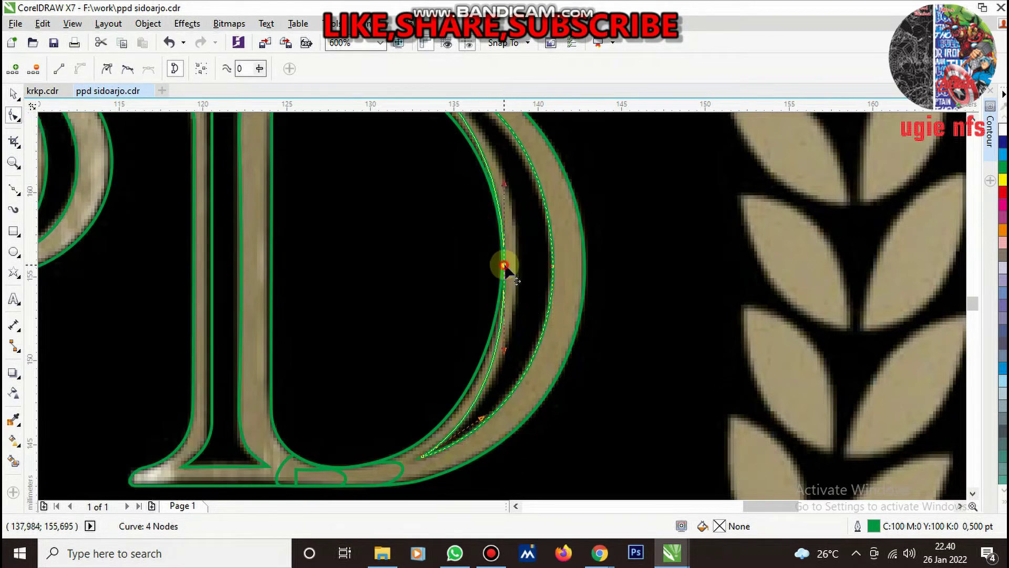
{"action": "mouse_move", "coordinate": [506, 267]}
{"action": "left_mouse_down"}
{"action": "mouse_move", "coordinate": [520, 266]}
{"action": "mouse_move", "coordinate": [508, 209]}
{"action": "mouse_move", "coordinate": [529, 219]}
{"action": "left_mouse_up"}
{"action": "scroll", "coordinate": [492, 361], "scroll_direction": "down", "scroll_amount": 1}
{"action": "scroll", "coordinate": [480, 253], "scroll_direction": "up", "scroll_amount": 2}
{"action": "scroll", "coordinate": [528, 218], "scroll_direction": "down", "scroll_amount": 2}
{"action": "key", "text": "space"}
Select the P and D outlines, undo an accidental move, then group and ungroup them
{"action": "scroll", "coordinate": [507, 300], "scroll_direction": "down", "scroll_amount": 2}
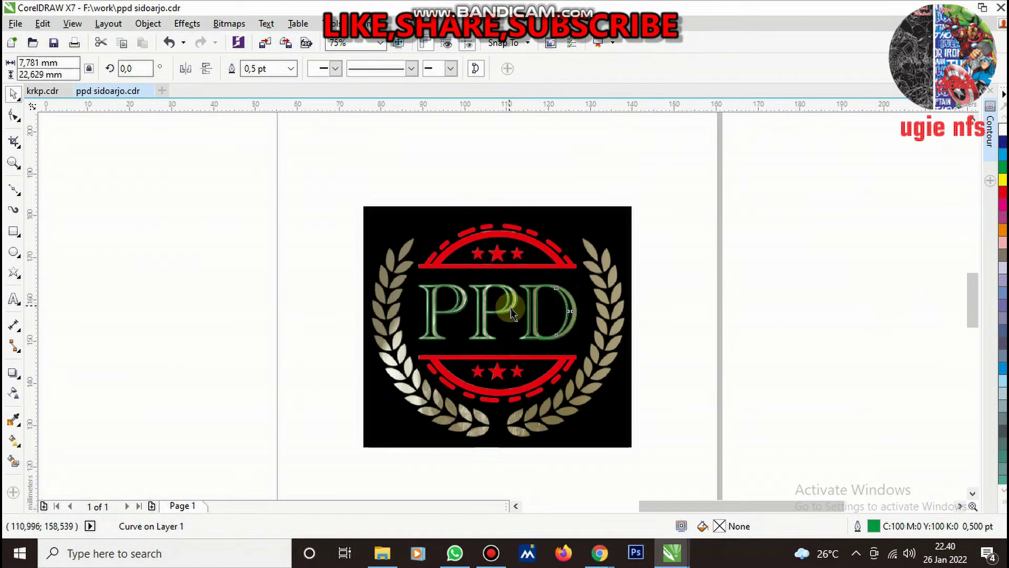
{"action": "scroll", "coordinate": [507, 300], "scroll_direction": "up", "scroll_amount": 3}
{"action": "left_click", "coordinate": [443, 282], "text": "shift"}
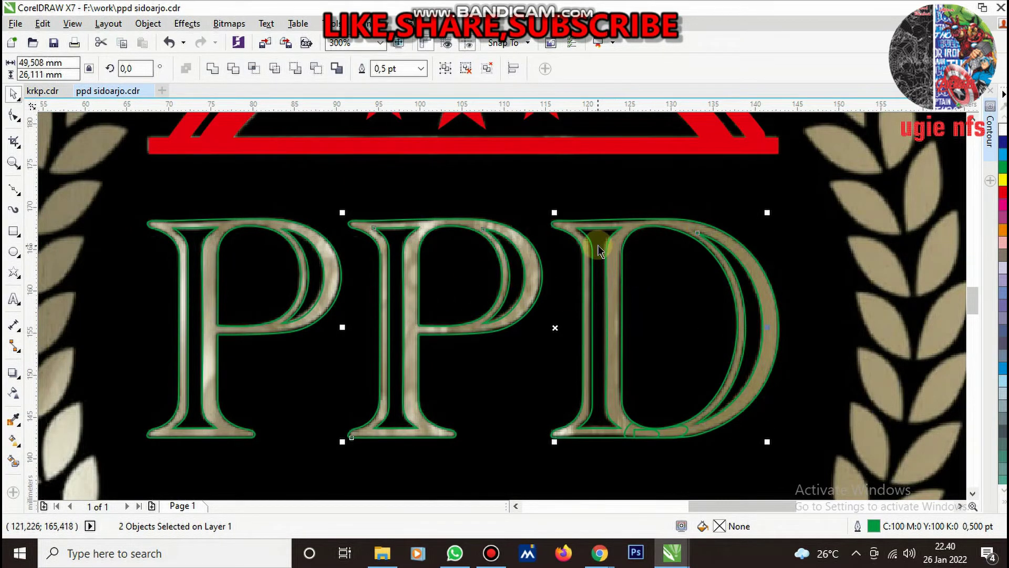
{"action": "left_click", "coordinate": [319, 260], "text": "shift"}
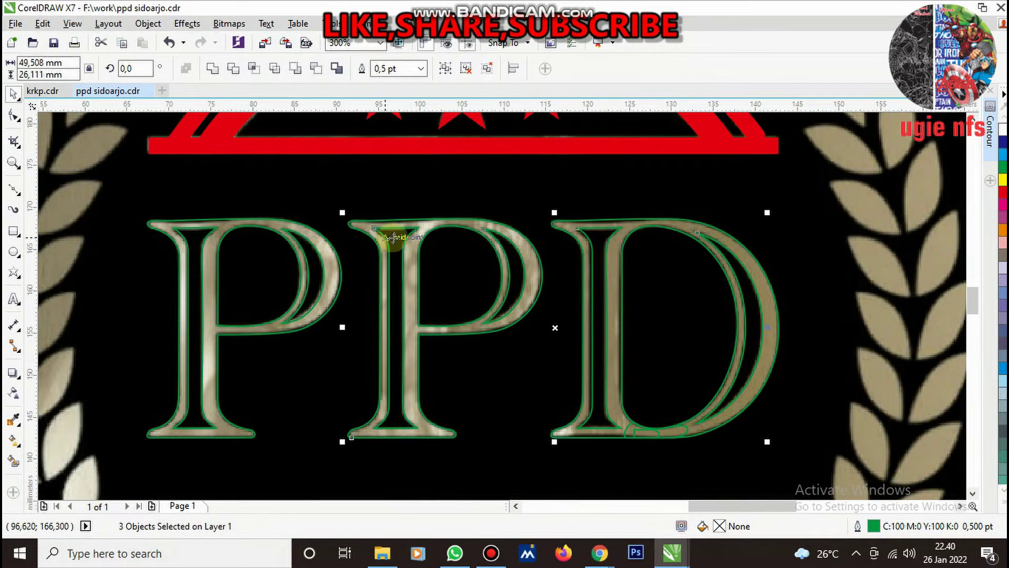
{"action": "left_click_drag", "start_coordinate": [393, 238], "coordinate": [550, 258]}
{"action": "key", "text": "ctrl+z"}
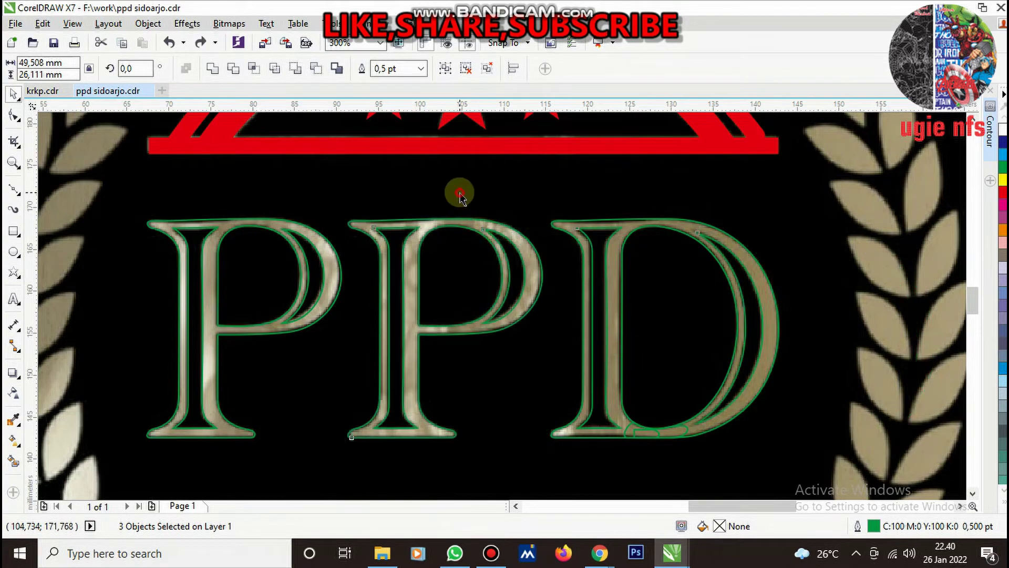
{"action": "key", "text": "ctrl+g"}
{"action": "right_click", "coordinate": [415, 226]}
{"action": "left_click", "coordinate": [459, 232]}
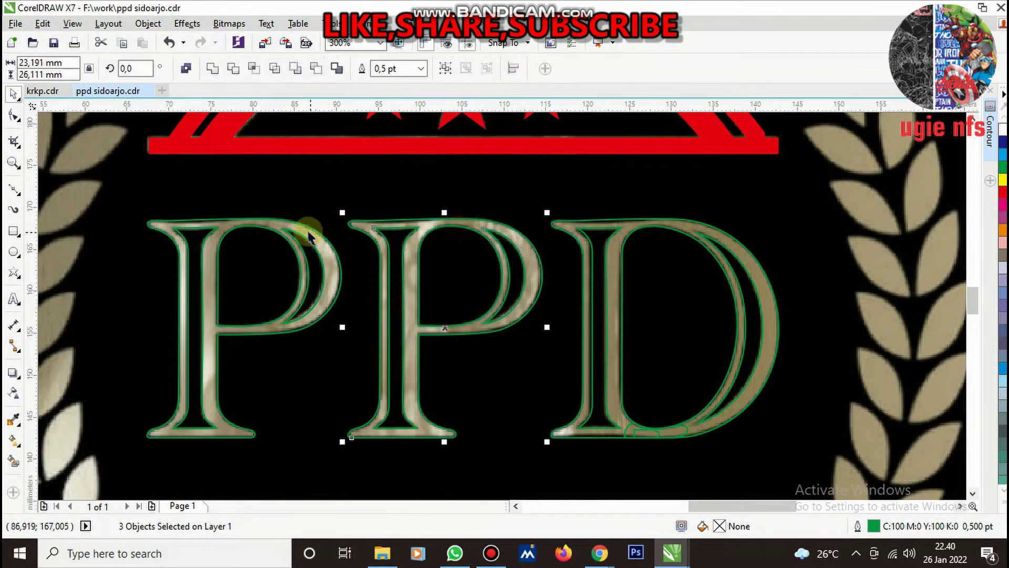
{"action": "left_click", "coordinate": [304, 225]}
{"action": "right_click", "coordinate": [309, 226]}
{"action": "key", "text": "Escape"}
Fill the selected letter shapes black and the inner strokes of both P's and the D white
{"action": "left_click", "coordinate": [326, 209]}
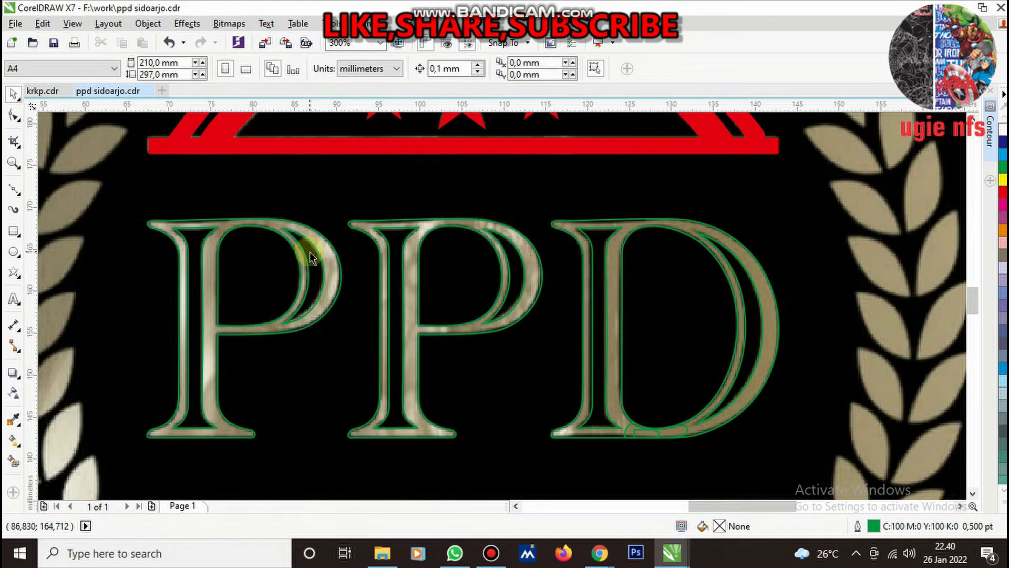
{"action": "left_click", "coordinate": [312, 253], "text": "ctrl"}
{"action": "left_click", "coordinate": [199, 242], "text": "shift"}
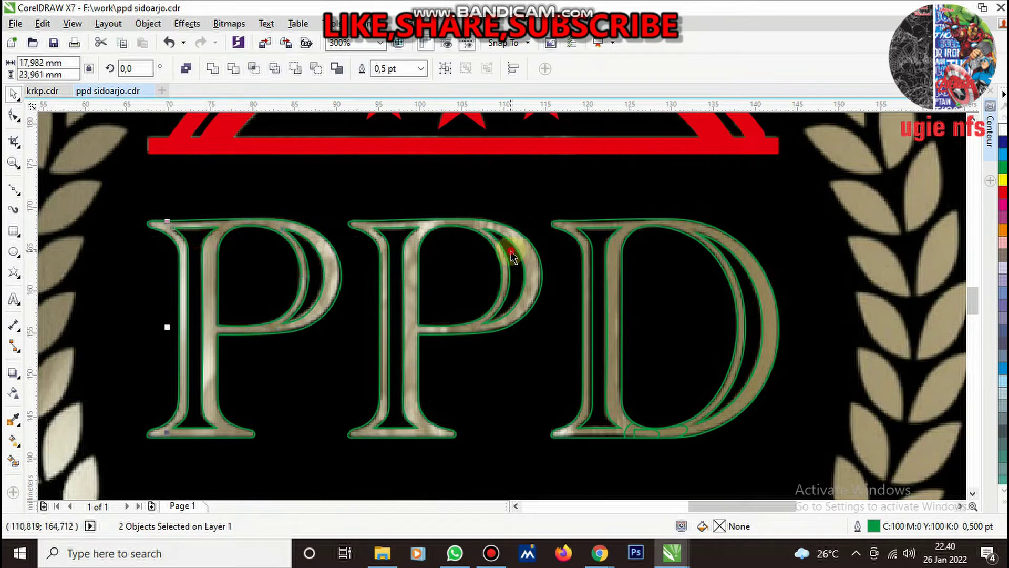
{"action": "left_click", "coordinate": [593, 251], "text": "shift"}
{"action": "left_click", "coordinate": [687, 271], "text": "shift"}
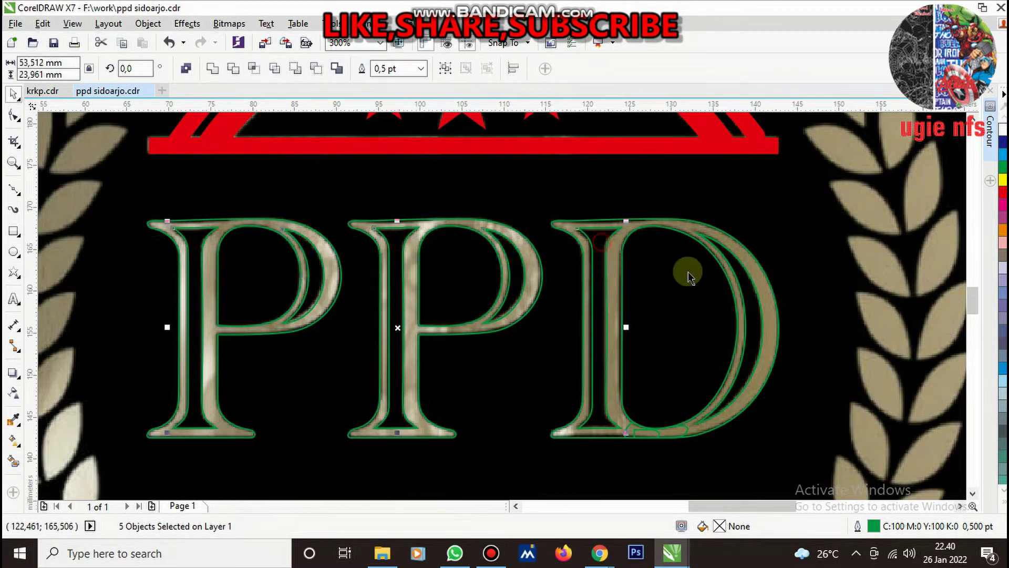
{"action": "left_click", "coordinate": [747, 281], "text": "shift"}
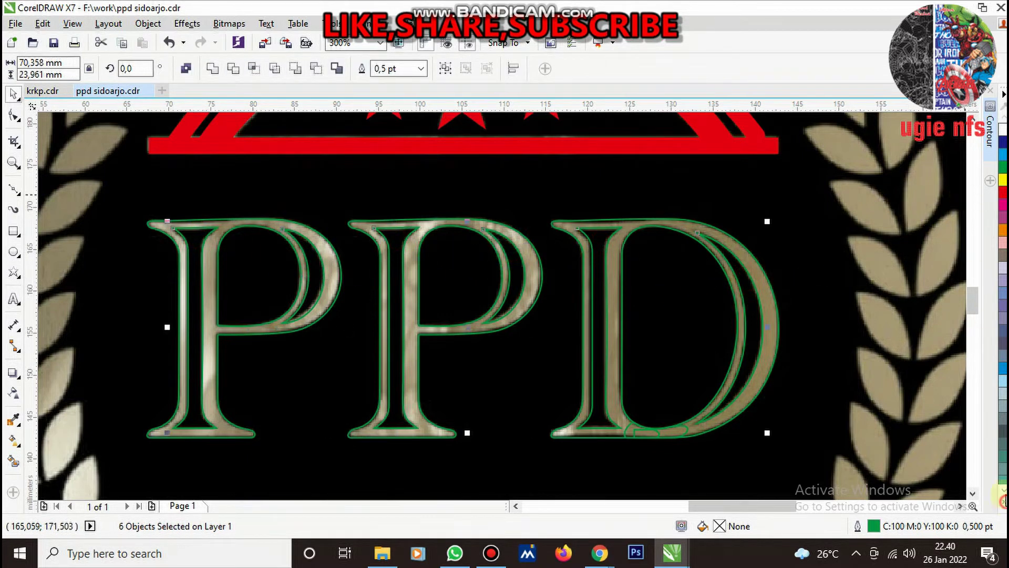
{"action": "left_click", "coordinate": [1002, 501]}
{"action": "left_click", "coordinate": [991, 209]}
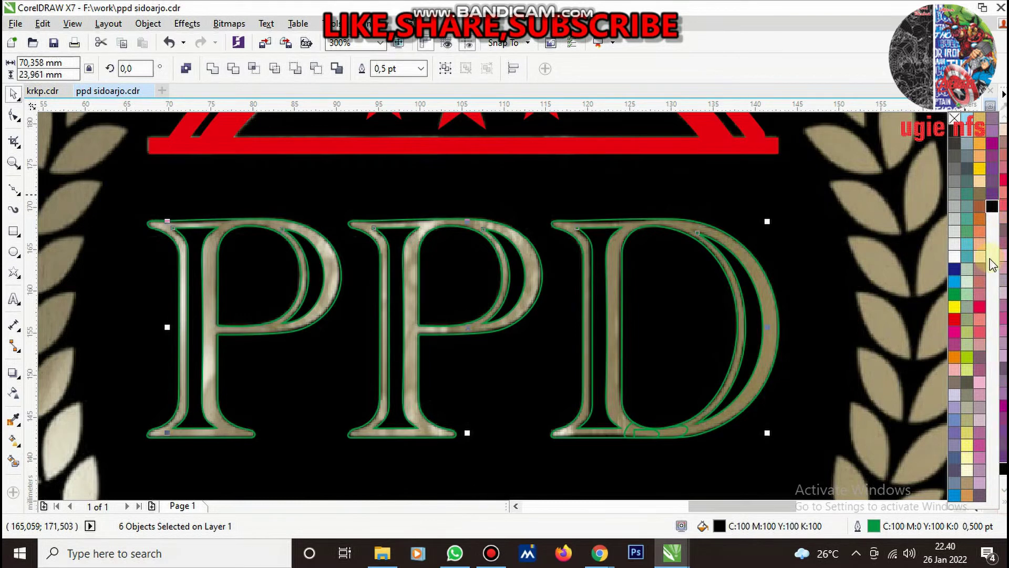
{"action": "left_click", "coordinate": [955, 253]}
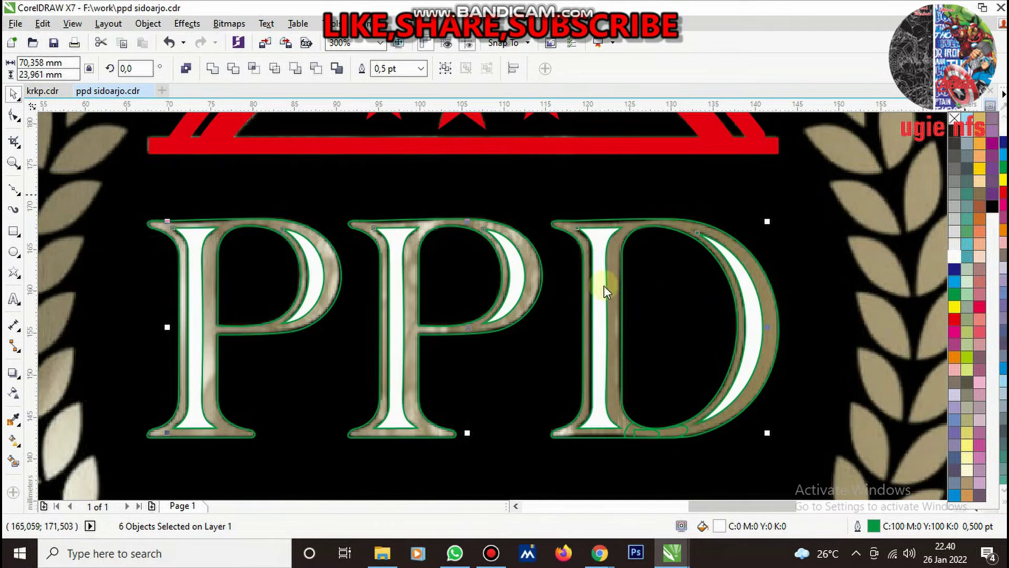
Shift-select the D's outer and inner shapes plus both P's, selecting all six letter shapes
{"action": "left_click", "coordinate": [575, 231]}
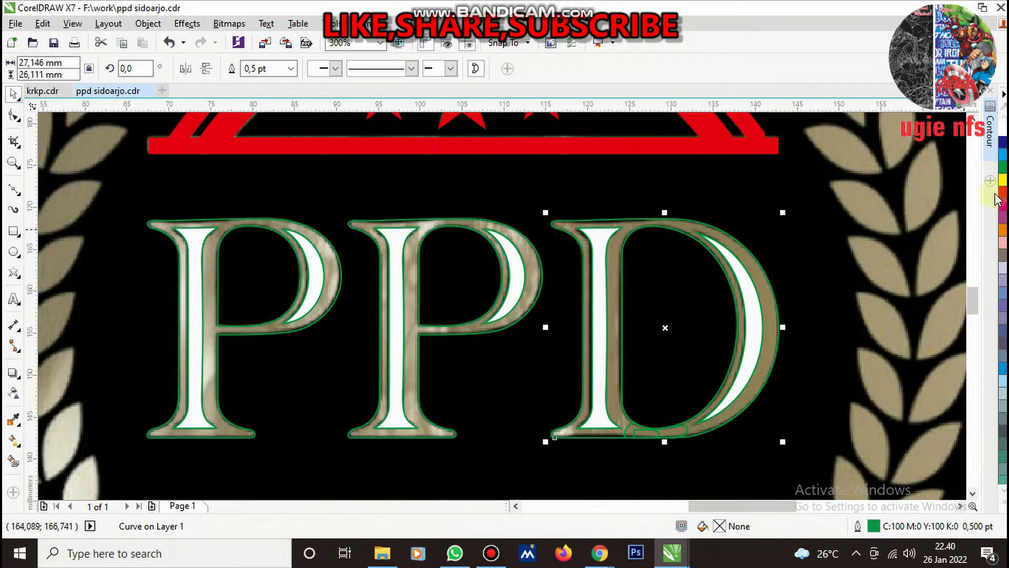
{"action": "left_click", "coordinate": [775, 267]}
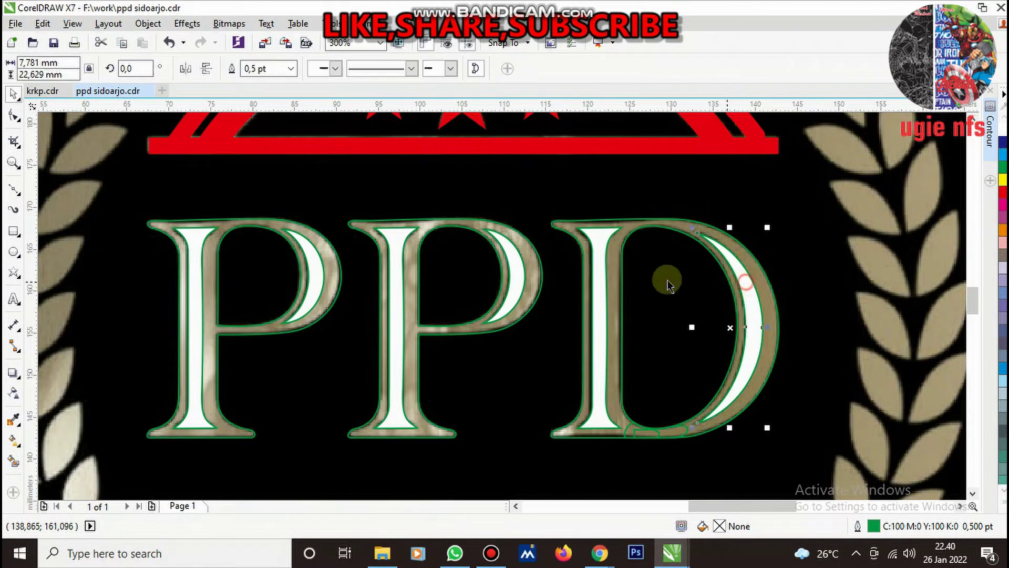
{"action": "left_click", "coordinate": [591, 255], "text": "shift"}
{"action": "left_click_drag", "start_coordinate": [450, 251], "coordinate": [401, 234]}
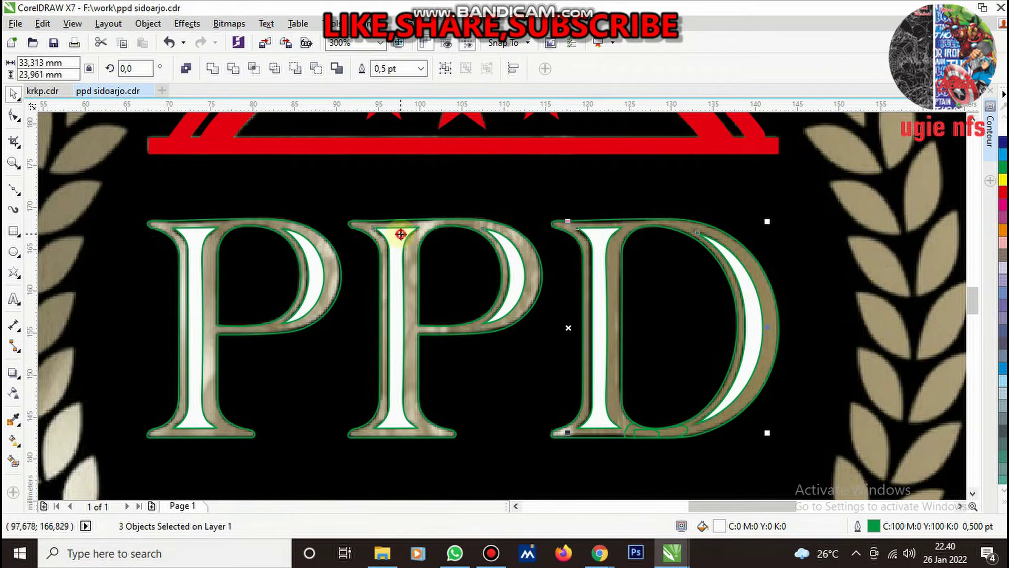
{"action": "left_click", "coordinate": [221, 244], "text": "shift"}
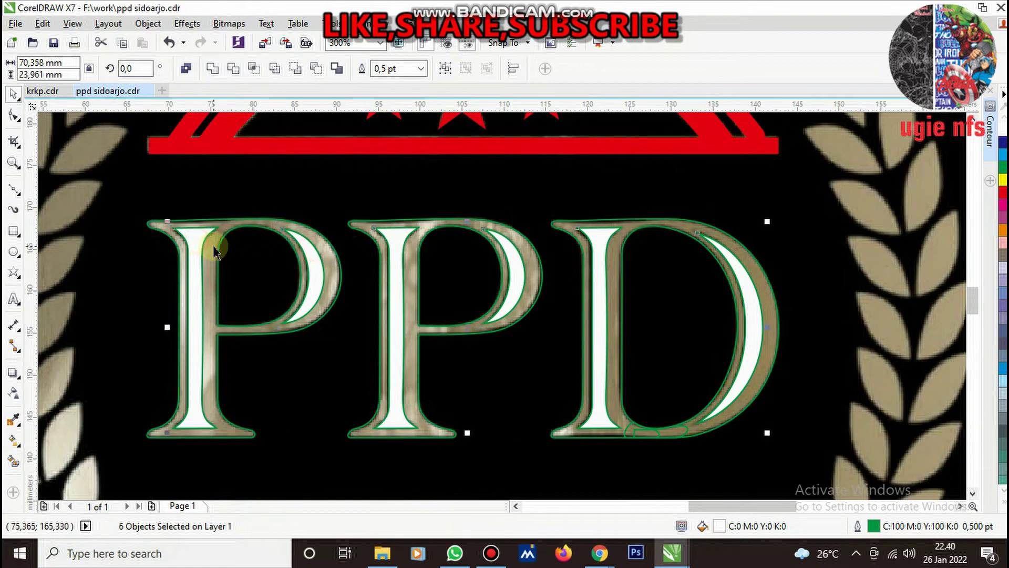
Group the PPD letter shapes and cut the inner counters out of both P's and the D
{"action": "key", "text": "ctrl+g"}
{"action": "scroll", "coordinate": [322, 237], "scroll_direction": "up", "scroll_amount": 2}
{"action": "key", "text": "ctrl+z"}
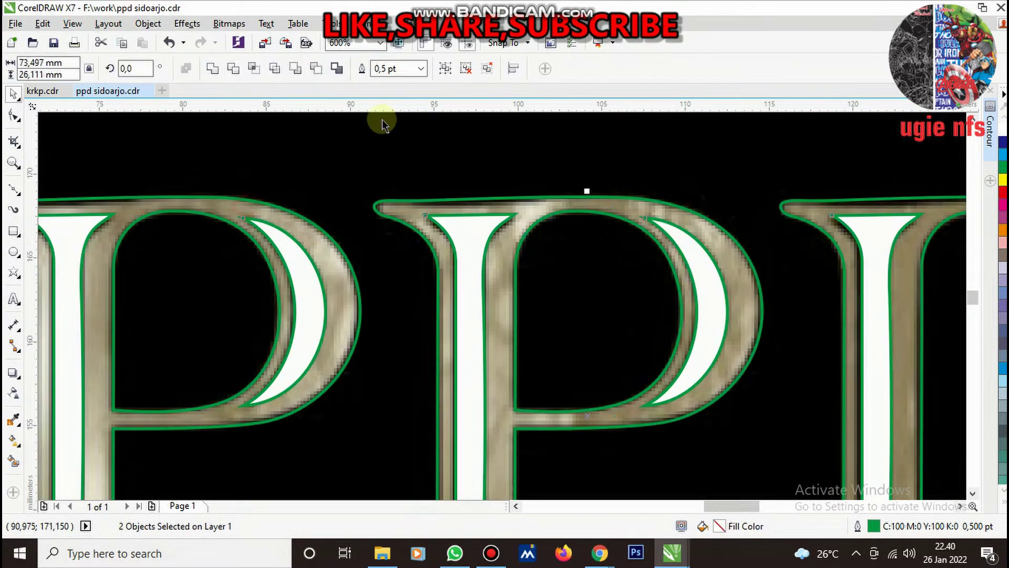
{"action": "left_click", "coordinate": [518, 214]}
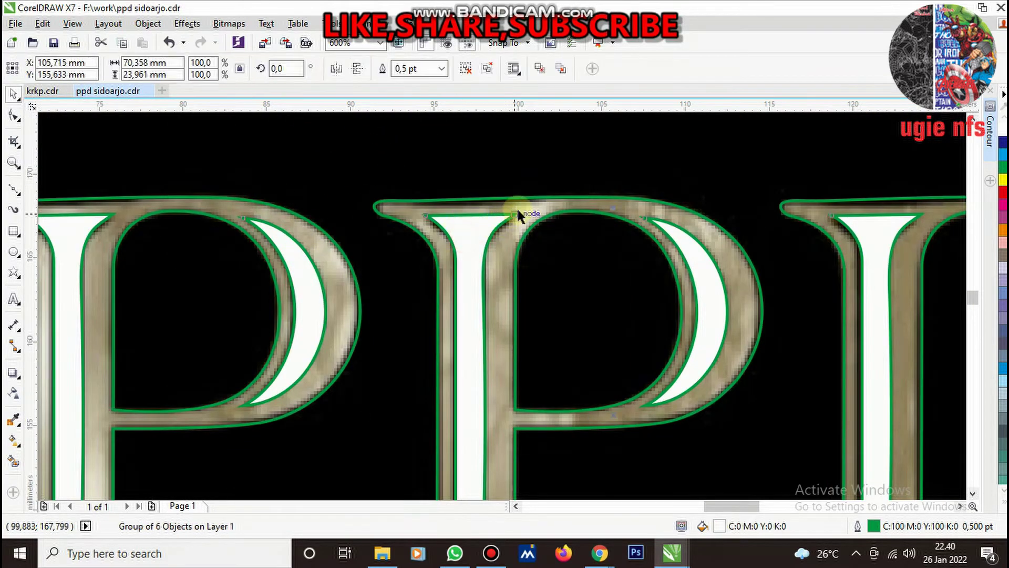
{"action": "left_click", "coordinate": [535, 206], "text": "shift"}
{"action": "left_click", "coordinate": [231, 69]}
{"action": "scroll", "coordinate": [453, 247], "scroll_direction": "down", "scroll_amount": 2}
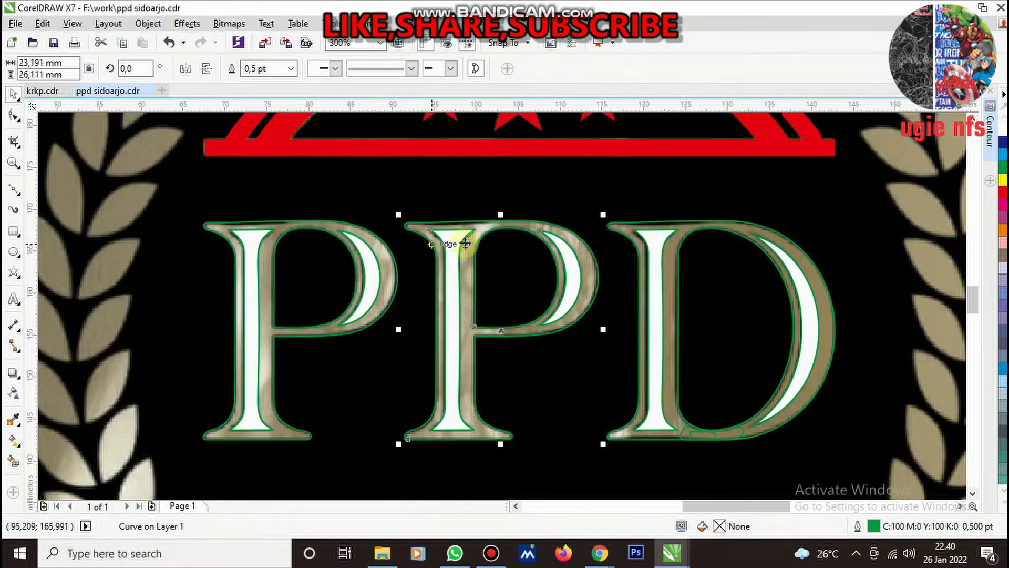
{"action": "scroll", "coordinate": [675, 242], "scroll_direction": "up", "scroll_amount": 2}
{"action": "left_click", "coordinate": [675, 234], "text": "shift"}
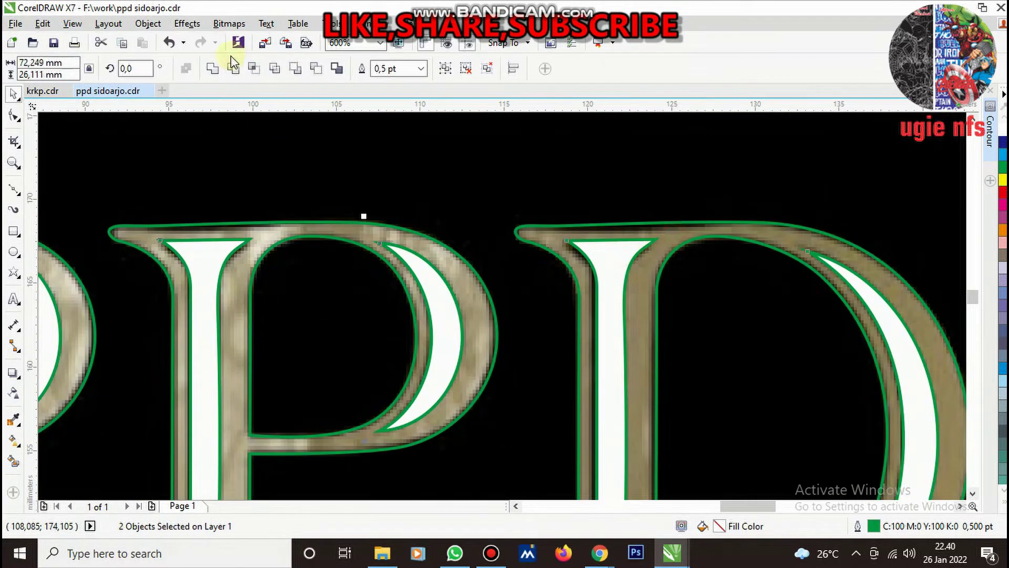
{"action": "left_click", "coordinate": [233, 69]}
{"action": "left_click", "coordinate": [607, 256]}
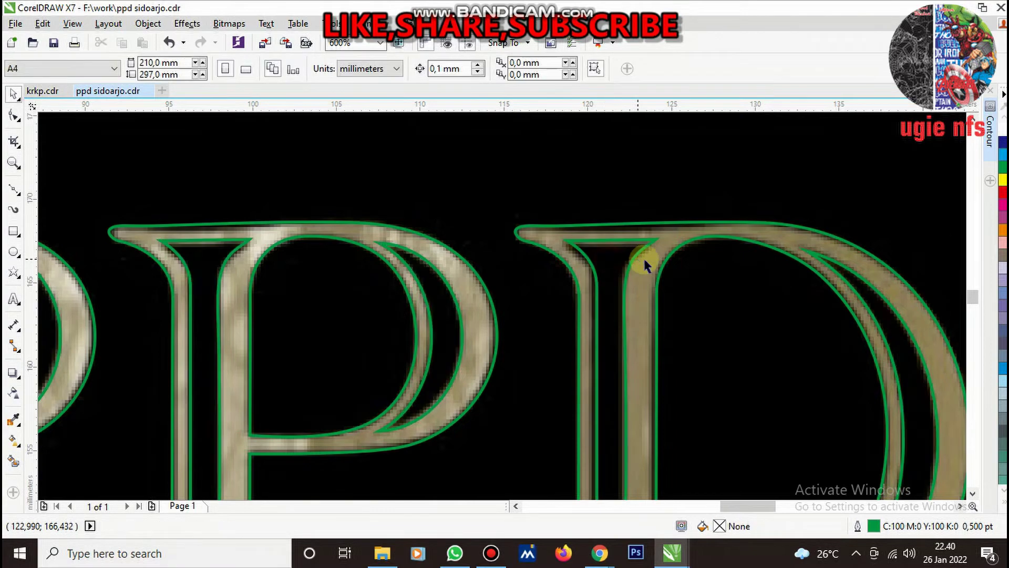
Fill the D and the P letters solid red from the colour palette
{"action": "left_click", "coordinate": [1003, 193]}
{"action": "scroll", "coordinate": [547, 267], "scroll_direction": "down", "scroll_amount": 3}
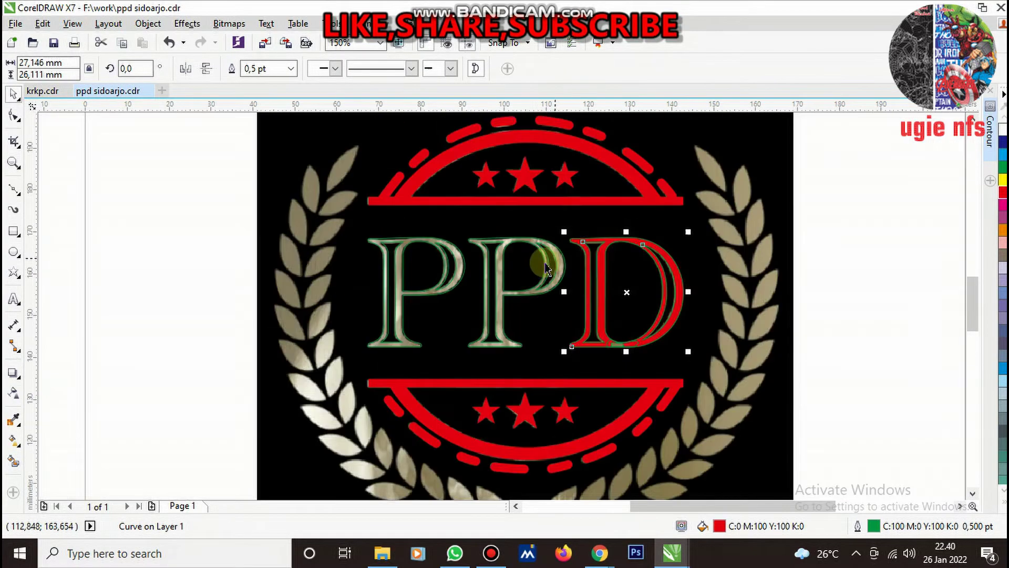
{"action": "left_click", "coordinate": [543, 245]}
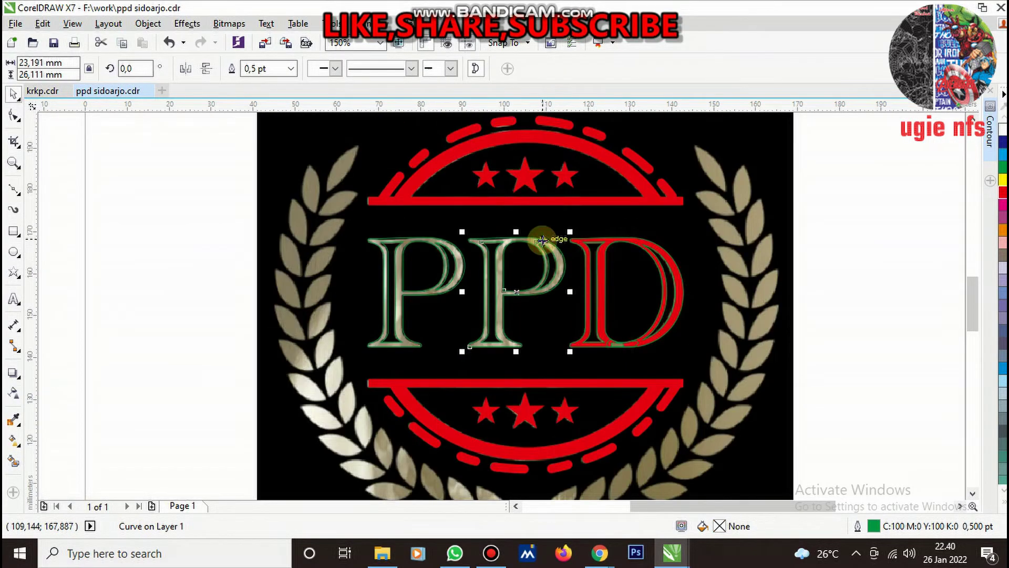
{"action": "left_click", "coordinate": [421, 242]}
{"action": "key", "text": "ctrl+r"}
{"action": "scroll", "coordinate": [578, 326], "scroll_direction": "up", "scroll_amount": 3}
{"action": "scroll", "coordinate": [591, 409], "scroll_direction": "up", "scroll_amount": 2}
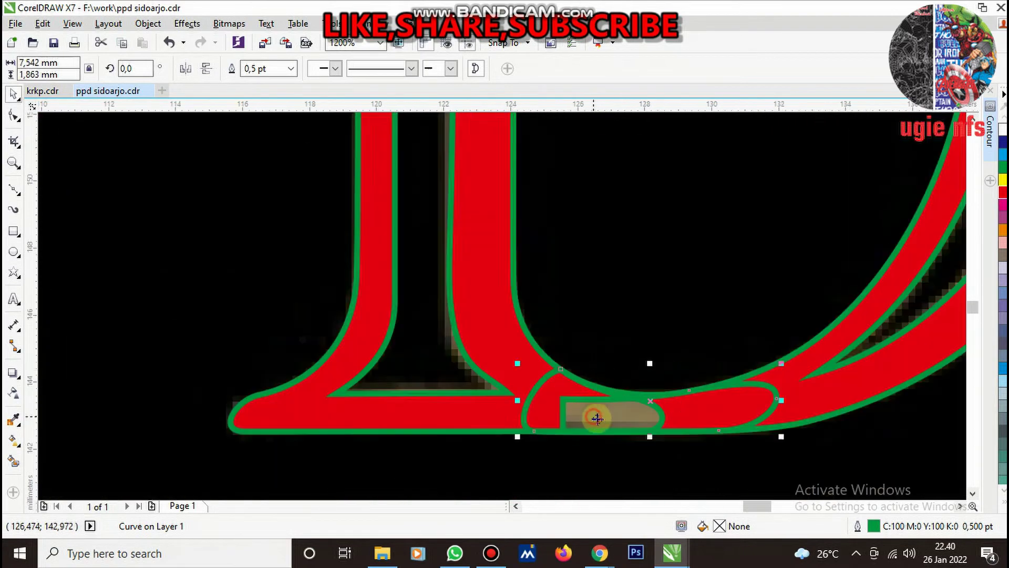
{"action": "scroll", "coordinate": [600, 420], "scroll_direction": "down", "scroll_amount": 2}
{"action": "scroll", "coordinate": [554, 361], "scroll_direction": "down", "scroll_amount": 2}
{"action": "scroll", "coordinate": [554, 361], "scroll_direction": "down", "scroll_amount": 1}
Remove the green outline from all the PPD letters
{"action": "left_click", "coordinate": [762, 394]}
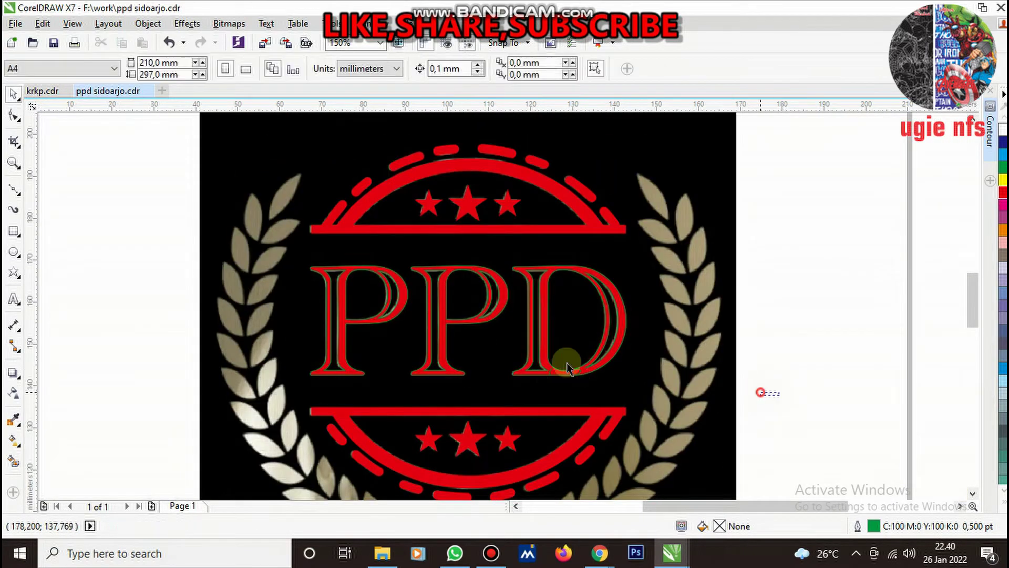
{"action": "left_click_drag", "start_coordinate": [568, 365], "coordinate": [268, 239]}
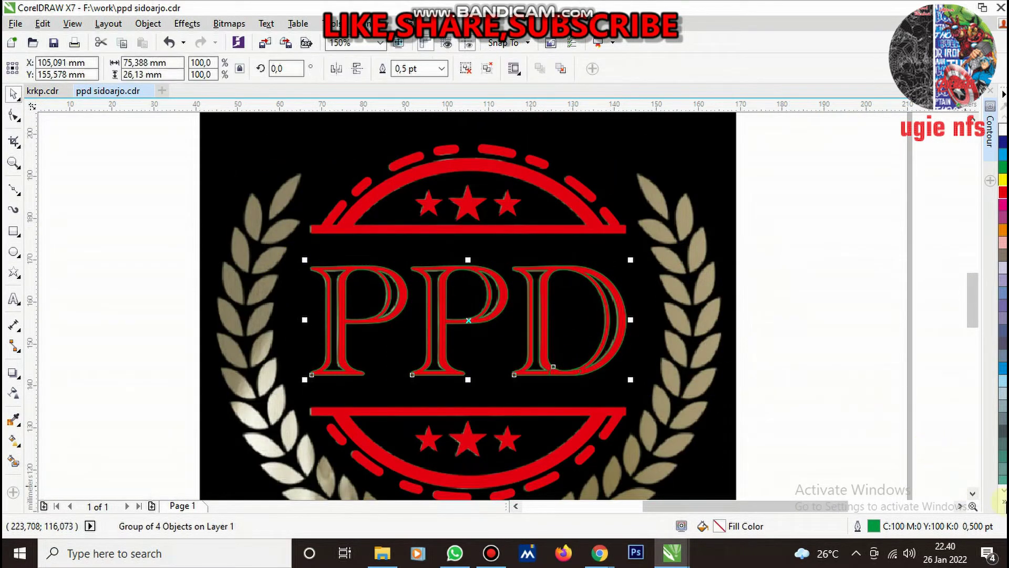
{"action": "left_click", "coordinate": [1003, 504]}
{"action": "right_click", "coordinate": [954, 118]}
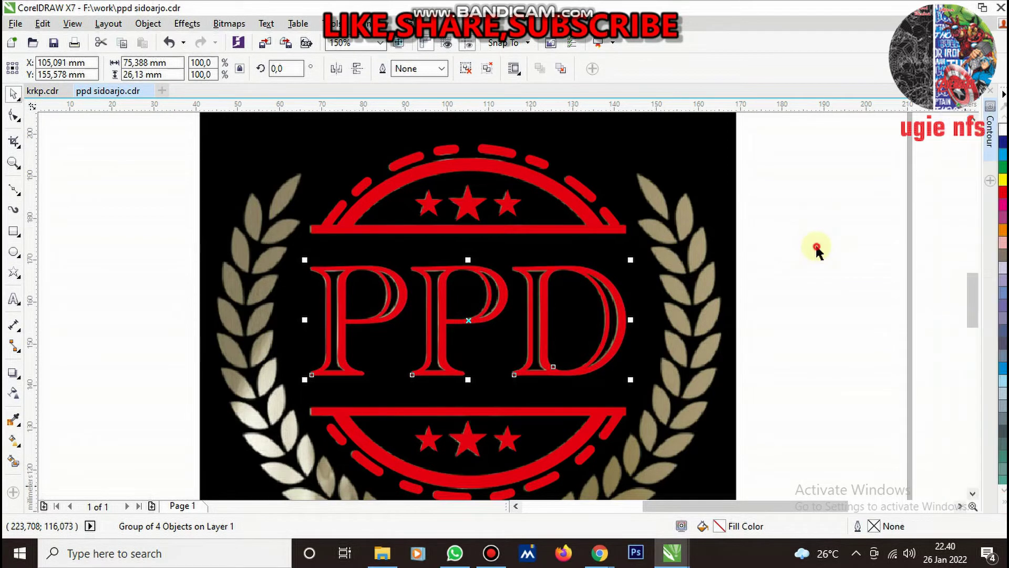
{"action": "left_click", "coordinate": [814, 247]}
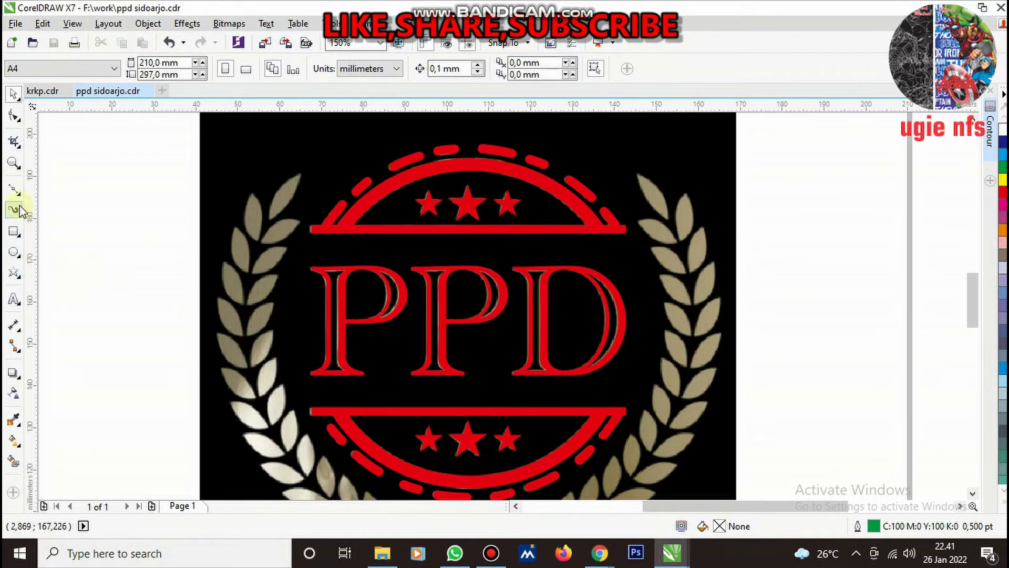
Trace a closed two-node leaf curve over a bitmap leaf and tilt it slightly counterclockwise
{"action": "scroll", "coordinate": [473, 289], "scroll_direction": "down", "scroll_amount": 1}
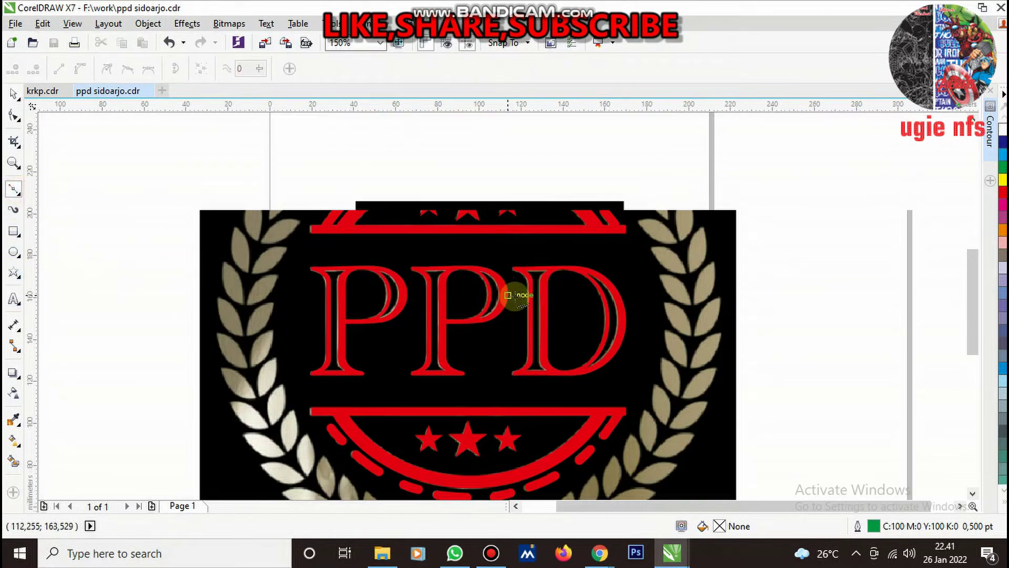
{"action": "scroll", "coordinate": [515, 326], "scroll_direction": "down", "scroll_amount": 3}
{"action": "scroll", "coordinate": [485, 361], "scroll_direction": "up", "scroll_amount": 5}
{"action": "scroll", "coordinate": [444, 397], "scroll_direction": "down", "scroll_amount": 3}
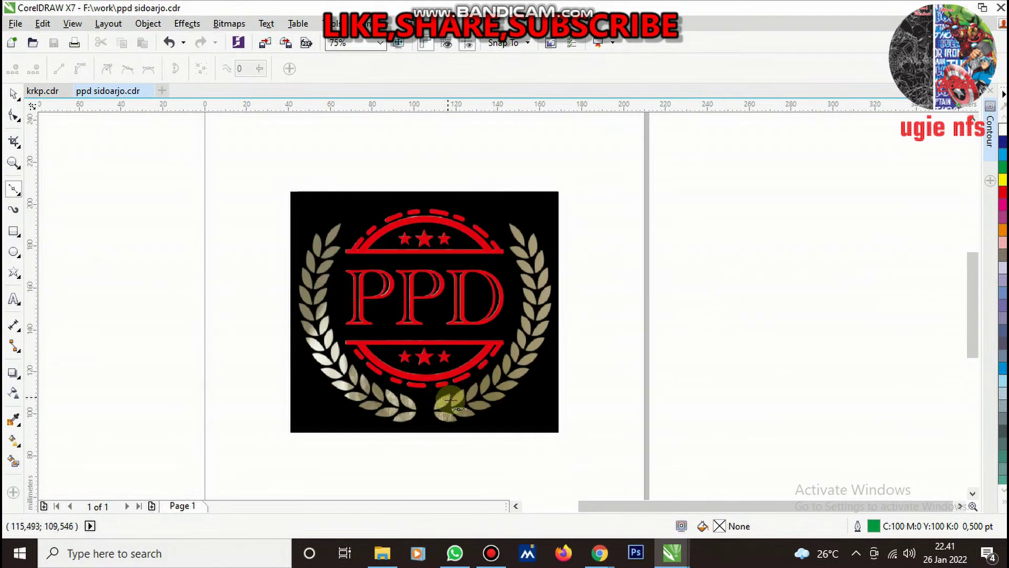
{"action": "scroll", "coordinate": [450, 402], "scroll_direction": "up", "scroll_amount": 3}
{"action": "scroll", "coordinate": [391, 407], "scroll_direction": "up", "scroll_amount": 4}
{"action": "scroll", "coordinate": [308, 432], "scroll_direction": "down", "scroll_amount": 2}
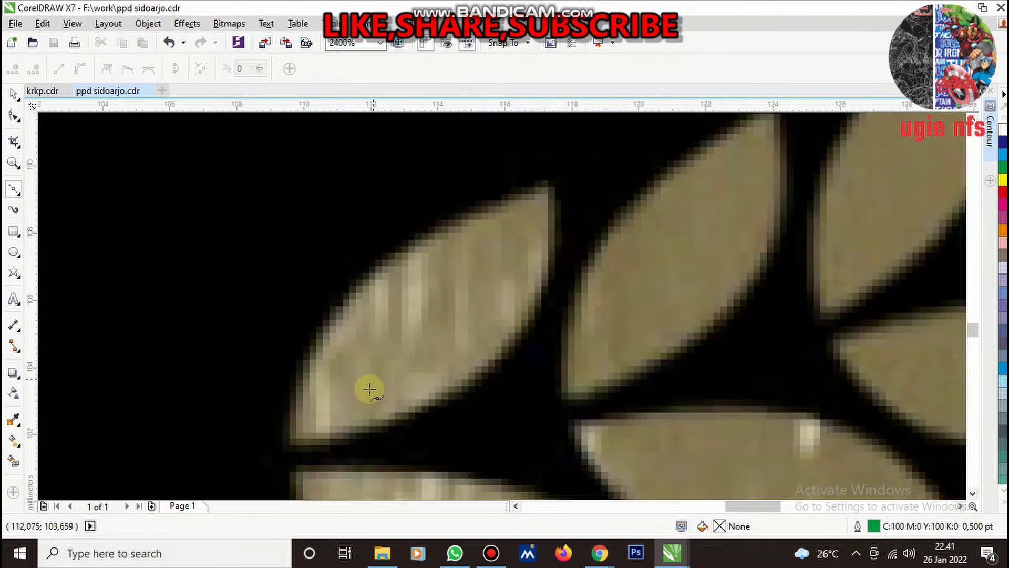
{"action": "scroll", "coordinate": [367, 388], "scroll_direction": "down", "scroll_amount": 1}
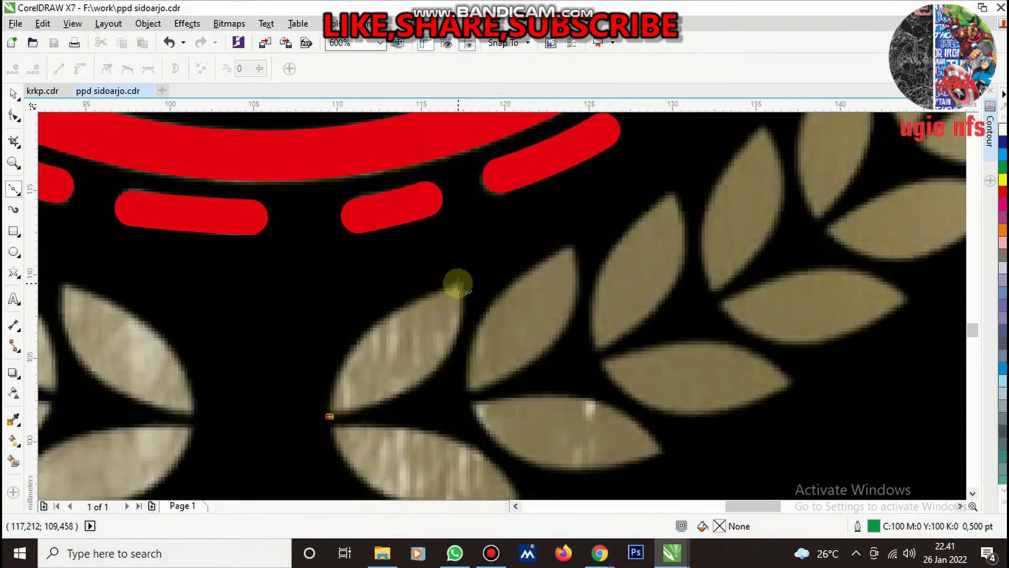
{"action": "mouse_move", "coordinate": [458, 284]}
{"action": "left_mouse_down"}
{"action": "mouse_move", "coordinate": [572, 255]}
{"action": "mouse_move", "coordinate": [595, 238]}
{"action": "mouse_move", "coordinate": [459, 355]}
{"action": "left_mouse_up"}
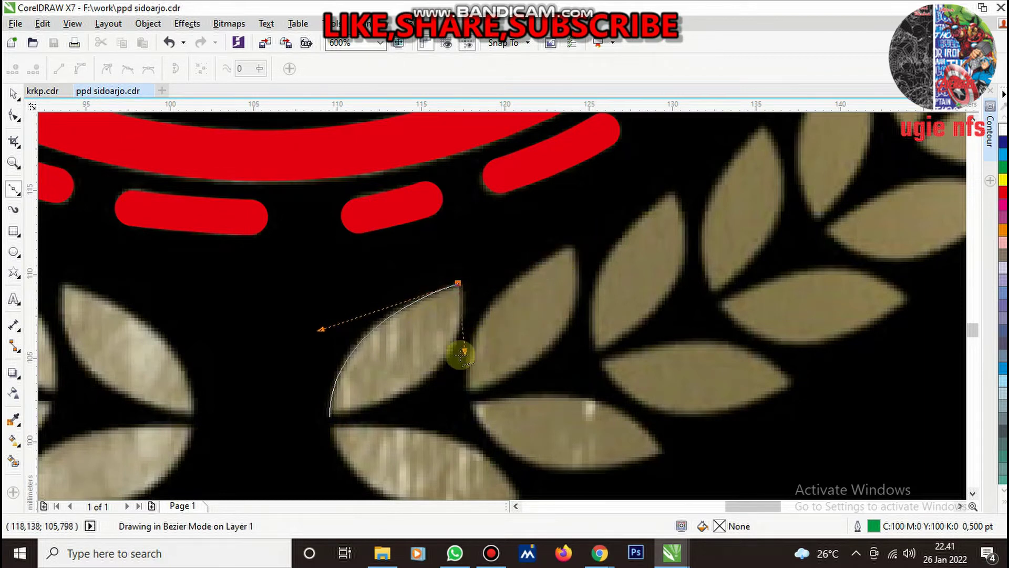
{"action": "mouse_move", "coordinate": [329, 418]}
{"action": "left_mouse_down"}
{"action": "mouse_move", "coordinate": [428, 388]}
{"action": "mouse_move", "coordinate": [451, 344]}
{"action": "left_mouse_up"}
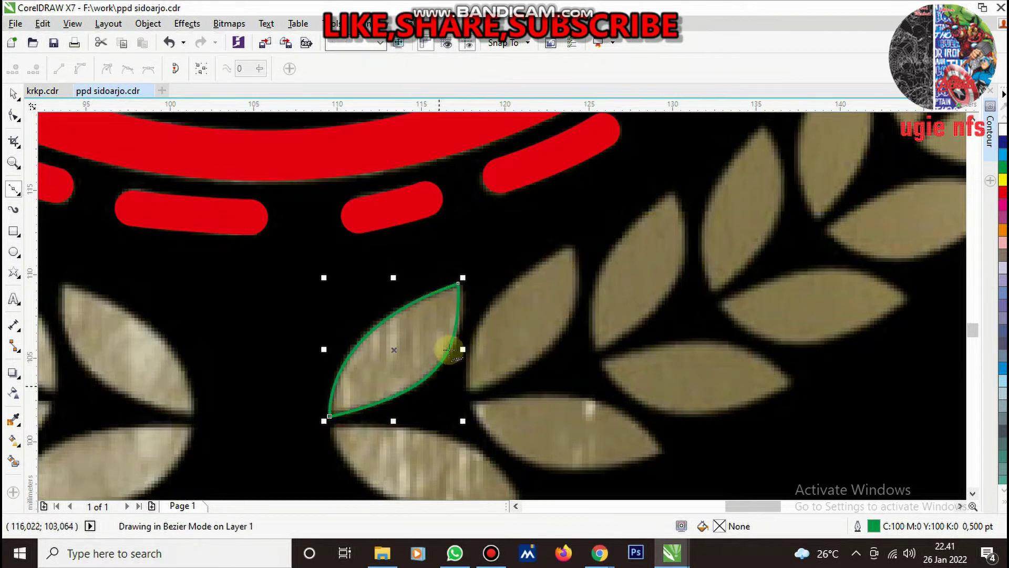
{"action": "key", "text": "space"}
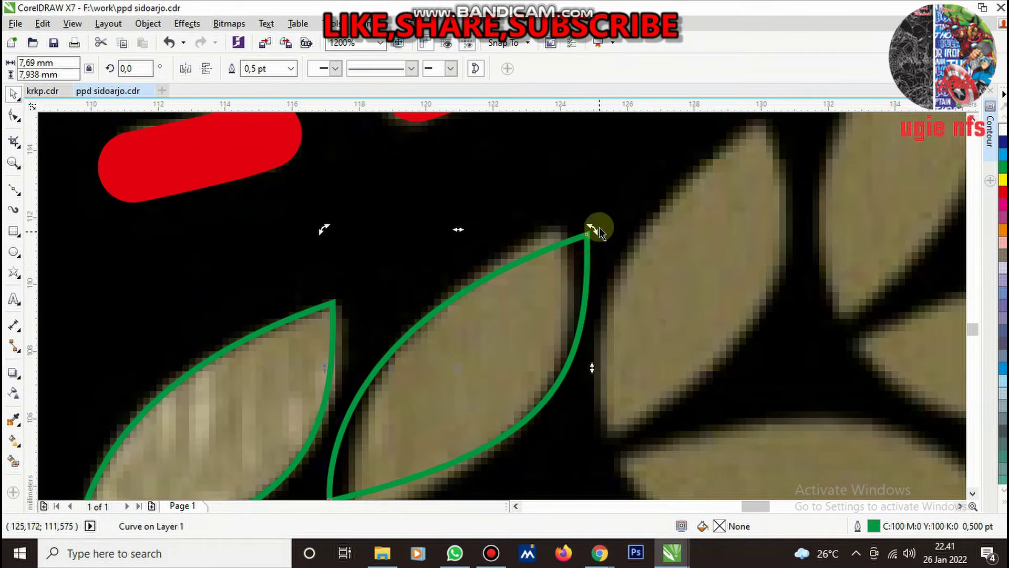
{"action": "left_click_drag", "start_coordinate": [594, 227], "coordinate": [578, 214]}
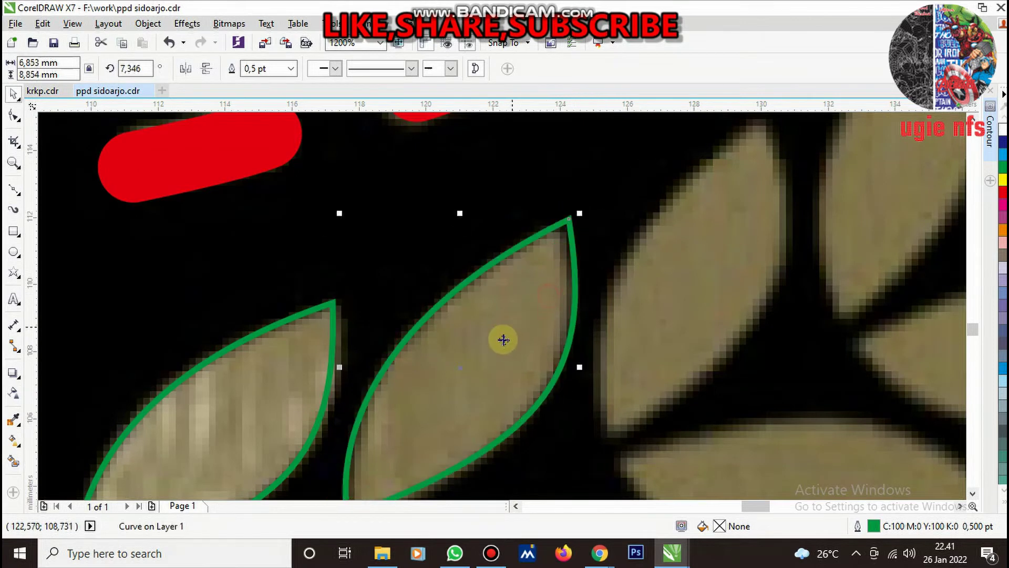
Place two leaf copies on the next wreath leaves, rotating each to match
{"action": "scroll", "coordinate": [503, 340], "scroll_direction": "down", "scroll_amount": 2}
{"action": "left_click_drag", "start_coordinate": [491, 361], "coordinate": [615, 302]}
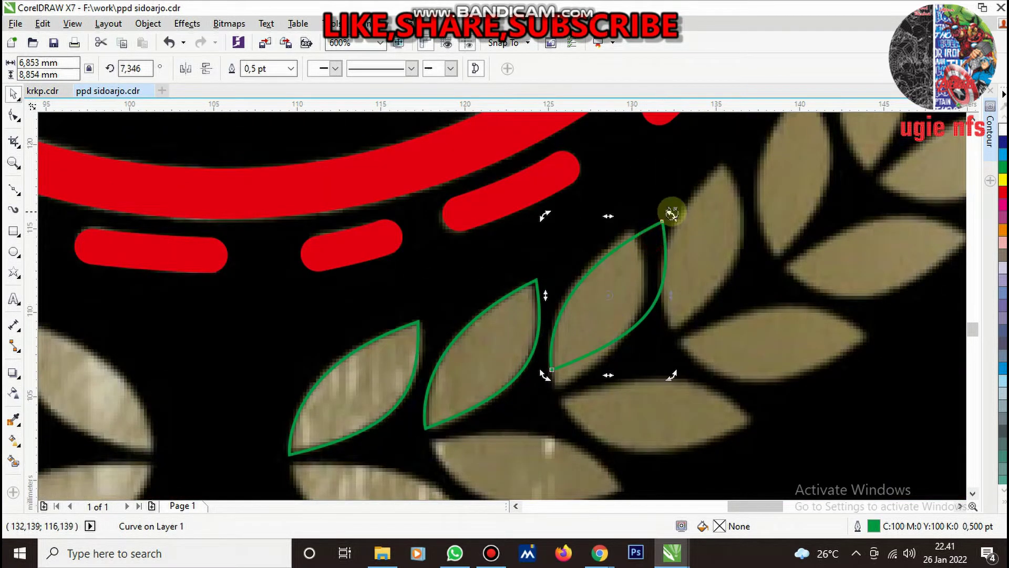
{"action": "left_click_drag", "start_coordinate": [672, 213], "coordinate": [657, 207]}
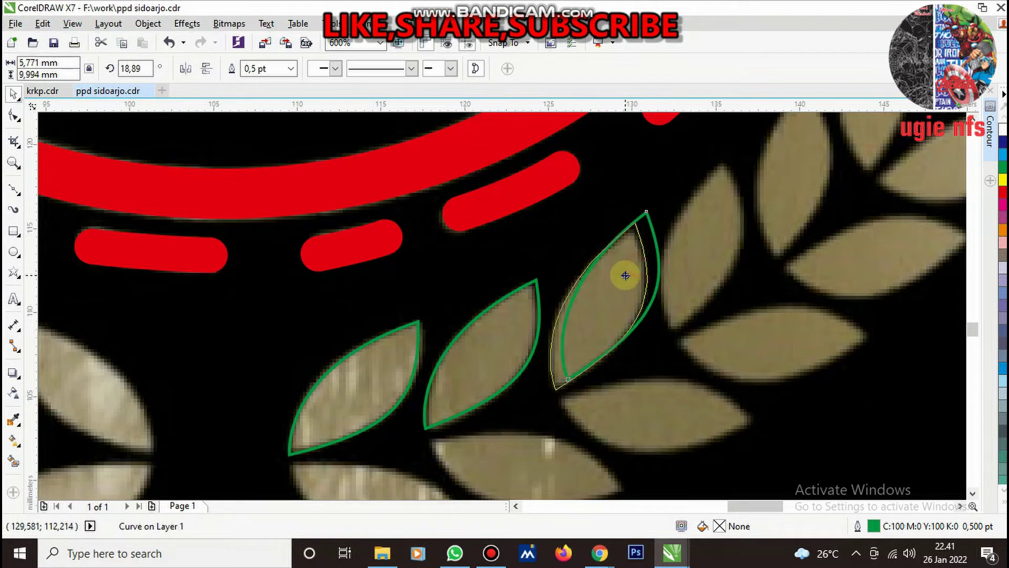
{"action": "left_click_drag", "start_coordinate": [613, 299], "coordinate": [713, 233]}
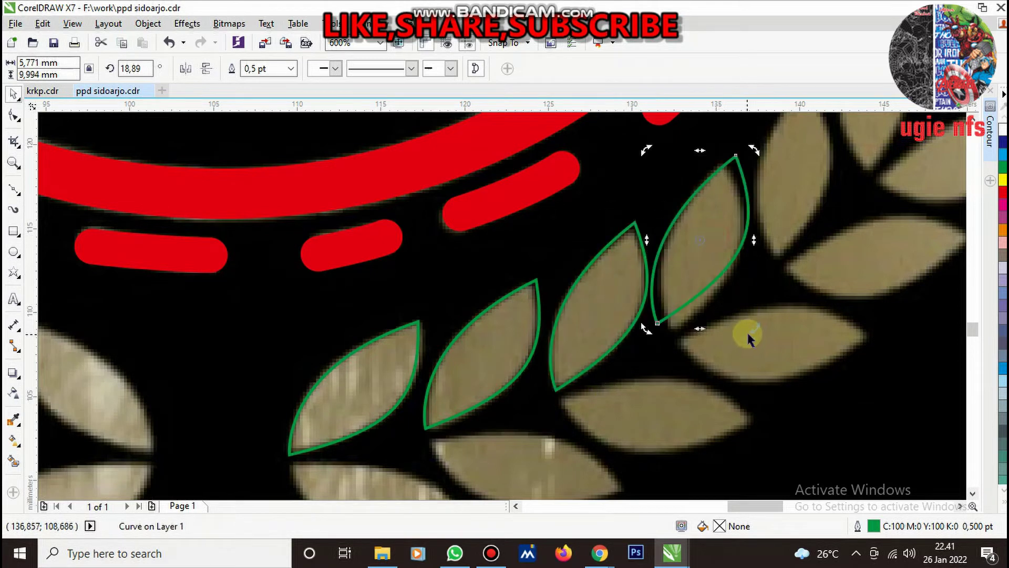
{"action": "left_click_drag", "start_coordinate": [749, 337], "coordinate": [765, 312]}
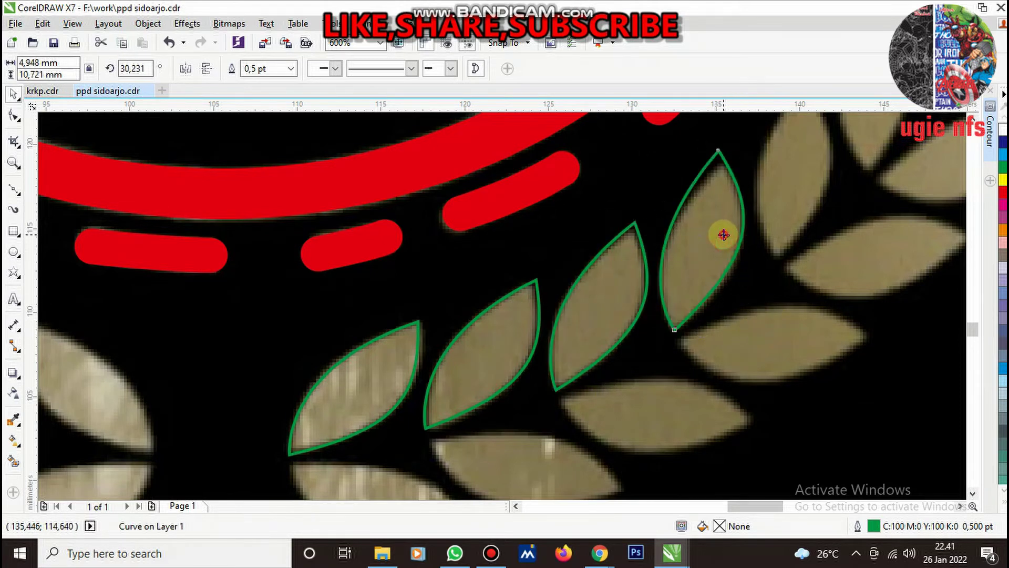
Reshape the leaf's top point and curve to fit its bitmap leaf
{"action": "scroll", "coordinate": [720, 173], "scroll_direction": "up", "scroll_amount": 2}
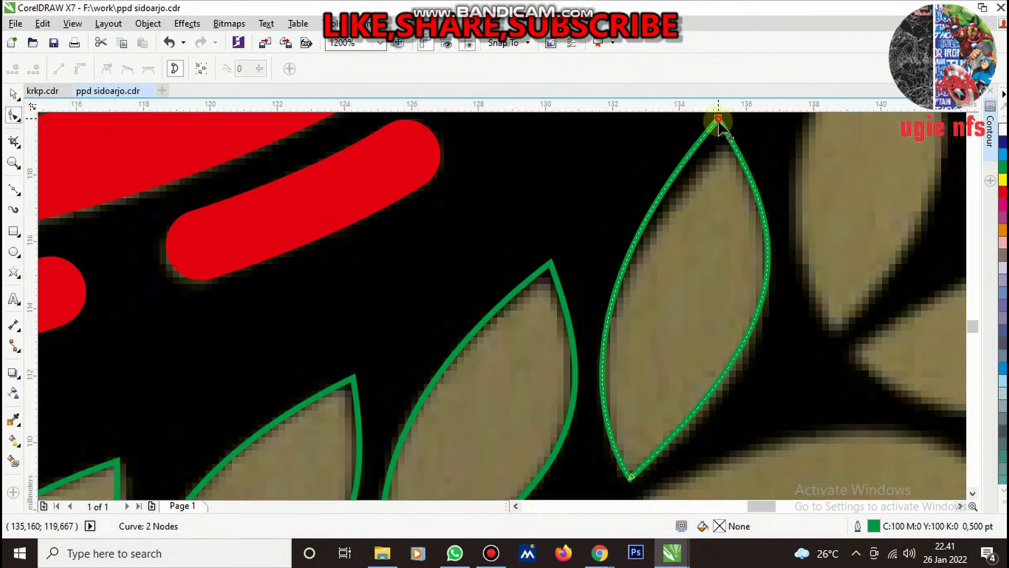
{"action": "left_click_drag", "start_coordinate": [718, 122], "coordinate": [663, 257]}
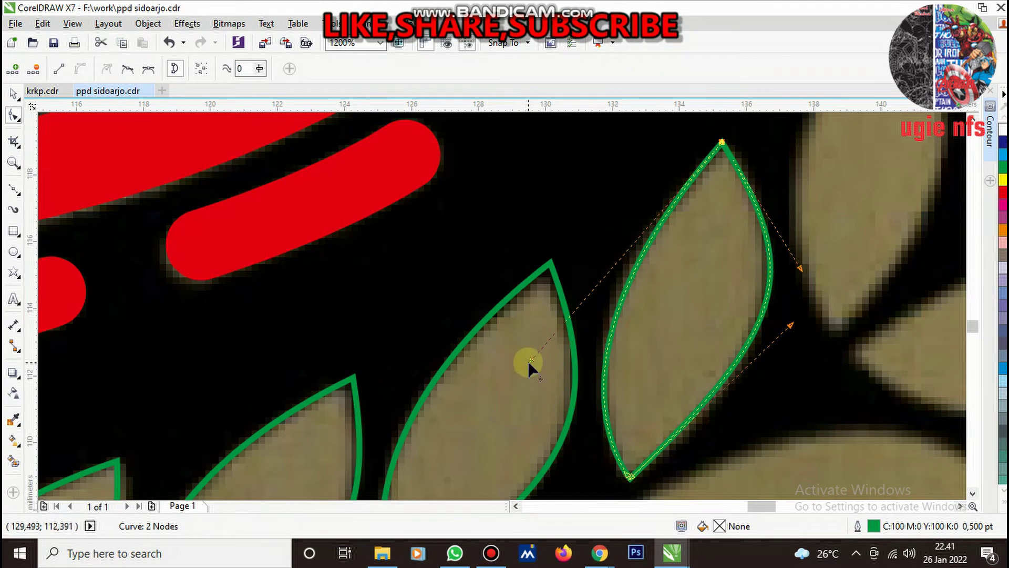
{"action": "left_click_drag", "start_coordinate": [529, 362], "coordinate": [526, 336]}
{"action": "scroll", "coordinate": [469, 422], "scroll_direction": "down", "scroll_amount": 3}
{"action": "key", "text": "space"}
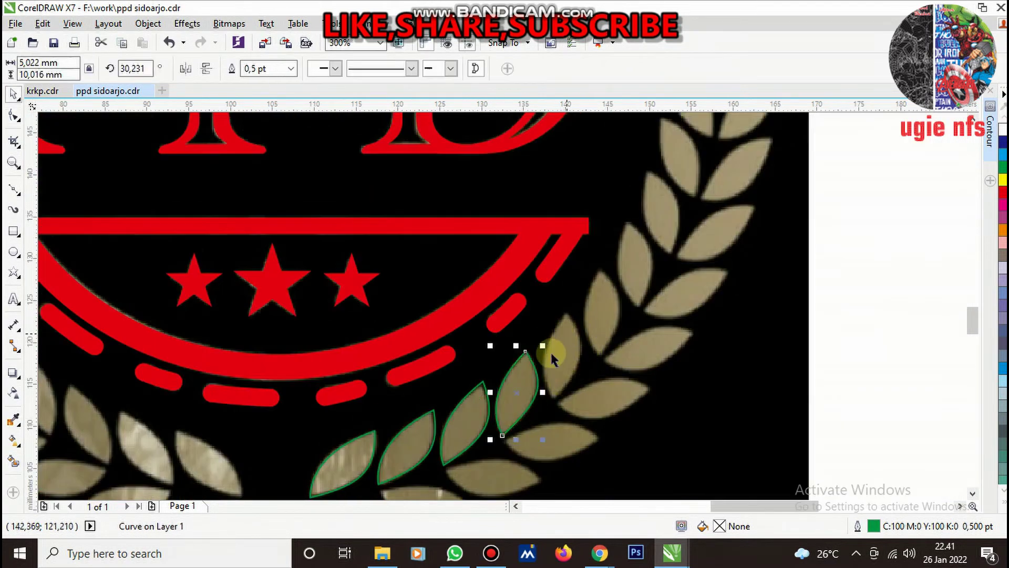
{"action": "scroll", "coordinate": [550, 353], "scroll_direction": "up", "scroll_amount": 1}
Put another leaf copy on the next bitmap leaf, rotated and positioned to fit
{"action": "left_click_drag", "start_coordinate": [497, 404], "coordinate": [592, 326]}
{"action": "left_click", "coordinate": [591, 326]}
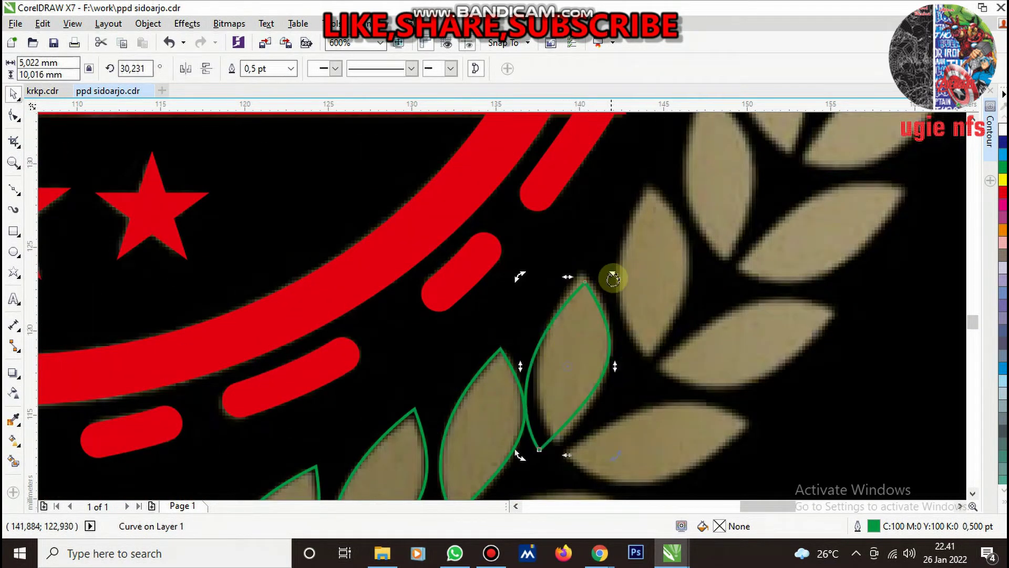
{"action": "left_click_drag", "start_coordinate": [613, 275], "coordinate": [602, 264]}
{"action": "scroll", "coordinate": [588, 310], "scroll_direction": "up", "scroll_amount": 3}
{"action": "left_click_drag", "start_coordinate": [575, 310], "coordinate": [611, 264]}
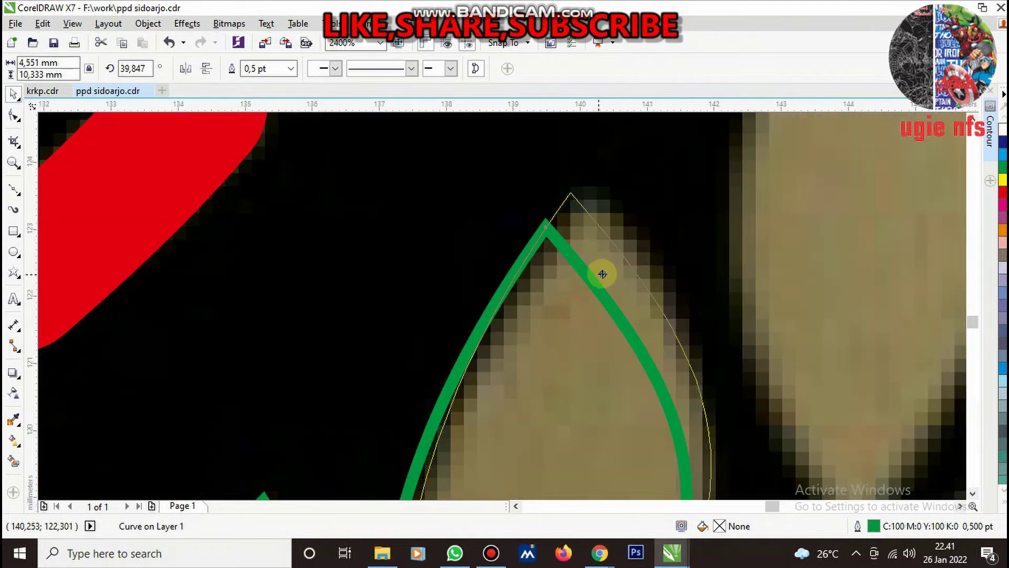
{"action": "scroll", "coordinate": [605, 295], "scroll_direction": "down", "scroll_amount": 4}
{"action": "scroll", "coordinate": [598, 322], "scroll_direction": "up", "scroll_amount": 3}
Edit that leaf's nodes with the Shape tool, bending its side to match the bitmap
{"action": "key", "text": "F10"}
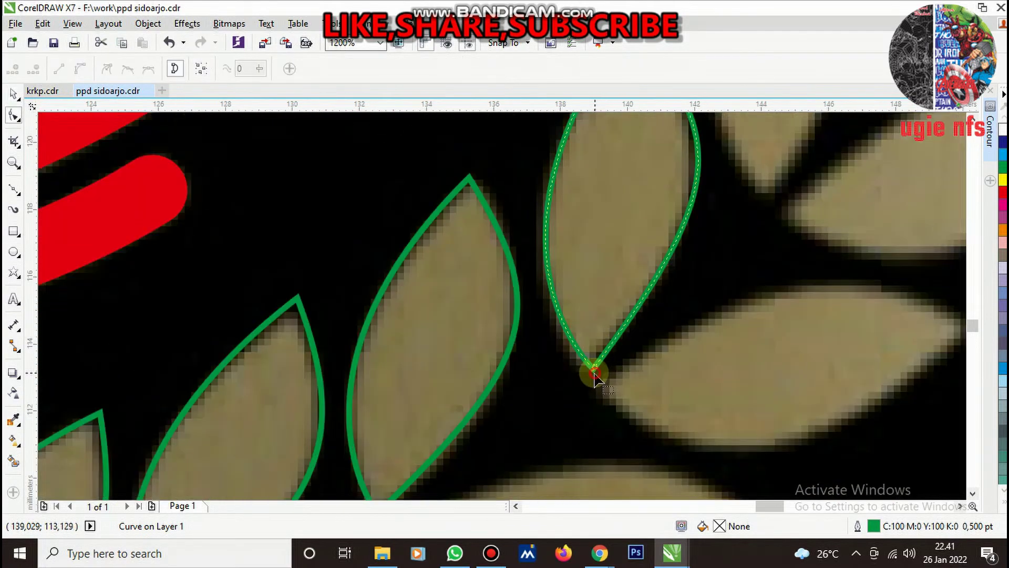
{"action": "mouse_move", "coordinate": [566, 365]}
{"action": "left_mouse_down"}
{"action": "mouse_move", "coordinate": [598, 370]}
{"action": "mouse_move", "coordinate": [582, 362]}
{"action": "left_mouse_up"}
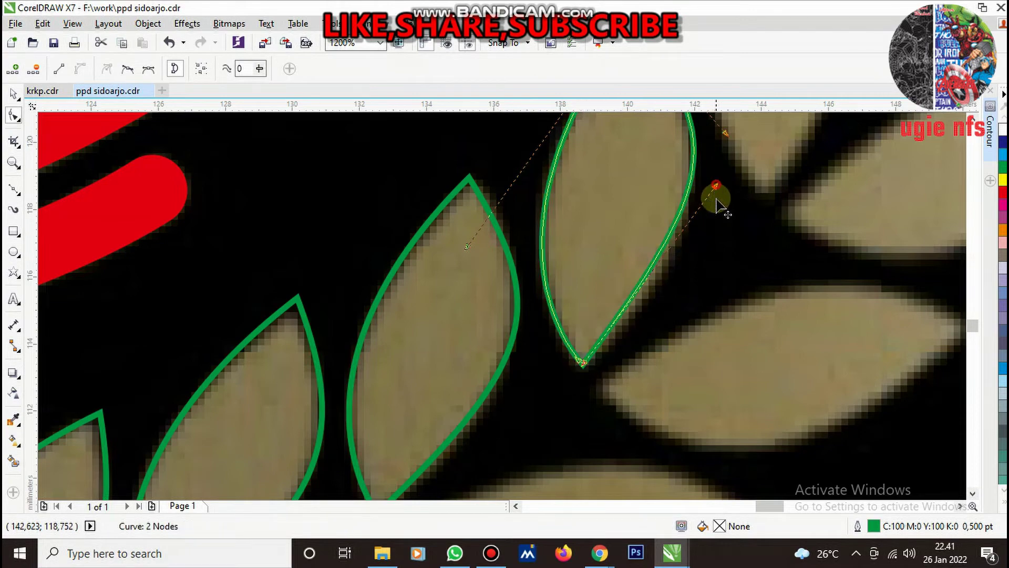
{"action": "left_click_drag", "start_coordinate": [718, 200], "coordinate": [677, 259]}
{"action": "scroll", "coordinate": [590, 282], "scroll_direction": "down", "scroll_amount": 3}
{"action": "scroll", "coordinate": [608, 257], "scroll_direction": "up", "scroll_amount": 2}
{"action": "key", "text": "space"}
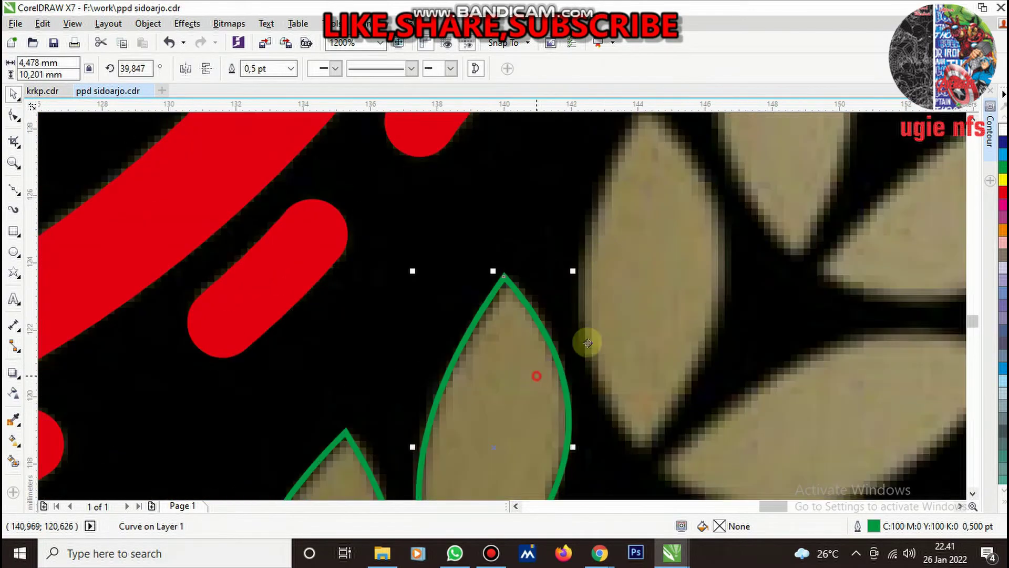
Place a leaf copy on the next bitmap leaf and rotate it into alignment
{"action": "left_click_drag", "start_coordinate": [588, 342], "coordinate": [680, 292]}
{"action": "left_click", "coordinate": [680, 293]}
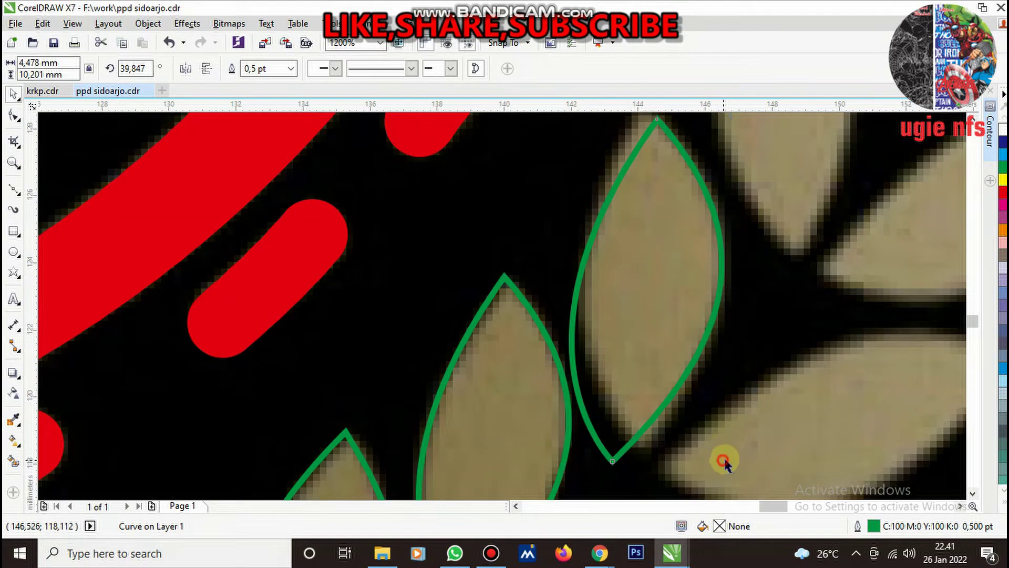
{"action": "left_click", "coordinate": [725, 462]}
{"action": "left_click", "coordinate": [668, 369]}
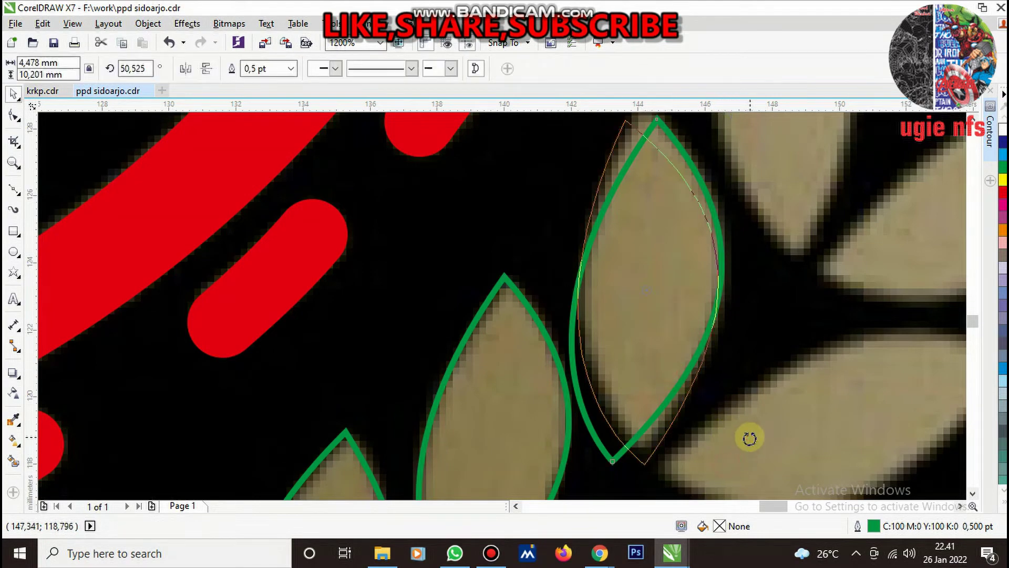
{"action": "left_click_drag", "start_coordinate": [724, 465], "coordinate": [694, 354]}
{"action": "left_click", "coordinate": [683, 311]}
{"action": "scroll", "coordinate": [683, 312], "scroll_direction": "down", "scroll_amount": 2}
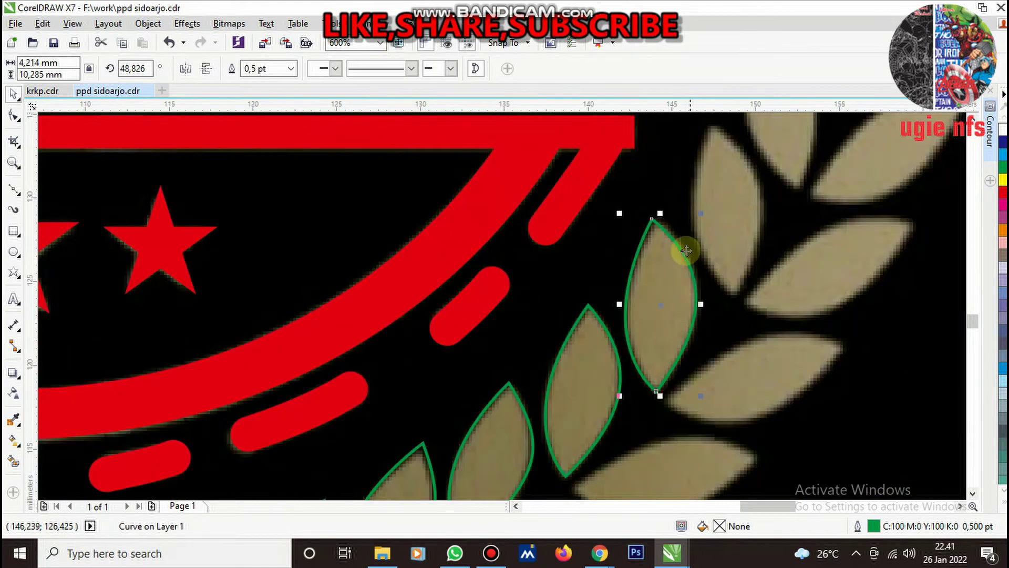
{"action": "scroll", "coordinate": [682, 250], "scroll_direction": "up", "scroll_amount": 2}
{"action": "double_click", "coordinate": [626, 209]}
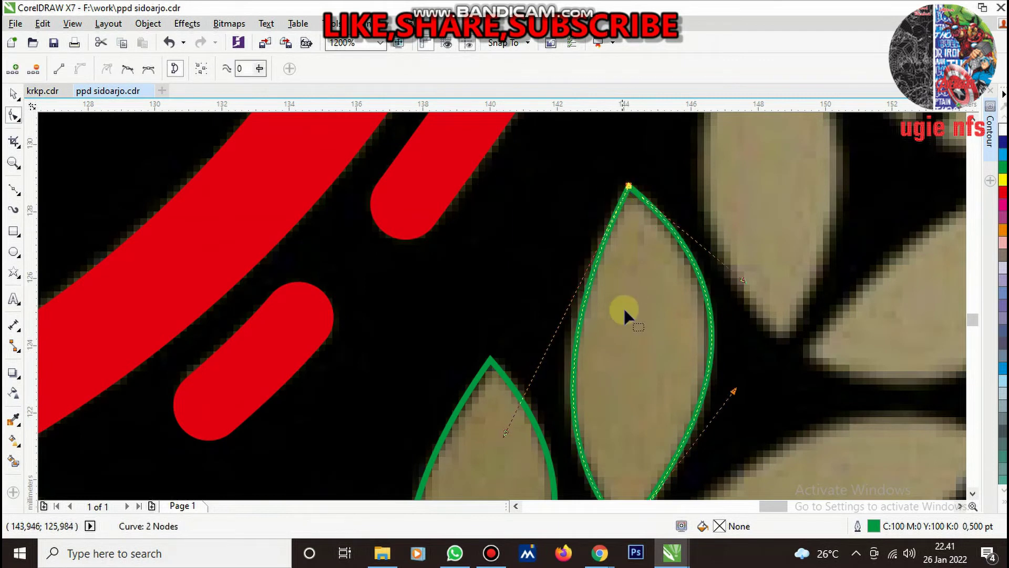
{"action": "key", "text": "space"}
Put a leaf copy on the next leaf up, rotated to align with the bitmap
{"action": "scroll", "coordinate": [626, 315], "scroll_direction": "down", "scroll_amount": 1}
{"action": "left_click_drag", "start_coordinate": [630, 321], "coordinate": [689, 227]}
{"action": "left_click", "coordinate": [712, 277]}
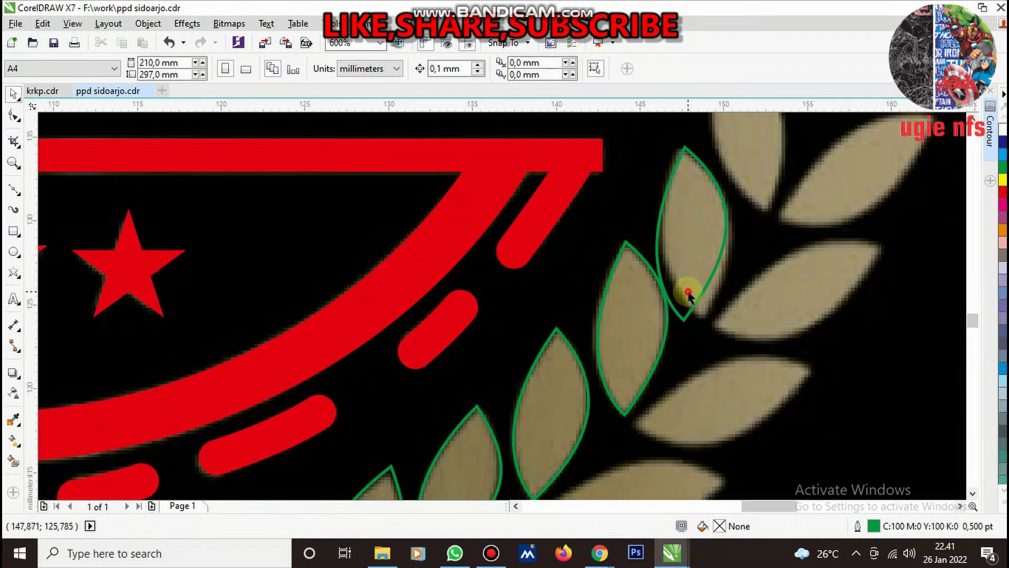
{"action": "left_click", "coordinate": [687, 288]}
{"action": "left_click_drag", "start_coordinate": [727, 328], "coordinate": [721, 268]}
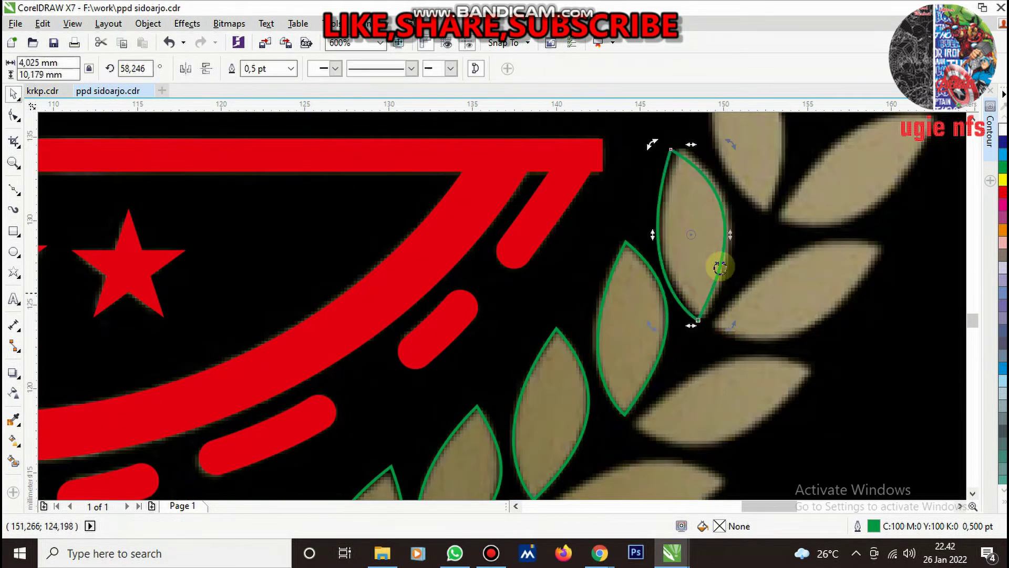
{"action": "scroll", "coordinate": [704, 257], "scroll_direction": "up", "scroll_amount": 1}
{"action": "scroll", "coordinate": [712, 263], "scroll_direction": "down", "scroll_amount": 2}
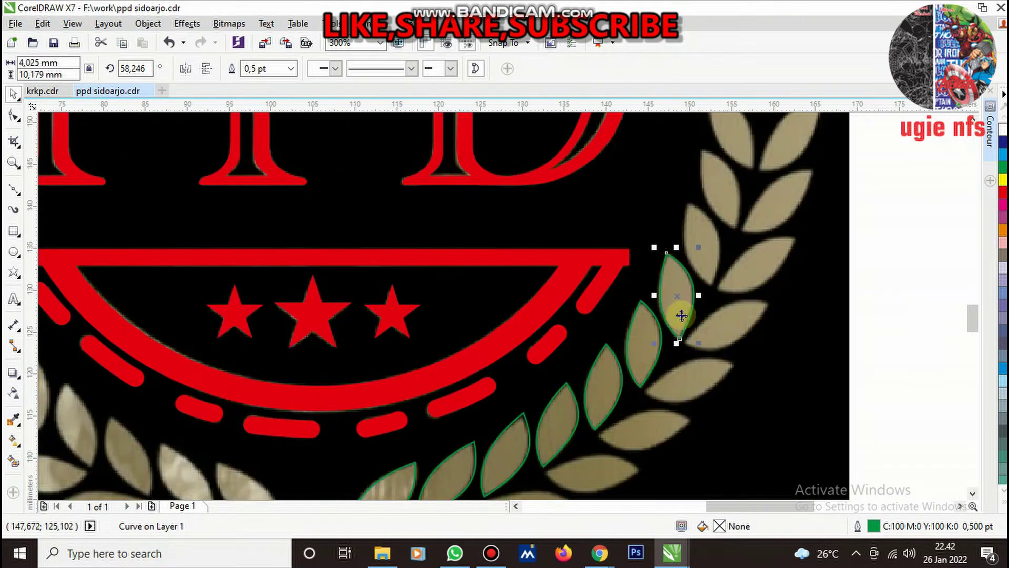
Add a leaf higher up the wreath, tilt it, and nudge its bottom node right
{"action": "mouse_move", "coordinate": [682, 313]}
{"action": "left_mouse_down"}
{"action": "mouse_move", "coordinate": [710, 271]}
{"action": "mouse_move", "coordinate": [703, 226]}
{"action": "left_mouse_up"}
{"action": "scroll", "coordinate": [702, 225], "scroll_direction": "up", "scroll_amount": 1}
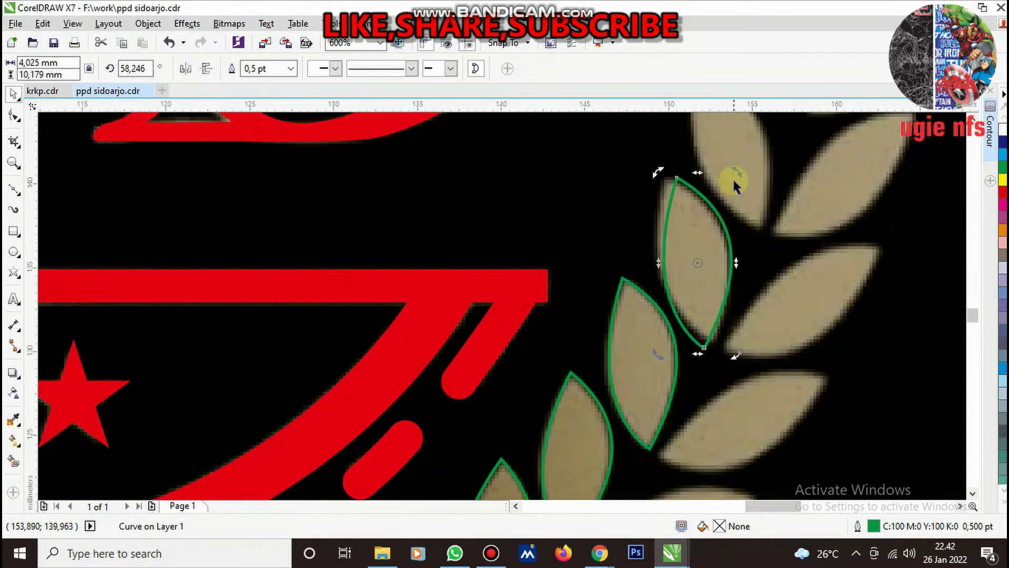
{"action": "left_click_drag", "start_coordinate": [711, 169], "coordinate": [726, 177]}
{"action": "scroll", "coordinate": [709, 284], "scroll_direction": "up", "scroll_amount": 1}
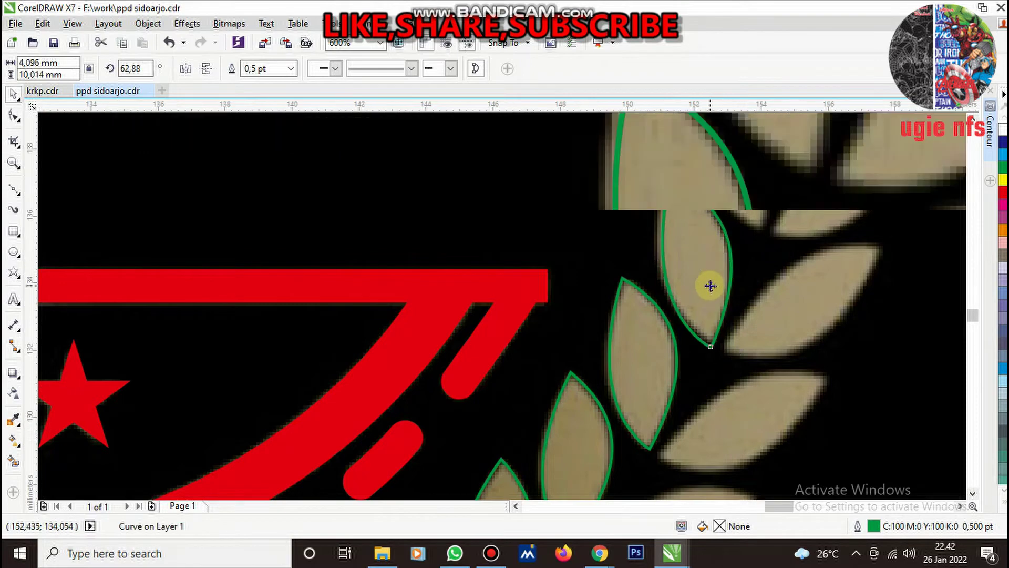
{"action": "key", "text": "F10"}
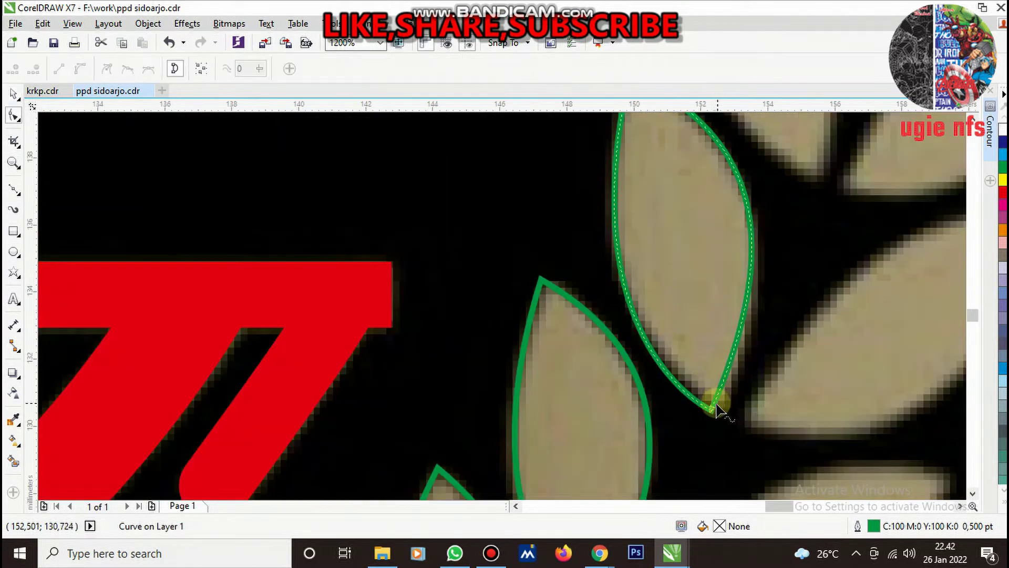
{"action": "left_click_drag", "start_coordinate": [710, 413], "coordinate": [721, 411]}
{"action": "scroll", "coordinate": [683, 378], "scroll_direction": "down", "scroll_amount": 1}
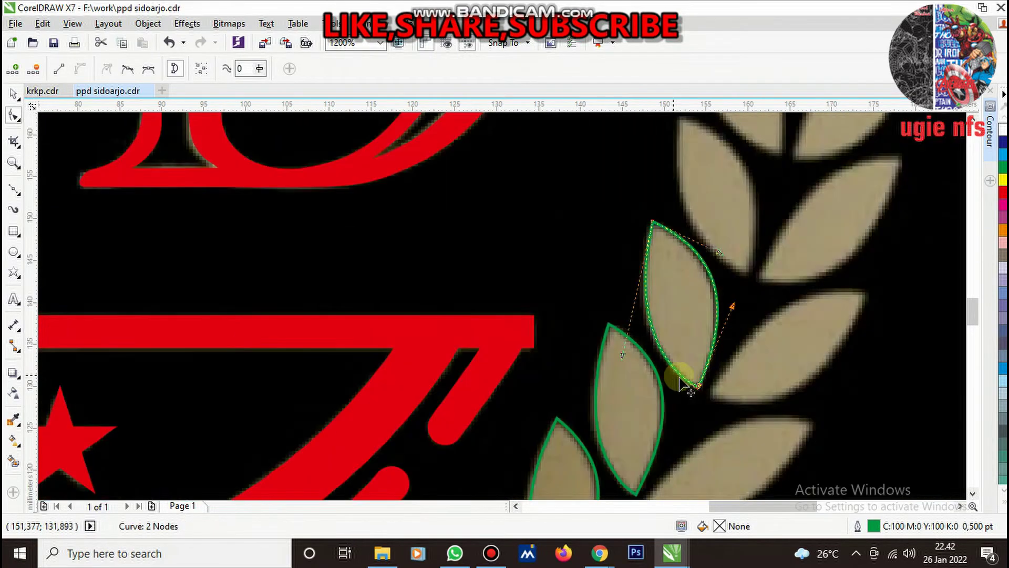
{"action": "scroll", "coordinate": [678, 349], "scroll_direction": "down", "scroll_amount": 1}
{"action": "key", "text": "space"}
{"action": "scroll", "coordinate": [706, 274], "scroll_direction": "up", "scroll_amount": 1}
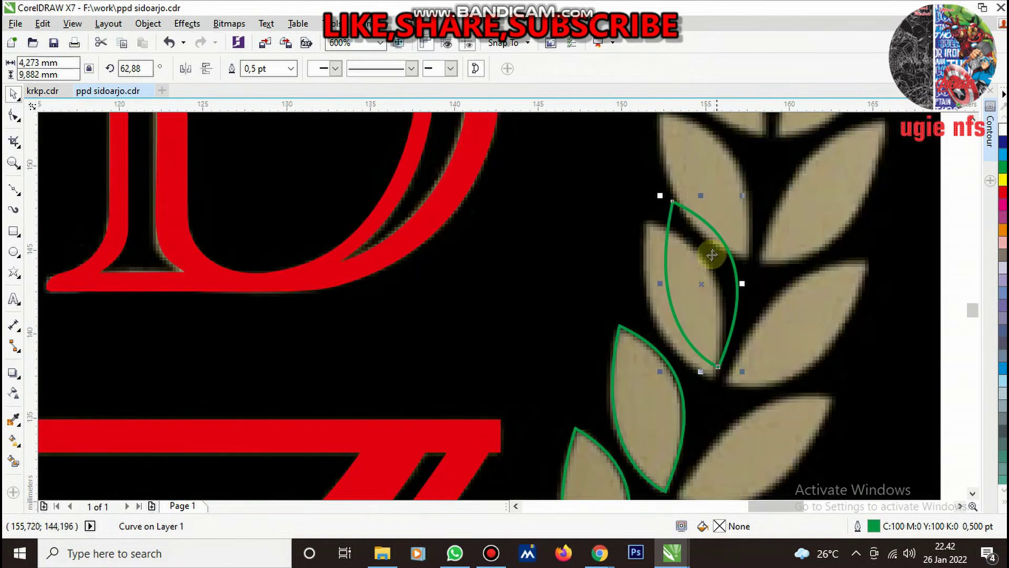
Fit a leaf copy onto the next bitmap leaf with two small rotations
{"action": "left_click_drag", "start_coordinate": [712, 255], "coordinate": [699, 275]}
{"action": "left_click", "coordinate": [686, 256]}
{"action": "left_click_drag", "start_coordinate": [651, 216], "coordinate": [634, 225]}
{"action": "scroll", "coordinate": [686, 259], "scroll_direction": "up", "scroll_amount": 2}
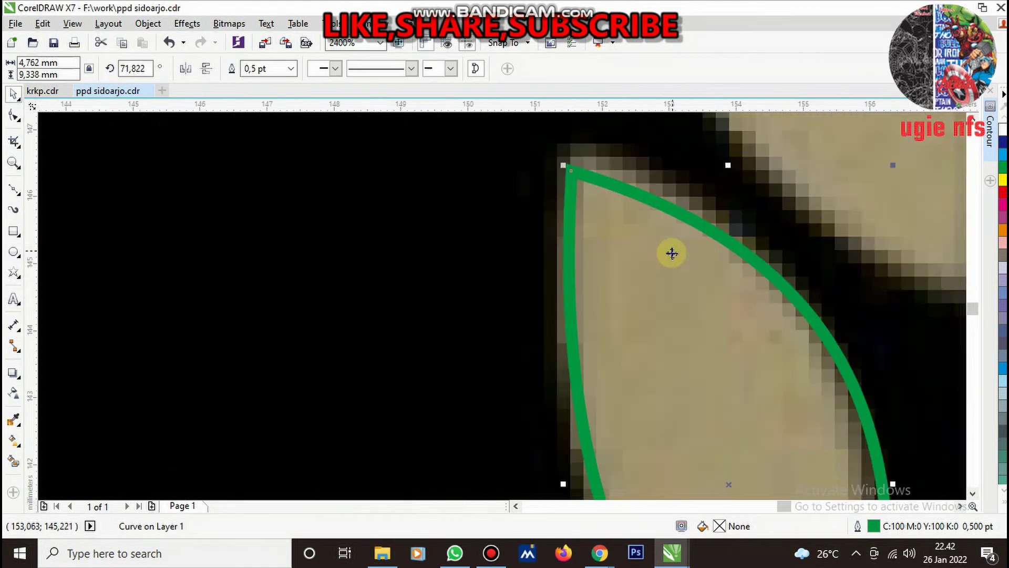
{"action": "scroll", "coordinate": [660, 232], "scroll_direction": "down", "scroll_amount": 2}
{"action": "scroll", "coordinate": [690, 359], "scroll_direction": "up", "scroll_amount": 1}
{"action": "scroll", "coordinate": [690, 359], "scroll_direction": "down", "scroll_amount": 1}
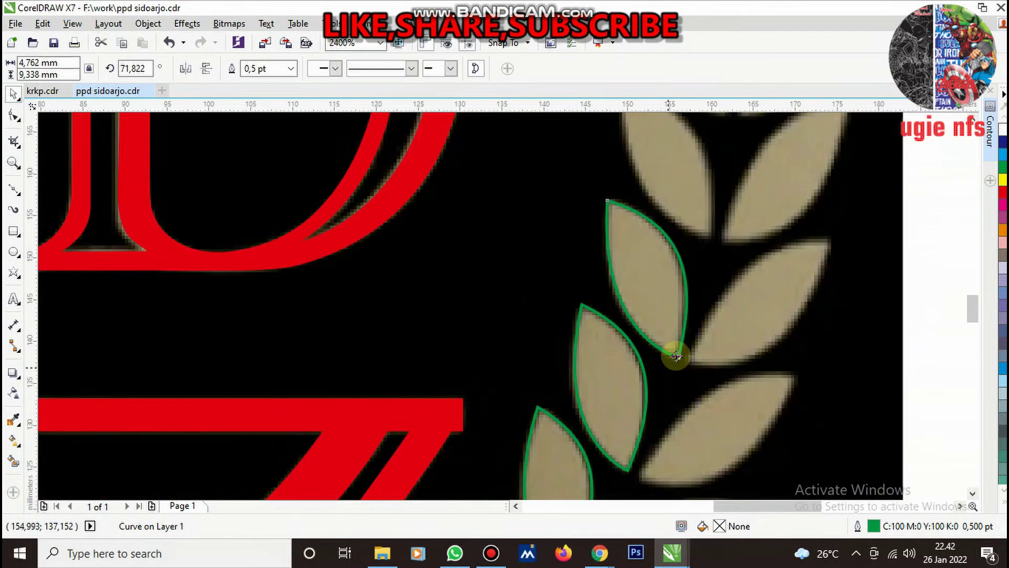
{"action": "scroll", "coordinate": [684, 353], "scroll_direction": "down", "scroll_amount": 1}
{"action": "scroll", "coordinate": [682, 266], "scroll_direction": "up", "scroll_amount": 1}
{"action": "left_click", "coordinate": [704, 339]}
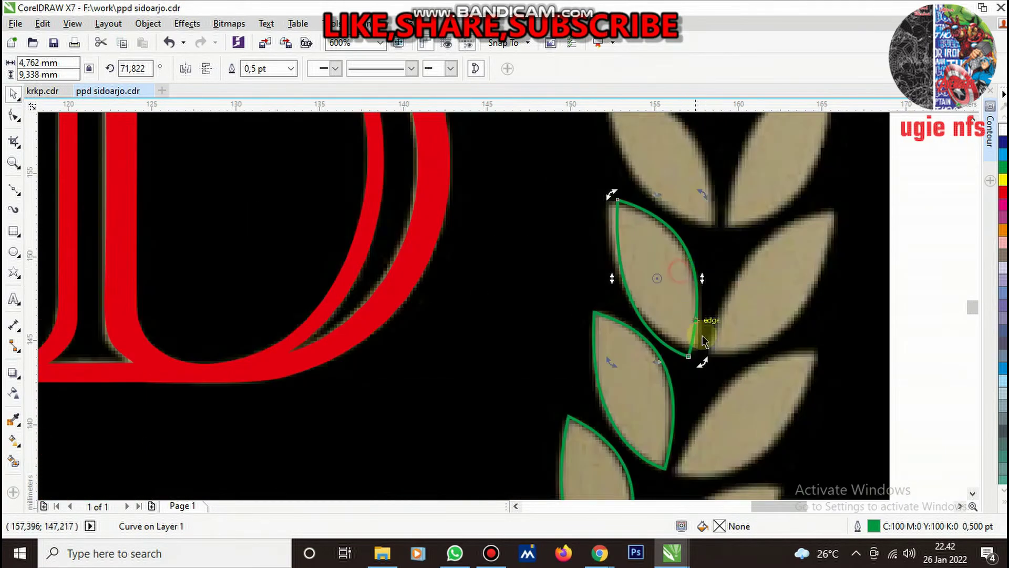
{"action": "left_click_drag", "start_coordinate": [704, 362], "coordinate": [705, 356]}
{"action": "left_click", "coordinate": [686, 317]}
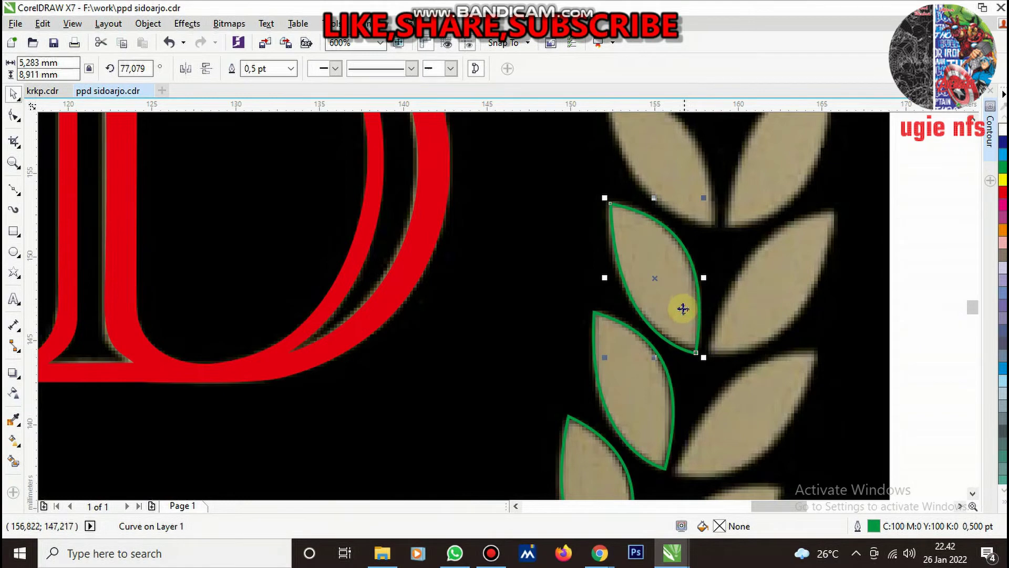
Place a leaf copy on the next leaf up and rotate it fully into line
{"action": "left_click_drag", "start_coordinate": [683, 308], "coordinate": [688, 201]}
{"action": "scroll", "coordinate": [703, 263], "scroll_direction": "down", "scroll_amount": 1}
{"action": "scroll", "coordinate": [694, 232], "scroll_direction": "up", "scroll_amount": 1}
{"action": "left_click", "coordinate": [692, 254]}
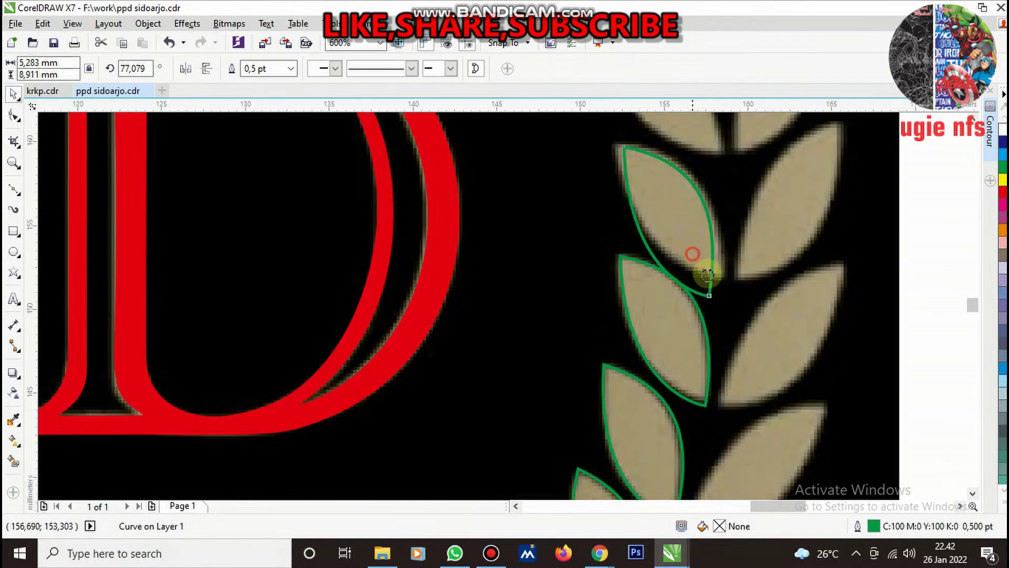
{"action": "mouse_move", "coordinate": [707, 275]}
{"action": "left_mouse_down"}
{"action": "mouse_move", "coordinate": [721, 297]}
{"action": "mouse_move", "coordinate": [715, 217]}
{"action": "mouse_move", "coordinate": [700, 198]}
{"action": "left_mouse_up"}
{"action": "left_click", "coordinate": [710, 256]}
{"action": "scroll", "coordinate": [711, 246], "scroll_direction": "down", "scroll_amount": 1}
{"action": "scroll", "coordinate": [713, 225], "scroll_direction": "up", "scroll_amount": 1}
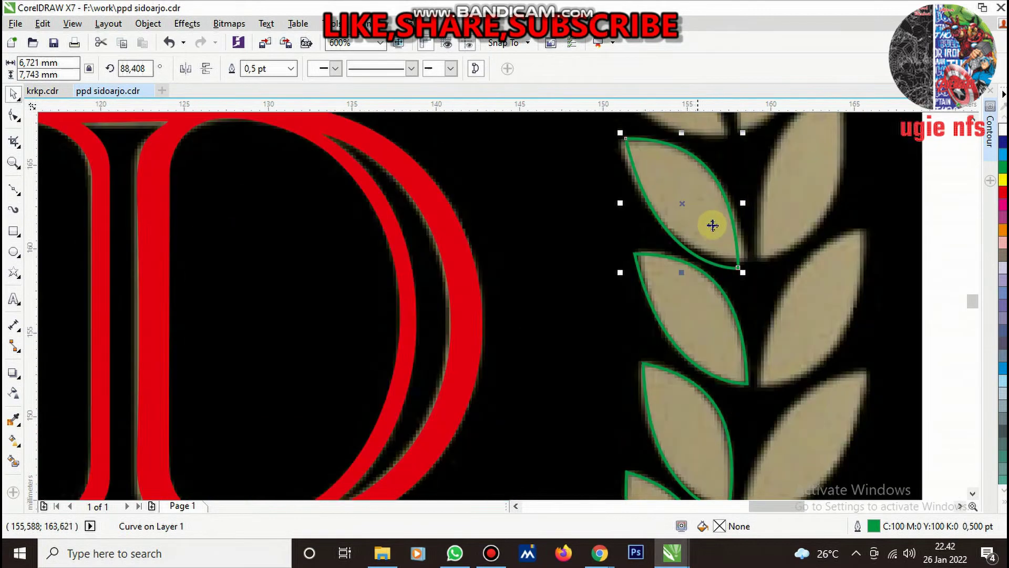
{"action": "left_click", "coordinate": [741, 277]}
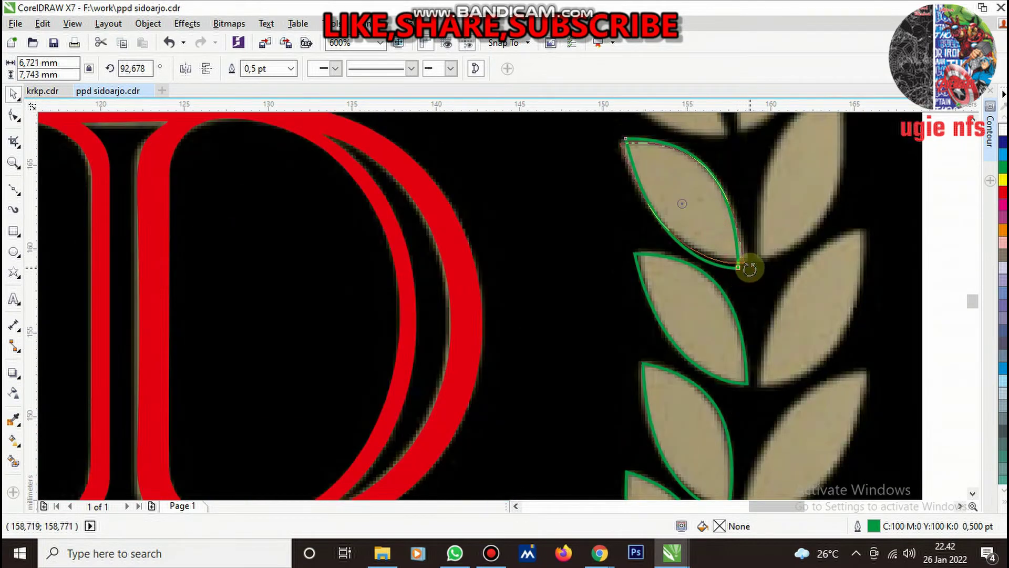
{"action": "scroll", "coordinate": [736, 263], "scroll_direction": "down", "scroll_amount": 2}
{"action": "scroll", "coordinate": [742, 331], "scroll_direction": "up", "scroll_amount": 3}
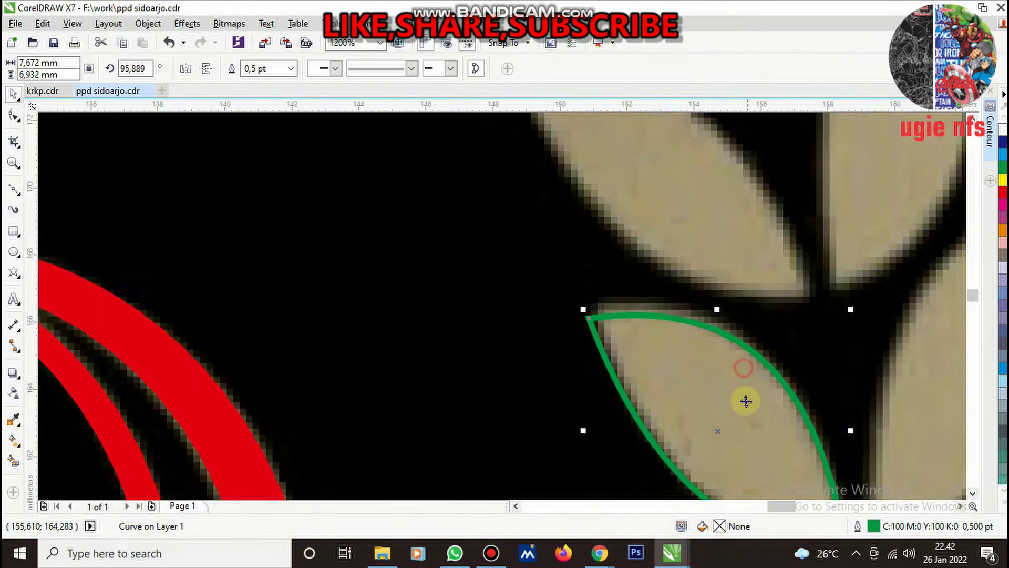
{"action": "scroll", "coordinate": [749, 390], "scroll_direction": "down", "scroll_amount": 1}
Fit leaf copies near the top of the wreath, setting a tip against the stem
{"action": "left_click_drag", "start_coordinate": [766, 428], "coordinate": [739, 316]}
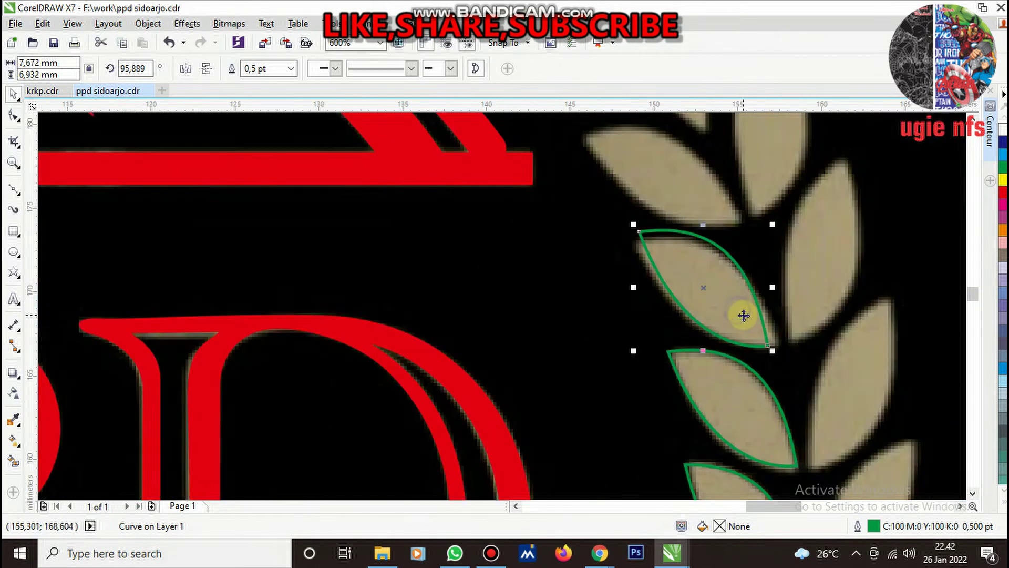
{"action": "left_click", "coordinate": [743, 315]}
{"action": "mouse_move", "coordinate": [774, 352]}
{"action": "left_mouse_down"}
{"action": "mouse_move", "coordinate": [787, 345]}
{"action": "mouse_move", "coordinate": [702, 210]}
{"action": "left_mouse_up"}
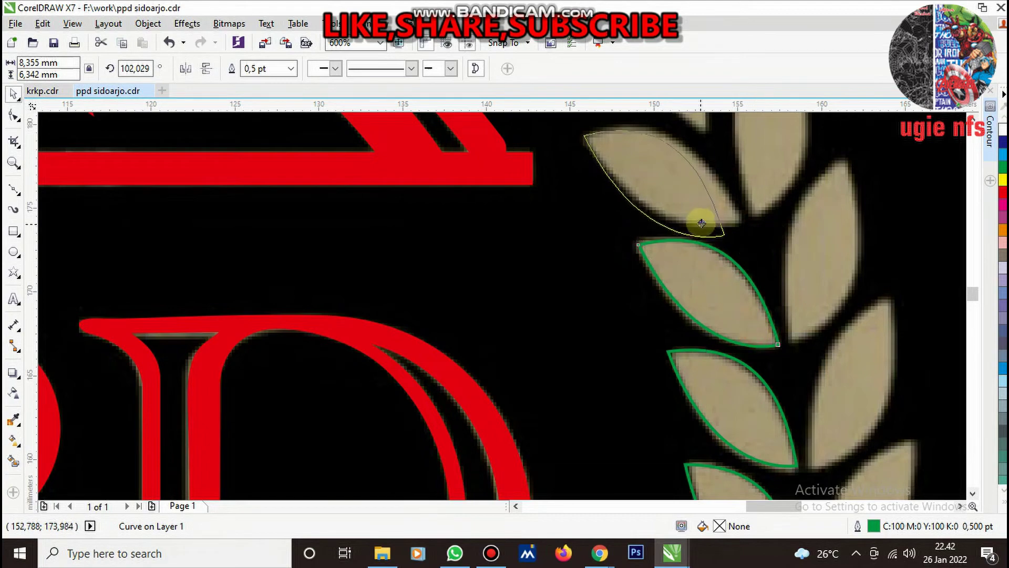
{"action": "scroll", "coordinate": [691, 184], "scroll_direction": "up", "scroll_amount": 2}
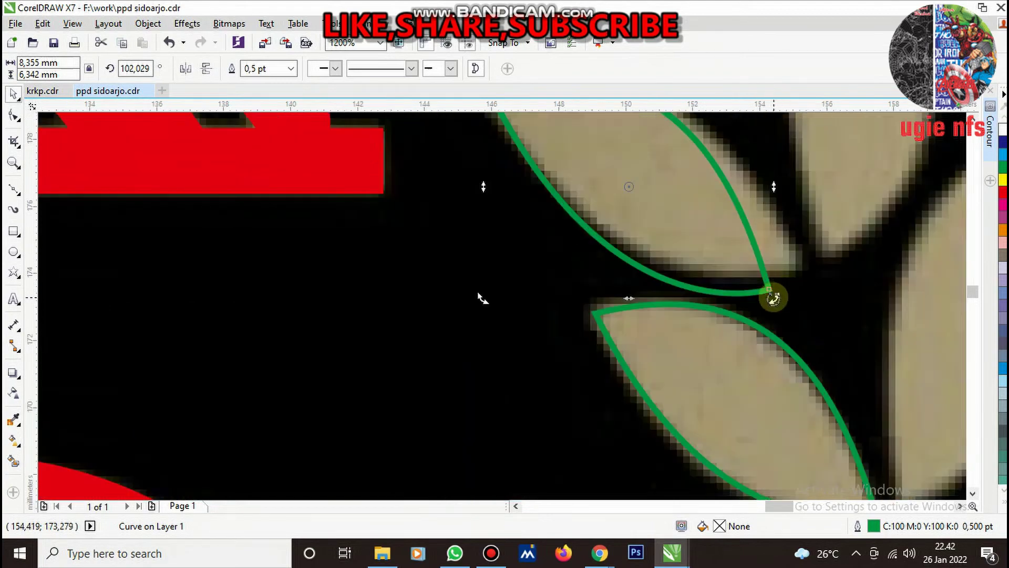
{"action": "left_click_drag", "start_coordinate": [773, 298], "coordinate": [787, 281]}
{"action": "scroll", "coordinate": [733, 318], "scroll_direction": "down", "scroll_amount": 2}
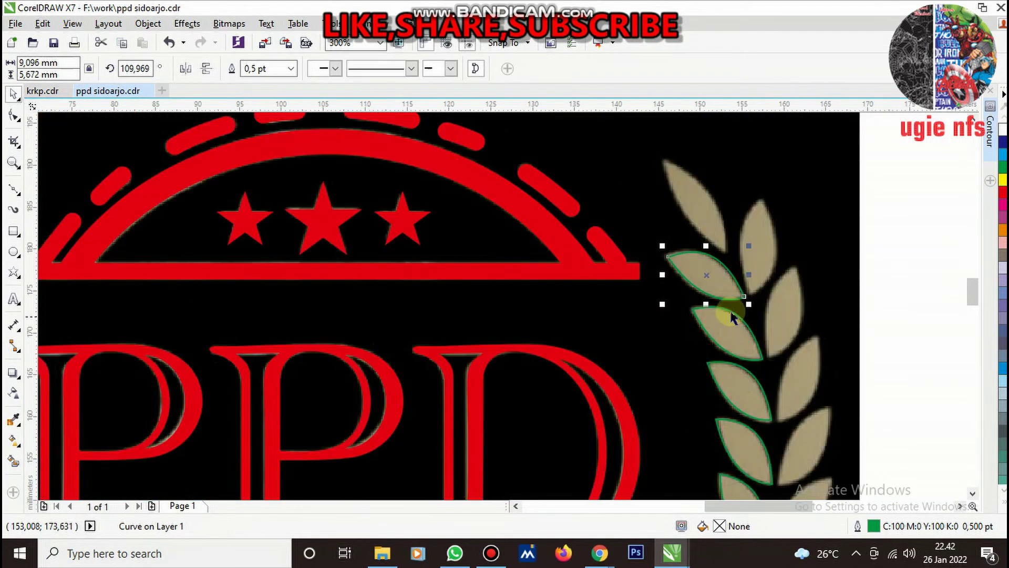
{"action": "scroll", "coordinate": [733, 318], "scroll_direction": "up", "scroll_amount": 1}
{"action": "mouse_move", "coordinate": [731, 266]}
{"action": "left_mouse_down"}
{"action": "mouse_move", "coordinate": [739, 252]}
{"action": "mouse_move", "coordinate": [719, 303]}
{"action": "mouse_move", "coordinate": [720, 288]}
{"action": "left_mouse_up"}
Reshape the leaf's tip and edge nodes so it fits its bitmap leaf
{"action": "key", "text": "F10"}
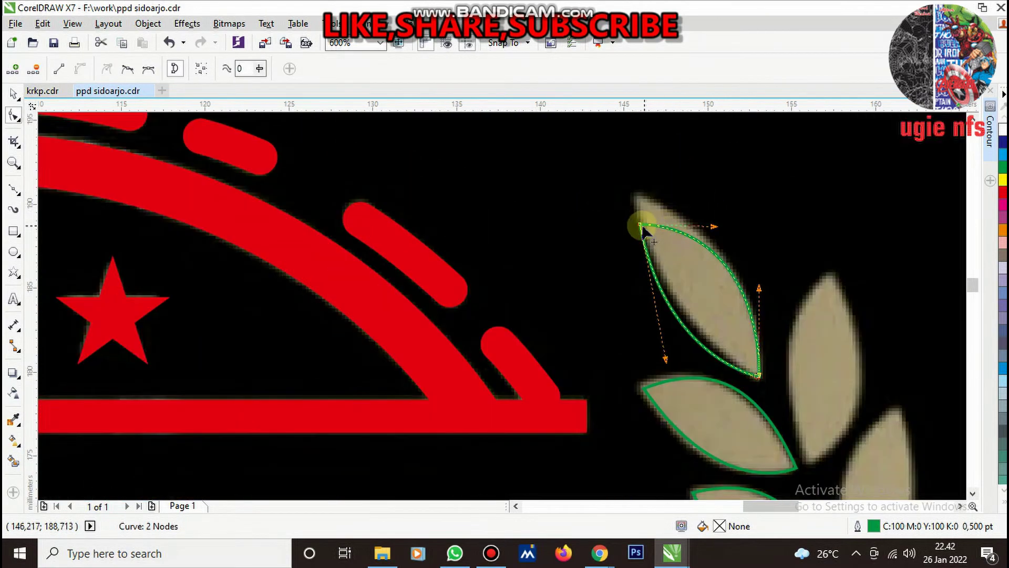
{"action": "left_click_drag", "start_coordinate": [641, 226], "coordinate": [632, 196]}
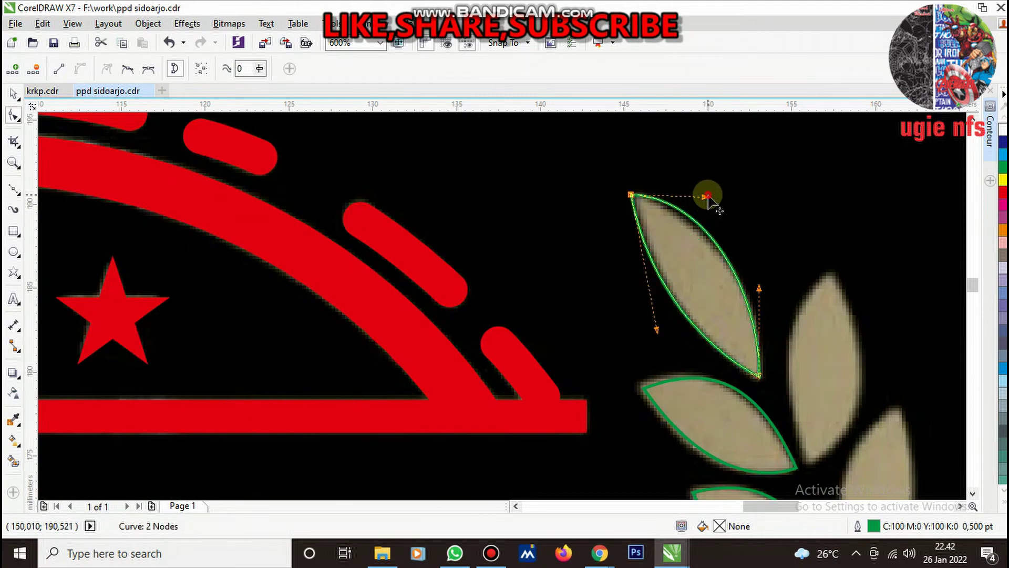
{"action": "left_click_drag", "start_coordinate": [708, 196], "coordinate": [705, 214]}
{"action": "key", "text": "space"}
{"action": "scroll", "coordinate": [705, 322], "scroll_direction": "down", "scroll_amount": 2}
{"action": "scroll", "coordinate": [675, 368], "scroll_direction": "up", "scroll_amount": 2}
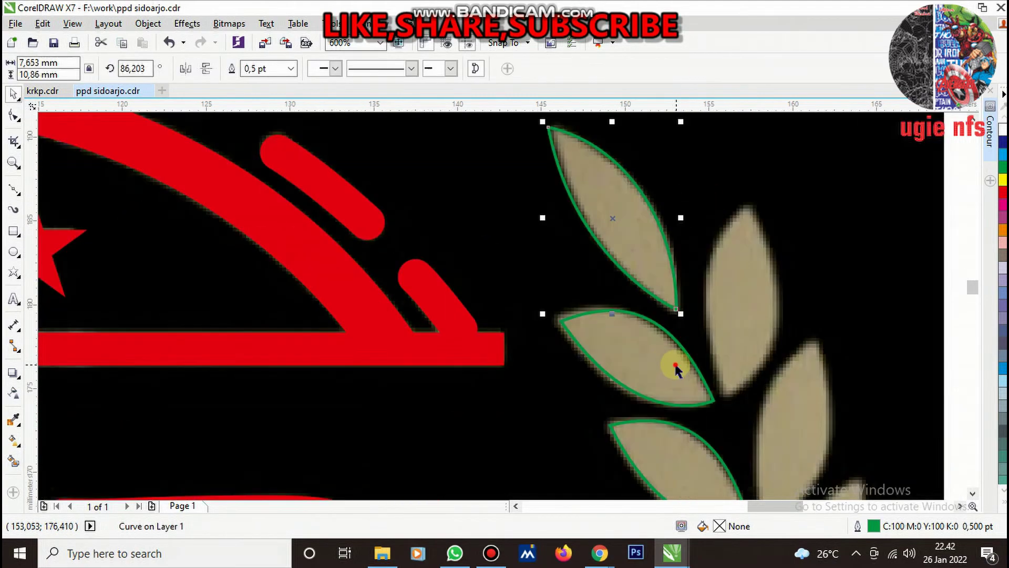
Copy the leaf up and right, mirror it horizontally, and rotate it along the bitmap leaf
{"action": "left_click_drag", "start_coordinate": [675, 365], "coordinate": [798, 305]}
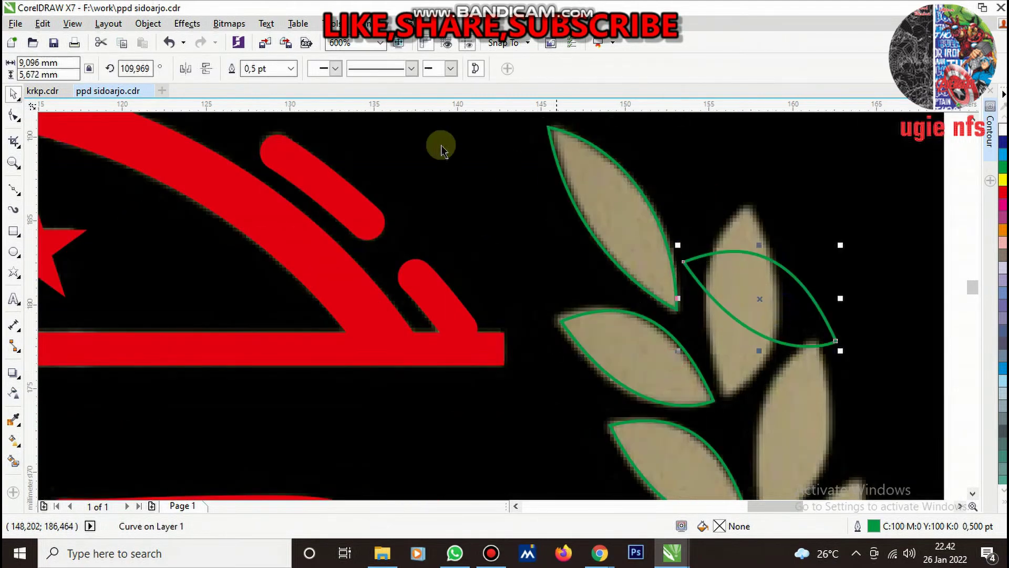
{"action": "left_click", "coordinate": [191, 68]}
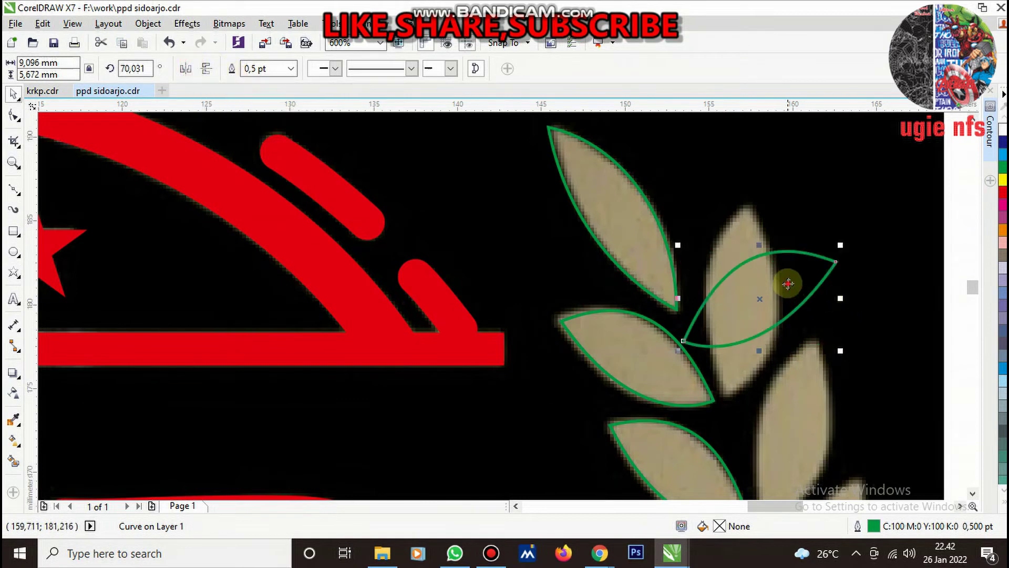
{"action": "left_click", "coordinate": [830, 253]}
{"action": "left_click", "coordinate": [739, 190]}
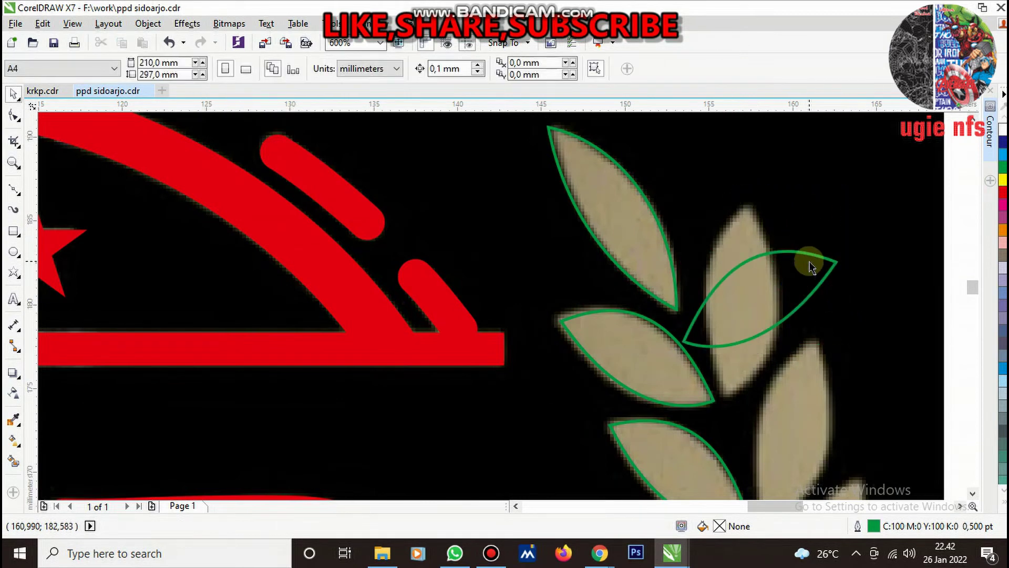
{"action": "left_click", "coordinate": [837, 258]}
{"action": "left_click_drag", "start_coordinate": [841, 248], "coordinate": [756, 239]}
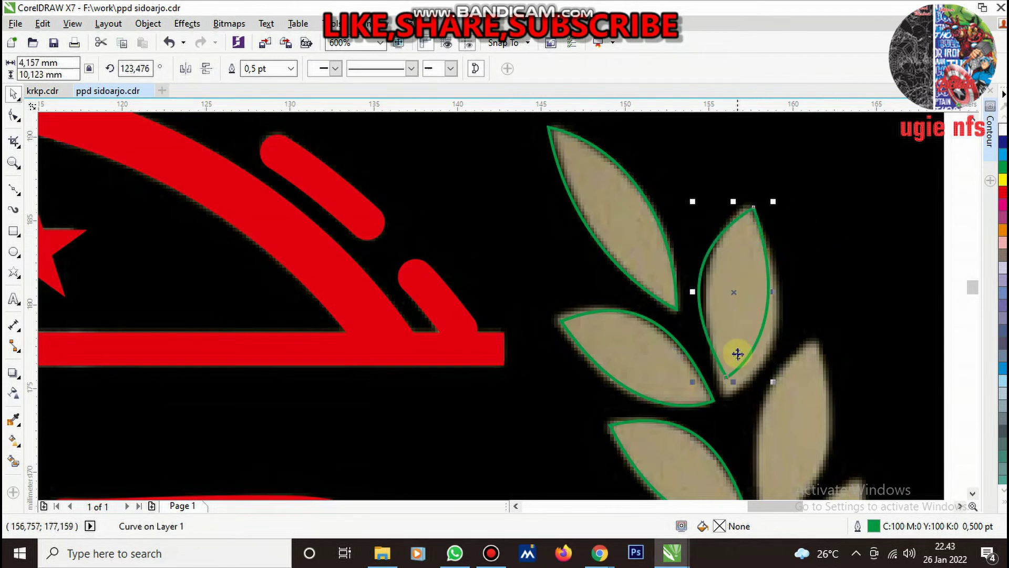
Reshape the copy: lower its bottom point, bulge its right edge, adjust its left curve
{"action": "key", "text": "F10"}
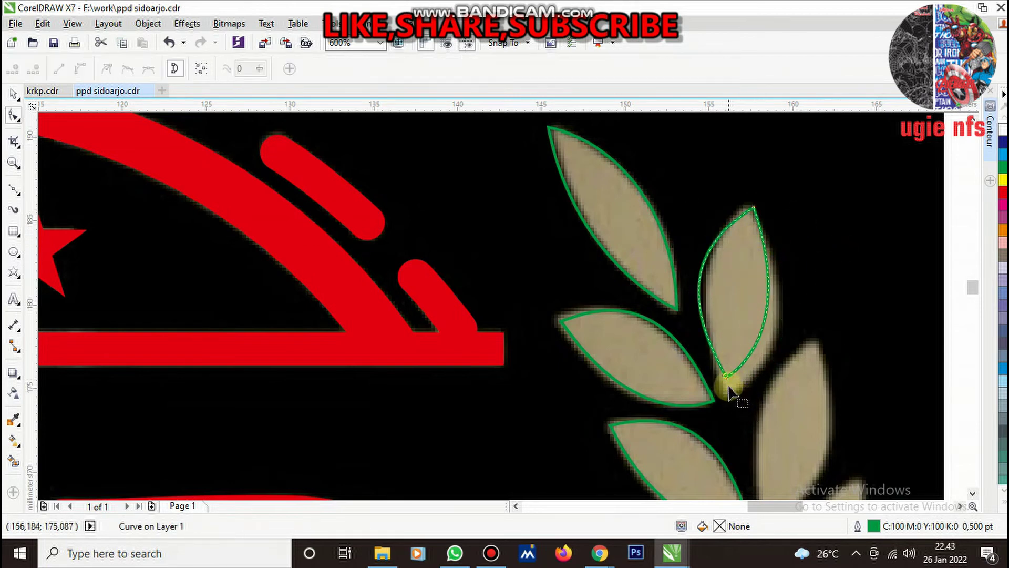
{"action": "left_click_drag", "start_coordinate": [726, 381], "coordinate": [729, 399]}
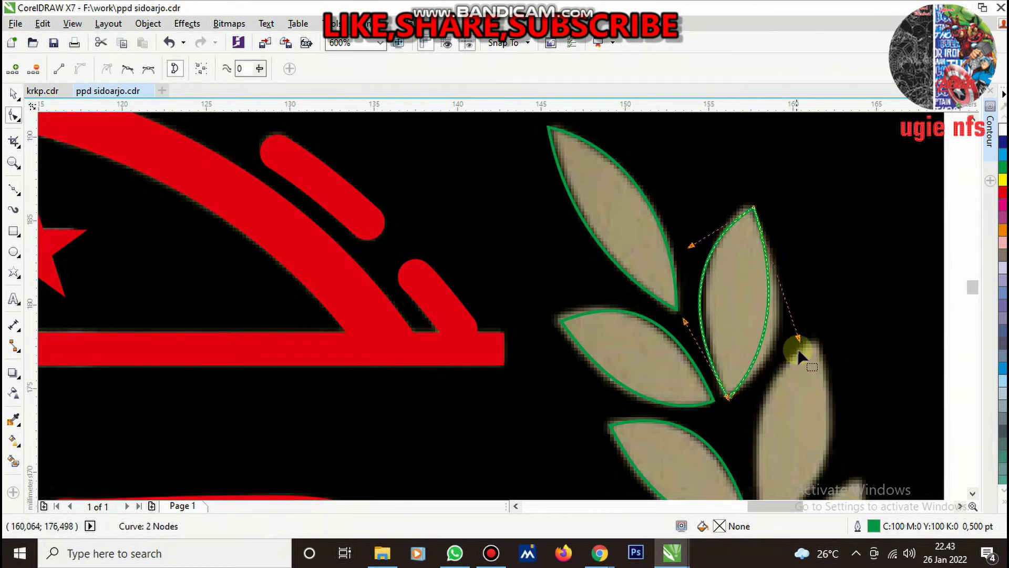
{"action": "left_click_drag", "start_coordinate": [798, 337], "coordinate": [822, 345]}
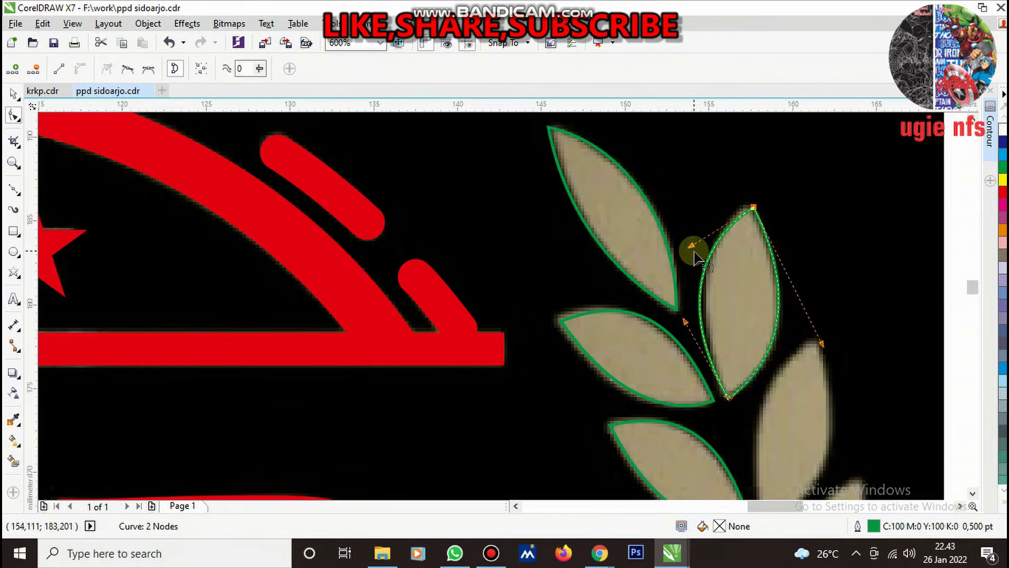
{"action": "left_click_drag", "start_coordinate": [695, 256], "coordinate": [697, 244]}
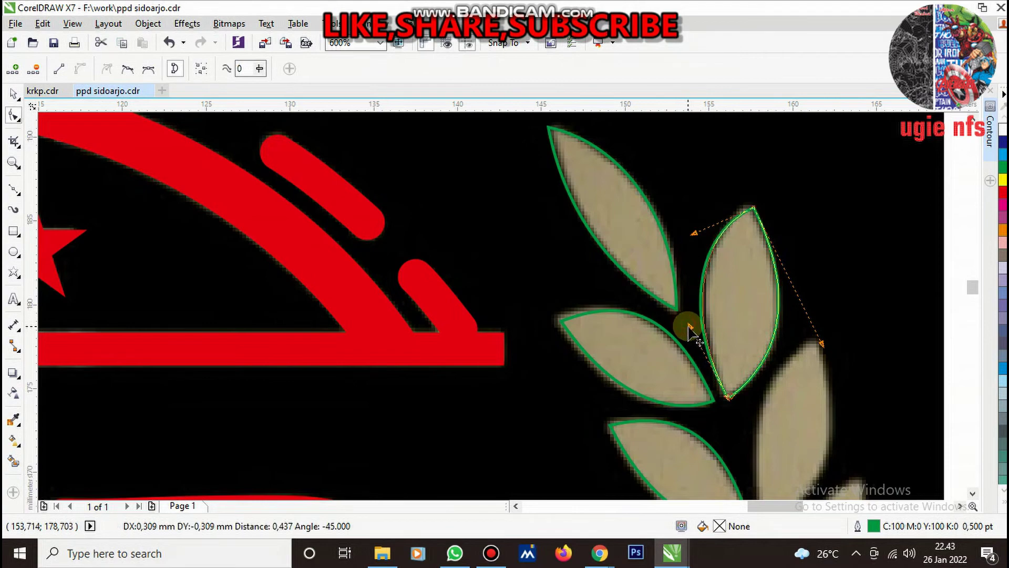
{"action": "key", "text": "space"}
Reshape the lower-right leaf, moving its bottom point left and refitting its curve
{"action": "left_click", "coordinate": [810, 433]}
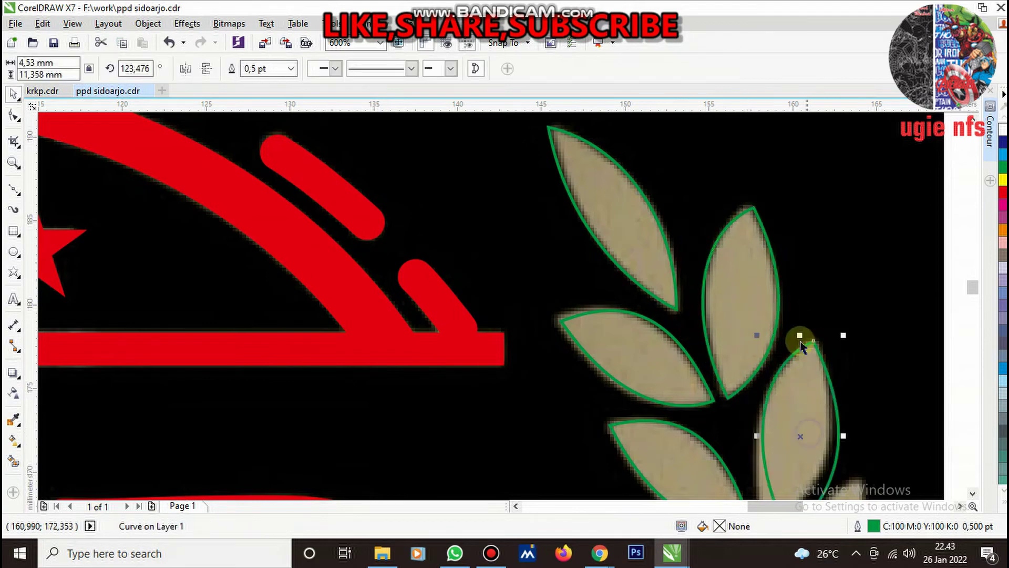
{"action": "scroll", "coordinate": [799, 443], "scroll_direction": "down", "scroll_amount": 1}
{"action": "scroll", "coordinate": [806, 407], "scroll_direction": "up", "scroll_amount": 2}
{"action": "key", "text": "space"}
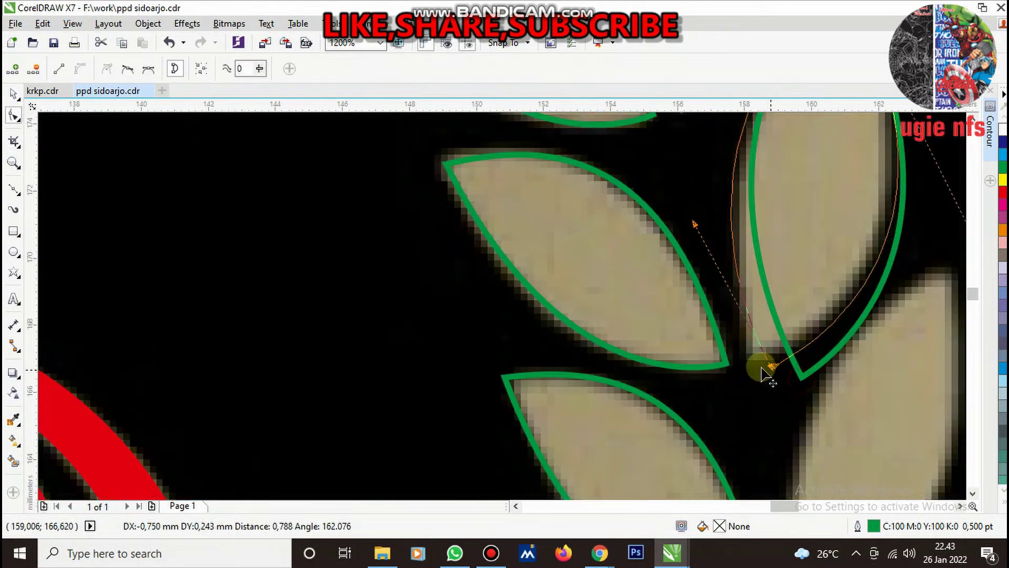
{"action": "left_click_drag", "start_coordinate": [802, 379], "coordinate": [753, 364]}
{"action": "scroll", "coordinate": [753, 368], "scroll_direction": "down", "scroll_amount": 1}
{"action": "scroll", "coordinate": [787, 289], "scroll_direction": "up", "scroll_amount": 1}
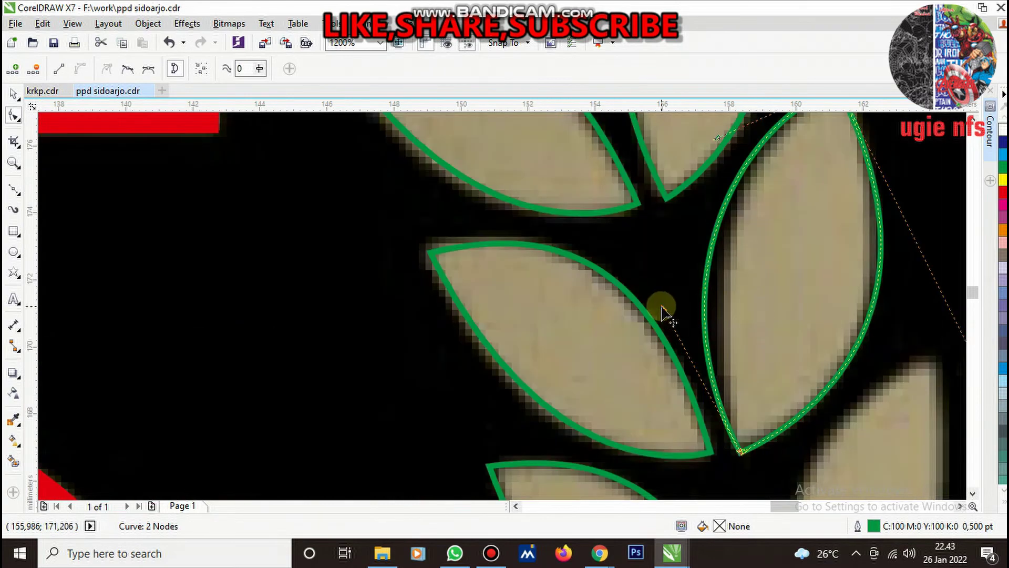
{"action": "left_click_drag", "start_coordinate": [663, 313], "coordinate": [691, 353]}
{"action": "scroll", "coordinate": [736, 337], "scroll_direction": "down", "scroll_amount": 1}
{"action": "key", "text": "space"}
Bend the lower-right leaf's right edge outward to match the bitmap leaf
{"action": "left_click", "coordinate": [788, 420]}
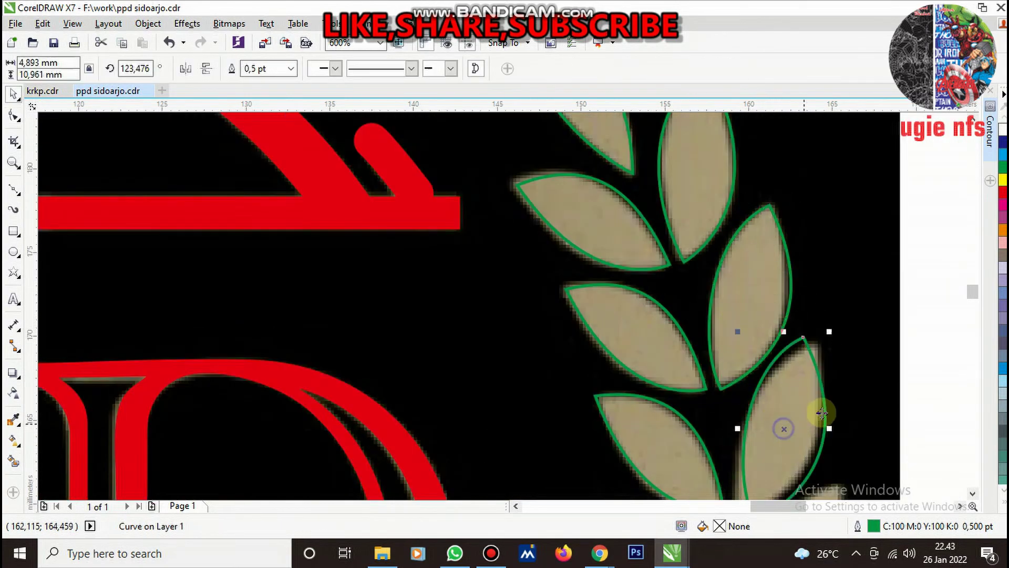
{"action": "scroll", "coordinate": [804, 347], "scroll_direction": "down", "scroll_amount": 1}
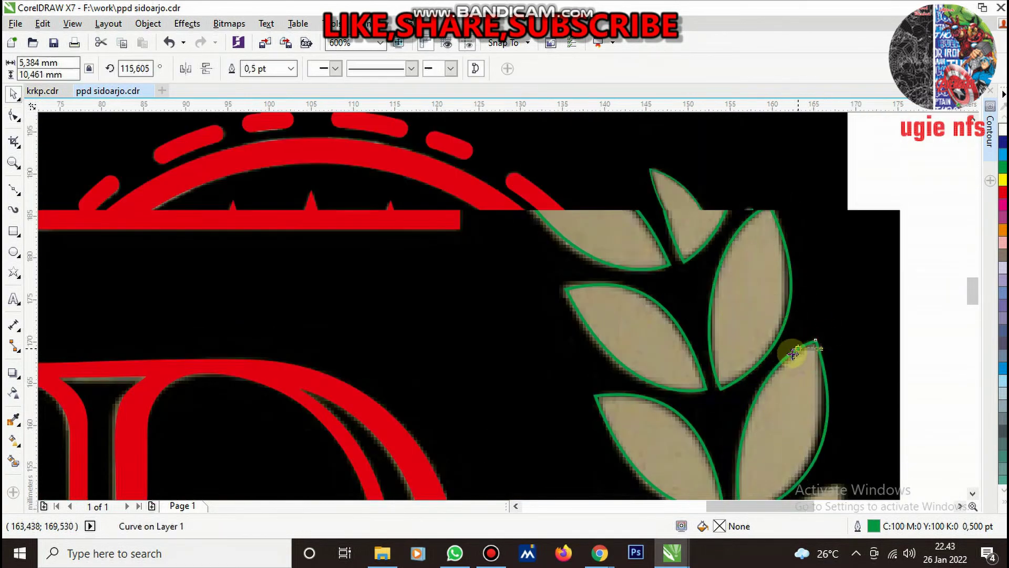
{"action": "scroll", "coordinate": [788, 373], "scroll_direction": "up", "scroll_amount": 1}
{"action": "key", "text": "space"}
{"action": "scroll", "coordinate": [807, 344], "scroll_direction": "up", "scroll_amount": 2}
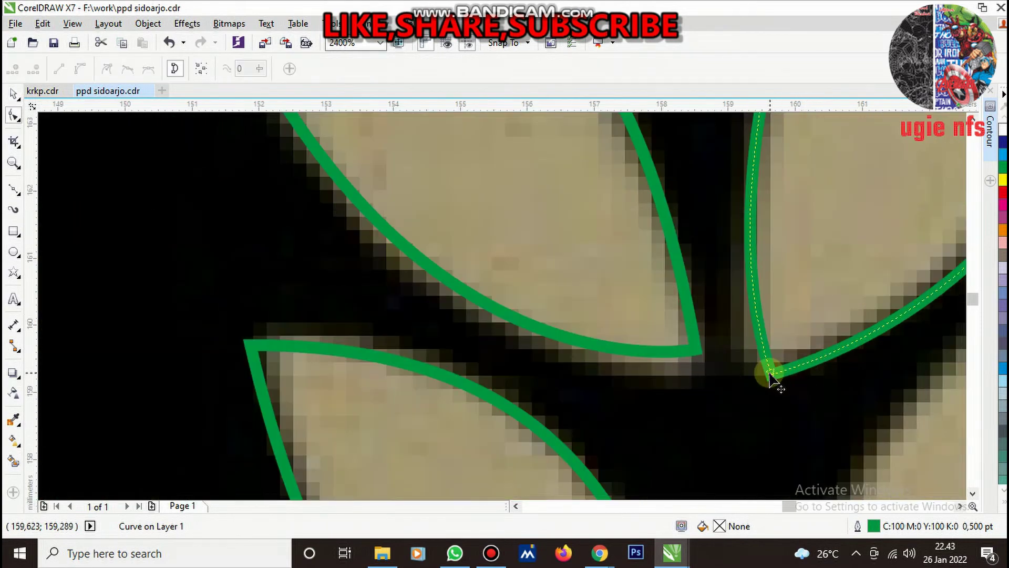
{"action": "left_click", "coordinate": [770, 376]}
{"action": "scroll", "coordinate": [757, 363], "scroll_direction": "down", "scroll_amount": 2}
{"action": "key", "text": "space"}
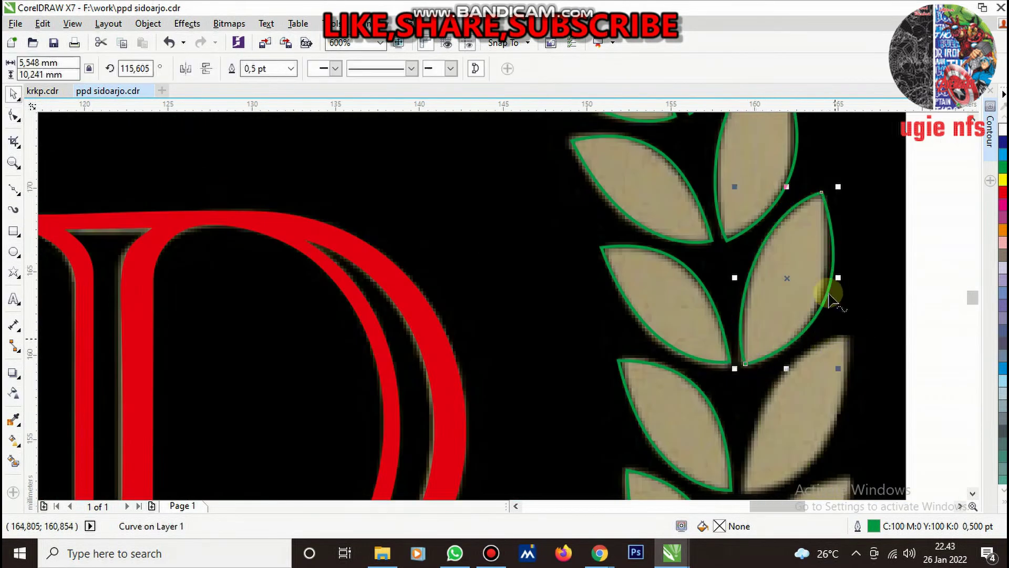
{"action": "key", "text": "space"}
{"action": "left_click_drag", "start_coordinate": [820, 198], "coordinate": [871, 334]}
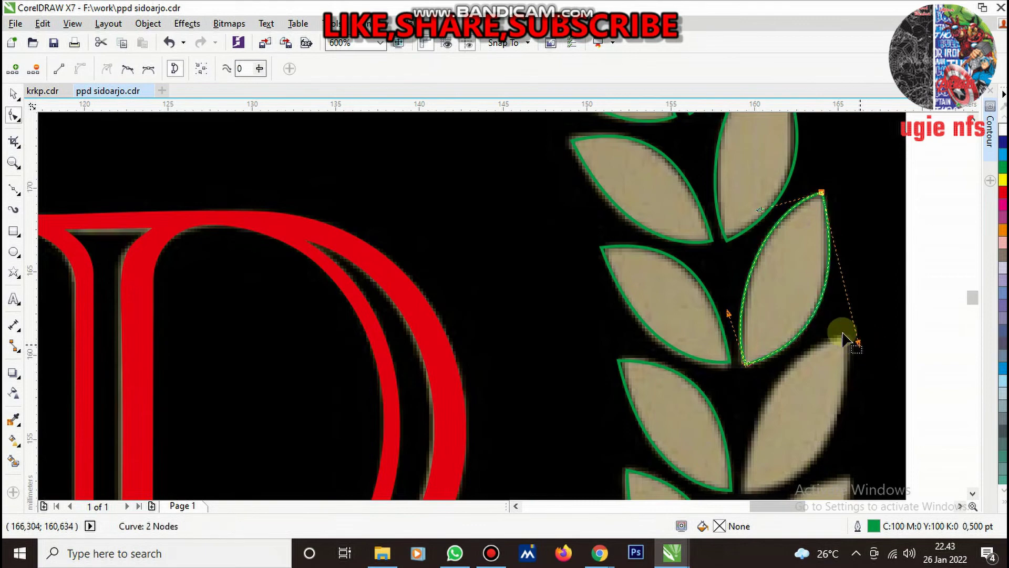
{"action": "key", "text": "space"}
Move the leaf further down the wreath, shifting its bottom point and flattening its right edge
{"action": "left_click_drag", "start_coordinate": [807, 264], "coordinate": [832, 402]}
{"action": "scroll", "coordinate": [791, 363], "scroll_direction": "down", "scroll_amount": 3}
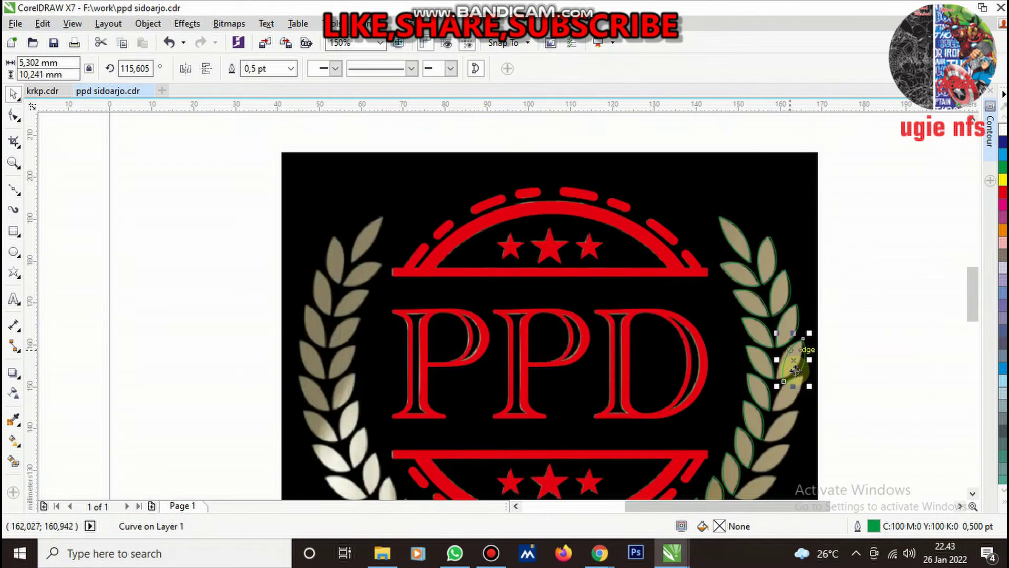
{"action": "scroll", "coordinate": [790, 364], "scroll_direction": "up", "scroll_amount": 3}
{"action": "key", "text": "space"}
{"action": "left_click", "coordinate": [789, 339]}
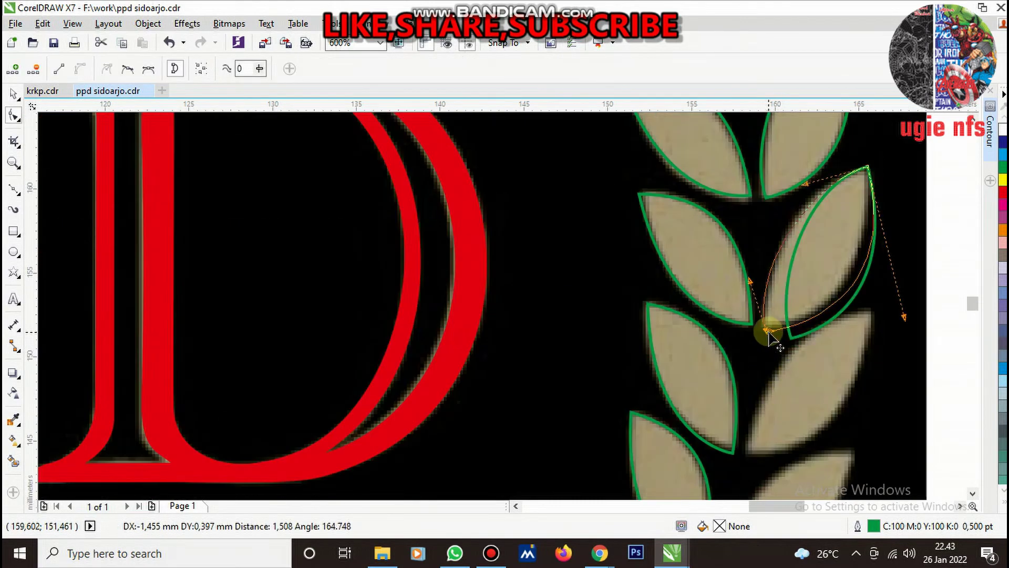
{"action": "left_click_drag", "start_coordinate": [789, 339], "coordinate": [768, 327]}
{"action": "left_click_drag", "start_coordinate": [904, 317], "coordinate": [879, 323]}
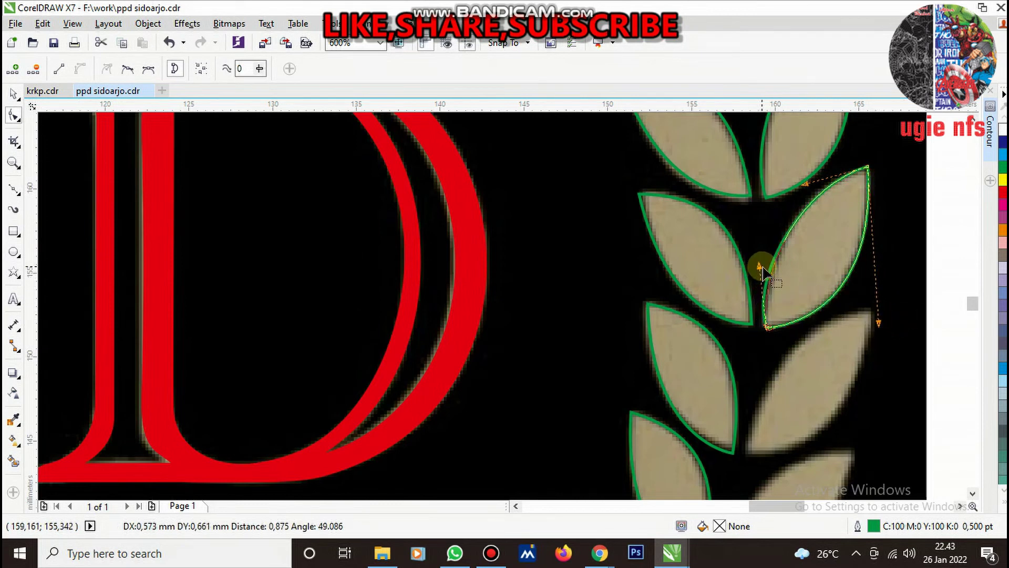
{"action": "key", "text": "space"}
Copy the leaf onto the next bitmap leaf and rotate it to about 108.6°
{"action": "left_click_drag", "start_coordinate": [834, 221], "coordinate": [858, 343]}
{"action": "left_click", "coordinate": [858, 343]}
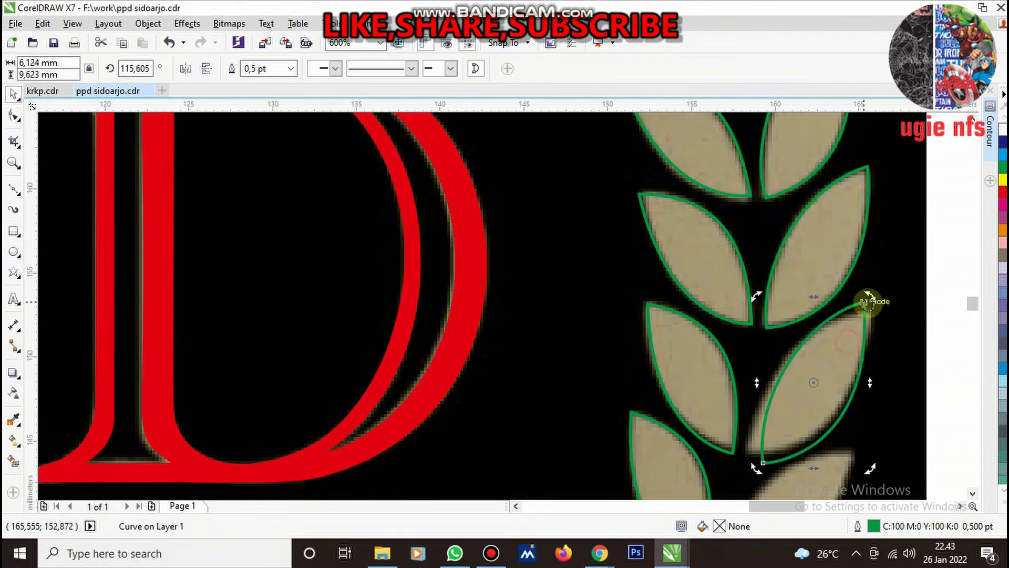
{"action": "left_click_drag", "start_coordinate": [876, 303], "coordinate": [856, 338]}
{"action": "scroll", "coordinate": [793, 439], "scroll_direction": "up", "scroll_amount": 4}
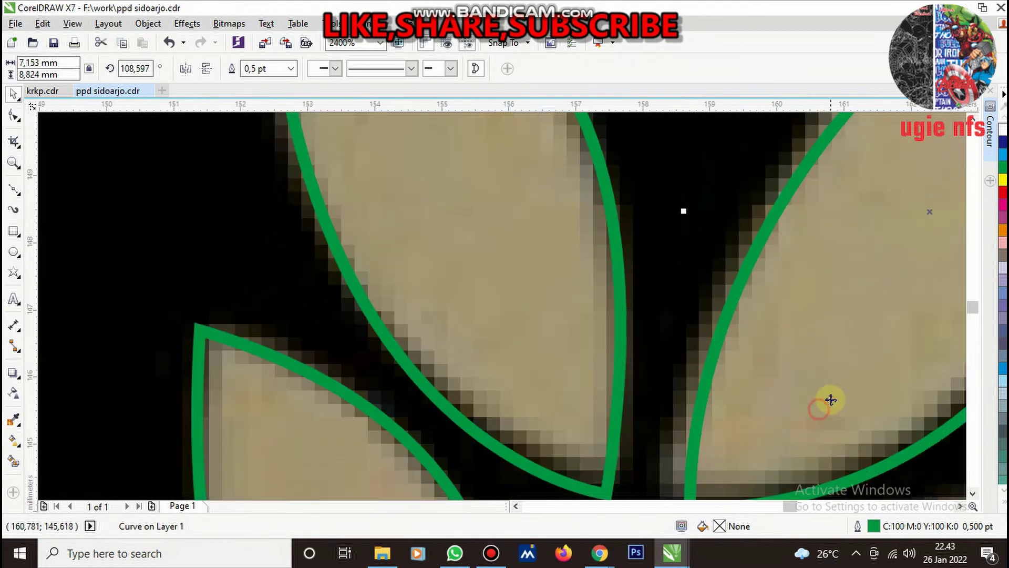
{"action": "scroll", "coordinate": [816, 390], "scroll_direction": "down", "scroll_amount": 2}
{"action": "scroll", "coordinate": [817, 390], "scroll_direction": "down", "scroll_amount": 2}
Place another leaf copy lower on the wreath, rotate it slightly, and move it down-left
{"action": "mouse_move", "coordinate": [785, 309]}
{"action": "left_mouse_down"}
{"action": "mouse_move", "coordinate": [795, 410]}
{"action": "mouse_move", "coordinate": [826, 386]}
{"action": "mouse_move", "coordinate": [835, 363]}
{"action": "mouse_move", "coordinate": [816, 372]}
{"action": "left_mouse_up"}
{"action": "scroll", "coordinate": [837, 368], "scroll_direction": "up", "scroll_amount": 1}
{"action": "left_click", "coordinate": [810, 388]}
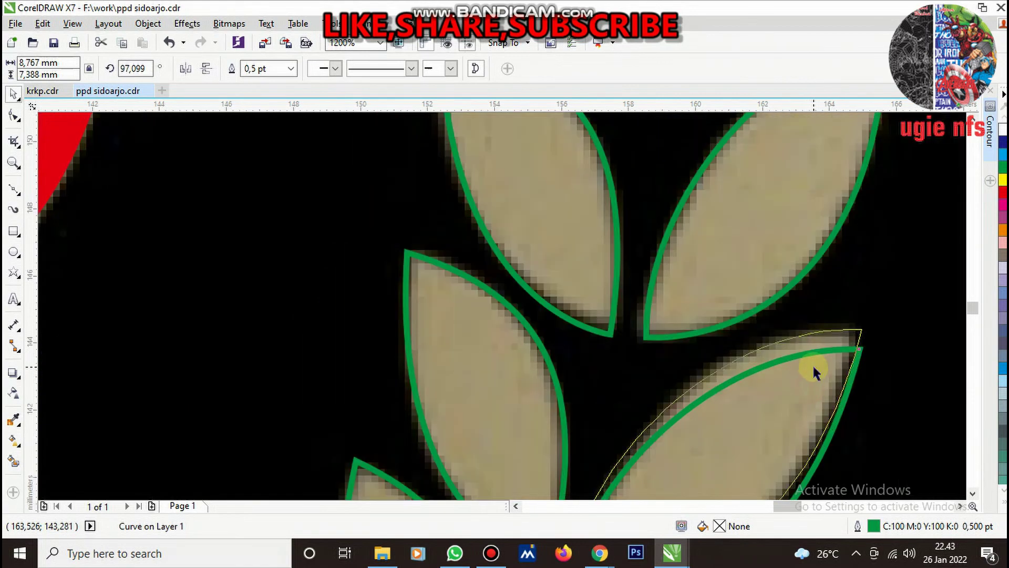
{"action": "scroll", "coordinate": [797, 410], "scroll_direction": "down", "scroll_amount": 3}
{"action": "scroll", "coordinate": [797, 410], "scroll_direction": "up", "scroll_amount": 2}
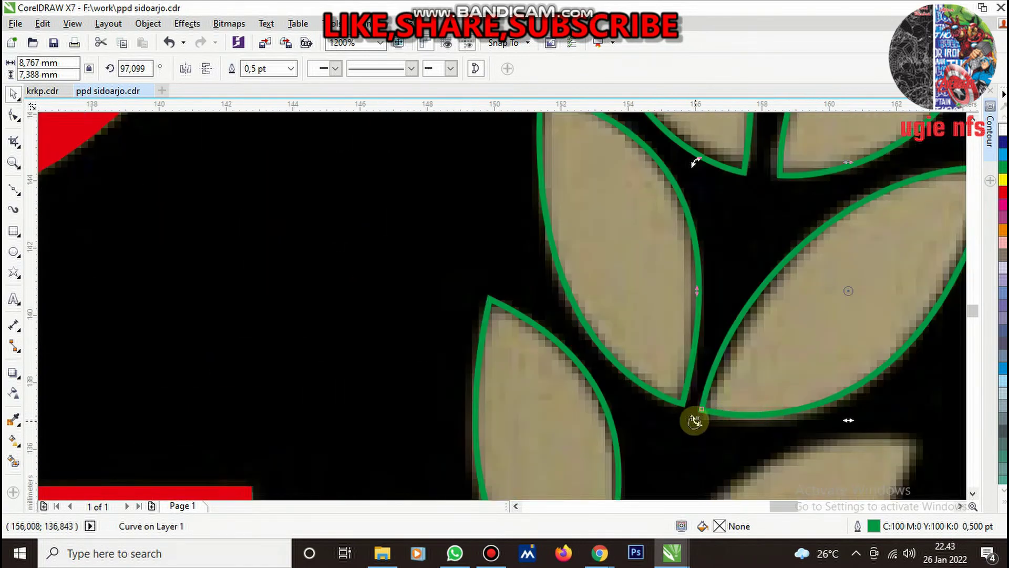
{"action": "left_click_drag", "start_coordinate": [694, 421], "coordinate": [702, 424]}
{"action": "scroll", "coordinate": [793, 372], "scroll_direction": "down", "scroll_amount": 2}
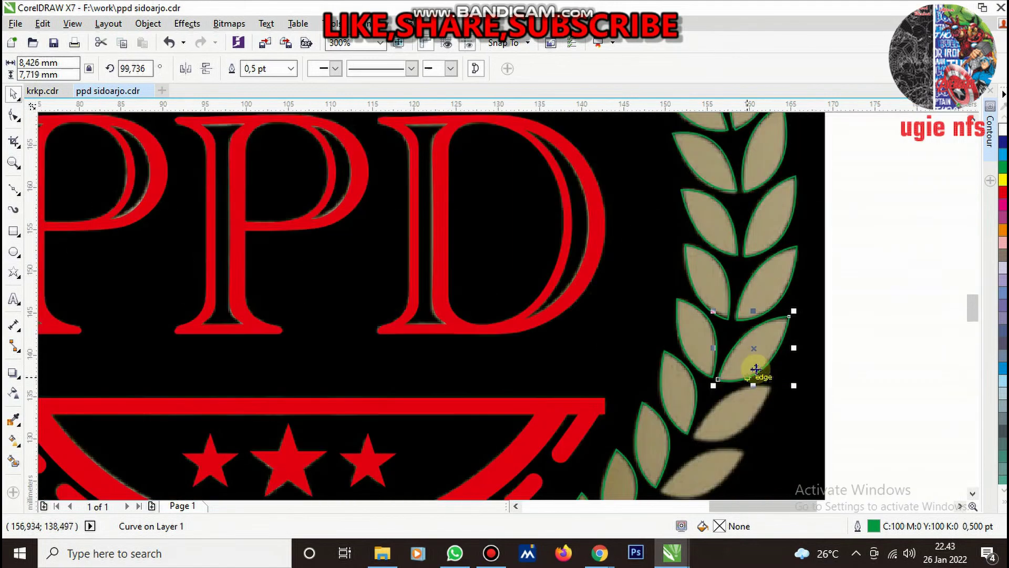
{"action": "left_click_drag", "start_coordinate": [793, 372], "coordinate": [736, 419]}
{"action": "scroll", "coordinate": [763, 418], "scroll_direction": "up", "scroll_amount": 1}
{"action": "scroll", "coordinate": [764, 418], "scroll_direction": "up", "scroll_amount": 1}
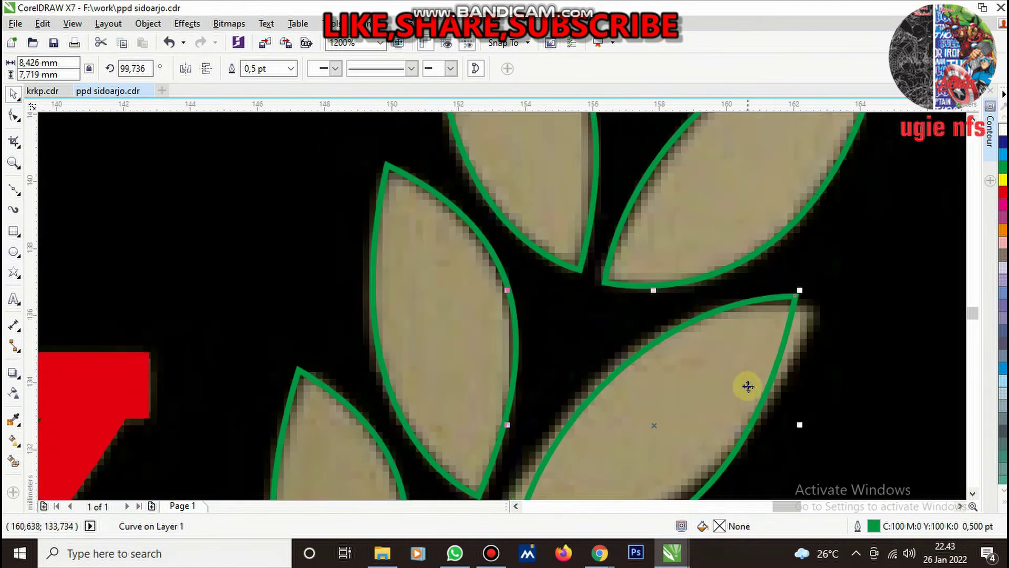
Rotate a leaf copy to 93,073° and move another copy down-left onto a bitmap leaf
{"action": "left_click", "coordinate": [809, 325]}
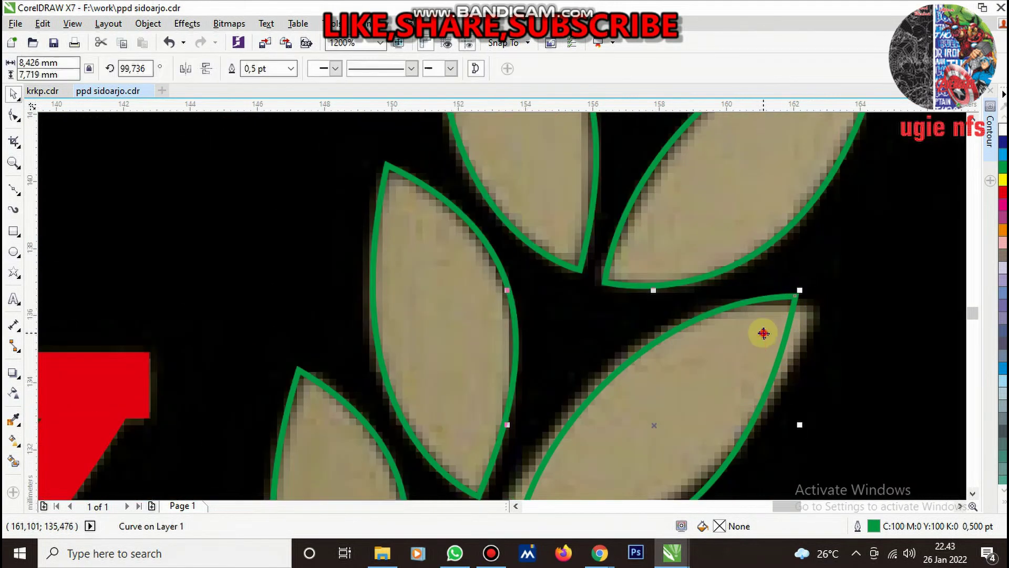
{"action": "left_click_drag", "start_coordinate": [816, 309], "coordinate": [816, 310]}
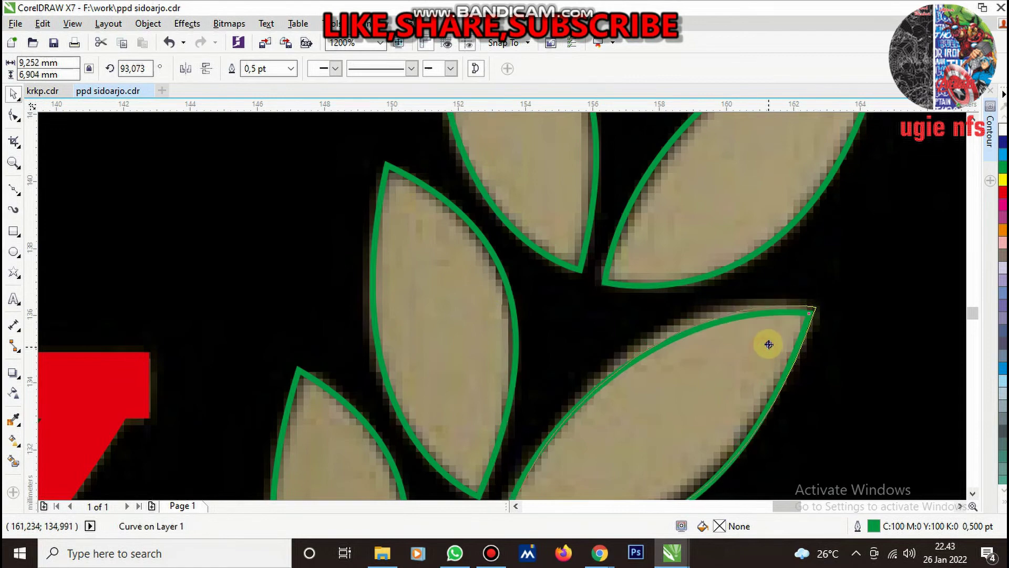
{"action": "scroll", "coordinate": [678, 408], "scroll_direction": "down", "scroll_amount": 3}
{"action": "scroll", "coordinate": [678, 410], "scroll_direction": "up", "scroll_amount": 2}
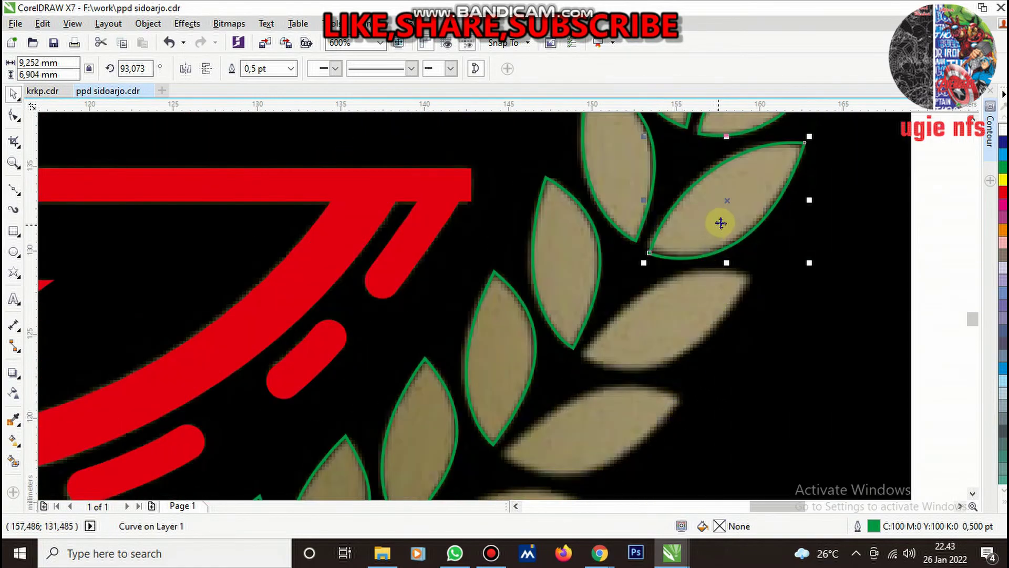
{"action": "left_click_drag", "start_coordinate": [720, 223], "coordinate": [665, 341]}
{"action": "scroll", "coordinate": [720, 293], "scroll_direction": "up", "scroll_amount": 2}
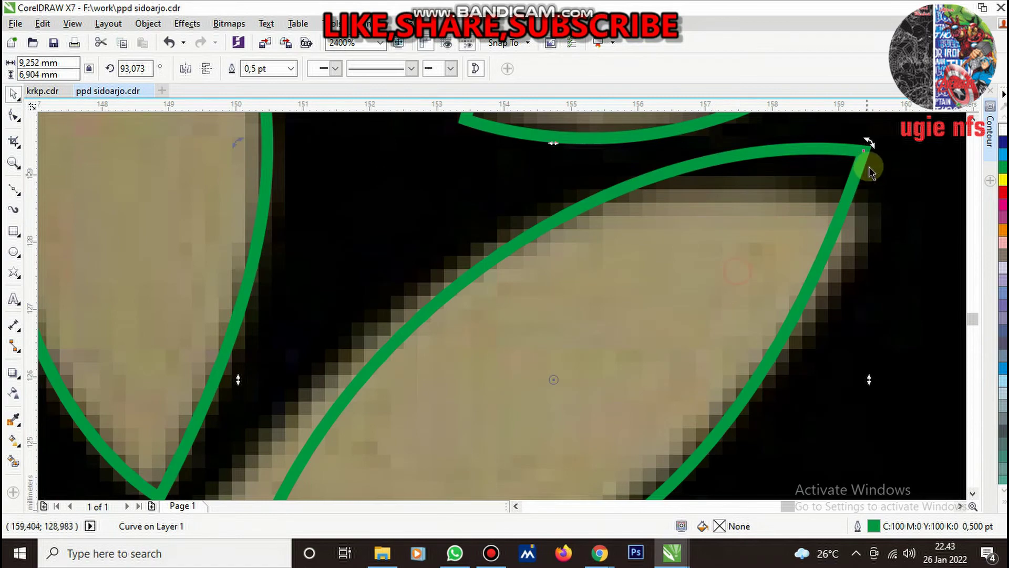
Rotate the copied leaf to about 75° and move it down-left onto the next bitmap leaf
{"action": "left_click_drag", "start_coordinate": [881, 178], "coordinate": [885, 198]}
{"action": "scroll", "coordinate": [687, 299], "scroll_direction": "down", "scroll_amount": 2}
{"action": "left_click", "coordinate": [653, 315]}
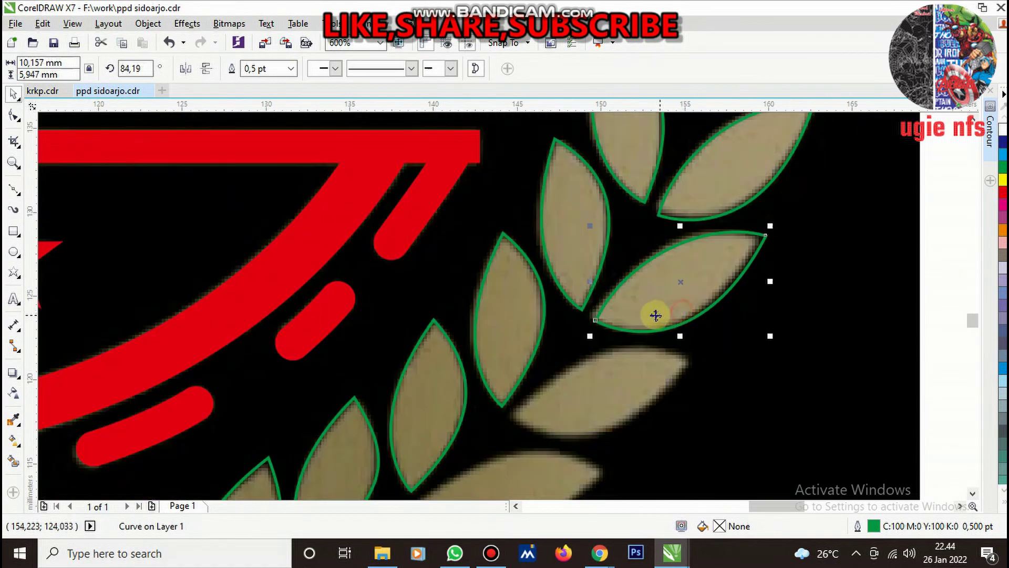
{"action": "scroll", "coordinate": [668, 303], "scroll_direction": "up", "scroll_amount": 1}
{"action": "scroll", "coordinate": [662, 300], "scroll_direction": "down", "scroll_amount": 1}
{"action": "left_click_drag", "start_coordinate": [730, 263], "coordinate": [664, 368]}
{"action": "scroll", "coordinate": [663, 368], "scroll_direction": "up", "scroll_amount": 1}
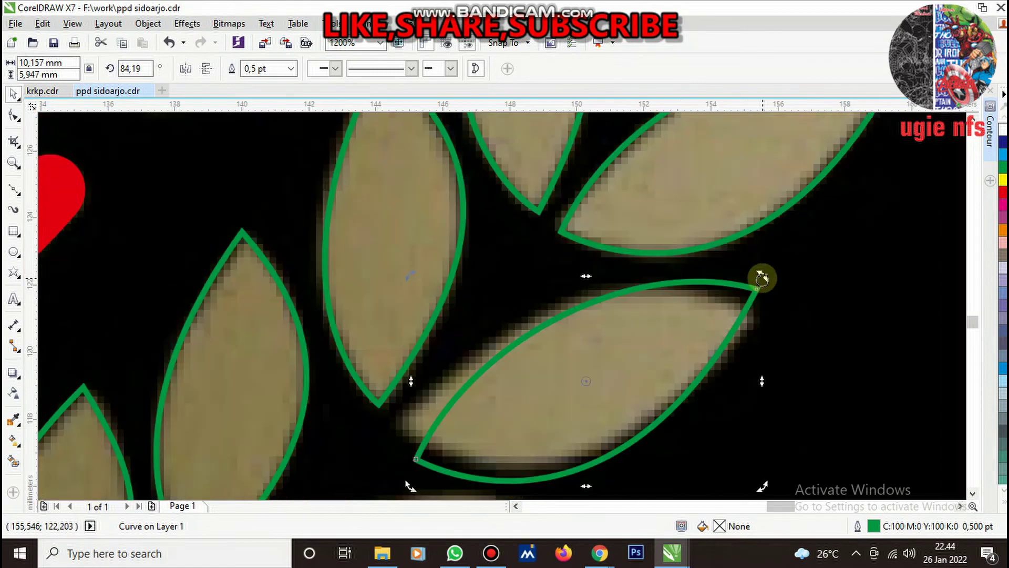
{"action": "left_click_drag", "start_coordinate": [762, 278], "coordinate": [768, 305]}
{"action": "left_click", "coordinate": [712, 331]}
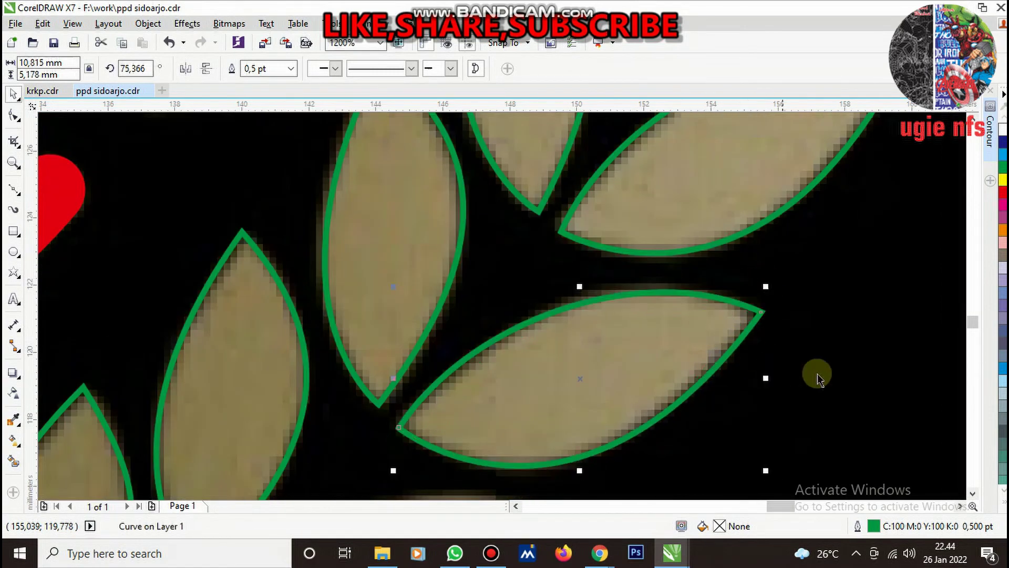
Rotate the leaf outline to about 50° to match the gold leaf's angle
{"action": "left_click", "coordinate": [824, 403]}
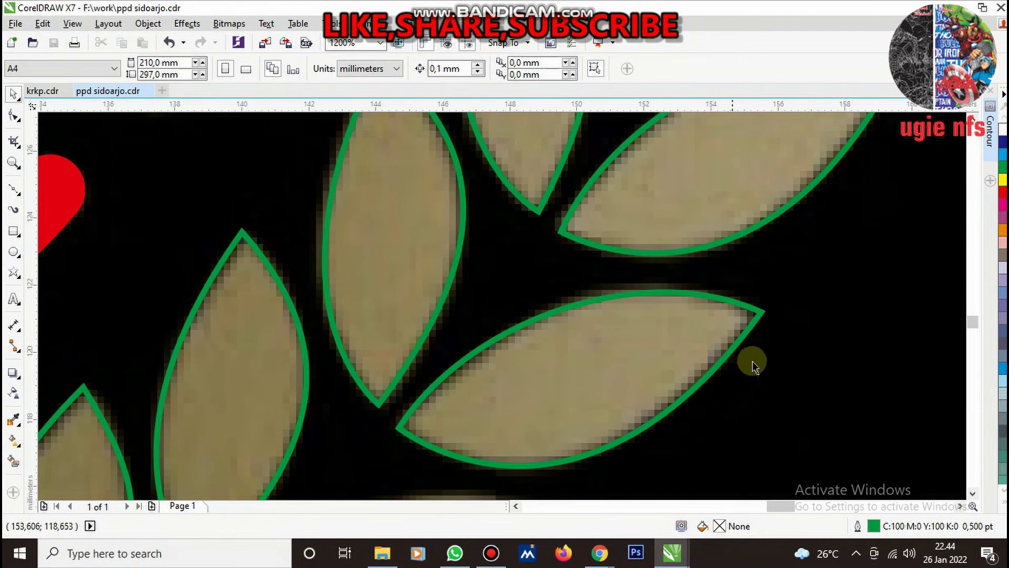
{"action": "scroll", "coordinate": [752, 361], "scroll_direction": "down", "scroll_amount": 1}
{"action": "left_click", "coordinate": [761, 339]}
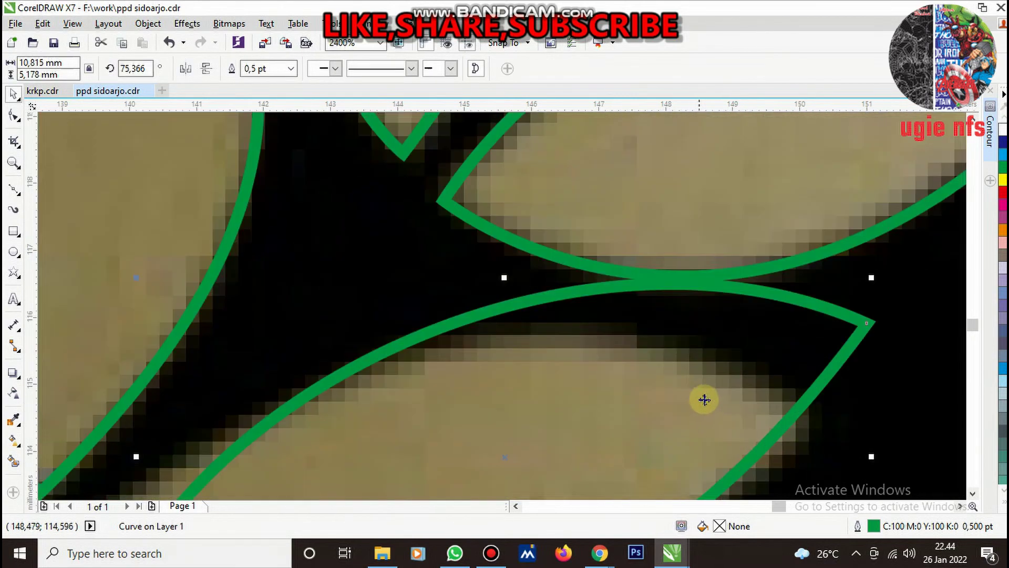
{"action": "scroll", "coordinate": [694, 405], "scroll_direction": "up", "scroll_amount": 2}
{"action": "left_click_drag", "start_coordinate": [874, 284], "coordinate": [775, 392]}
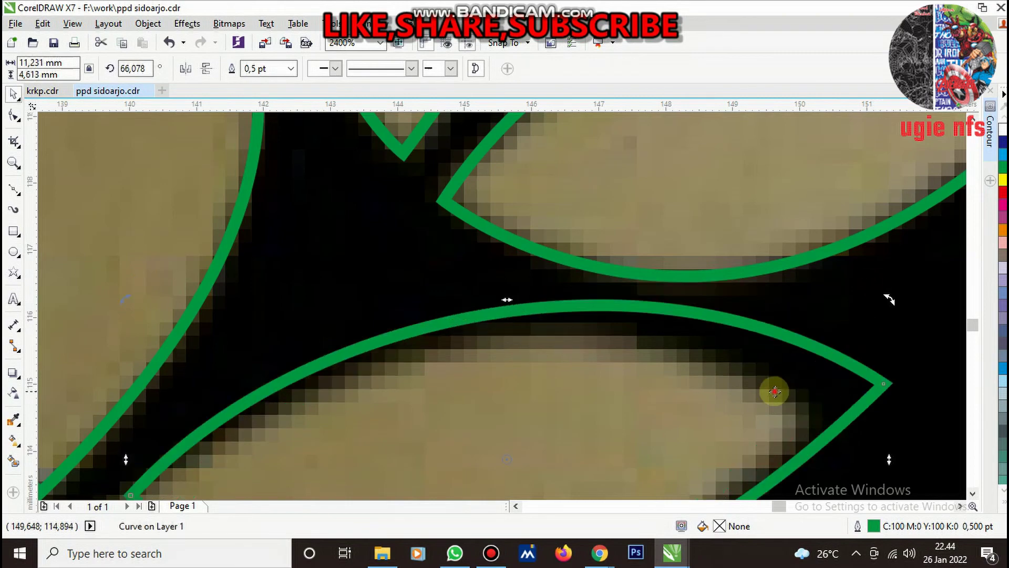
{"action": "scroll", "coordinate": [780, 347], "scroll_direction": "down", "scroll_amount": 2}
{"action": "scroll", "coordinate": [748, 367], "scroll_direction": "up", "scroll_amount": 1}
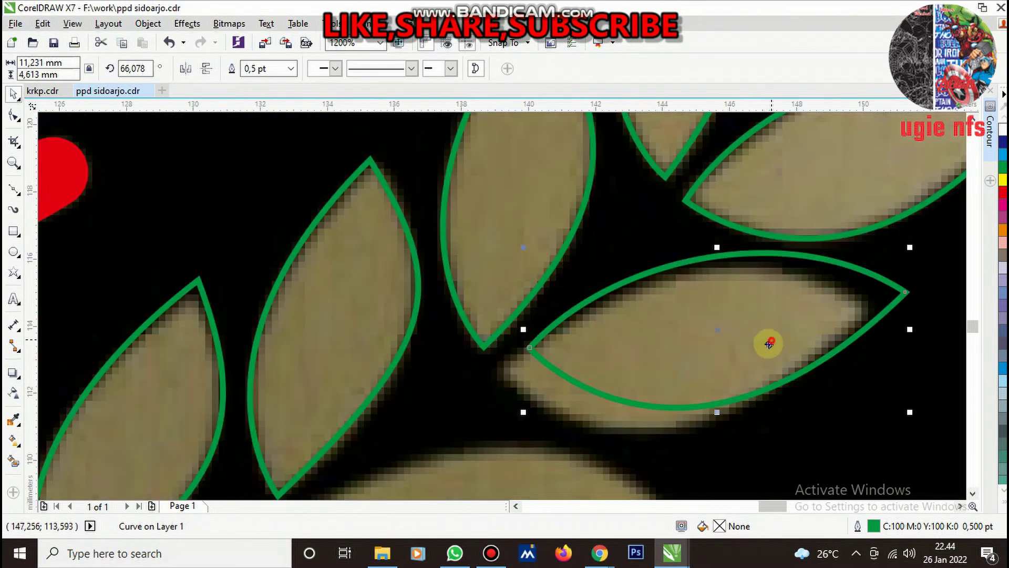
{"action": "left_click_drag", "start_coordinate": [766, 342], "coordinate": [746, 371]}
Move the leaf outline left and down to settle it over the lower gold leaf
{"action": "scroll", "coordinate": [807, 323], "scroll_direction": "down", "scroll_amount": 1}
{"action": "left_click_drag", "start_coordinate": [784, 342], "coordinate": [712, 427]}
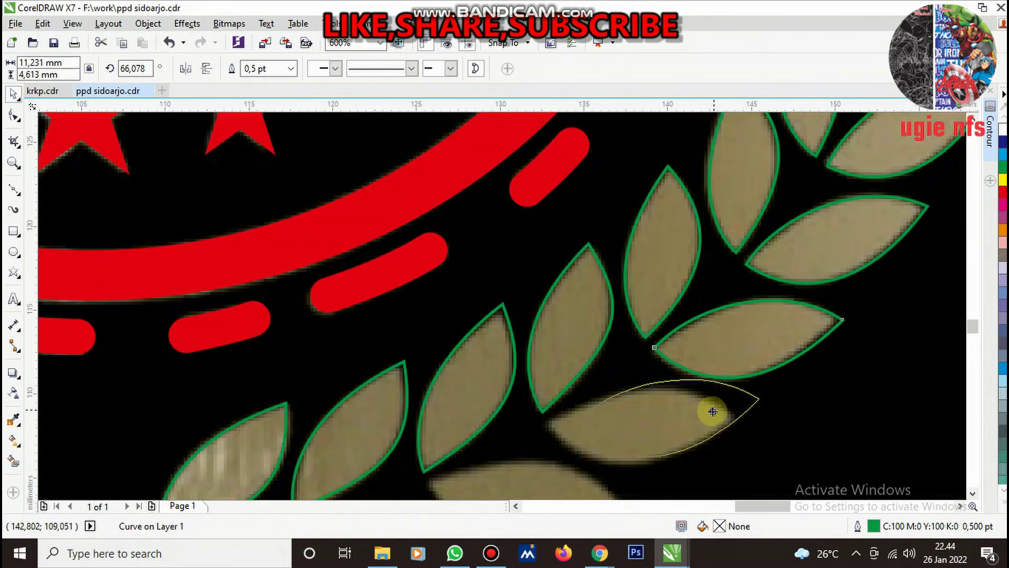
{"action": "scroll", "coordinate": [712, 409], "scroll_direction": "up", "scroll_amount": 1}
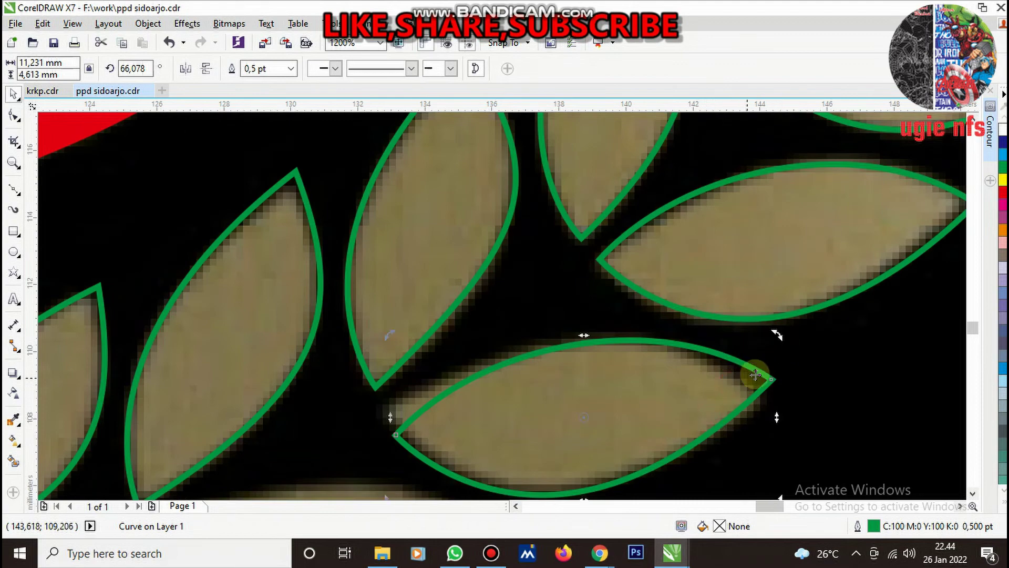
{"action": "mouse_move", "coordinate": [777, 336]}
{"action": "left_mouse_down"}
{"action": "mouse_move", "coordinate": [710, 410]}
{"action": "mouse_move", "coordinate": [650, 427]}
{"action": "left_mouse_up"}
{"action": "key", "text": "F10"}
{"action": "scroll", "coordinate": [708, 408], "scroll_direction": "down", "scroll_amount": 2}
{"action": "scroll", "coordinate": [708, 408], "scroll_direction": "down", "scroll_amount": 2}
{"action": "key", "text": "space"}
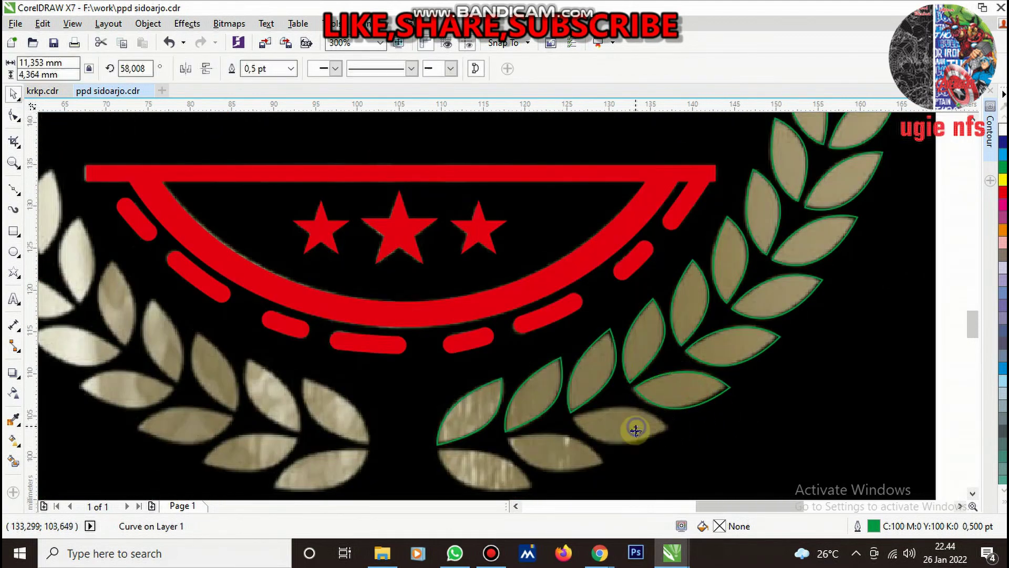
{"action": "scroll", "coordinate": [636, 430], "scroll_direction": "up", "scroll_amount": 1}
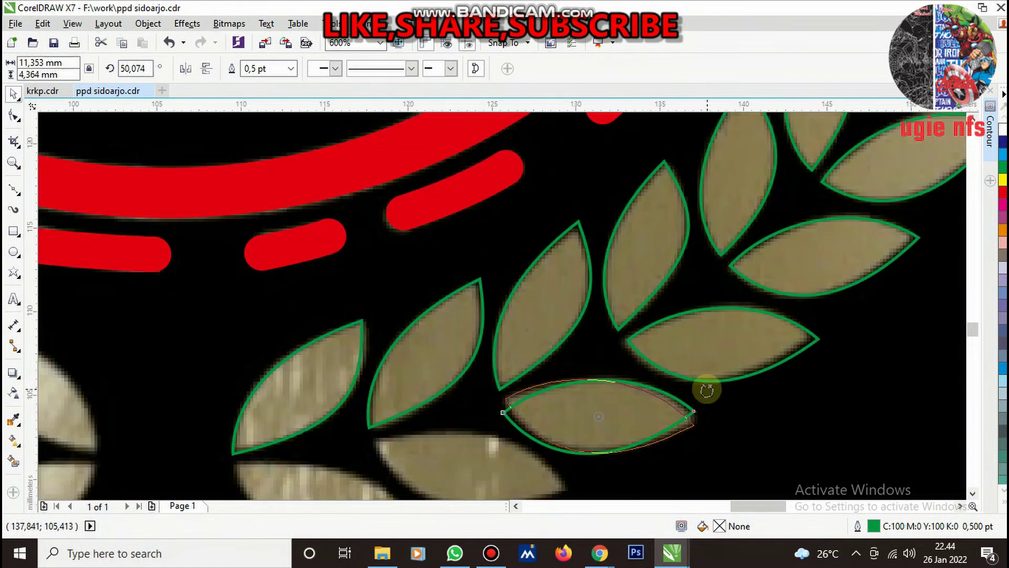
Rotate the lower leaf outline and pull both its tips onto the gold leaf's points
{"action": "left_click_drag", "start_coordinate": [702, 375], "coordinate": [705, 389]}
{"action": "key", "text": "space"}
{"action": "scroll", "coordinate": [693, 415], "scroll_direction": "up", "scroll_amount": 2}
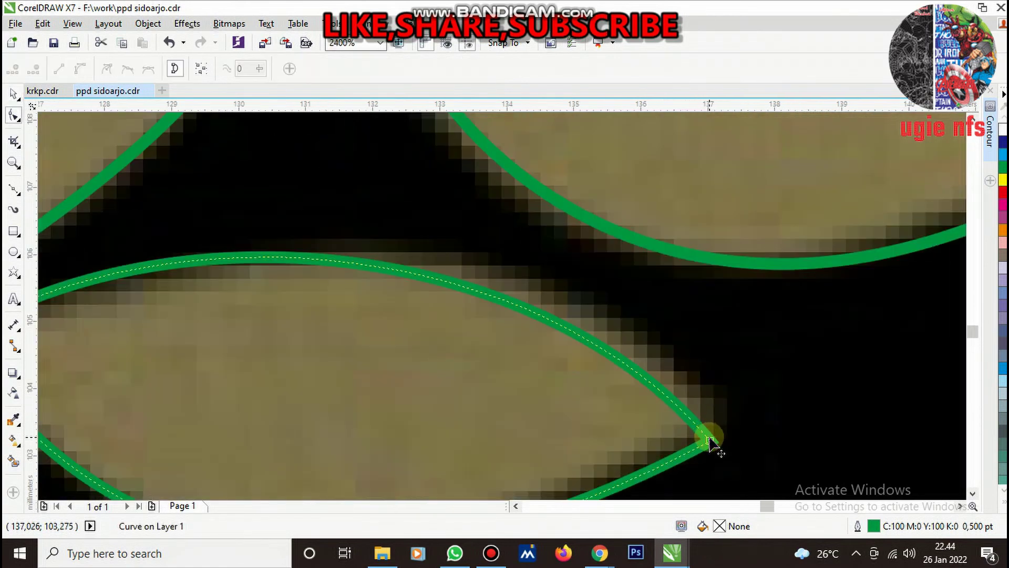
{"action": "left_click_drag", "start_coordinate": [707, 441], "coordinate": [732, 422]}
{"action": "scroll", "coordinate": [694, 365], "scroll_direction": "down", "scroll_amount": 3}
{"action": "scroll", "coordinate": [566, 321], "scroll_direction": "up", "scroll_amount": 3}
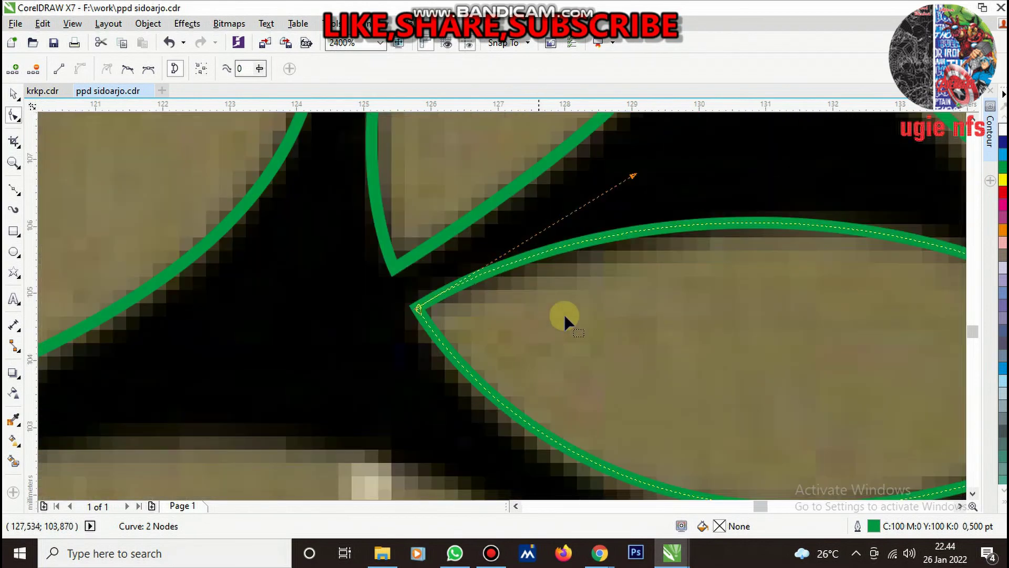
{"action": "left_click_drag", "start_coordinate": [634, 177], "coordinate": [698, 192]}
{"action": "scroll", "coordinate": [698, 191], "scroll_direction": "down", "scroll_amount": 2}
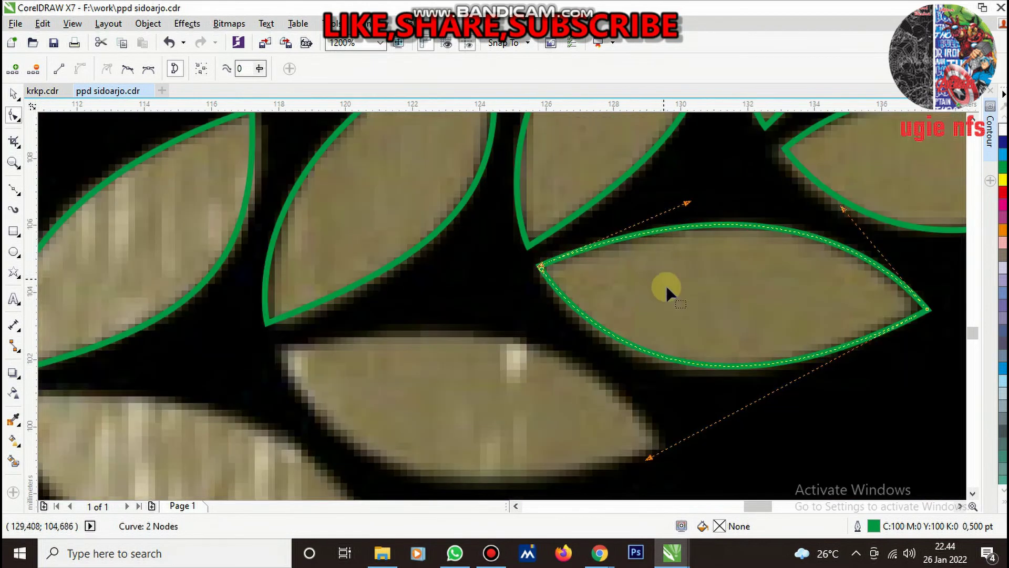
{"action": "key", "text": "space"}
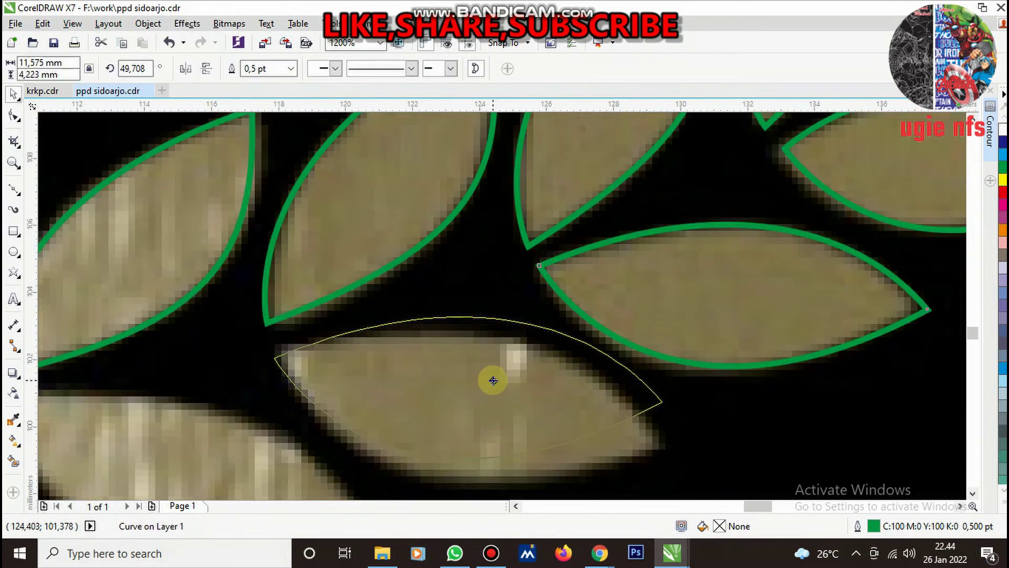
Fit a leaf outline over the lowest gold leaf, moving its right tip and bending its edge
{"action": "left_click_drag", "start_coordinate": [523, 404], "coordinate": [491, 379]}
{"action": "key", "text": "space"}
{"action": "left_click", "coordinate": [661, 402]}
{"action": "left_click_drag", "start_coordinate": [662, 404], "coordinate": [662, 443]}
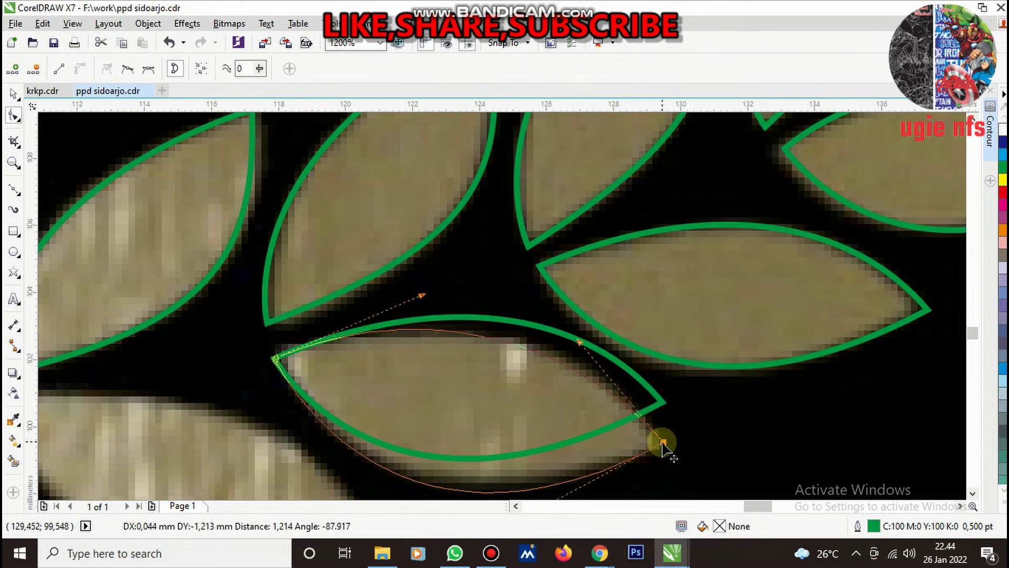
{"action": "left_click_drag", "start_coordinate": [602, 347], "coordinate": [600, 345]}
{"action": "scroll", "coordinate": [591, 388], "scroll_direction": "down", "scroll_amount": 3}
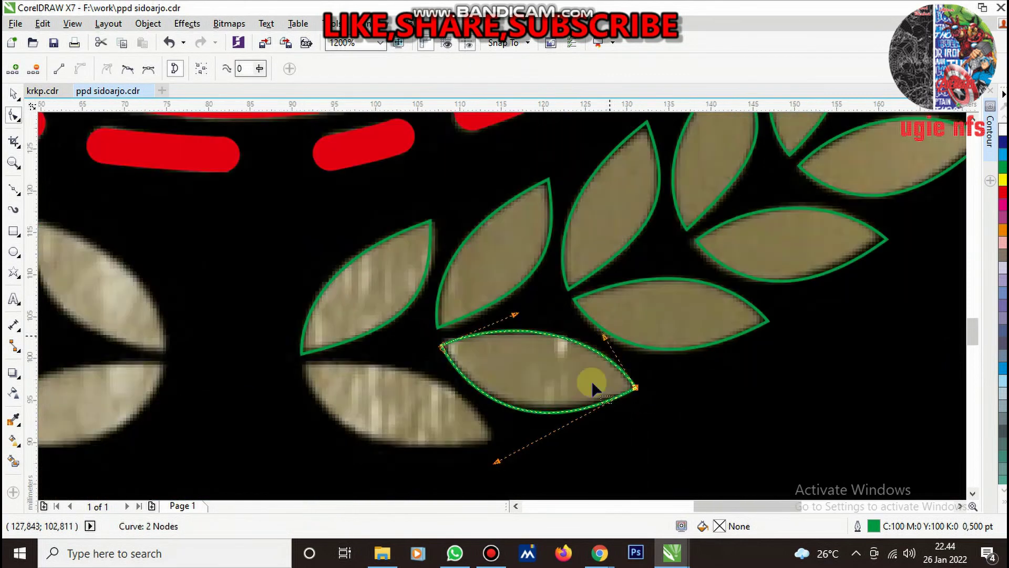
{"action": "scroll", "coordinate": [590, 367], "scroll_direction": "up", "scroll_amount": 2}
{"action": "scroll", "coordinate": [590, 367], "scroll_direction": "up", "scroll_amount": 1}
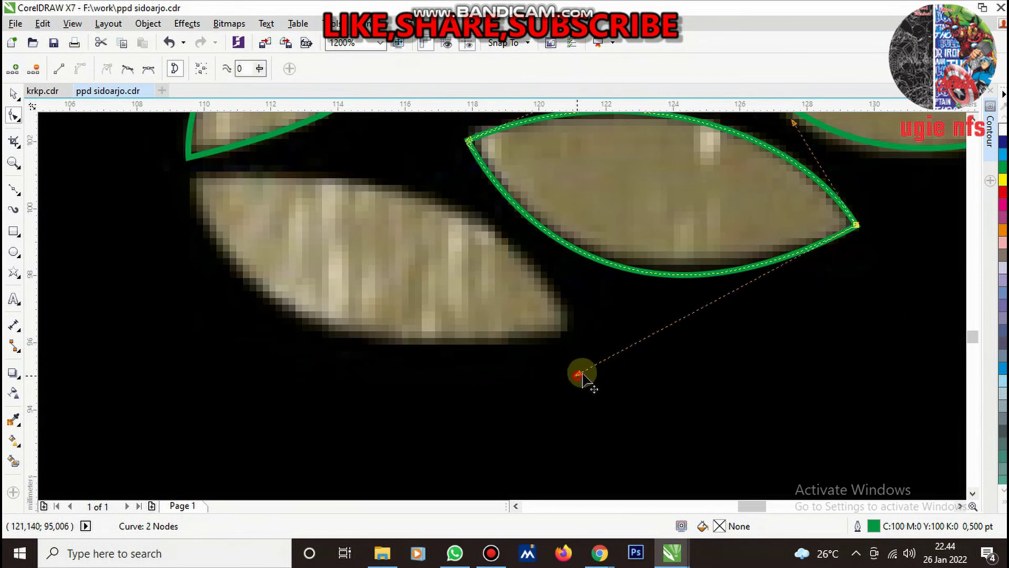
{"action": "key", "text": "space"}
Fit a leaf outline to the lower-left gold leaf, raising its left tip and reshaping both edges
{"action": "mouse_move", "coordinate": [717, 207]}
{"action": "left_mouse_down"}
{"action": "mouse_move", "coordinate": [446, 283]}
{"action": "mouse_move", "coordinate": [440, 292]}
{"action": "left_mouse_up"}
{"action": "key", "text": "space"}
{"action": "left_click", "coordinate": [573, 316]}
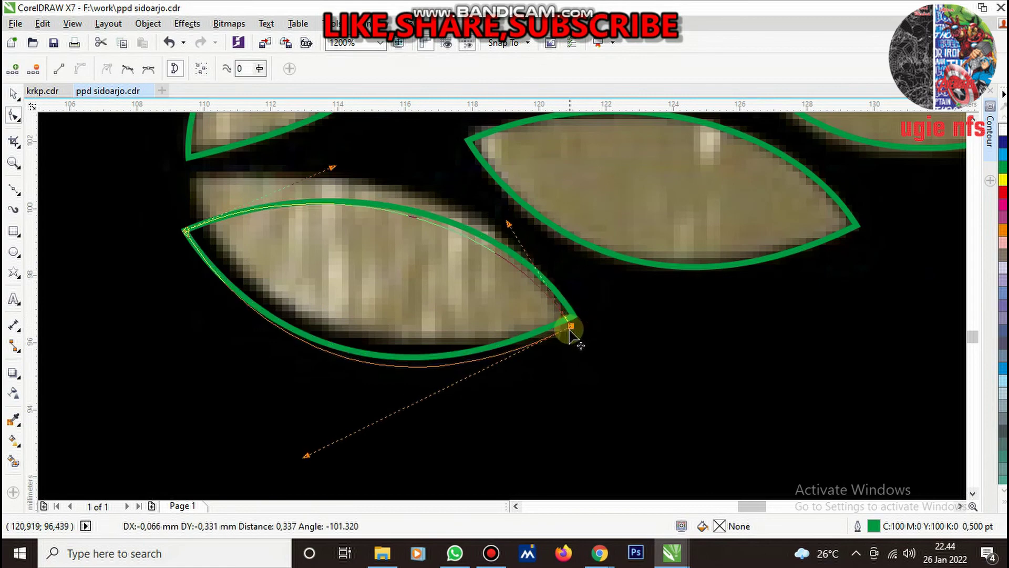
{"action": "scroll", "coordinate": [572, 326], "scroll_direction": "down", "scroll_amount": 1}
{"action": "scroll", "coordinate": [389, 276], "scroll_direction": "up", "scroll_amount": 2}
{"action": "left_click", "coordinate": [327, 318]}
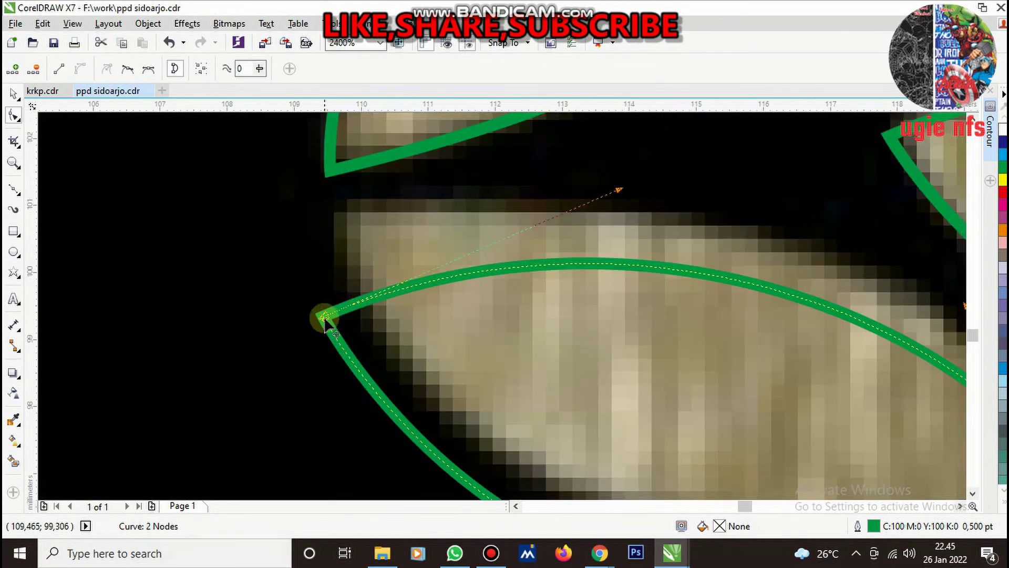
{"action": "left_click_drag", "start_coordinate": [326, 322], "coordinate": [326, 232]}
{"action": "scroll", "coordinate": [347, 276], "scroll_direction": "down", "scroll_amount": 2}
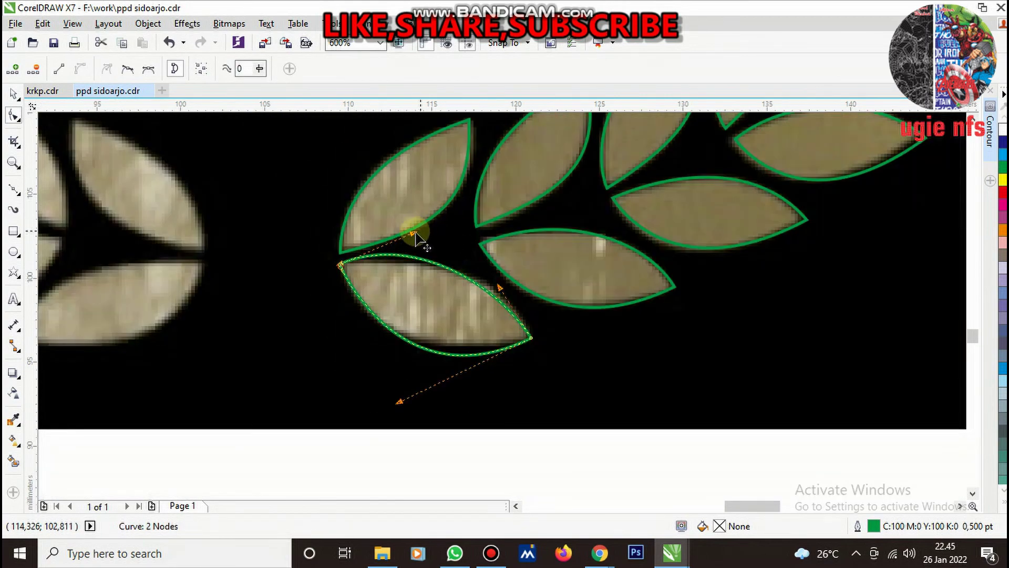
{"action": "left_click_drag", "start_coordinate": [413, 233], "coordinate": [454, 248]}
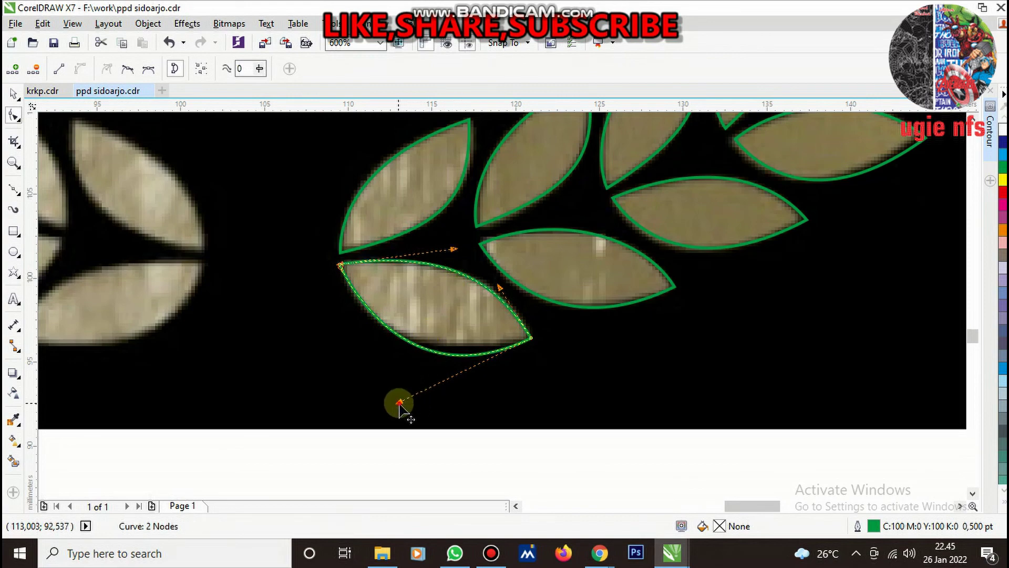
{"action": "left_click_drag", "start_coordinate": [400, 404], "coordinate": [428, 361]}
{"action": "scroll", "coordinate": [428, 361], "scroll_direction": "down", "scroll_amount": 3}
{"action": "key", "text": "space"}
Group all right-wreath leaf outlines, fill them red, and remove their outline
{"action": "left_click", "coordinate": [681, 446]}
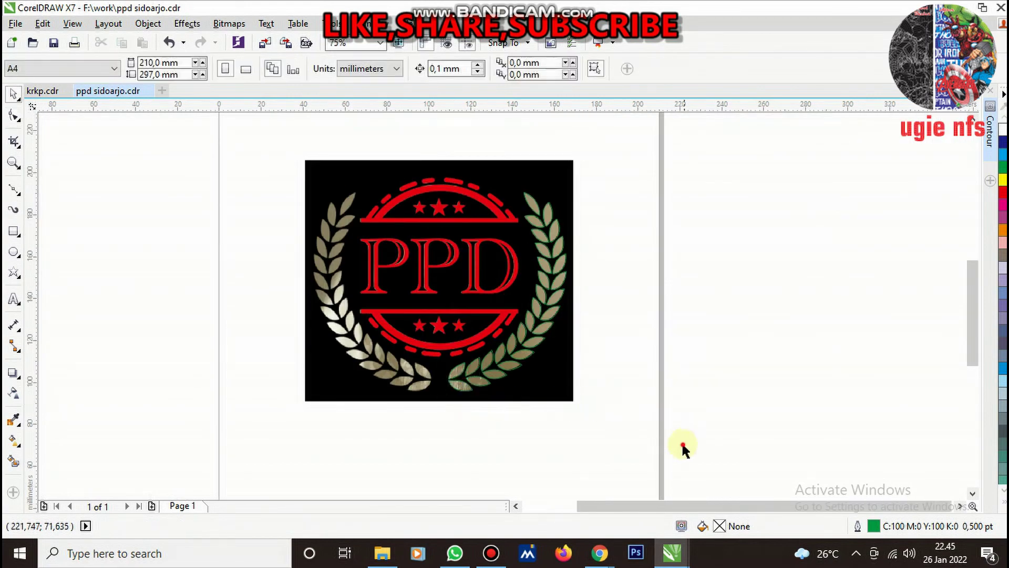
{"action": "left_click_drag", "start_coordinate": [682, 447], "coordinate": [427, 168]}
{"action": "key", "text": "ctrl+g"}
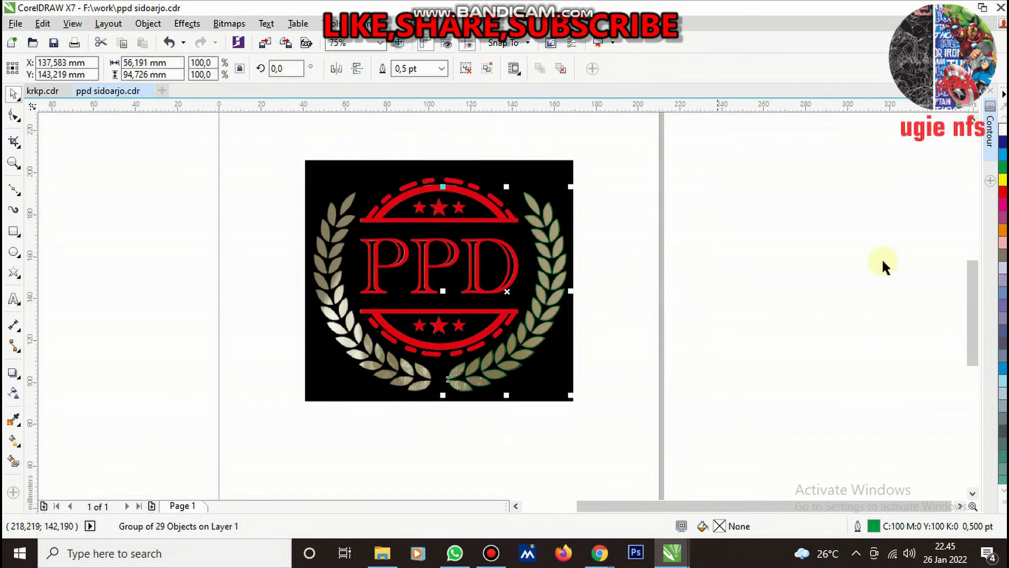
{"action": "left_click", "coordinate": [1002, 192]}
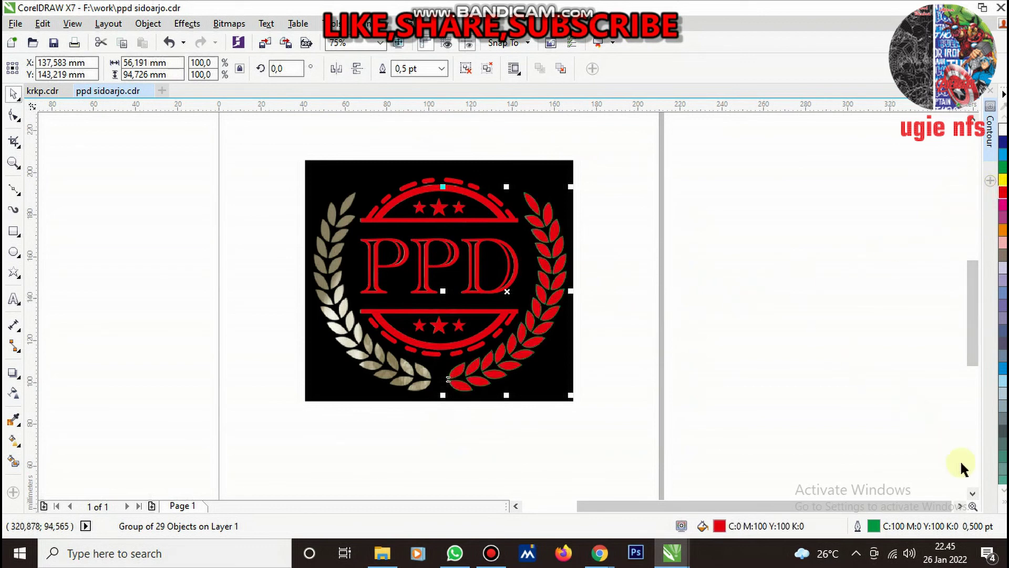
{"action": "left_click", "coordinate": [1003, 505]}
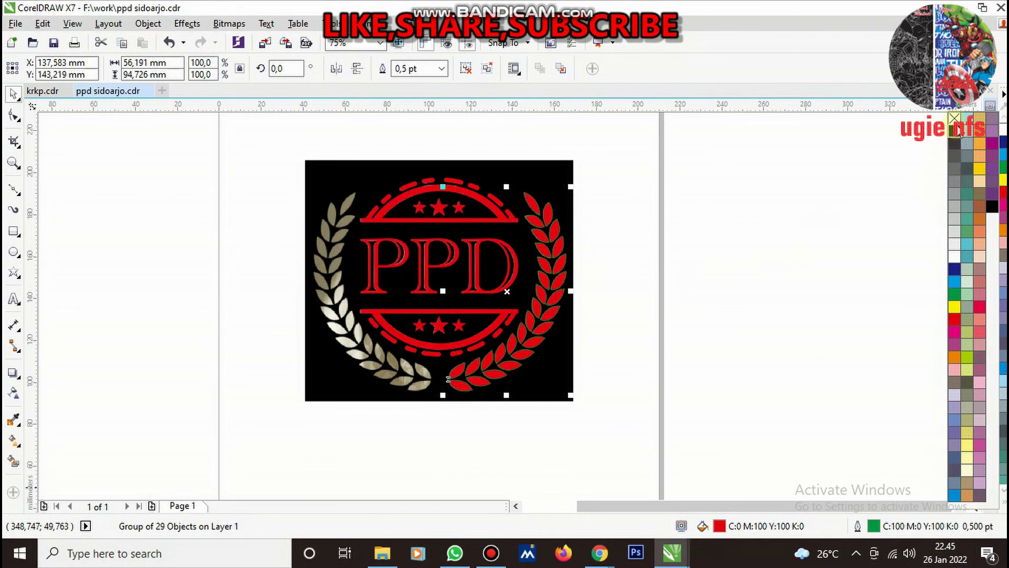
{"action": "right_click", "coordinate": [955, 120]}
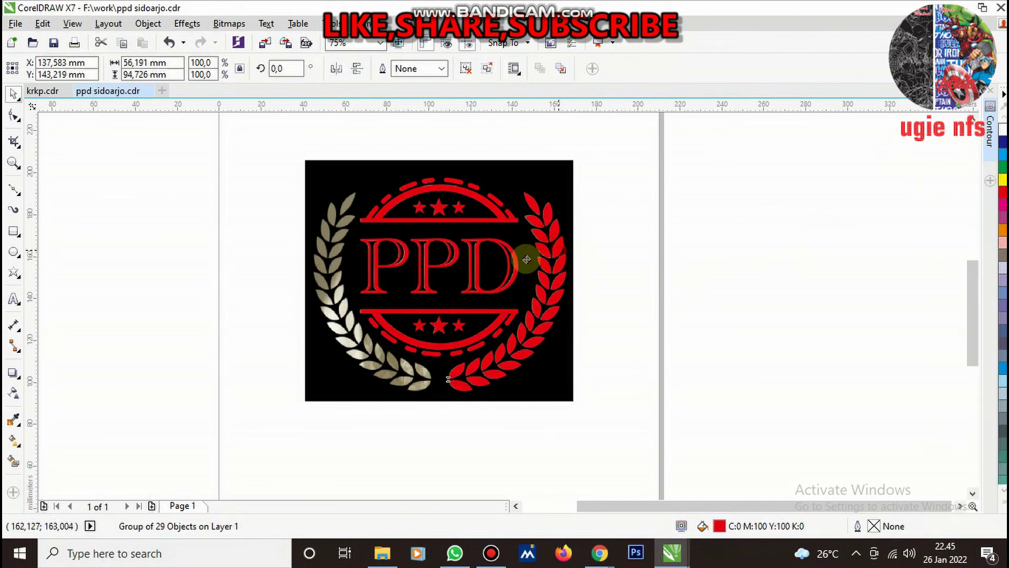
Copy the red laurel left, mirror it horizontally, and place it over the gold left laurel
{"action": "left_click_drag", "start_coordinate": [527, 259], "coordinate": [296, 259]}
{"action": "left_click", "coordinate": [335, 68]}
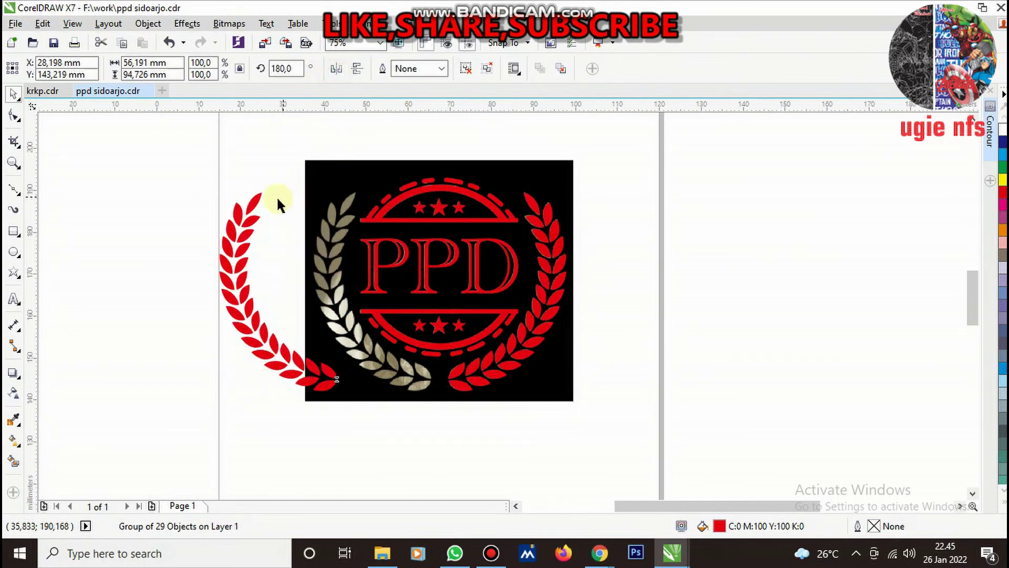
{"action": "scroll", "coordinate": [276, 196], "scroll_direction": "up", "scroll_amount": 2}
{"action": "mouse_move", "coordinate": [218, 208]}
{"action": "left_mouse_down"}
{"action": "mouse_move", "coordinate": [406, 230]}
{"action": "mouse_move", "coordinate": [460, 248]}
{"action": "left_mouse_up"}
{"action": "scroll", "coordinate": [413, 236], "scroll_direction": "up", "scroll_amount": 2}
{"action": "scroll", "coordinate": [415, 242], "scroll_direction": "up", "scroll_amount": 2}
{"action": "scroll", "coordinate": [376, 263], "scroll_direction": "down", "scroll_amount": 3}
{"action": "scroll", "coordinate": [375, 263], "scroll_direction": "down", "scroll_amount": 3}
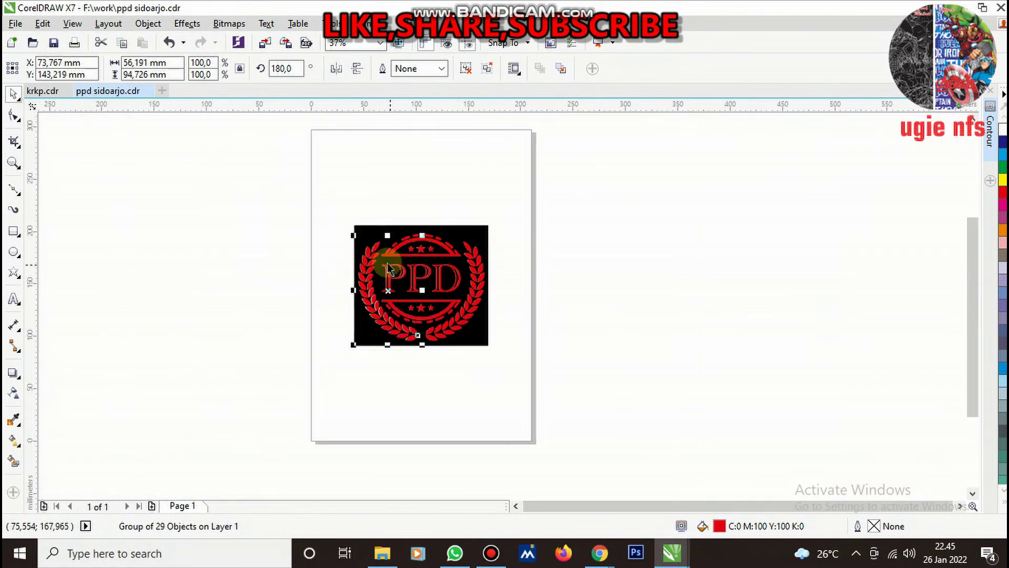
{"action": "left_click_drag", "start_coordinate": [309, 195], "coordinate": [559, 362]}
{"action": "scroll", "coordinate": [448, 274], "scroll_direction": "up", "scroll_amount": 1}
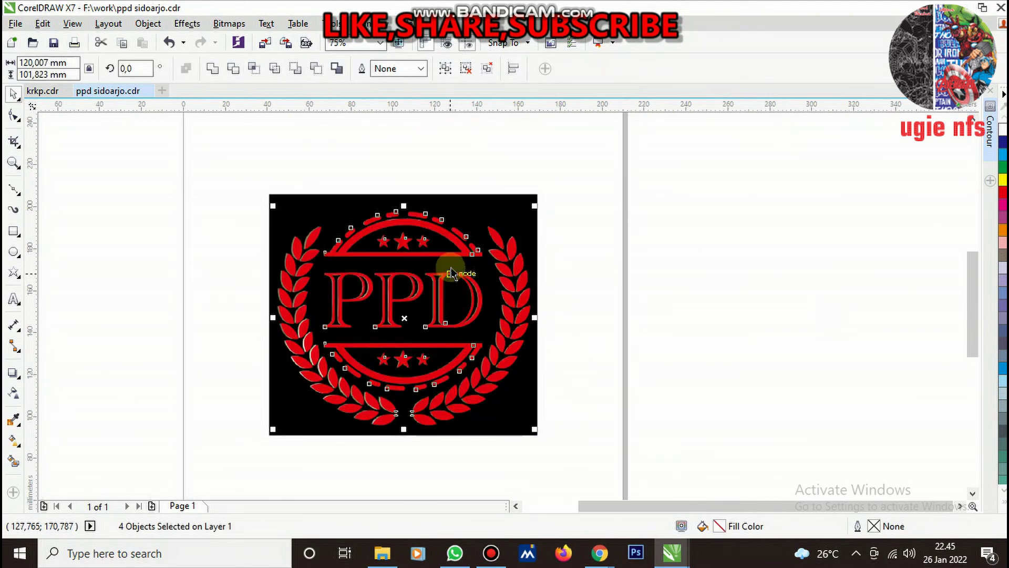
Group the four red logo parts, place them right of the gold-on-black bitmap, and save
{"action": "key", "text": "ctrl+g"}
{"action": "left_click_drag", "start_coordinate": [425, 299], "coordinate": [702, 322]}
{"action": "left_click", "coordinate": [683, 453]}
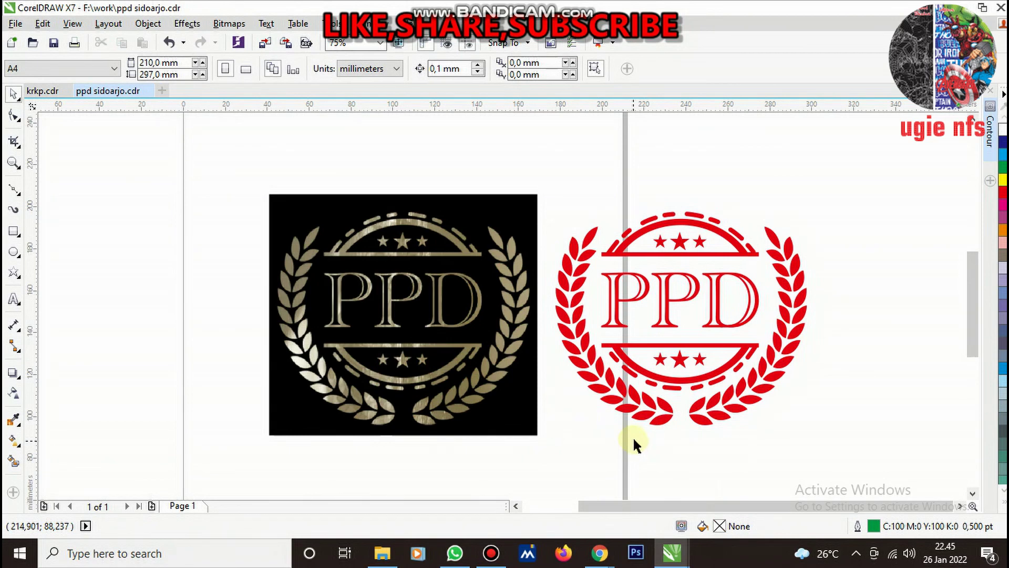
{"action": "key", "text": "ctrl+s"}
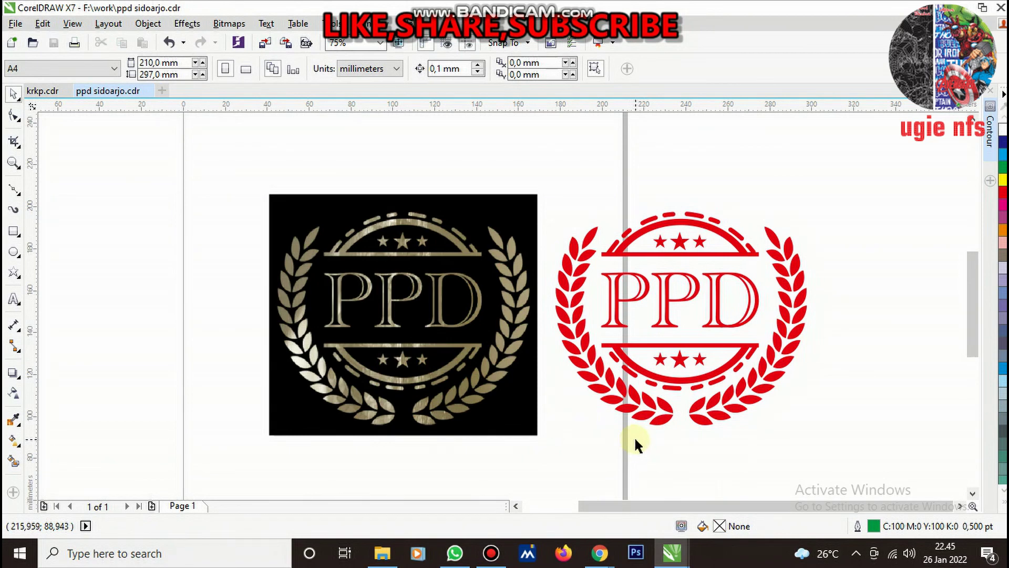